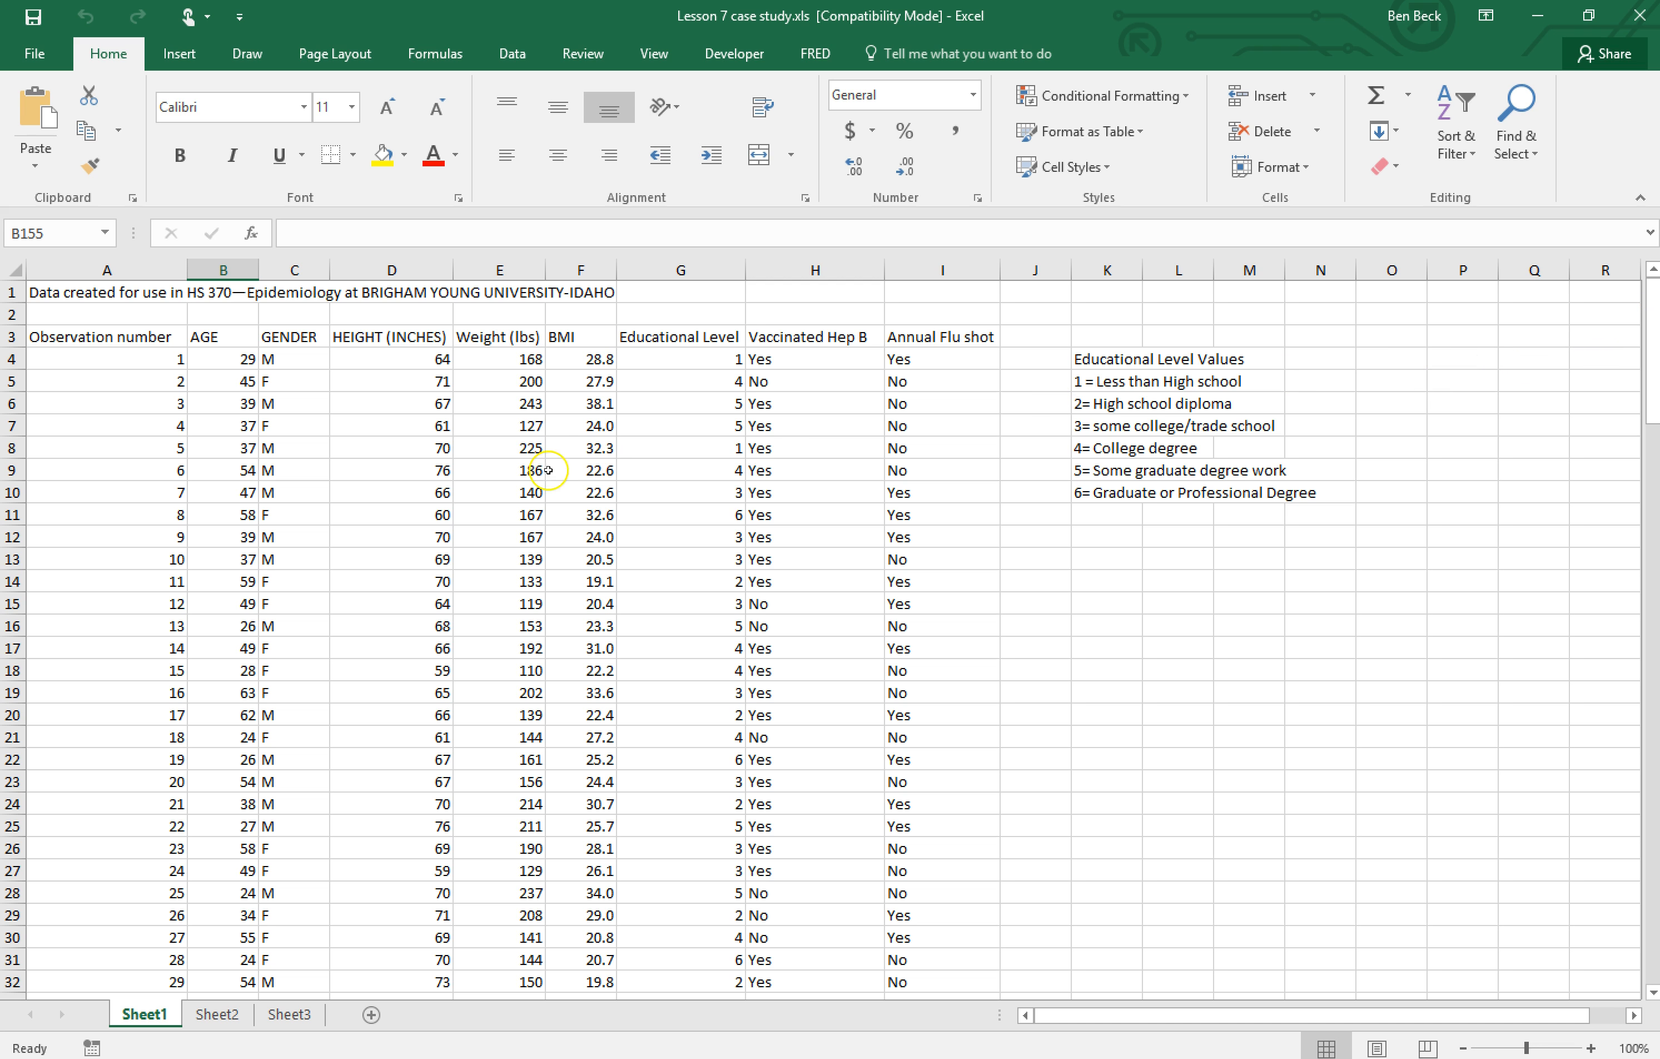
Examine the data table on Sheet1 and check how far the AGE column's records extend.
drag(122, 336, 914, 936)
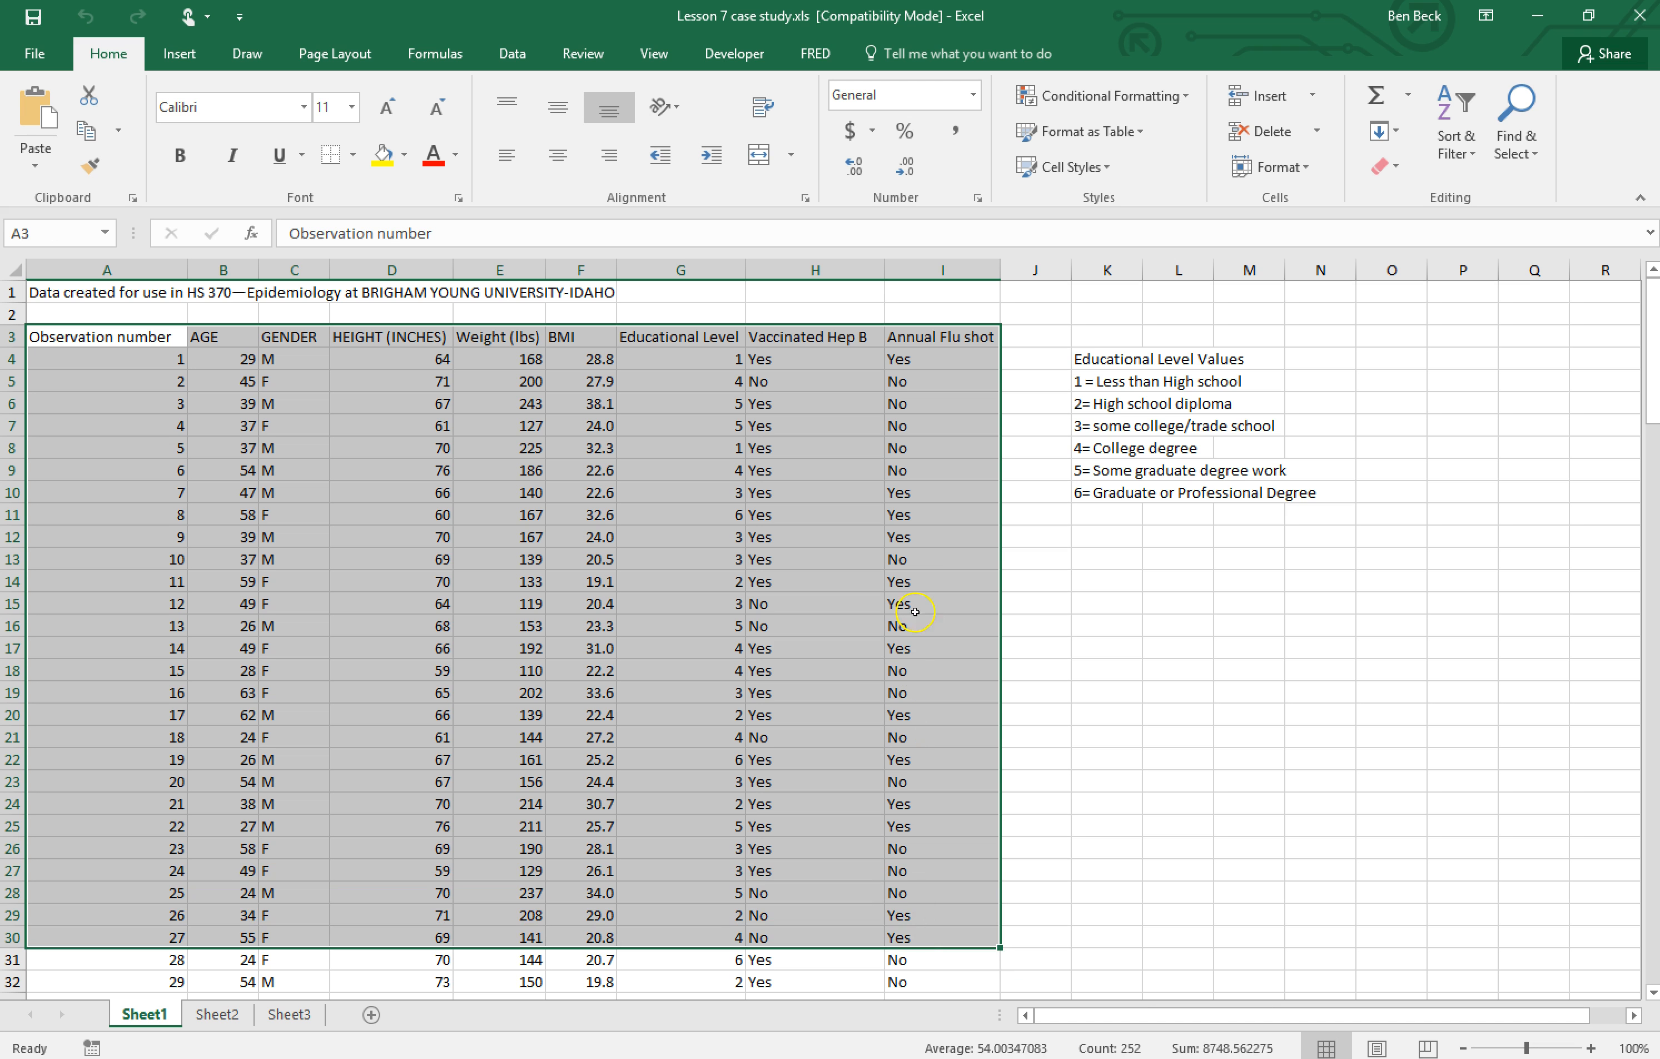
click(1022, 514)
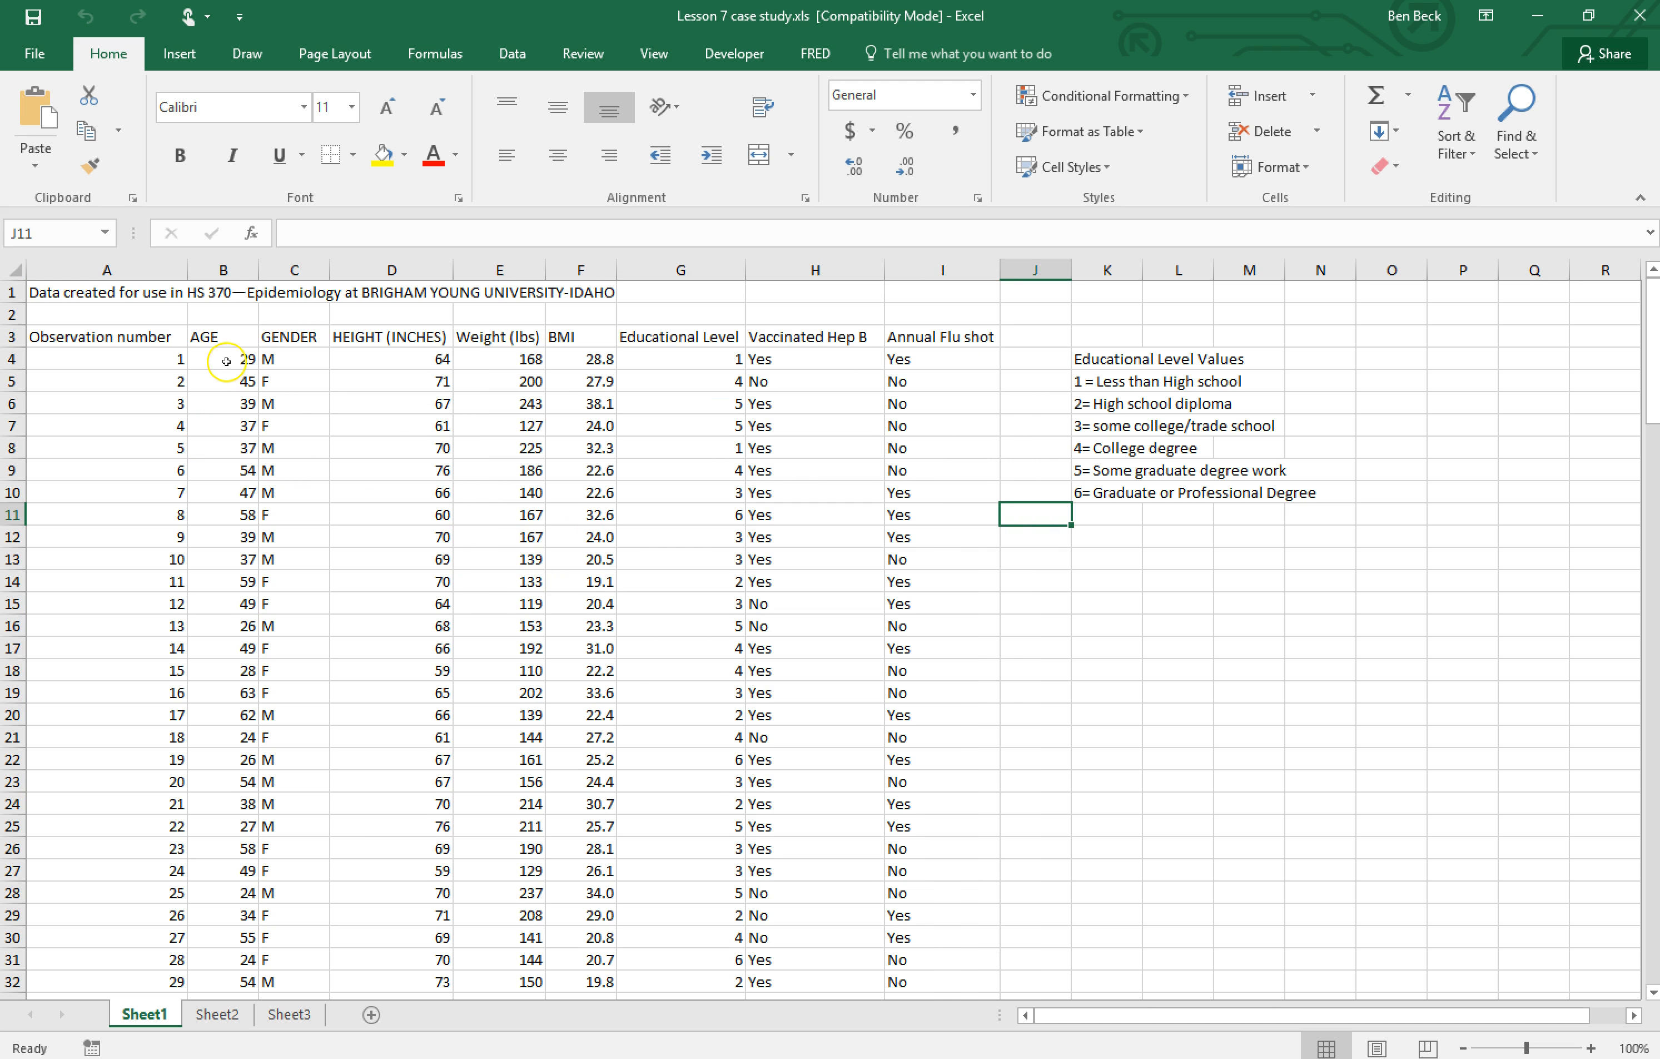
click(223, 335)
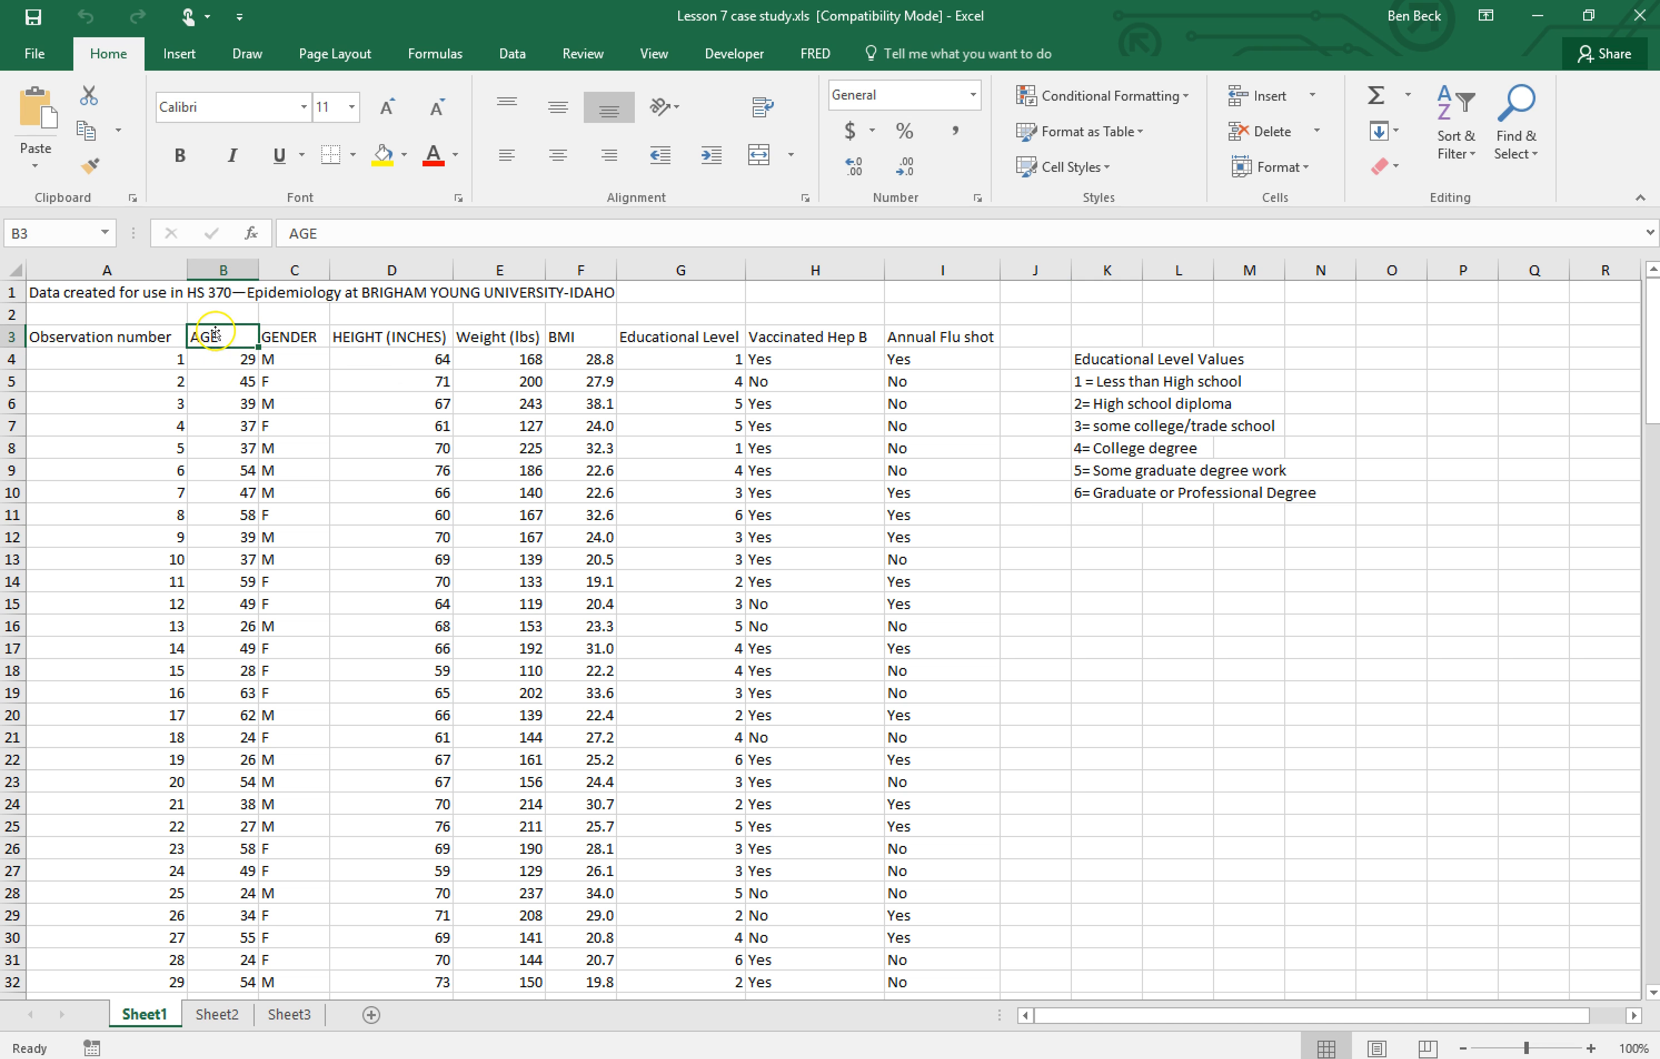
click(232, 359)
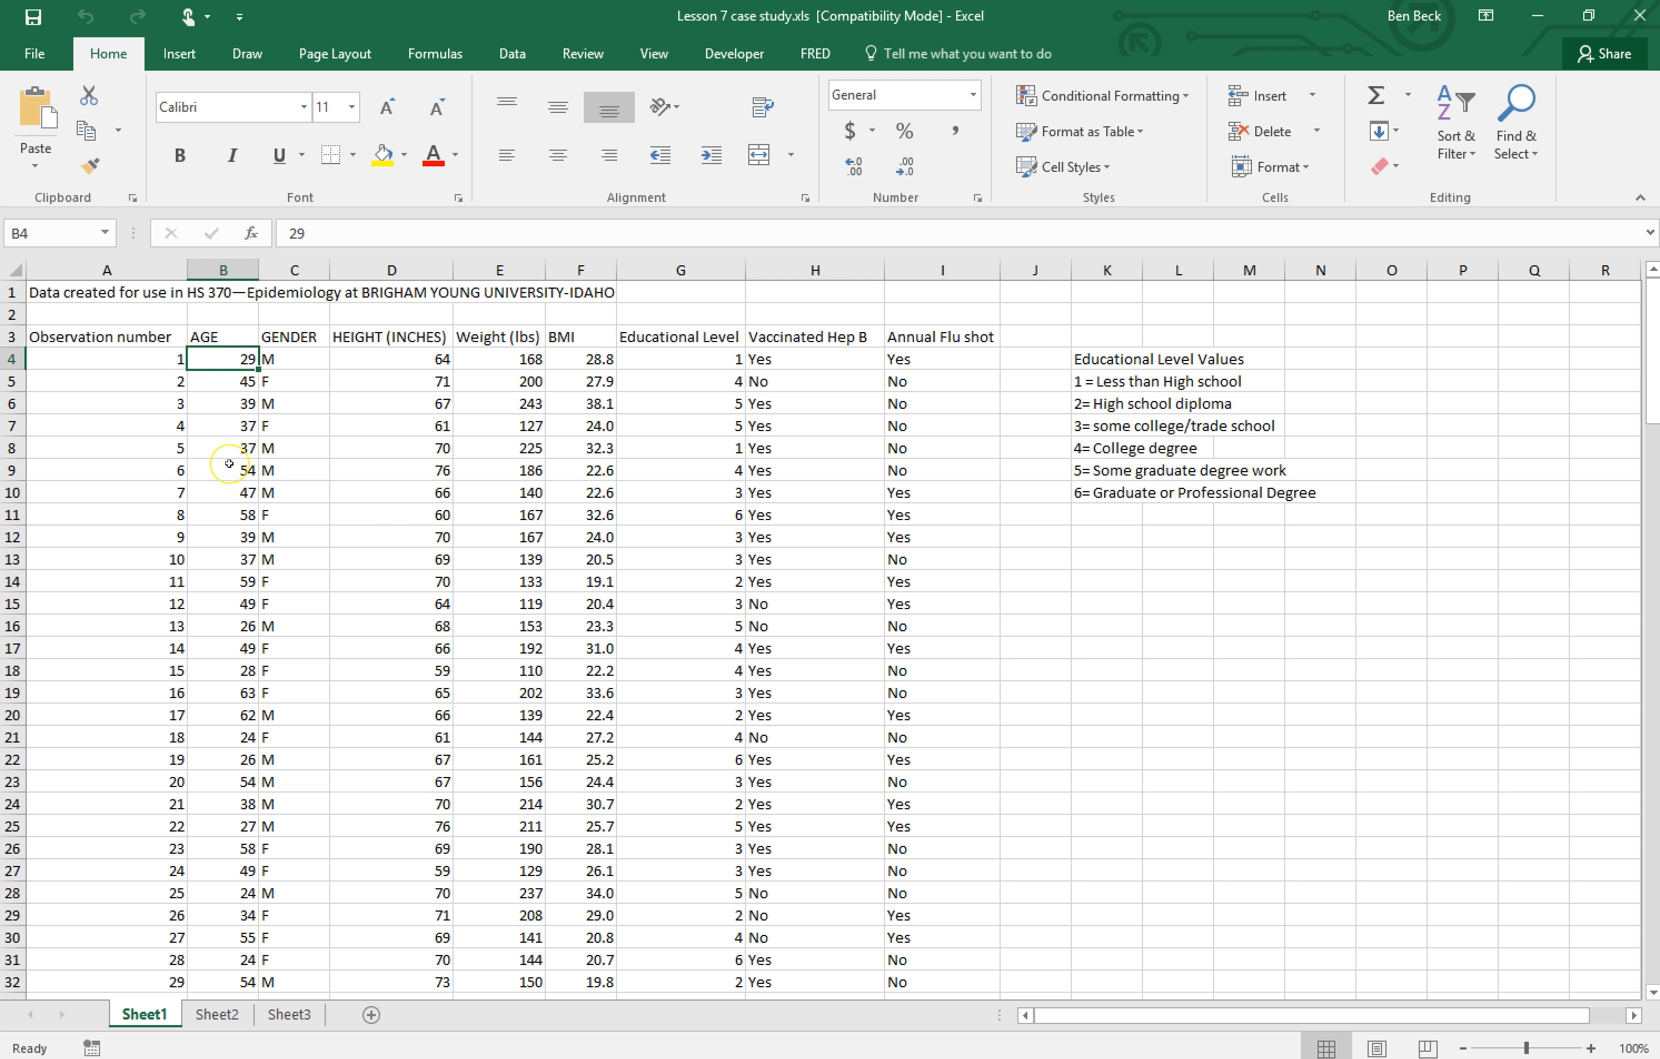
key(ctrl+Down)
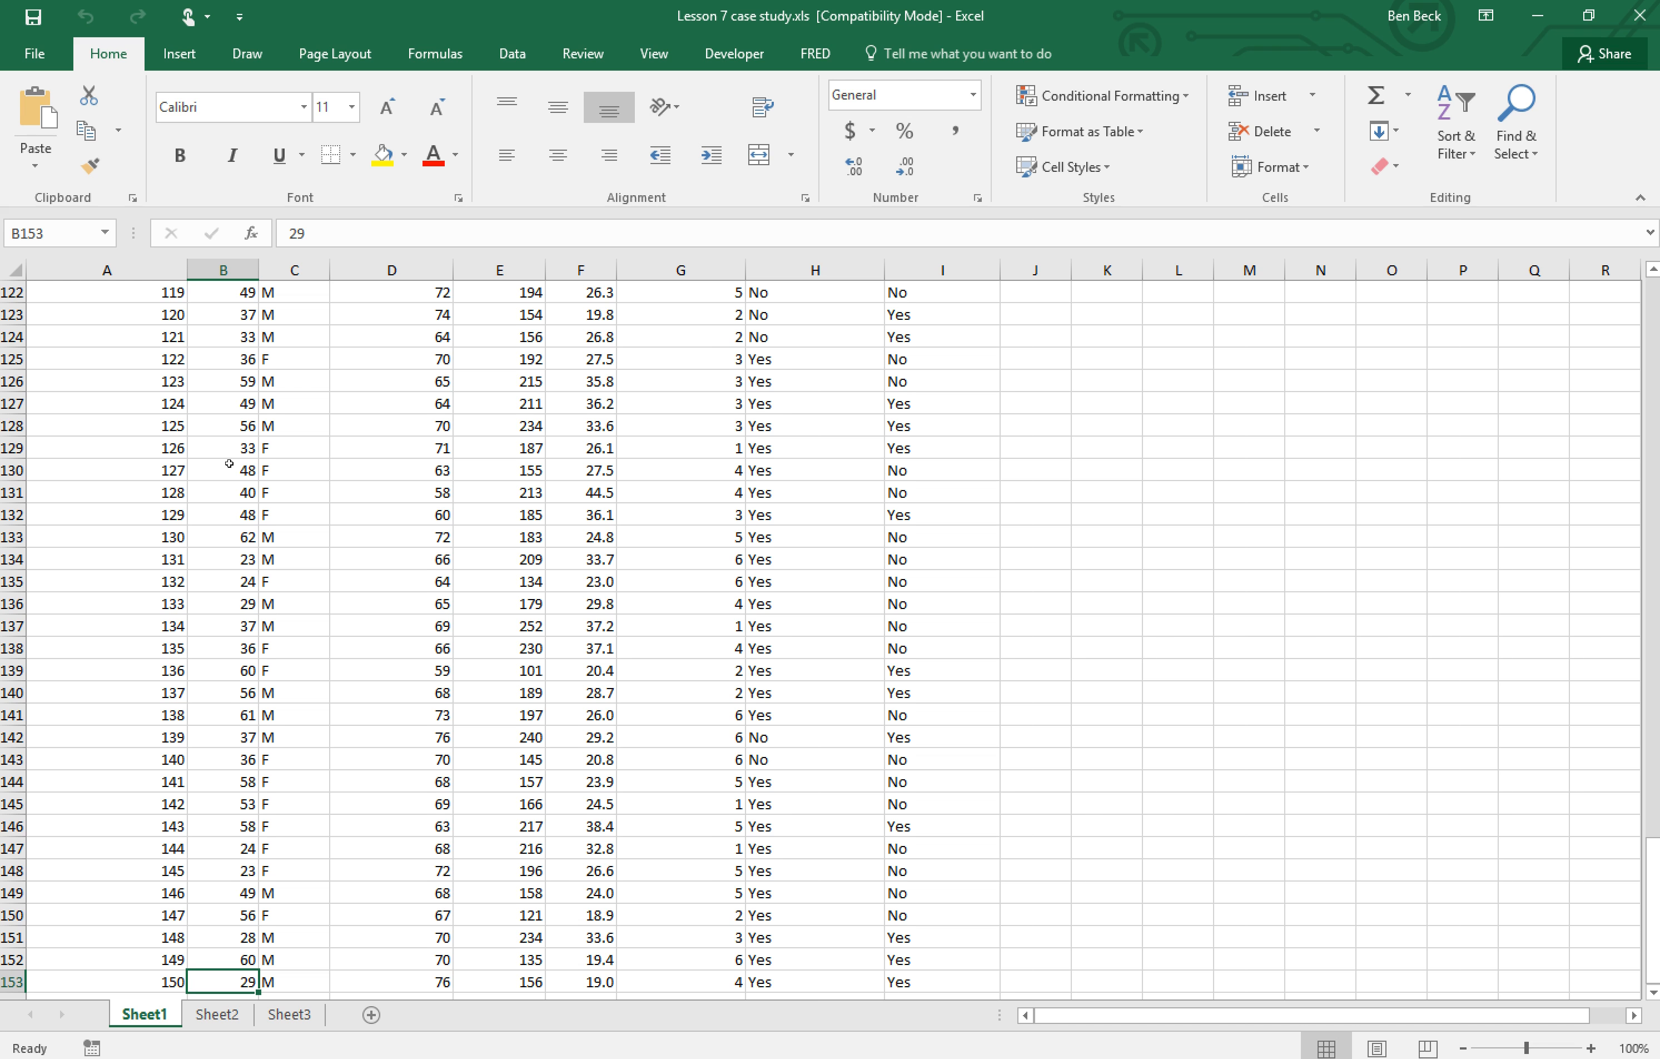
scroll(230, 463, down, 1)
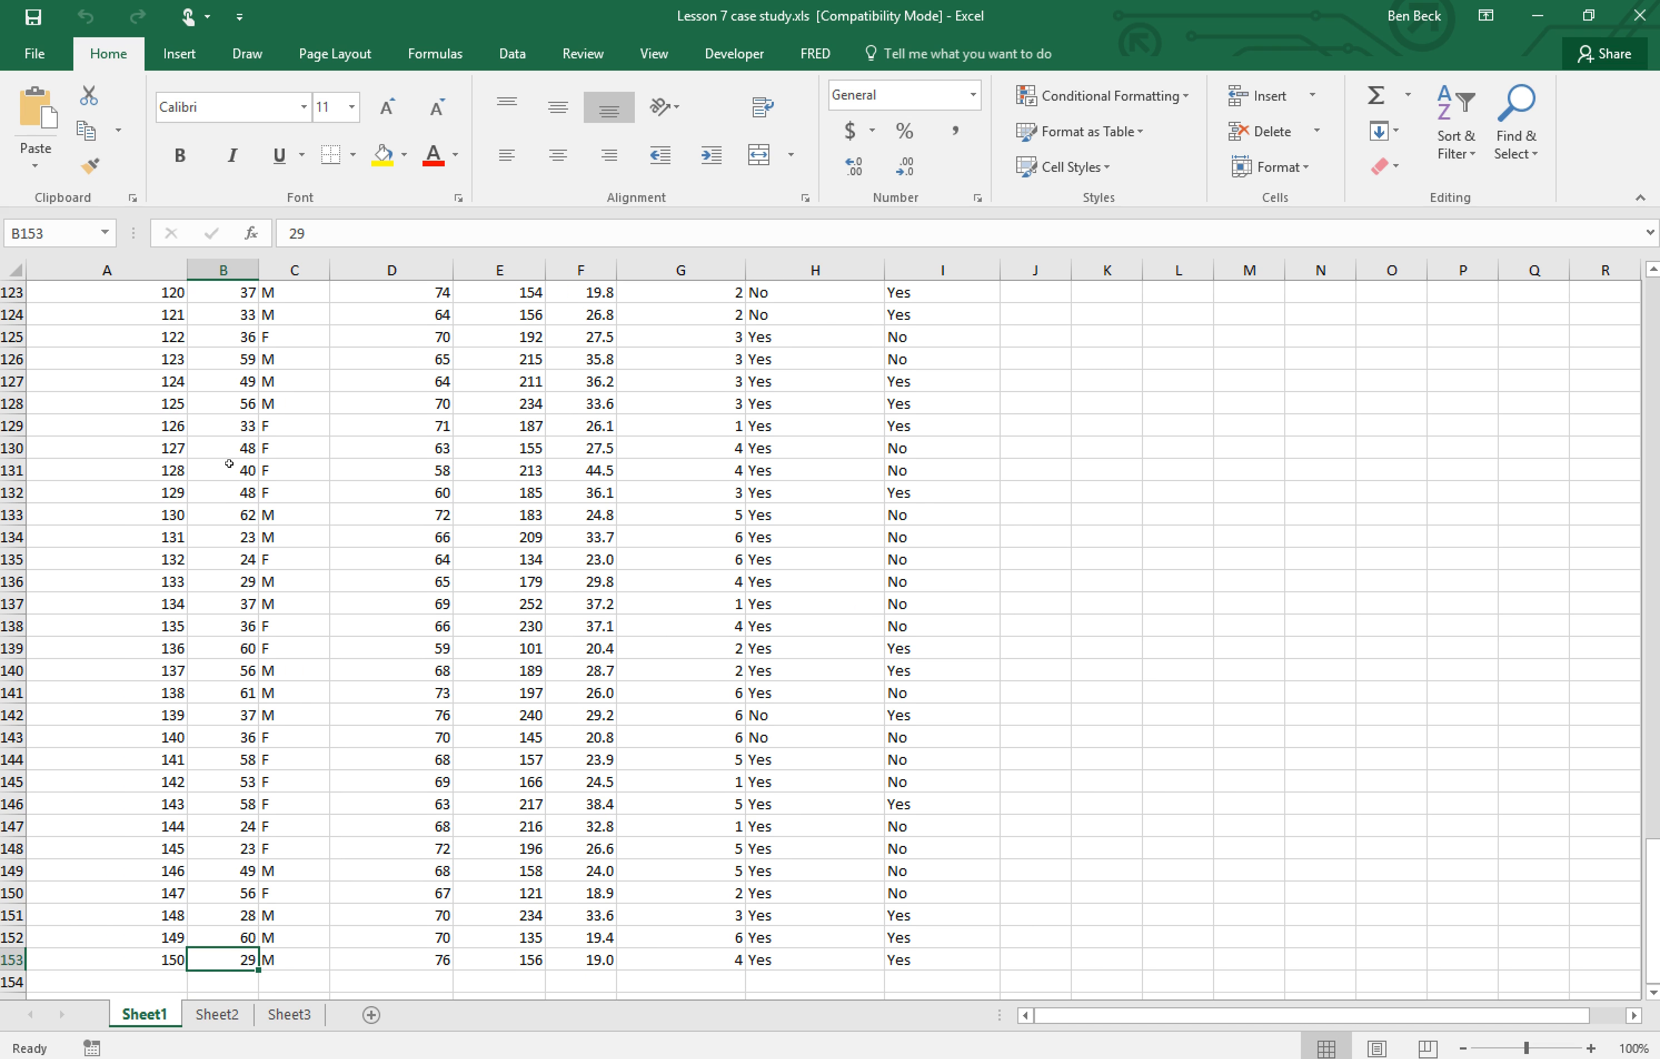
key(ctrl+Up)
key(Down)
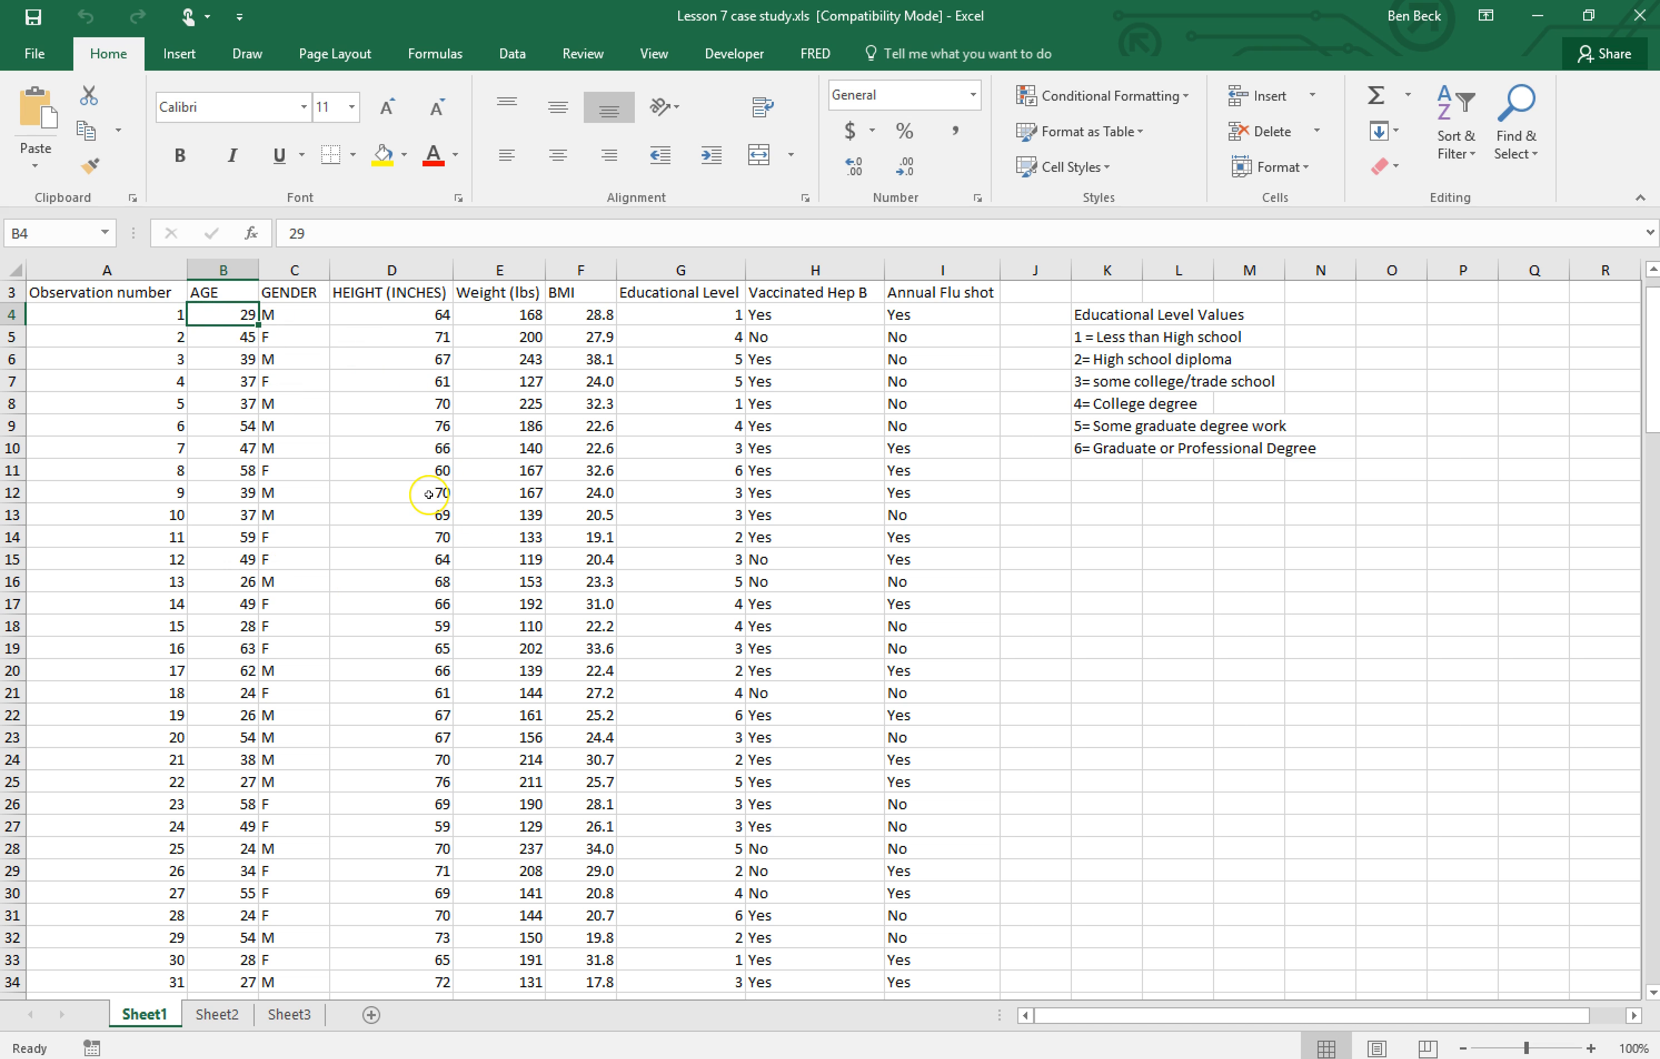
scroll(430, 488, up, 1)
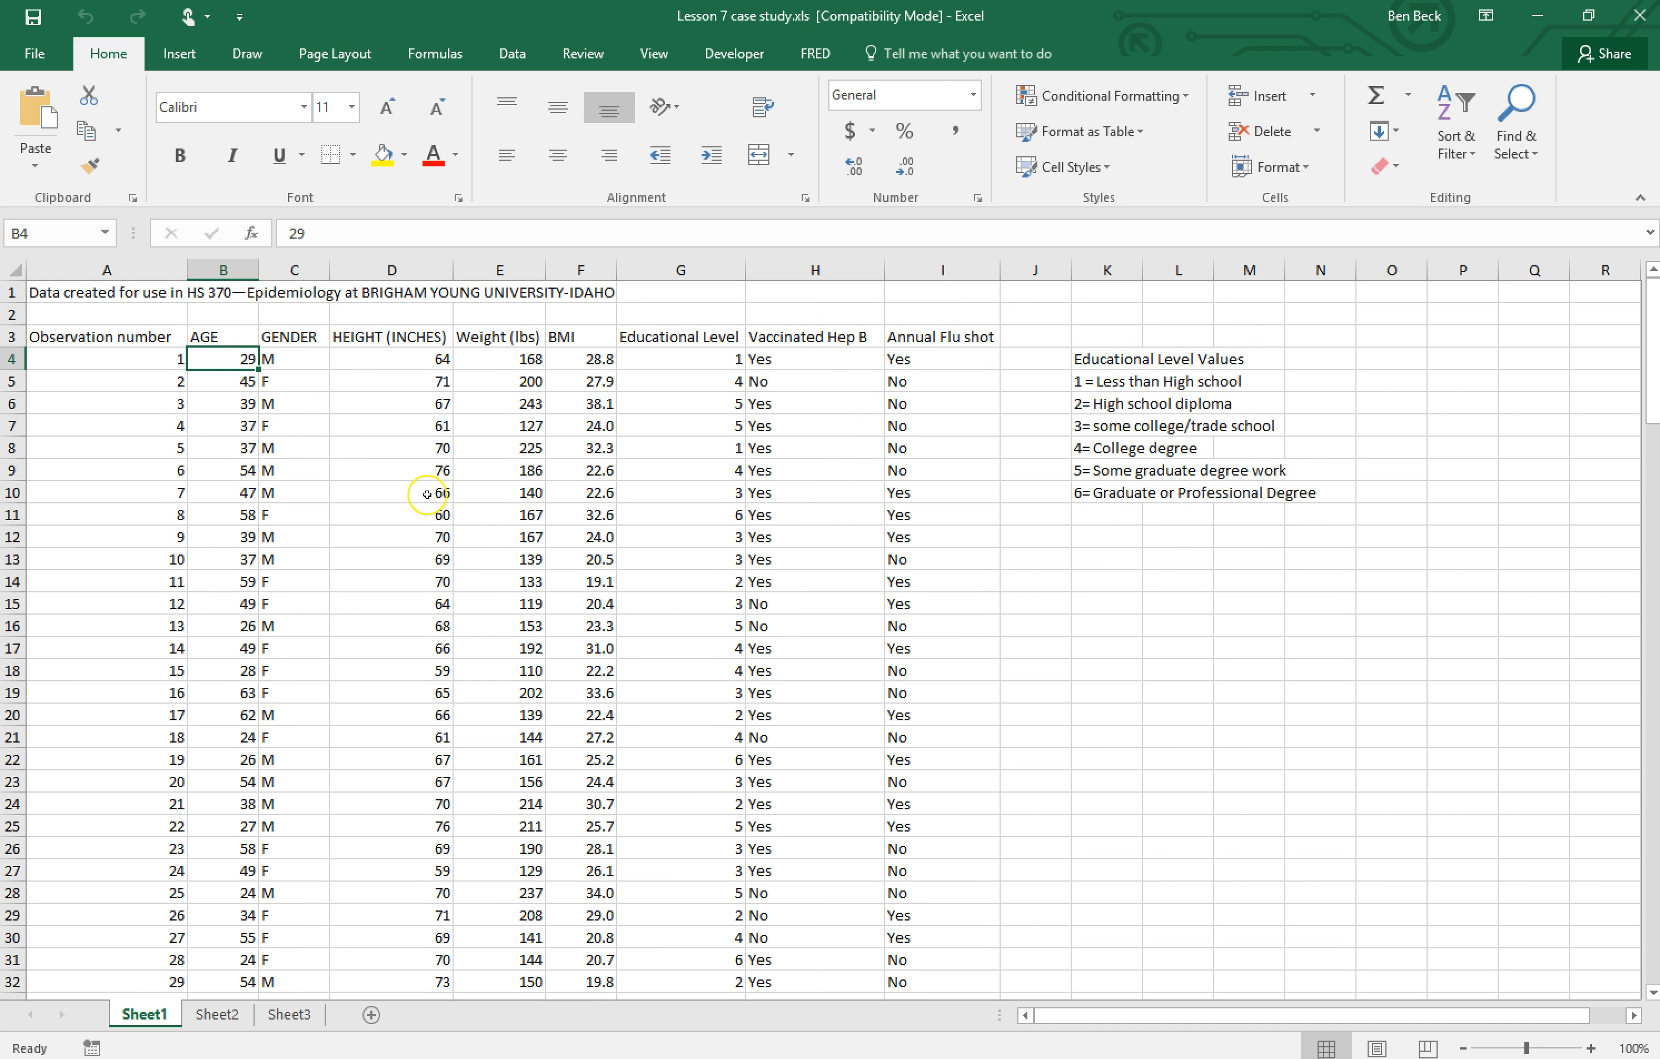
click(118, 333)
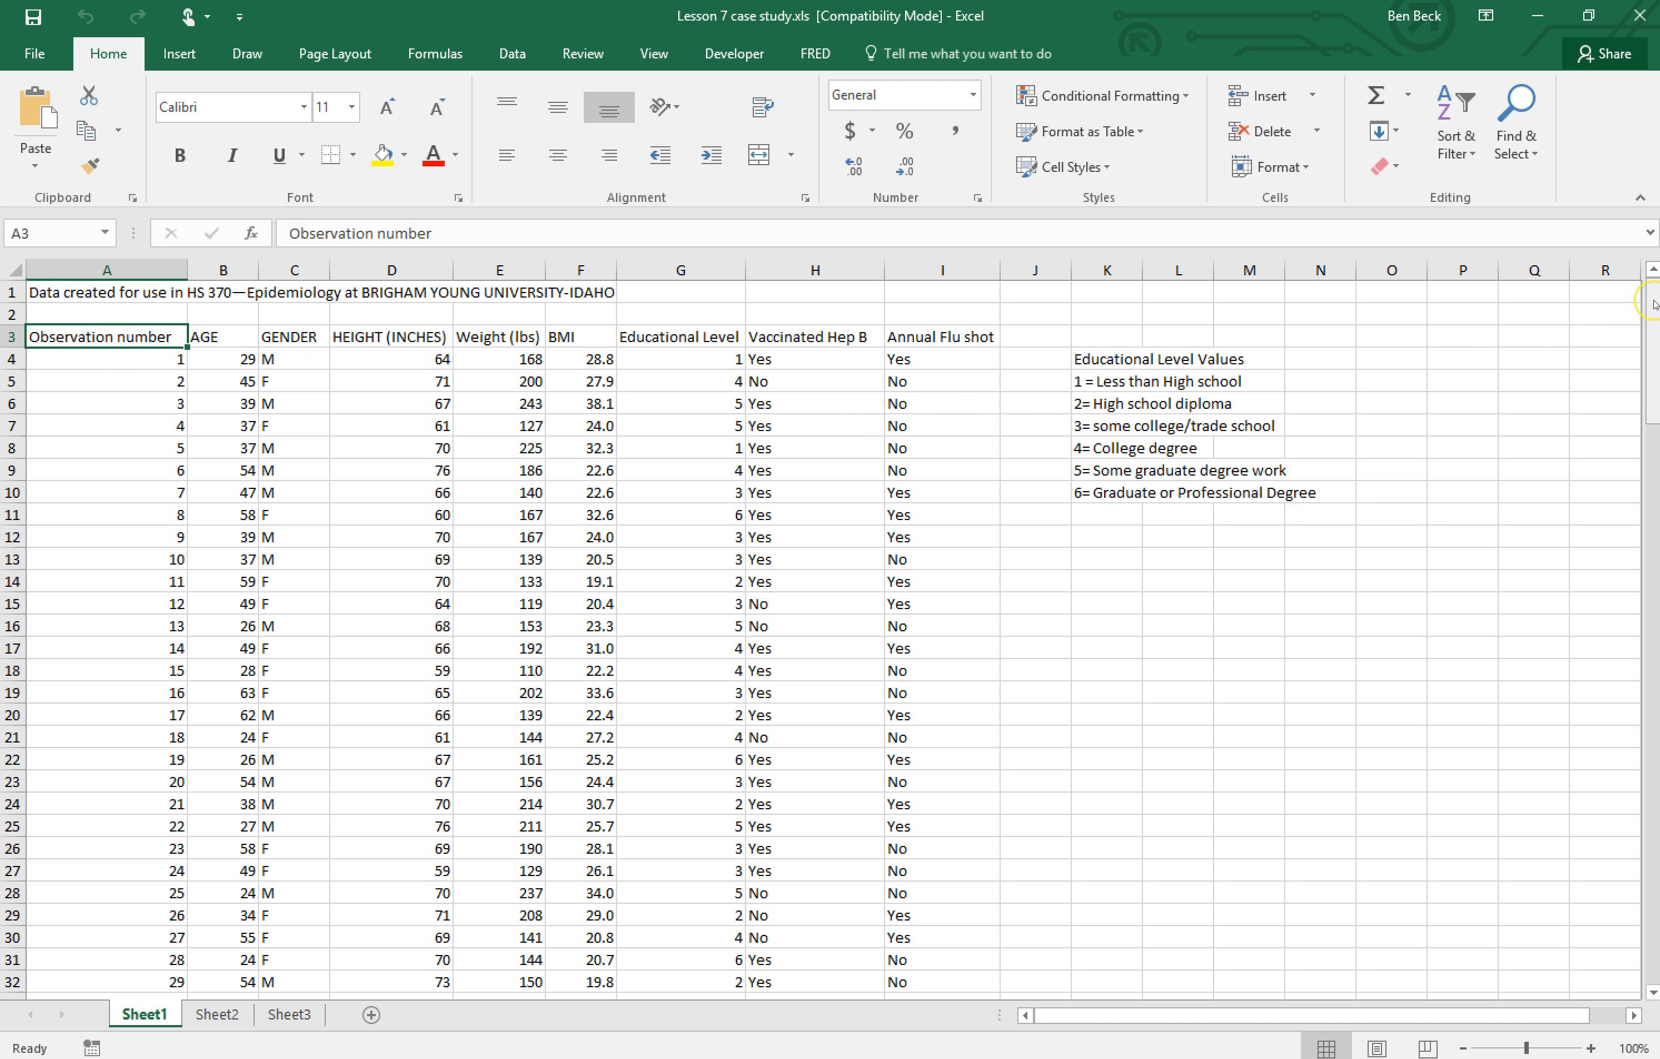
drag(1655, 305, 1654, 297)
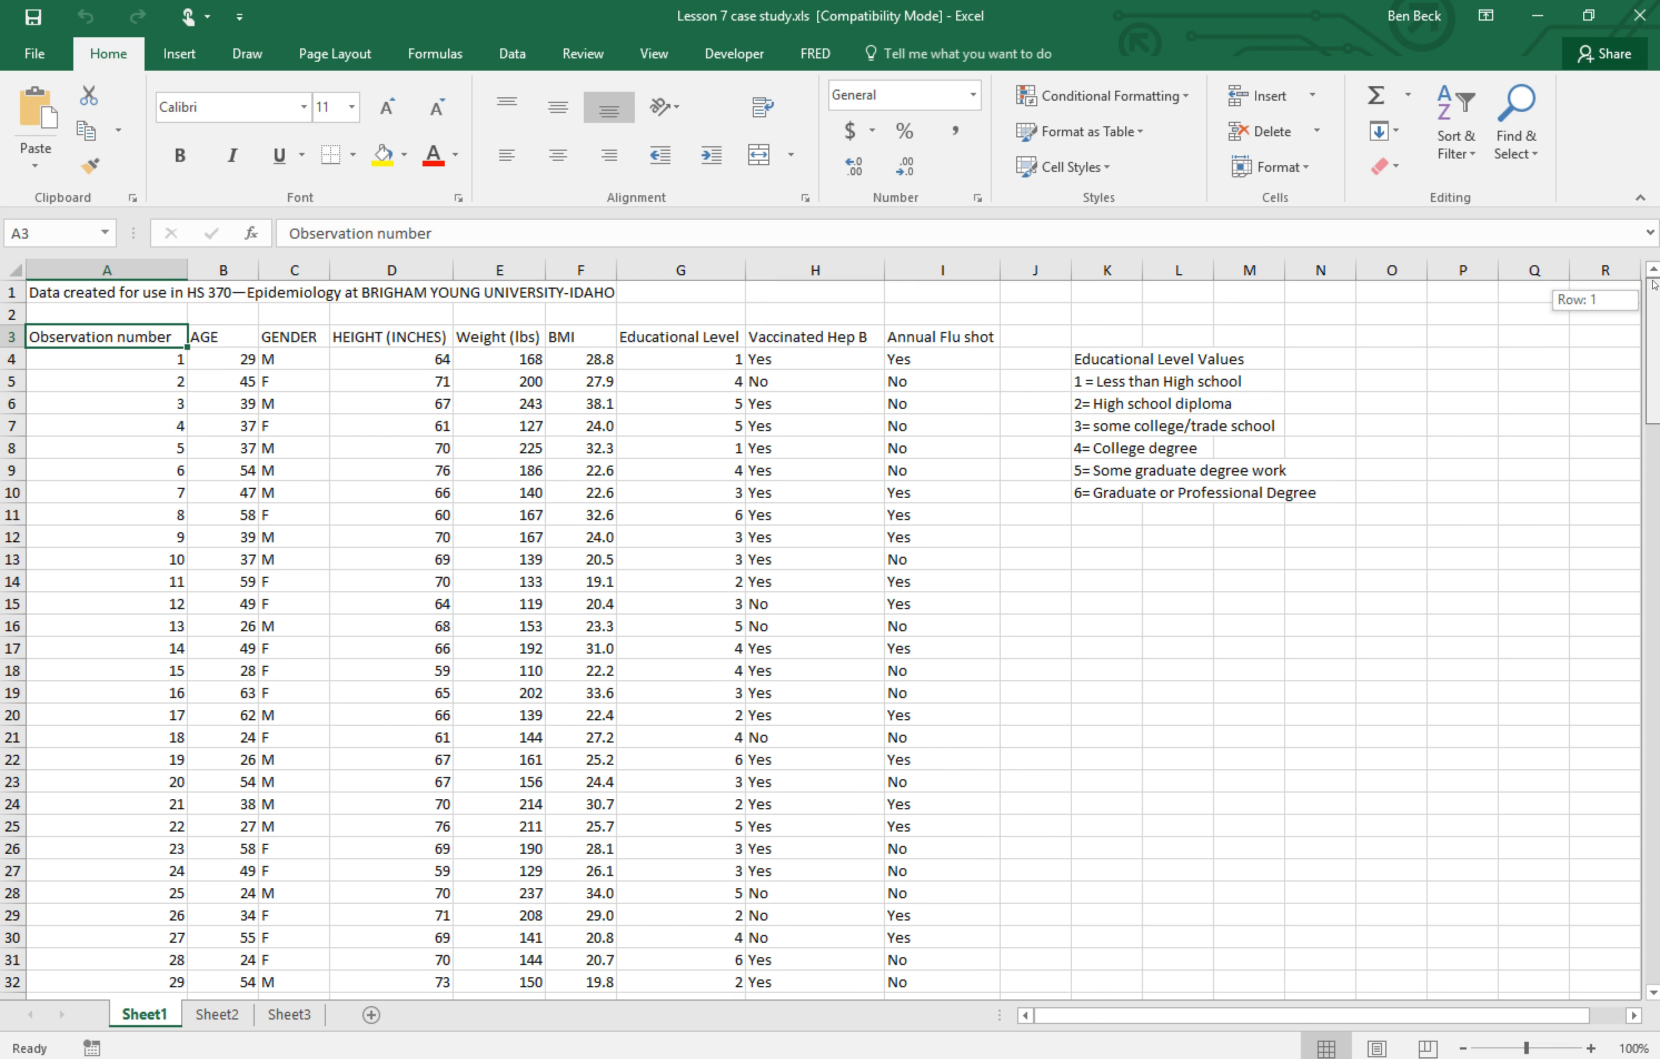
drag(1653, 288, 1653, 288)
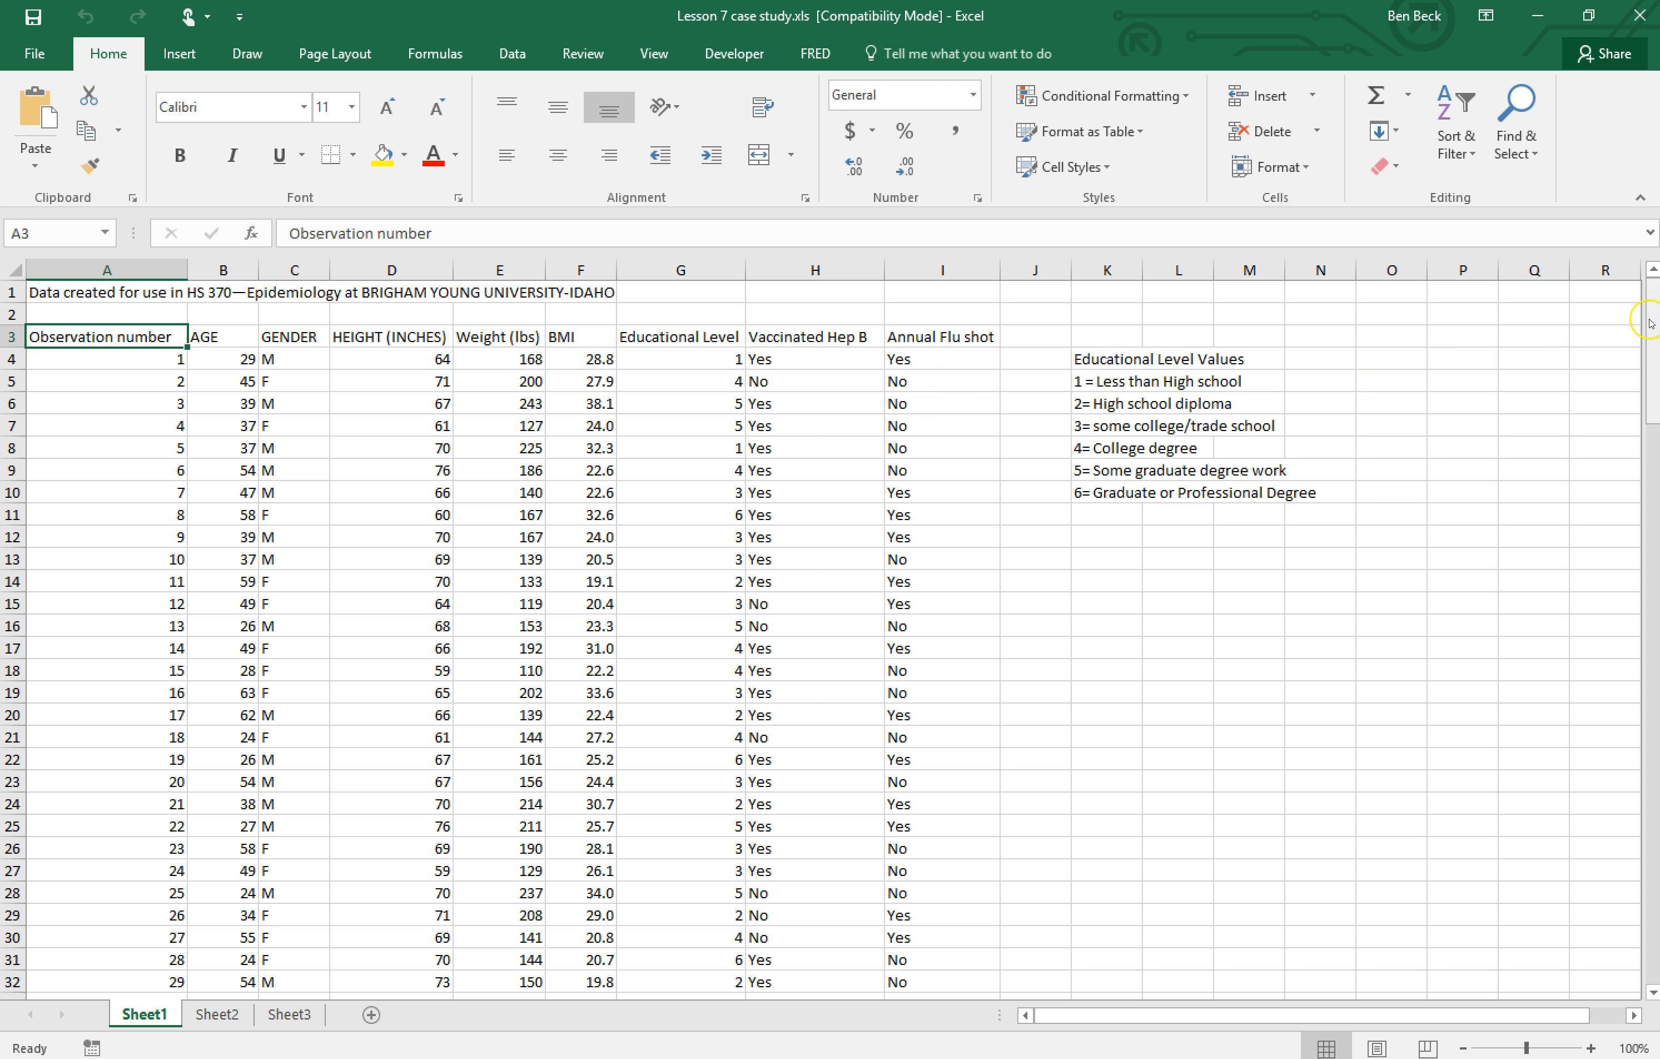
mouse_move(1655, 316)
mouse_down()
mouse_move(1652, 628)
mouse_move(1649, 314)
mouse_up()
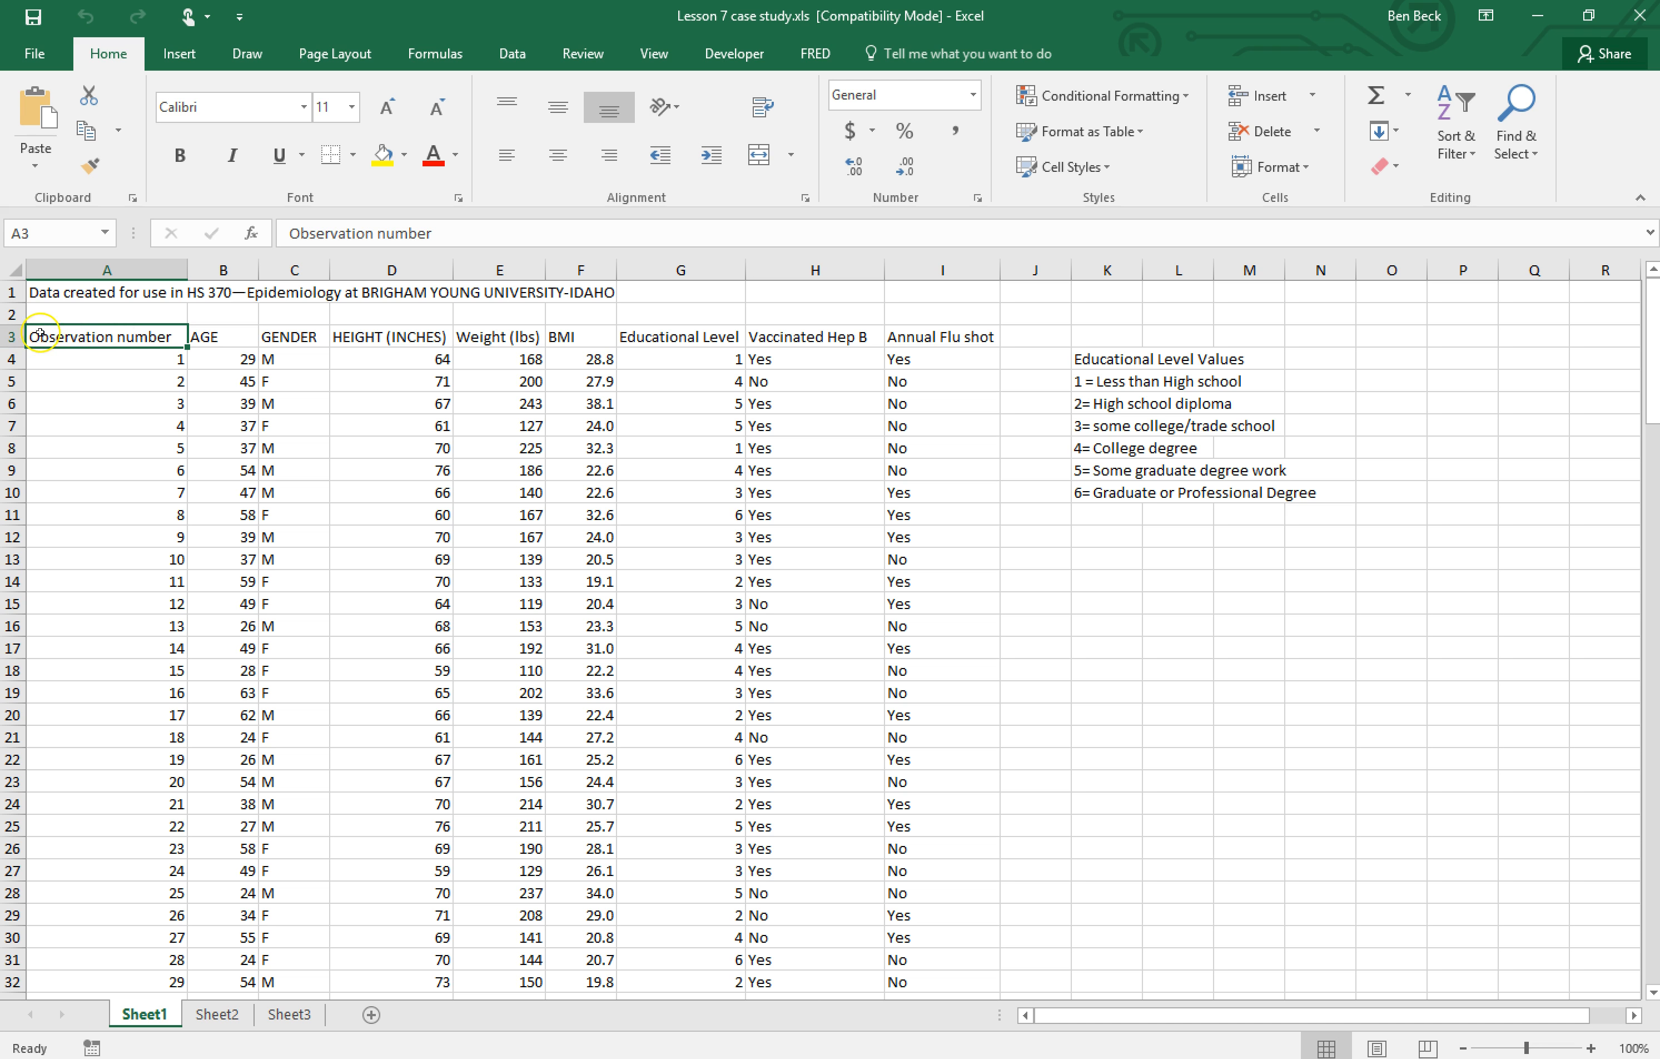
click(16, 336)
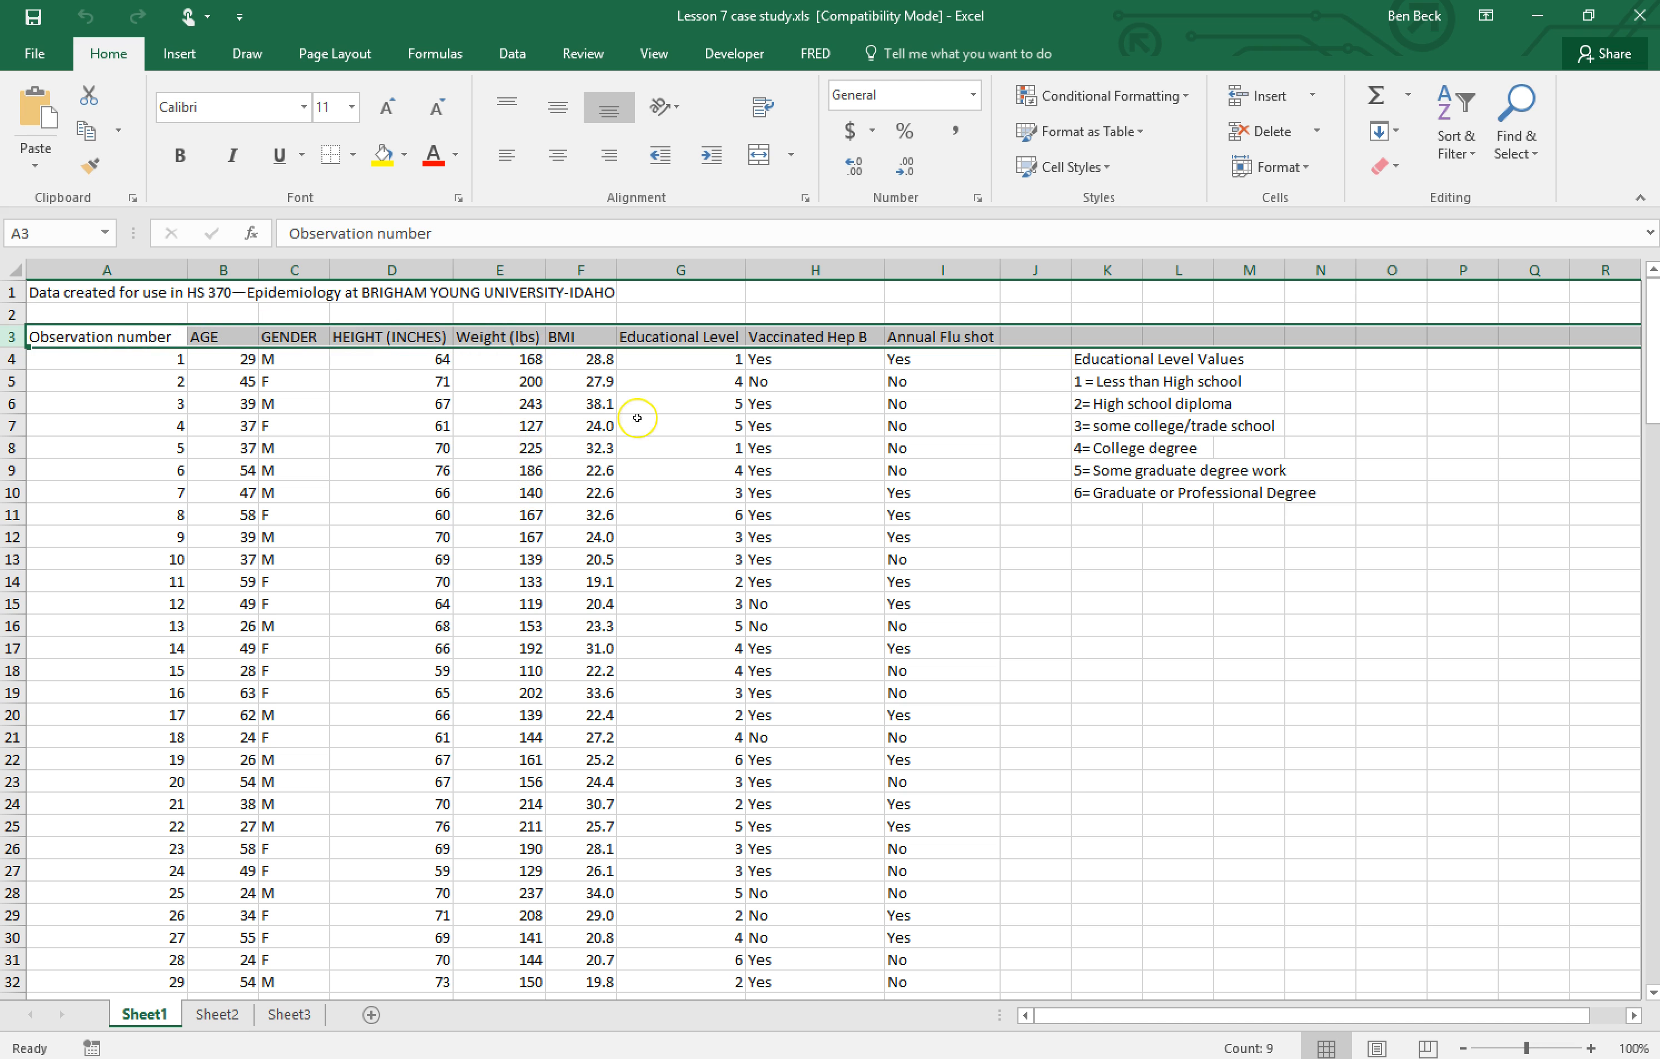
Select the data table from the Observation number header through the last record's Annual Flu shot value.
click(108, 338)
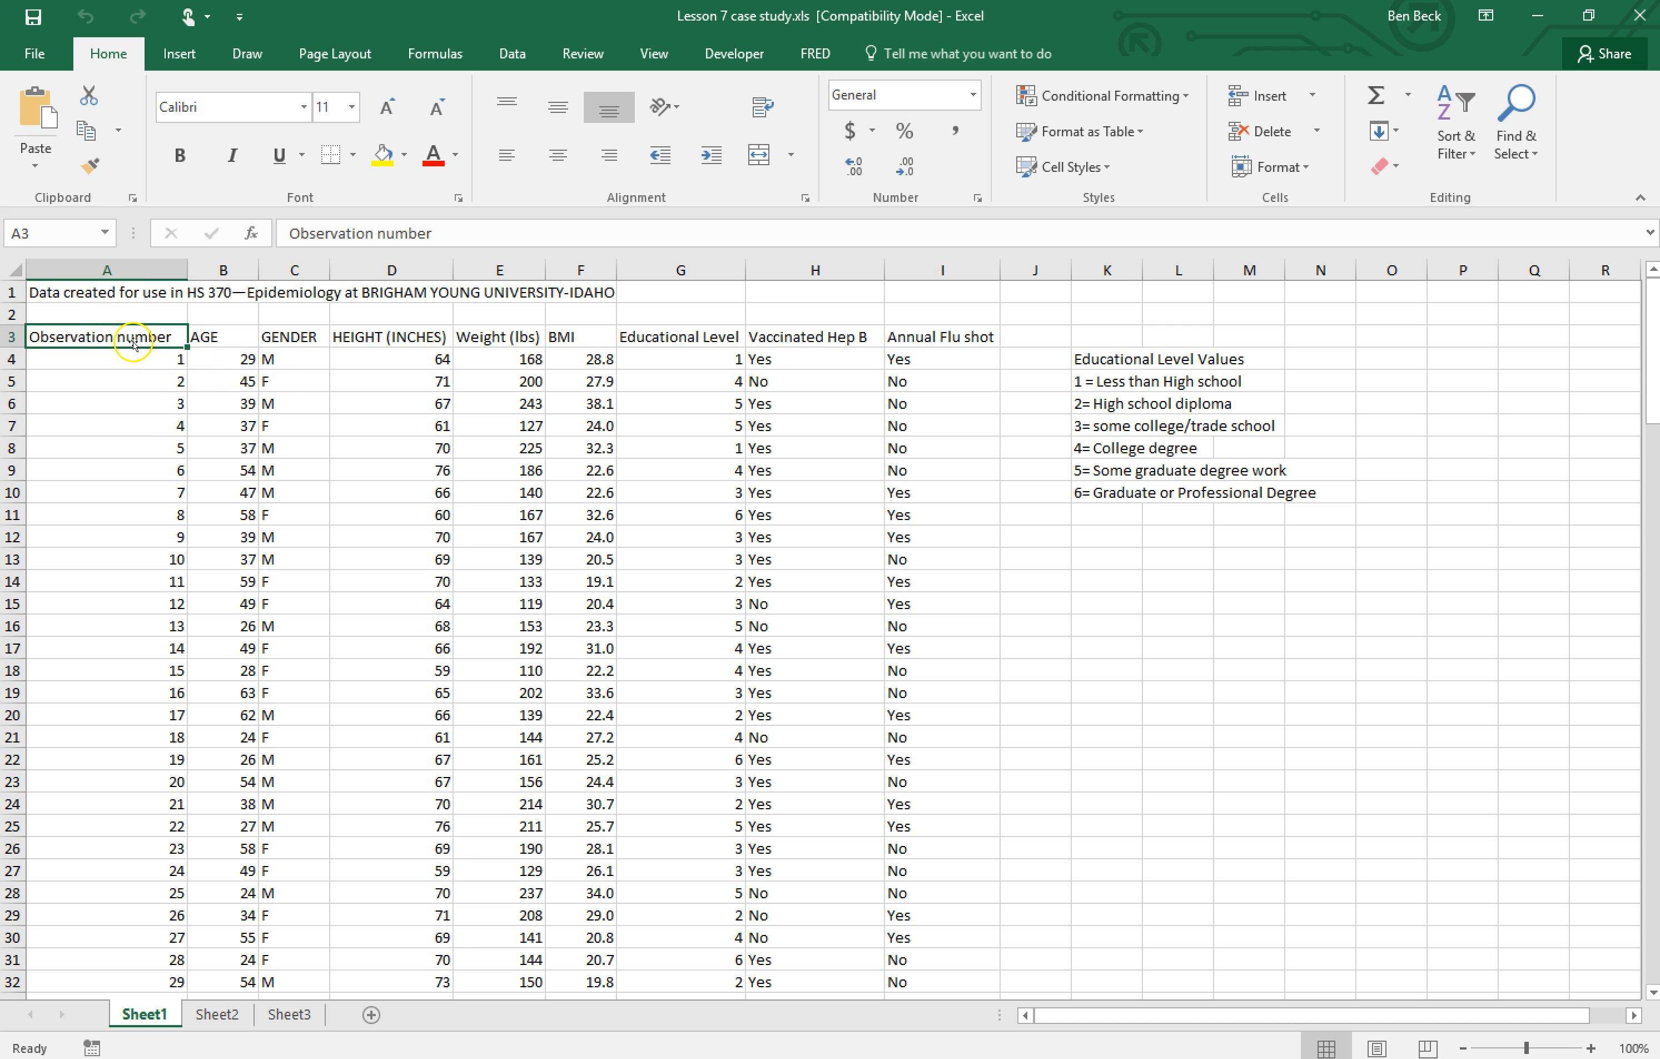
drag(1634, 300, 1612, 893)
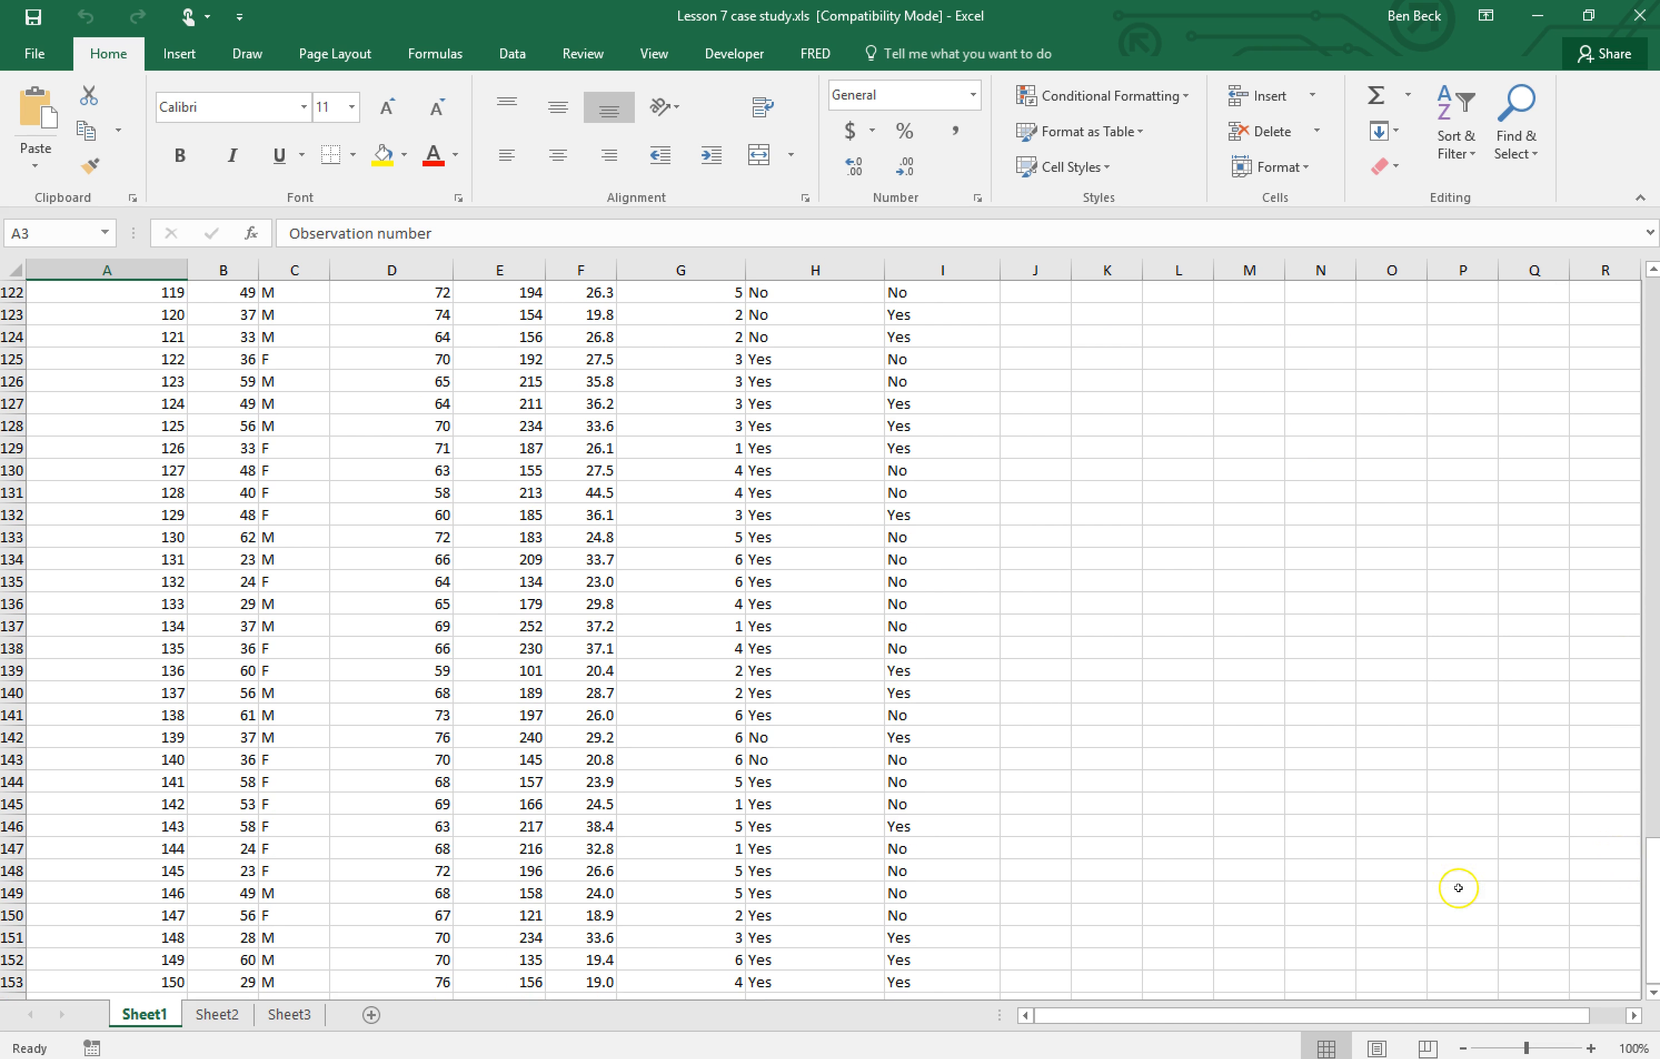
scroll(955, 822, down, 3)
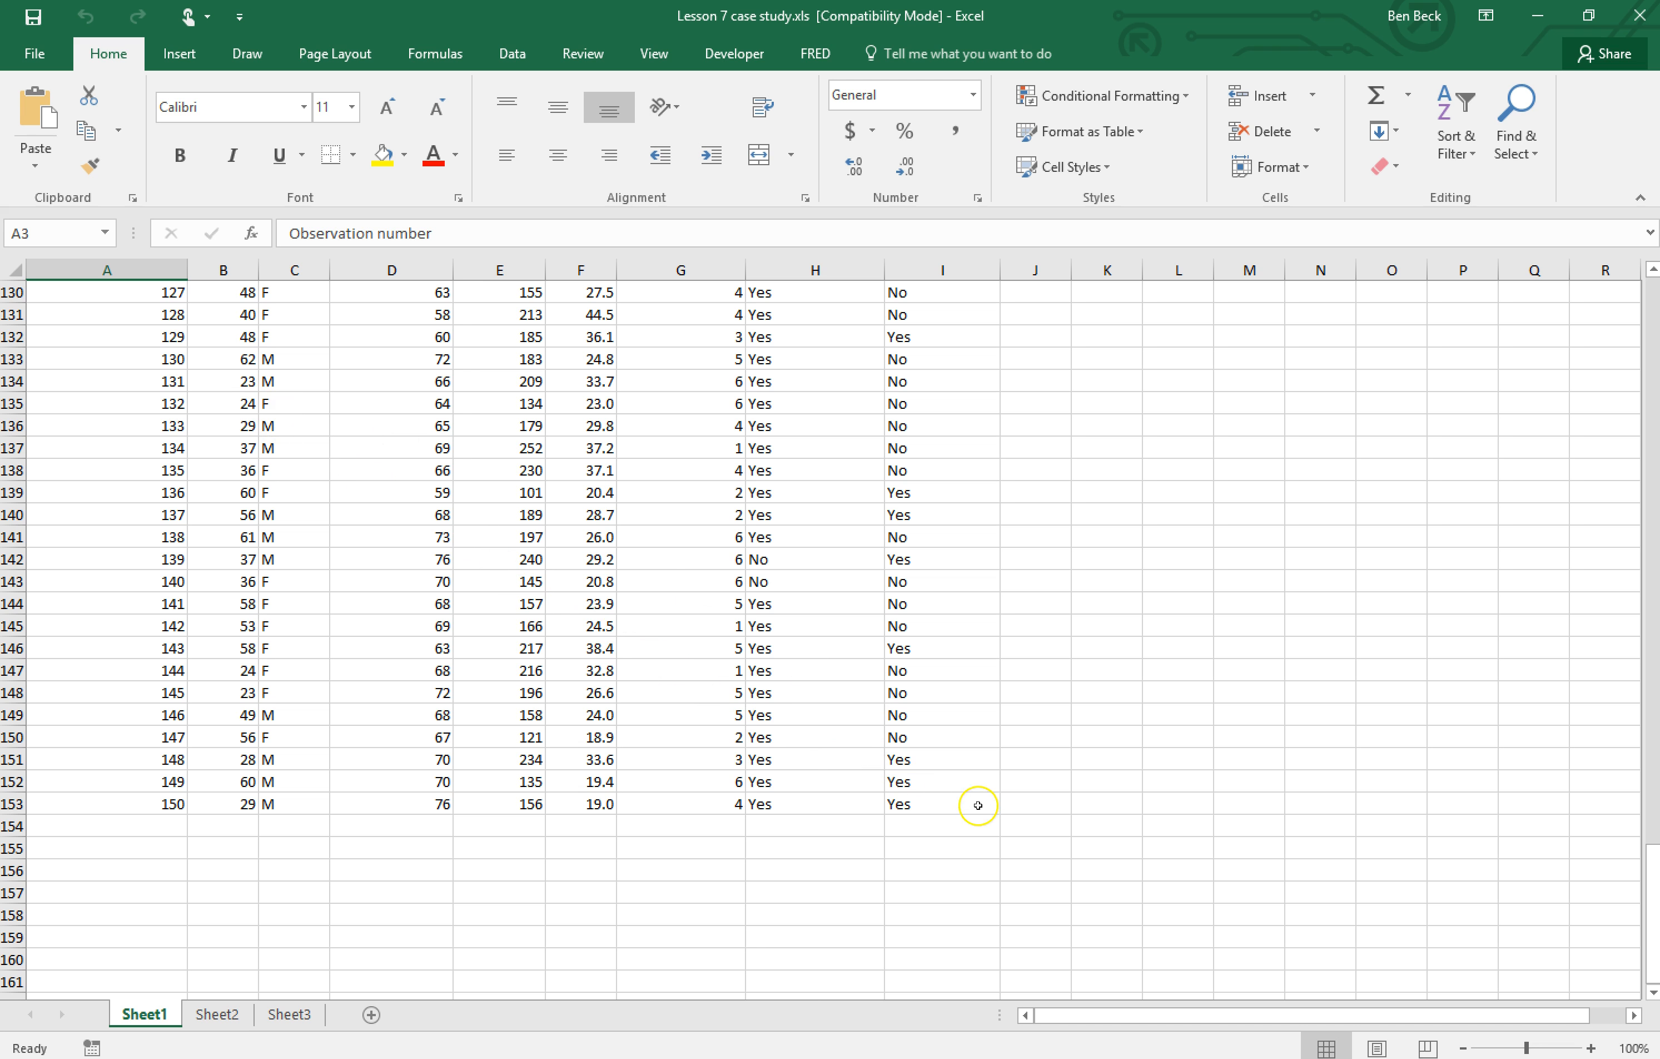
shift+click(937, 803)
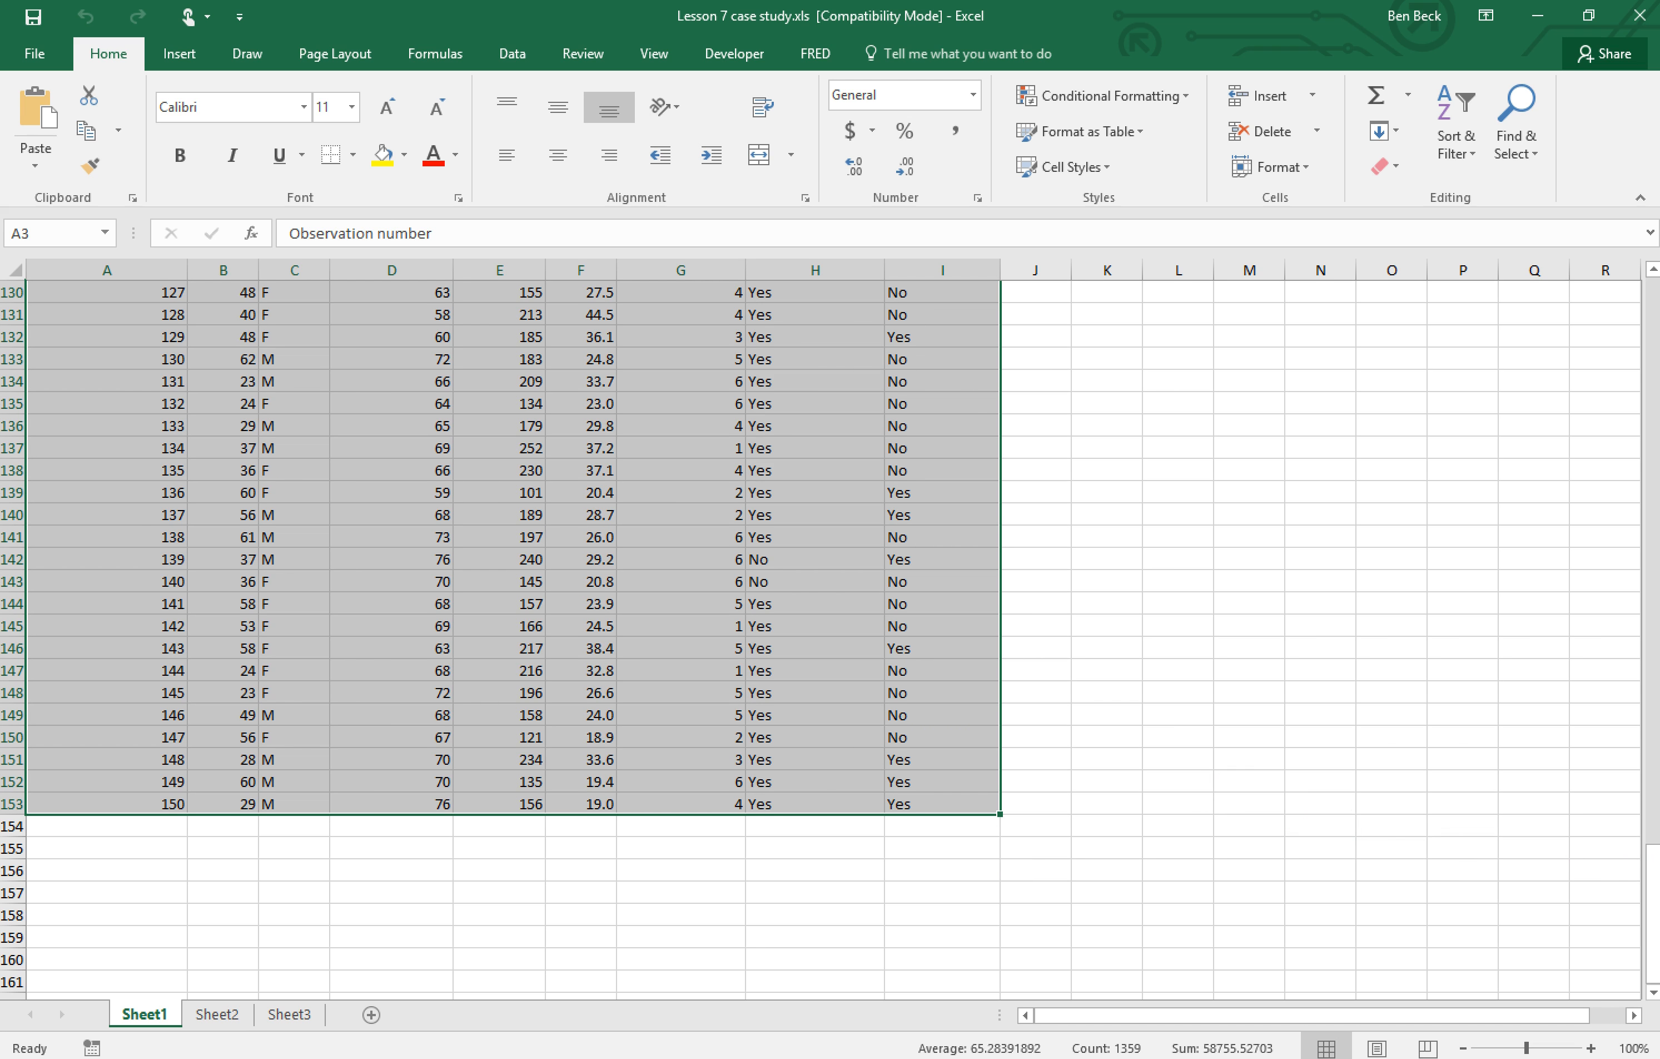
drag(1653, 872, 1655, 296)
Select the full data range A3:I153, including the header row, and start a PivotTable from it.
click(162, 339)
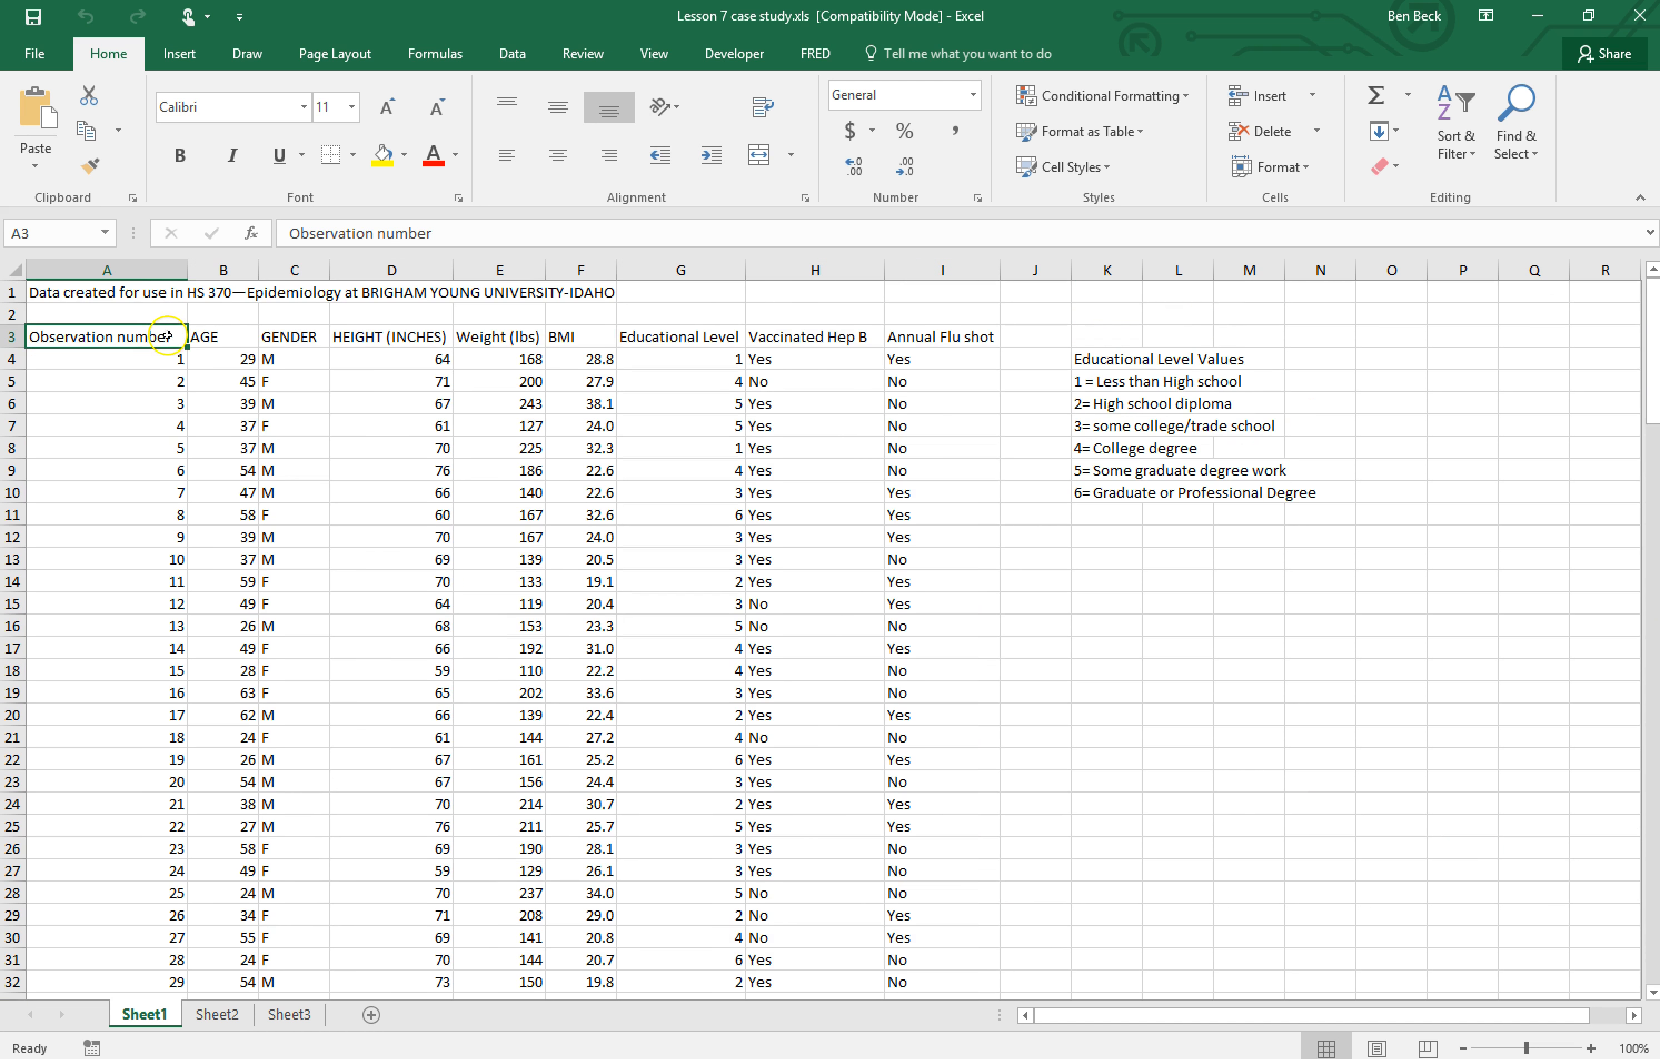
drag(1652, 326, 1575, 966)
scroll(1000, 818, down, 3)
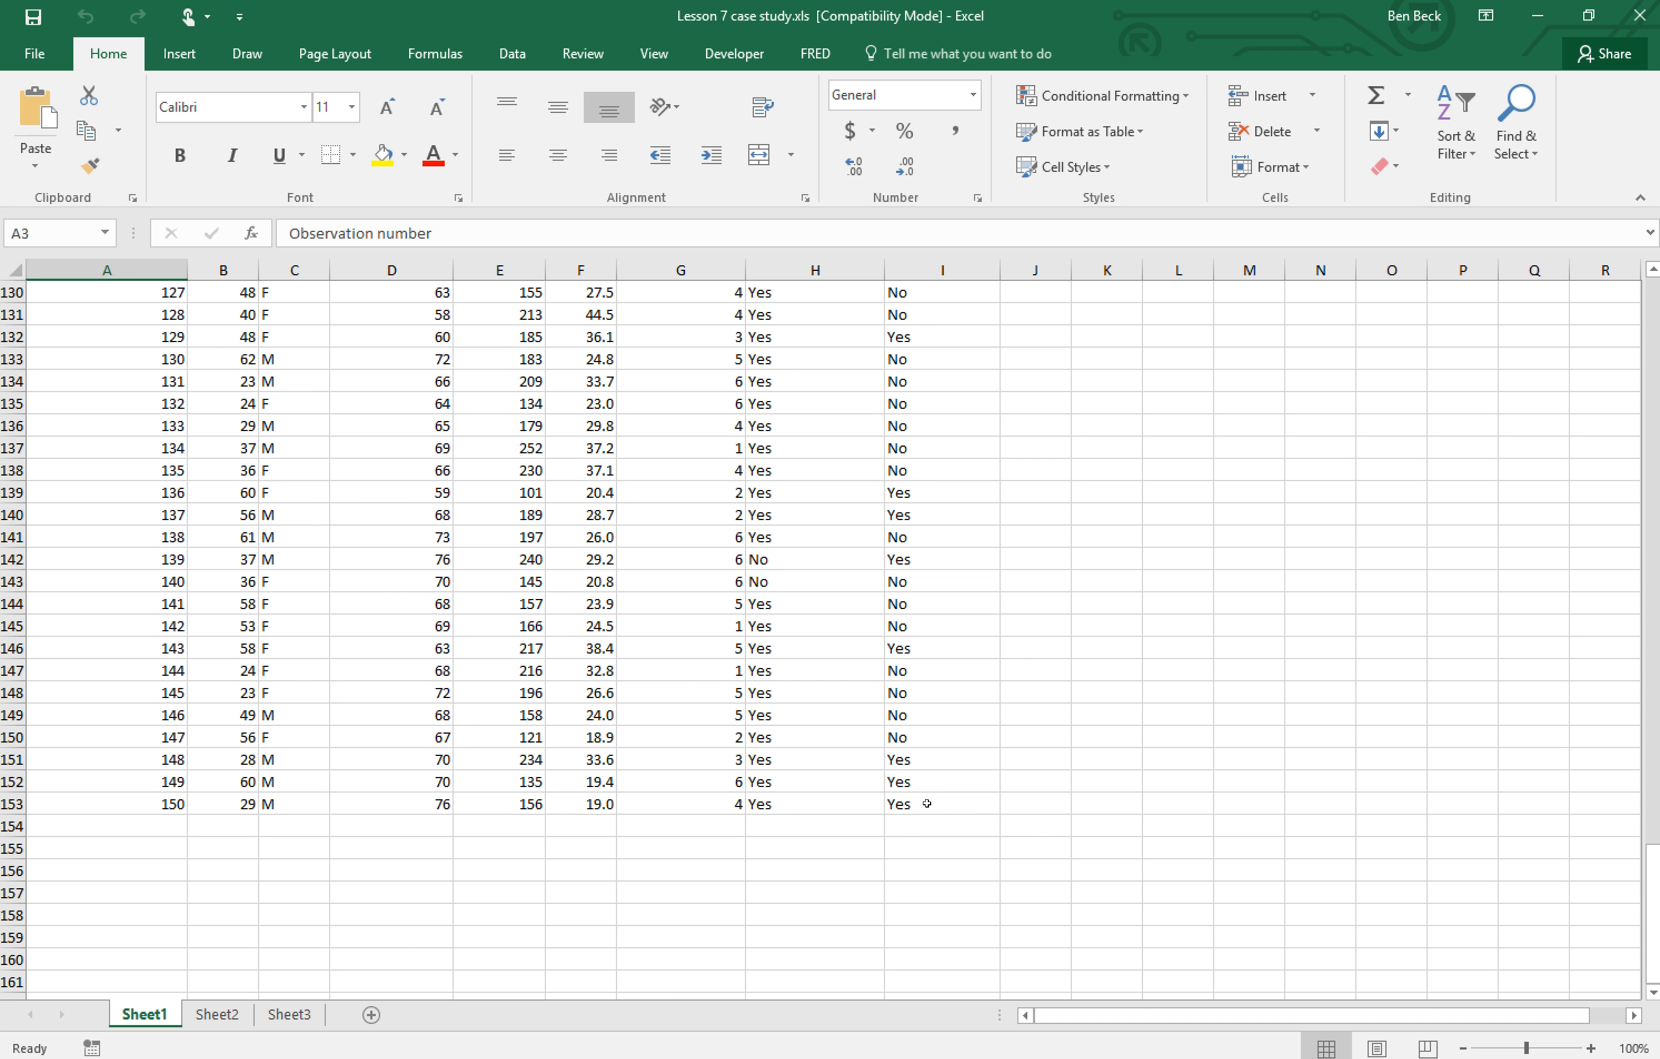
shift+click(927, 804)
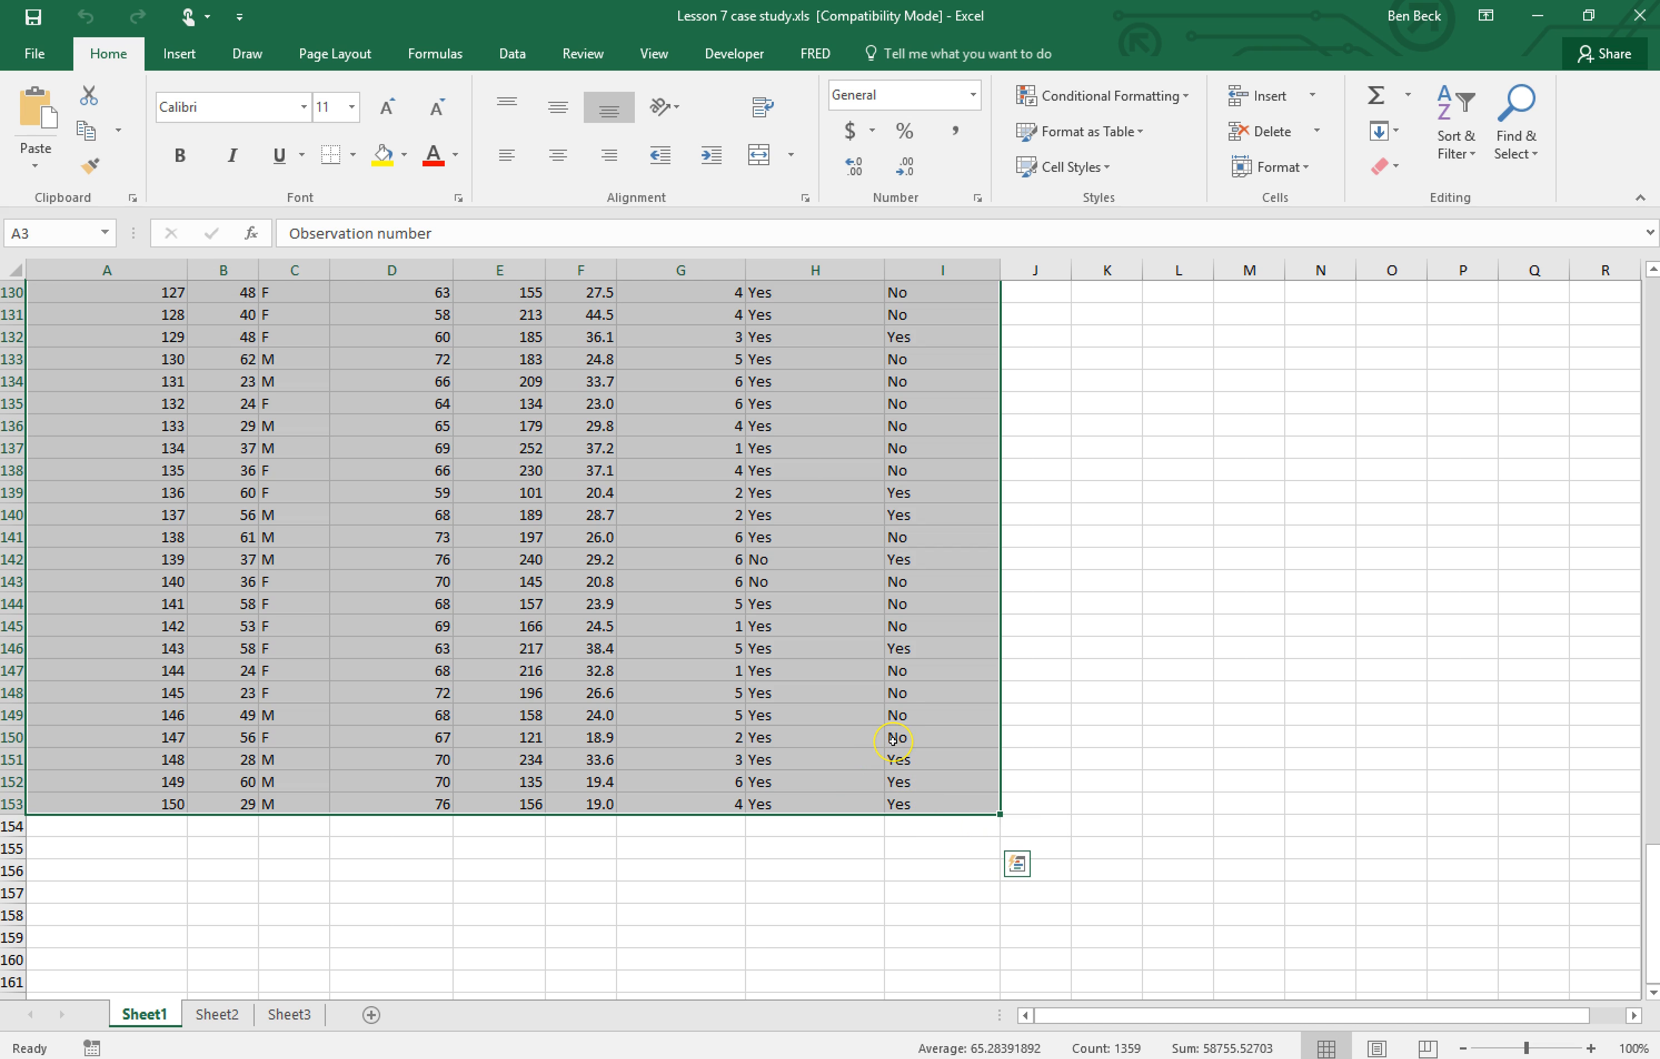
scroll(893, 740, up, 20)
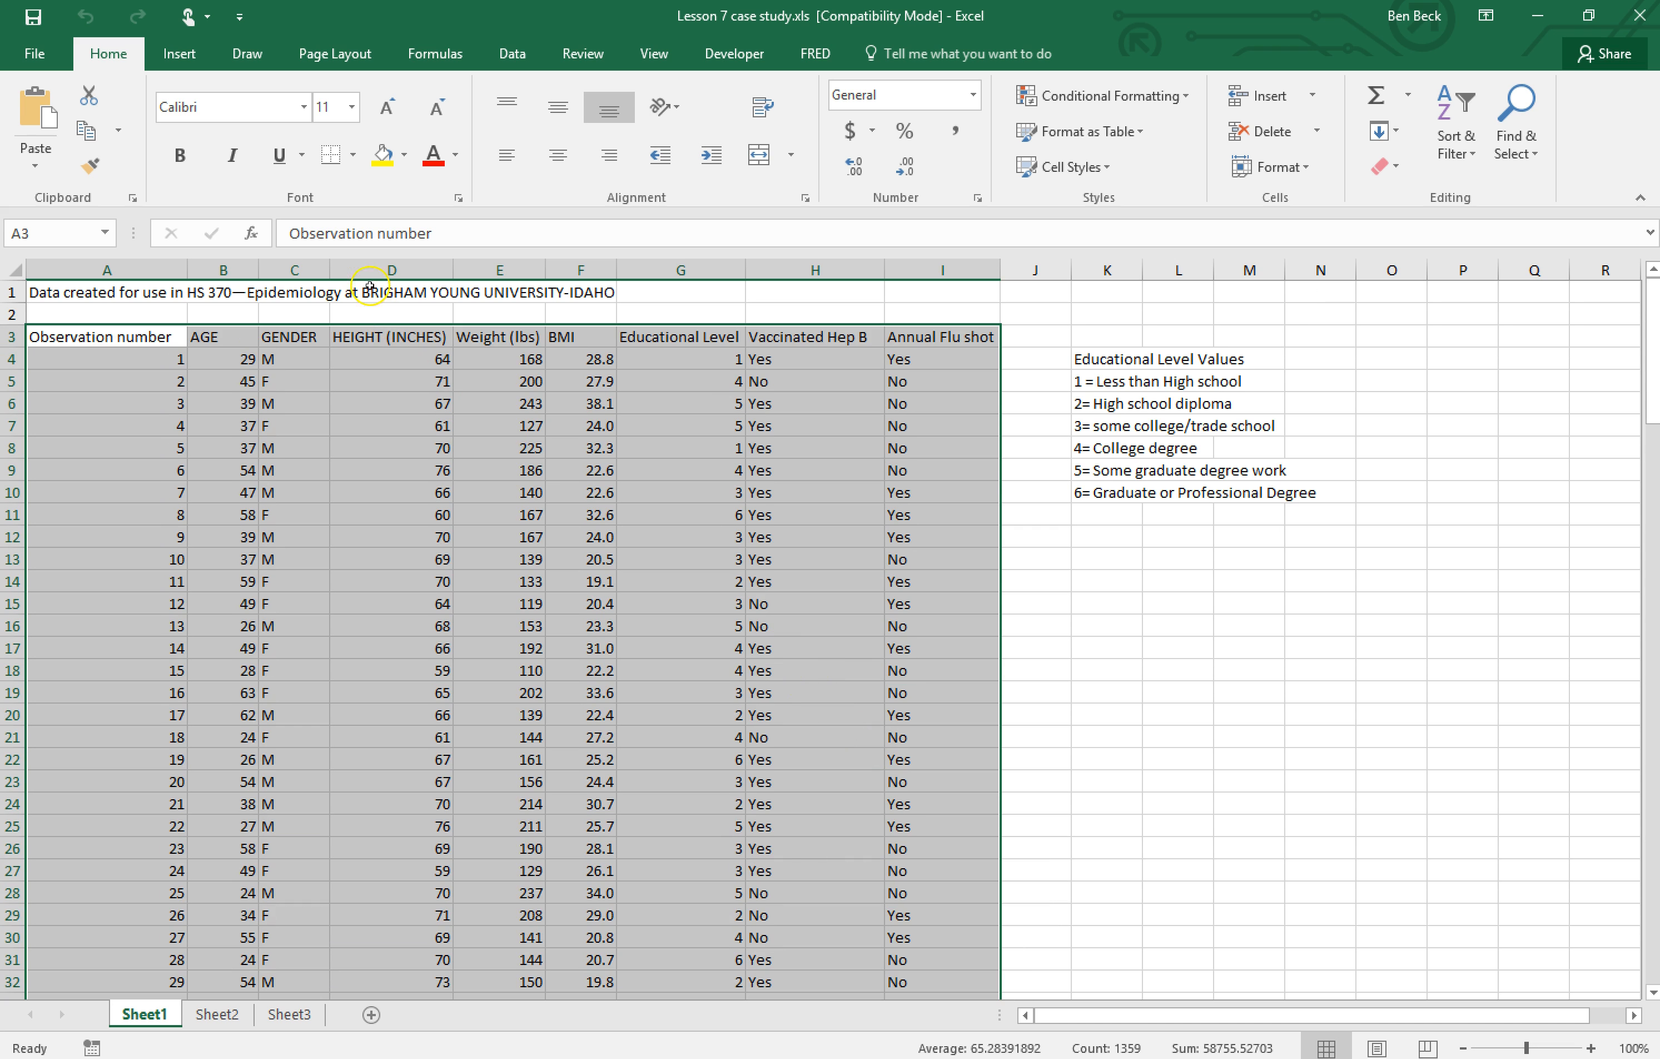
click(191, 60)
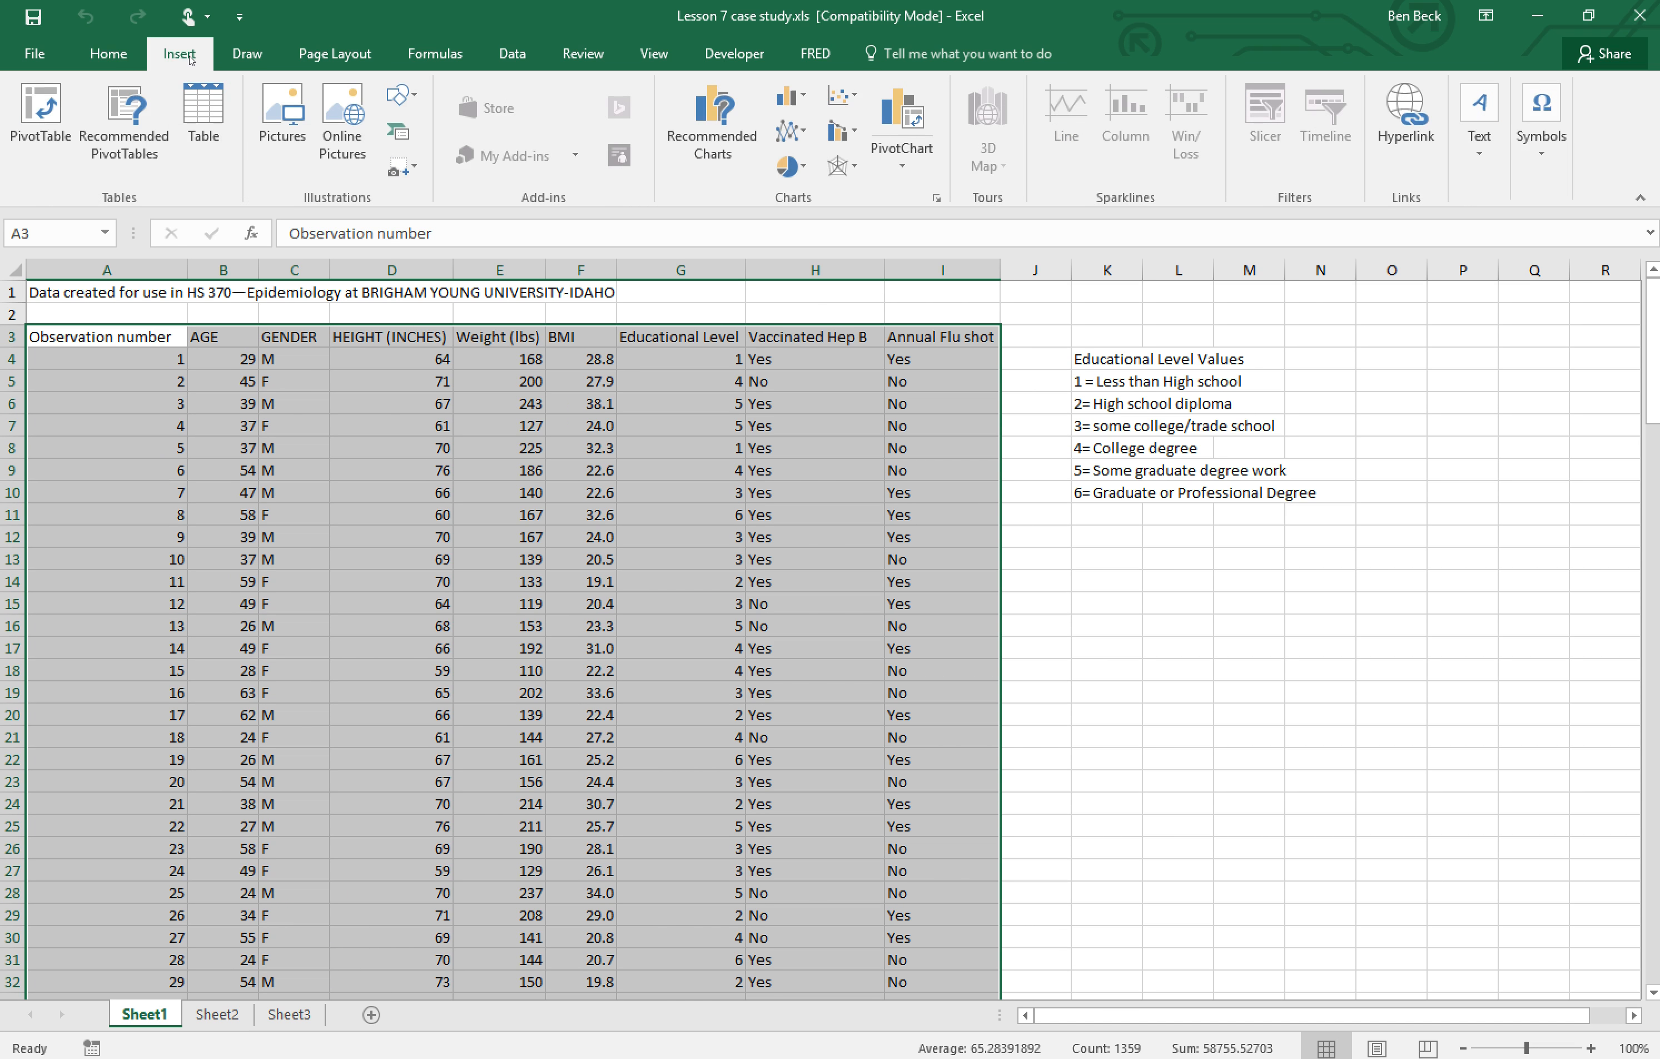
click(41, 120)
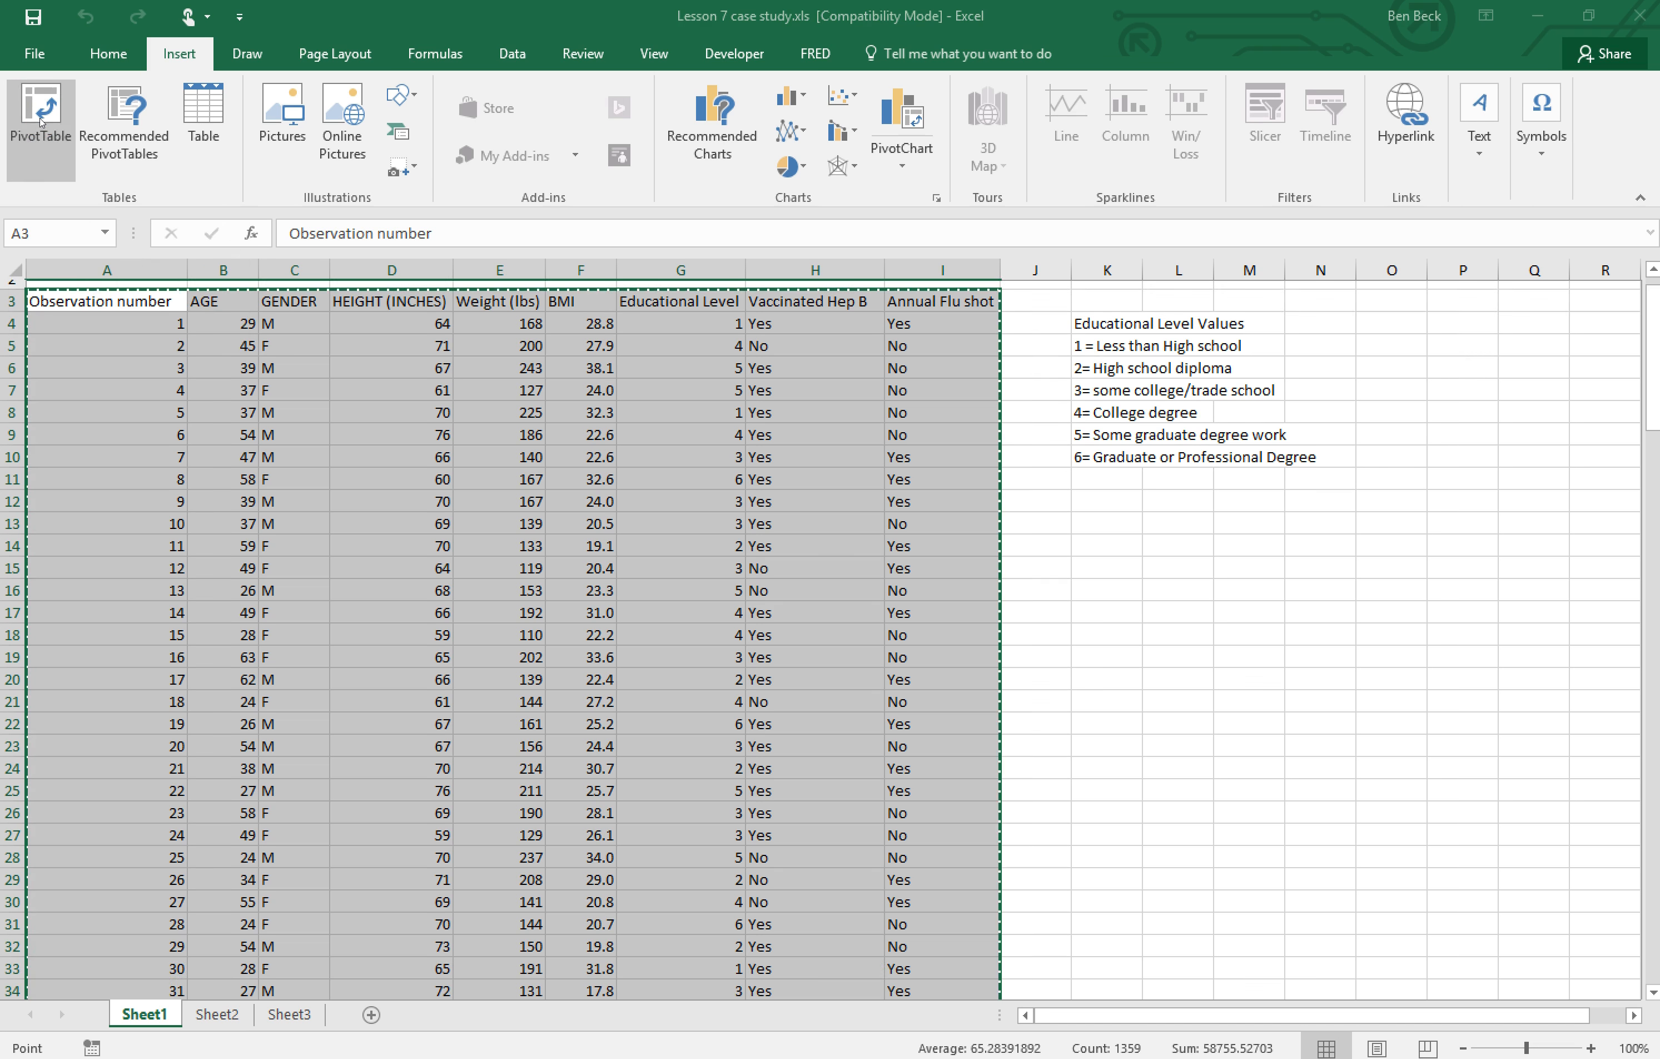
drag(1158, 690, 628, 335)
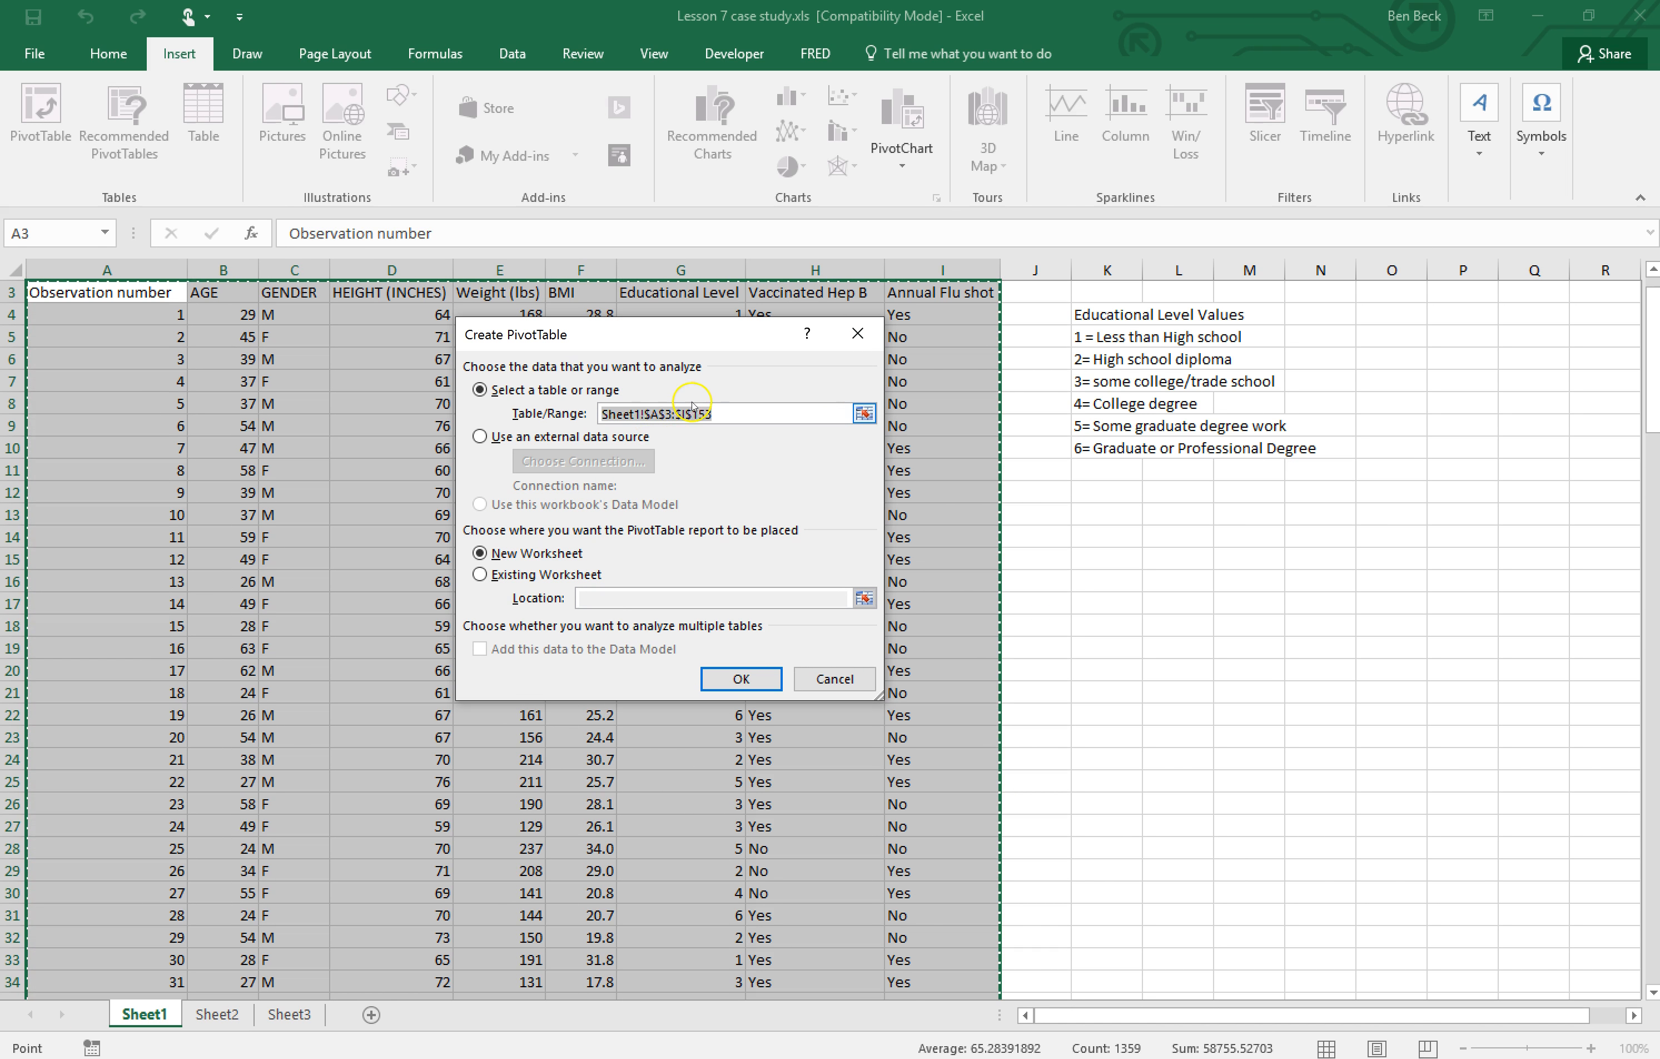
Create the PivotTable on a new worksheet with Sheet1!$A$3:$I$153 as its source range.
click(678, 417)
click(655, 414)
click(631, 414)
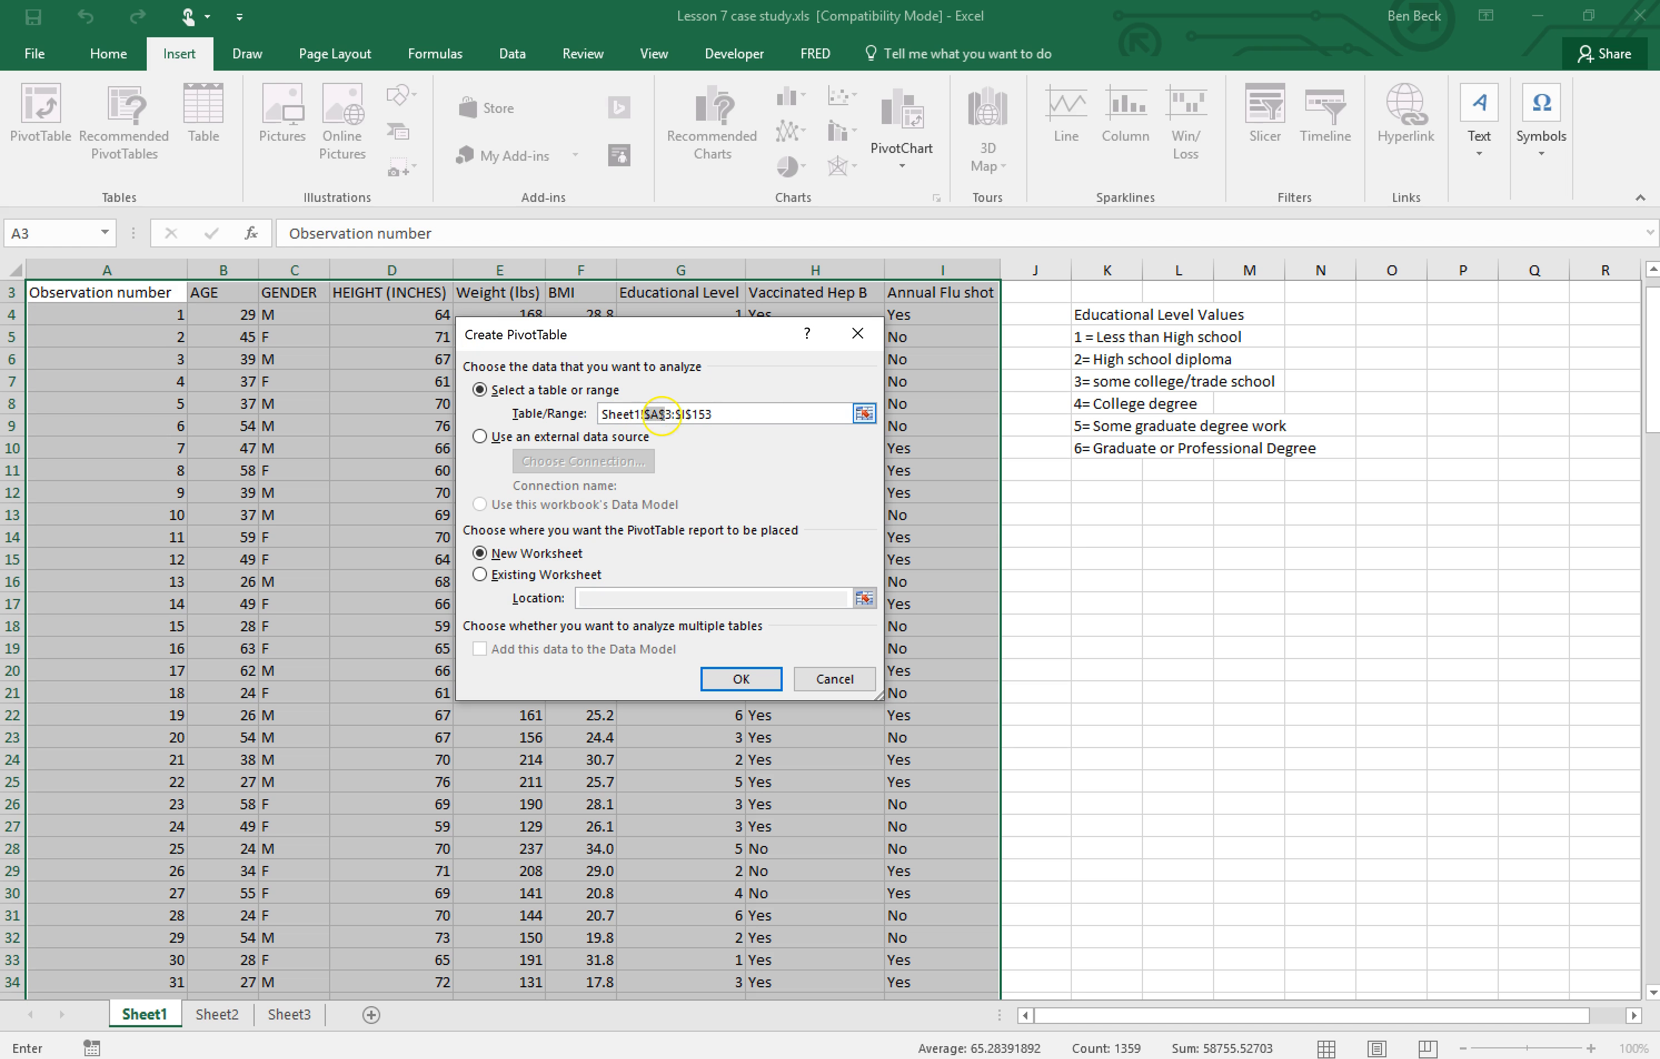
drag(678, 417, 712, 413)
click(728, 413)
drag(724, 413, 602, 414)
click(726, 413)
click(480, 575)
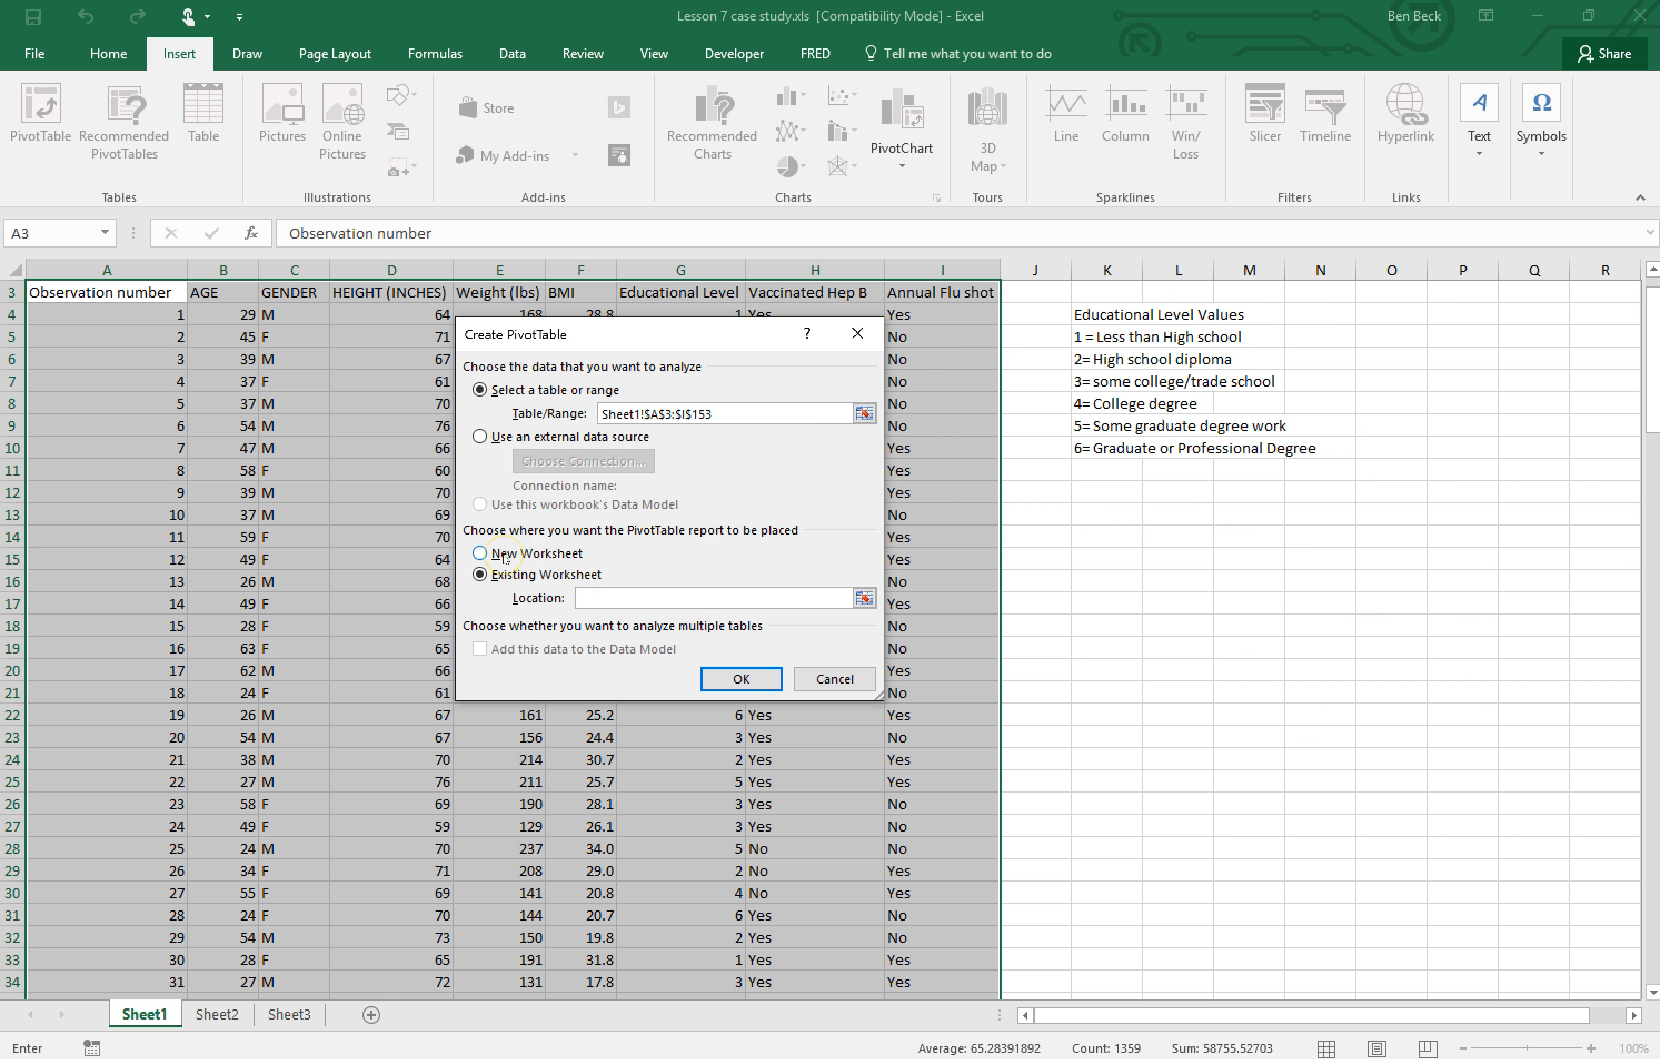
click(482, 554)
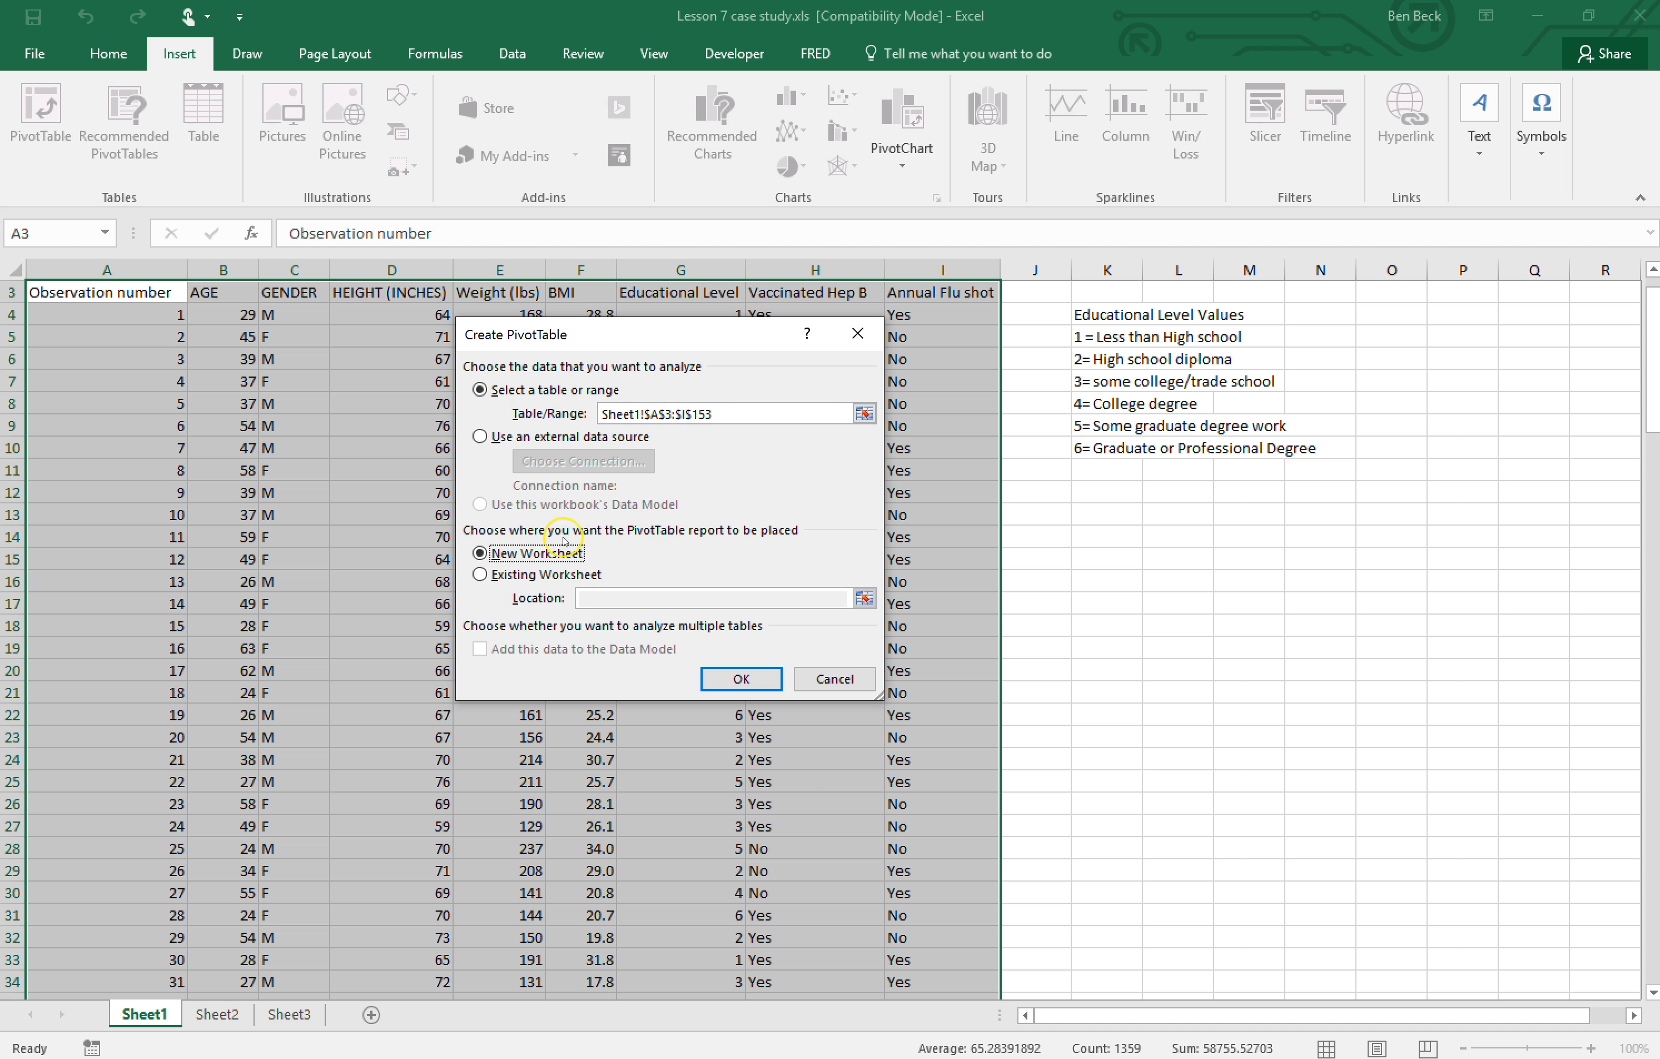
click(740, 678)
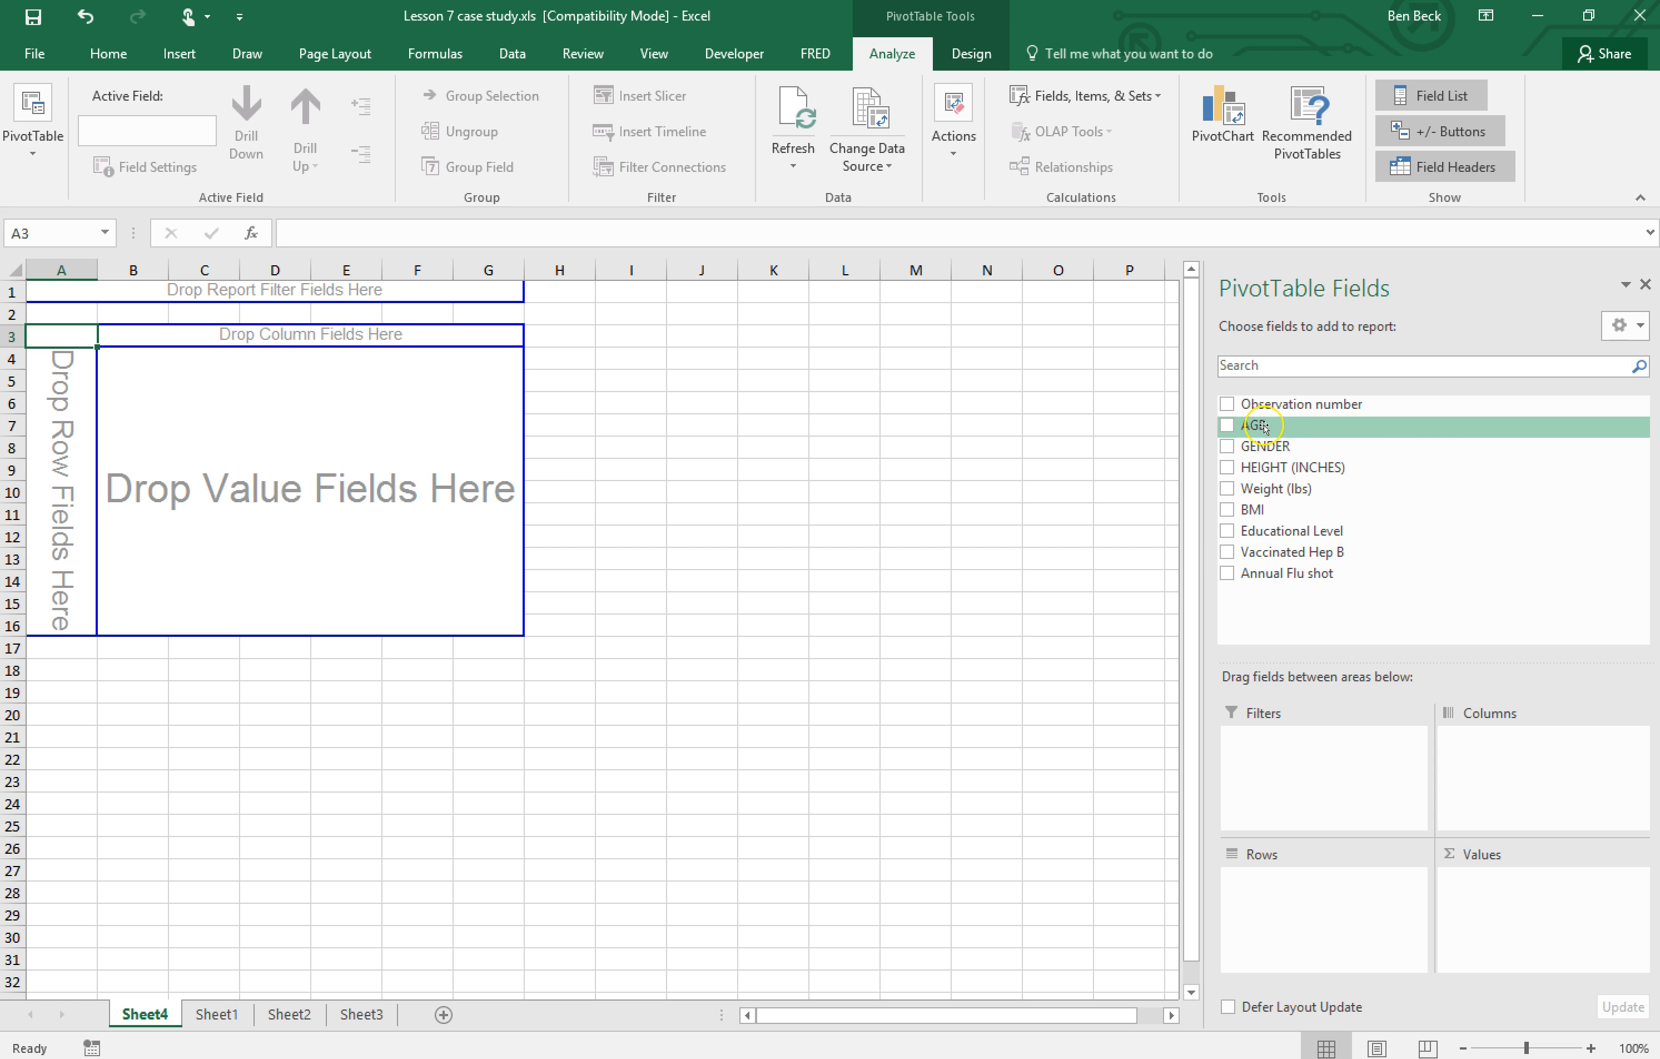
Add the AGE field to the PivotTable's rows and also to its values.
drag(1273, 427, 1292, 891)
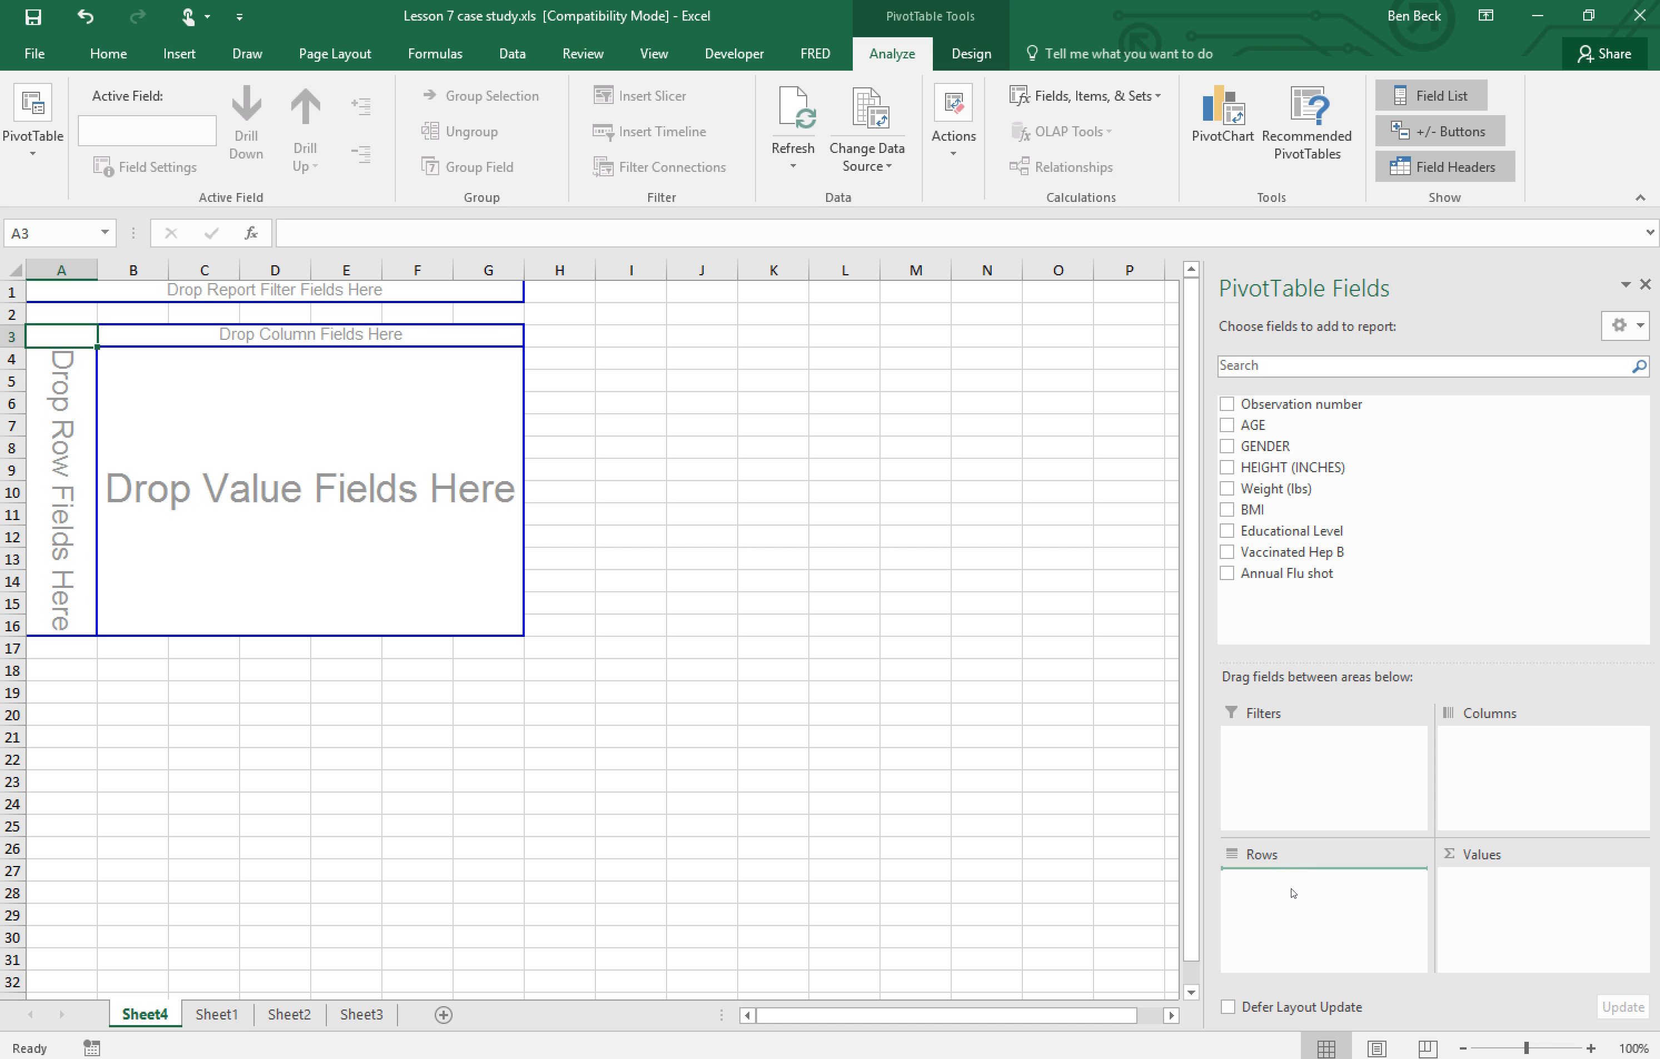
drag(1293, 892, 1294, 893)
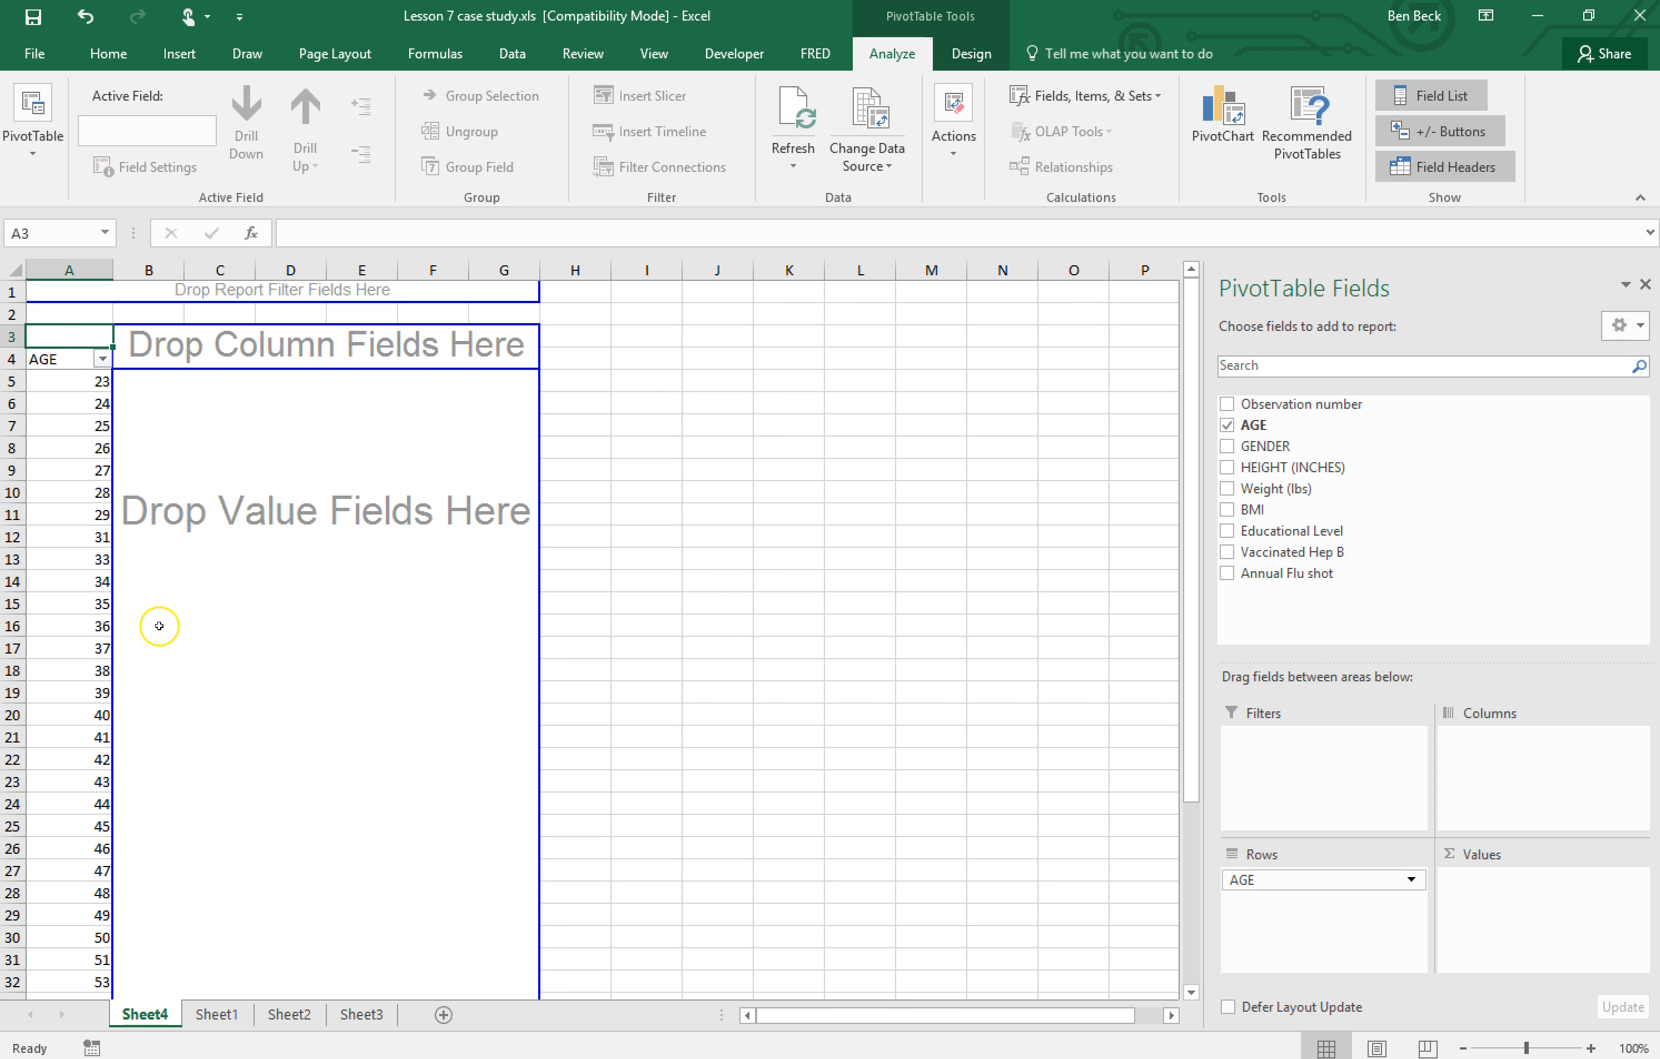
scroll(103, 558, down, 13)
scroll(119, 530, up, 3)
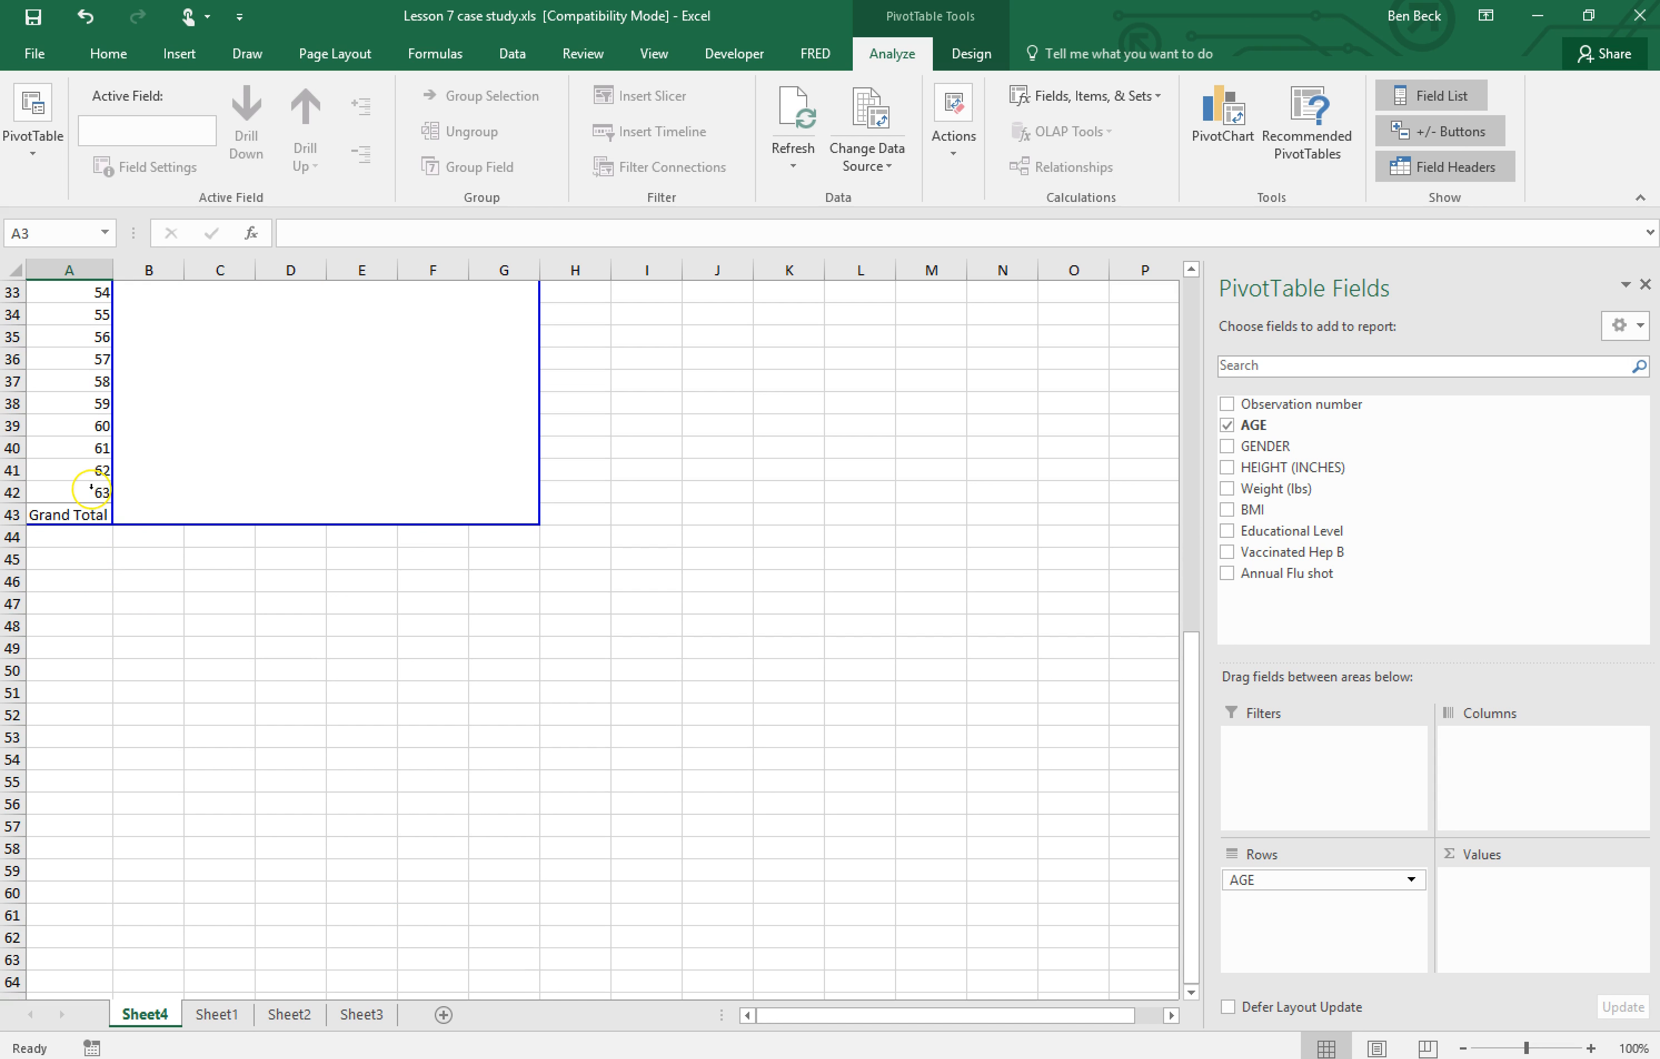
scroll(89, 494, up, 11)
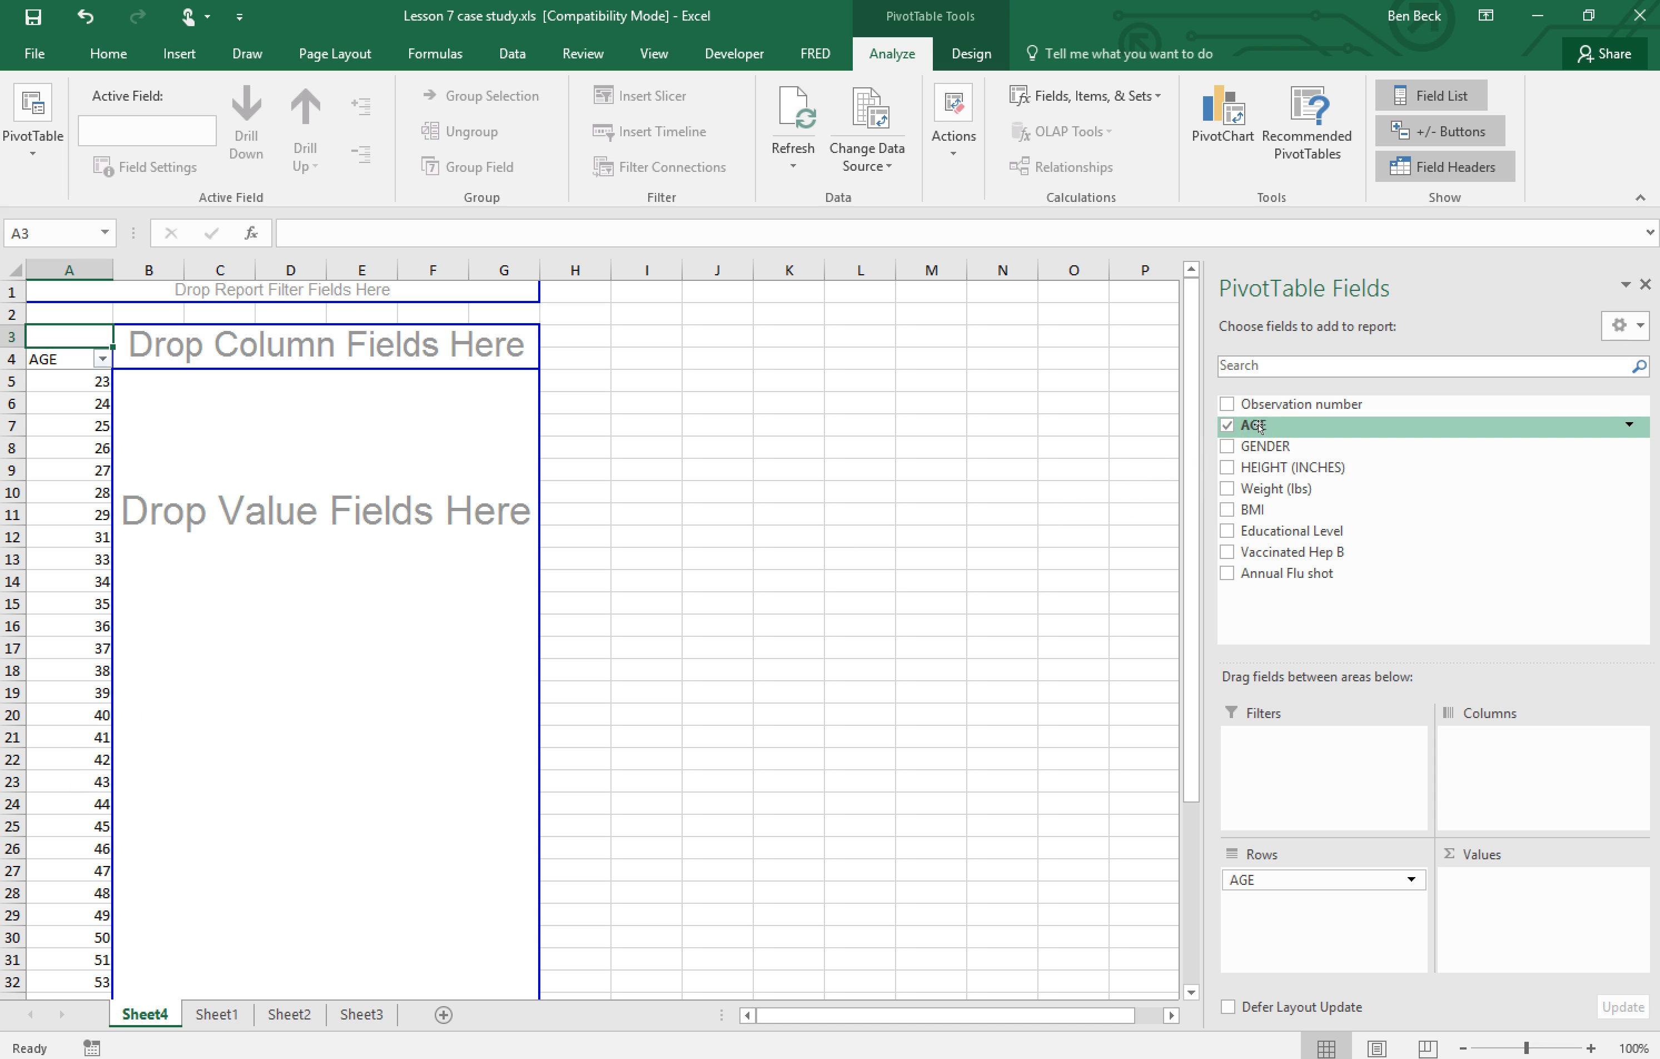
drag(1261, 434, 1495, 892)
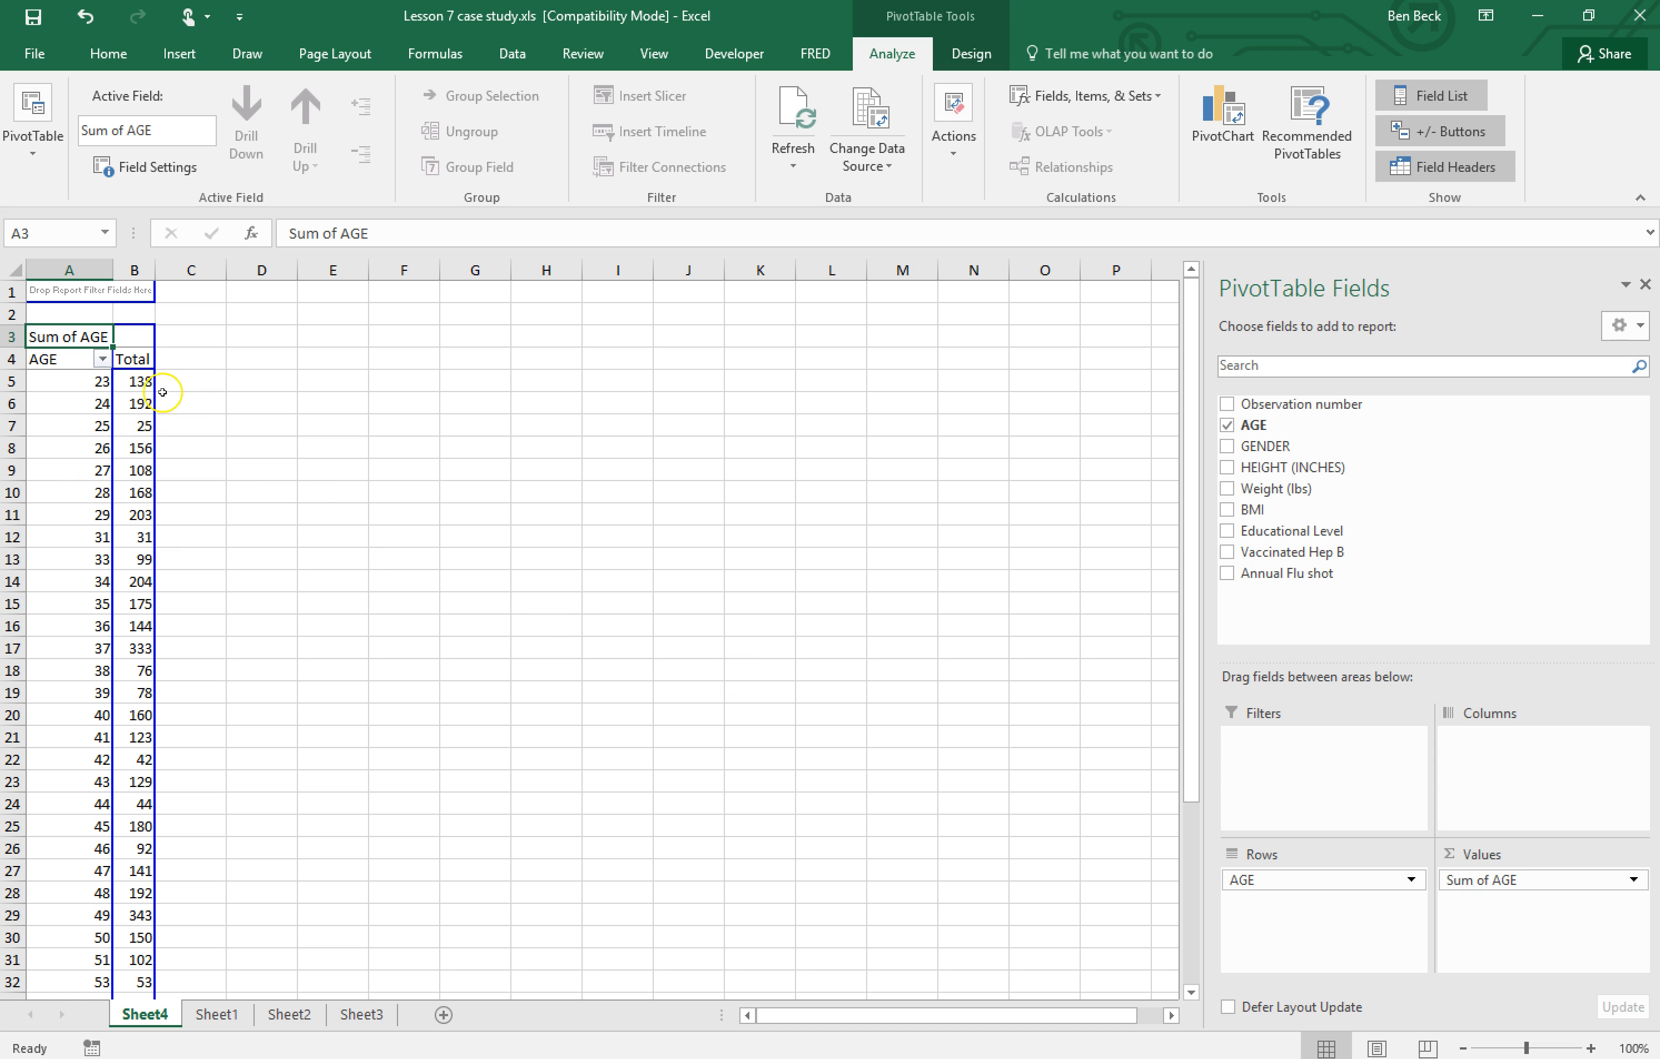
Switch to Calculator, divide the age 23 row's sum of 138 by 23, and close Calculator again.
mouse_move(132, 384)
click(206, 1057)
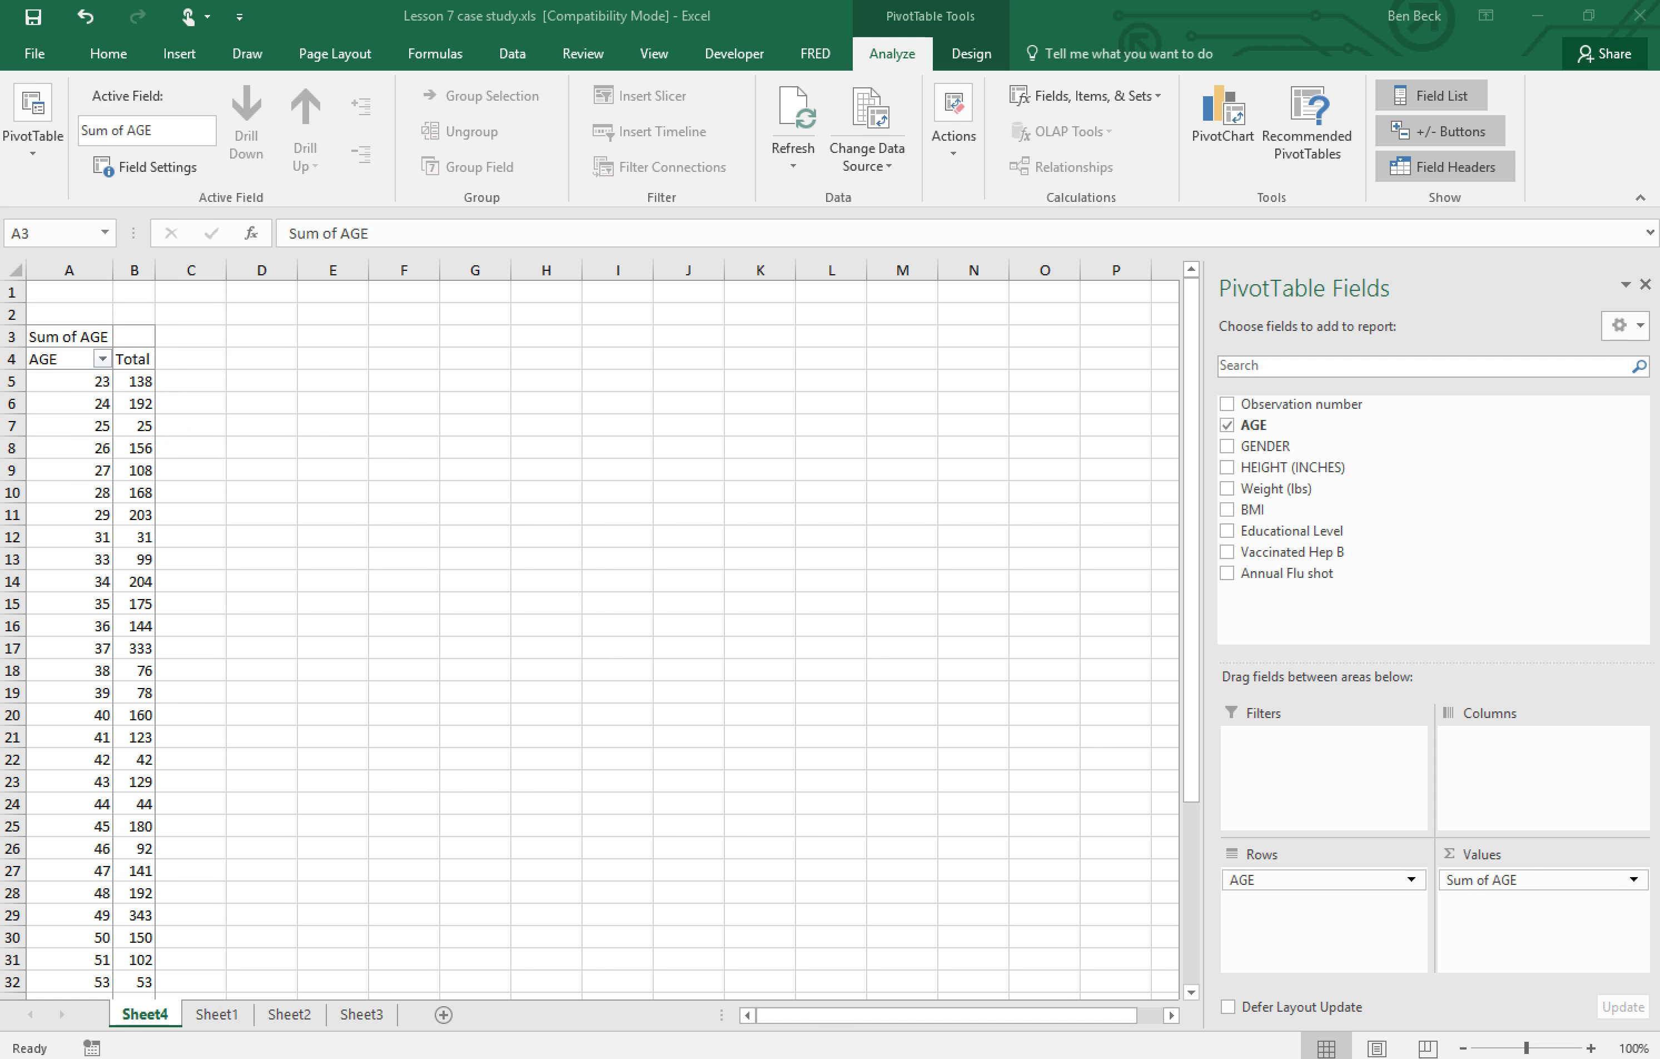
drag(59, 87, 744, 262)
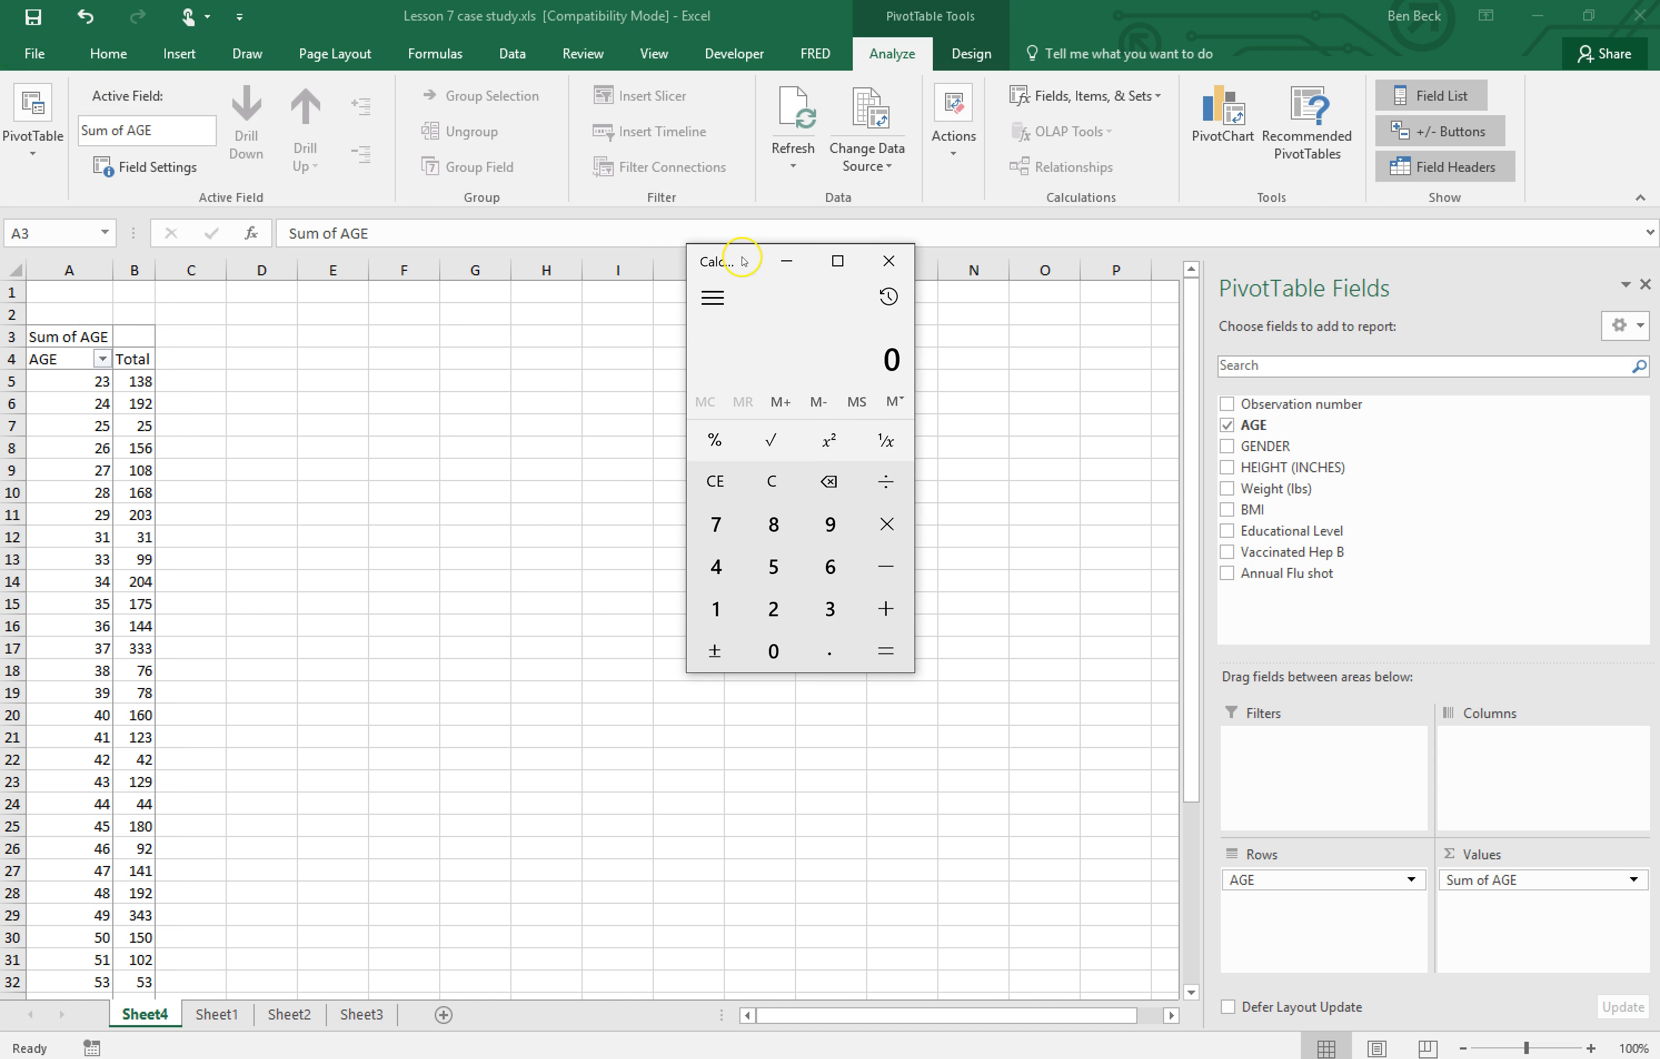
text(138 ÷ 23)
key(Return)
click(890, 264)
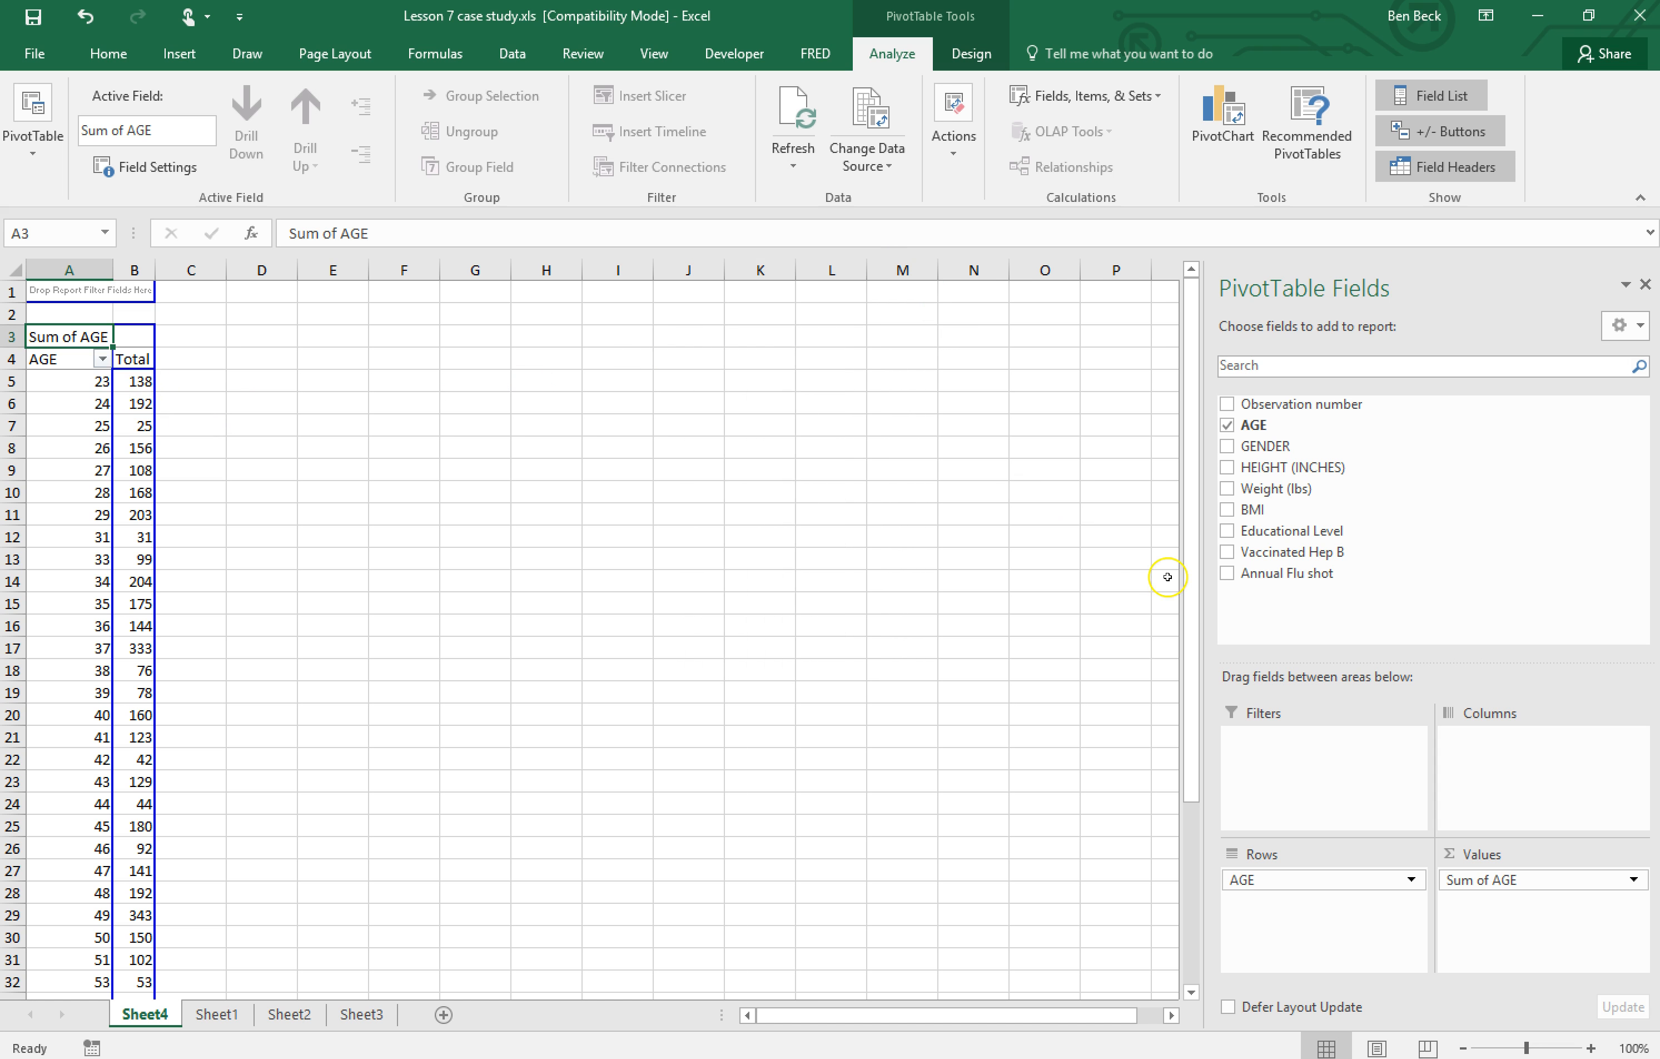
Change the AGE value field's summary calculation from Sum to Count.
click(1634, 881)
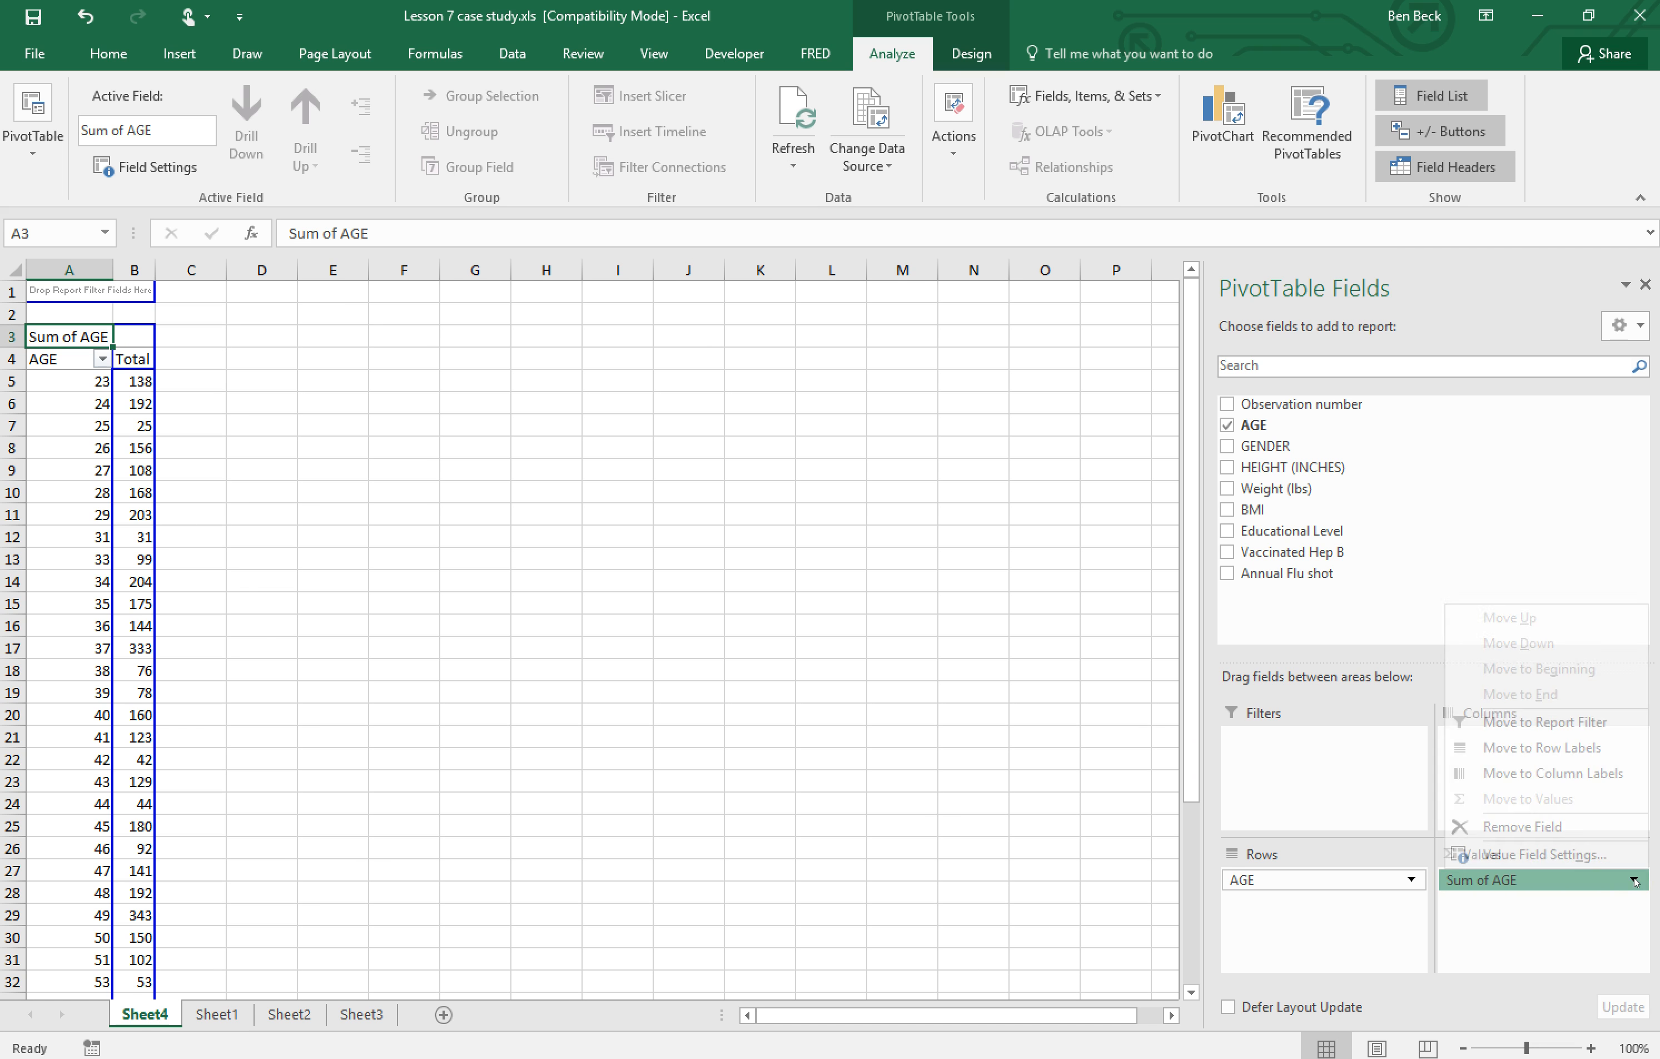
click(1625, 881)
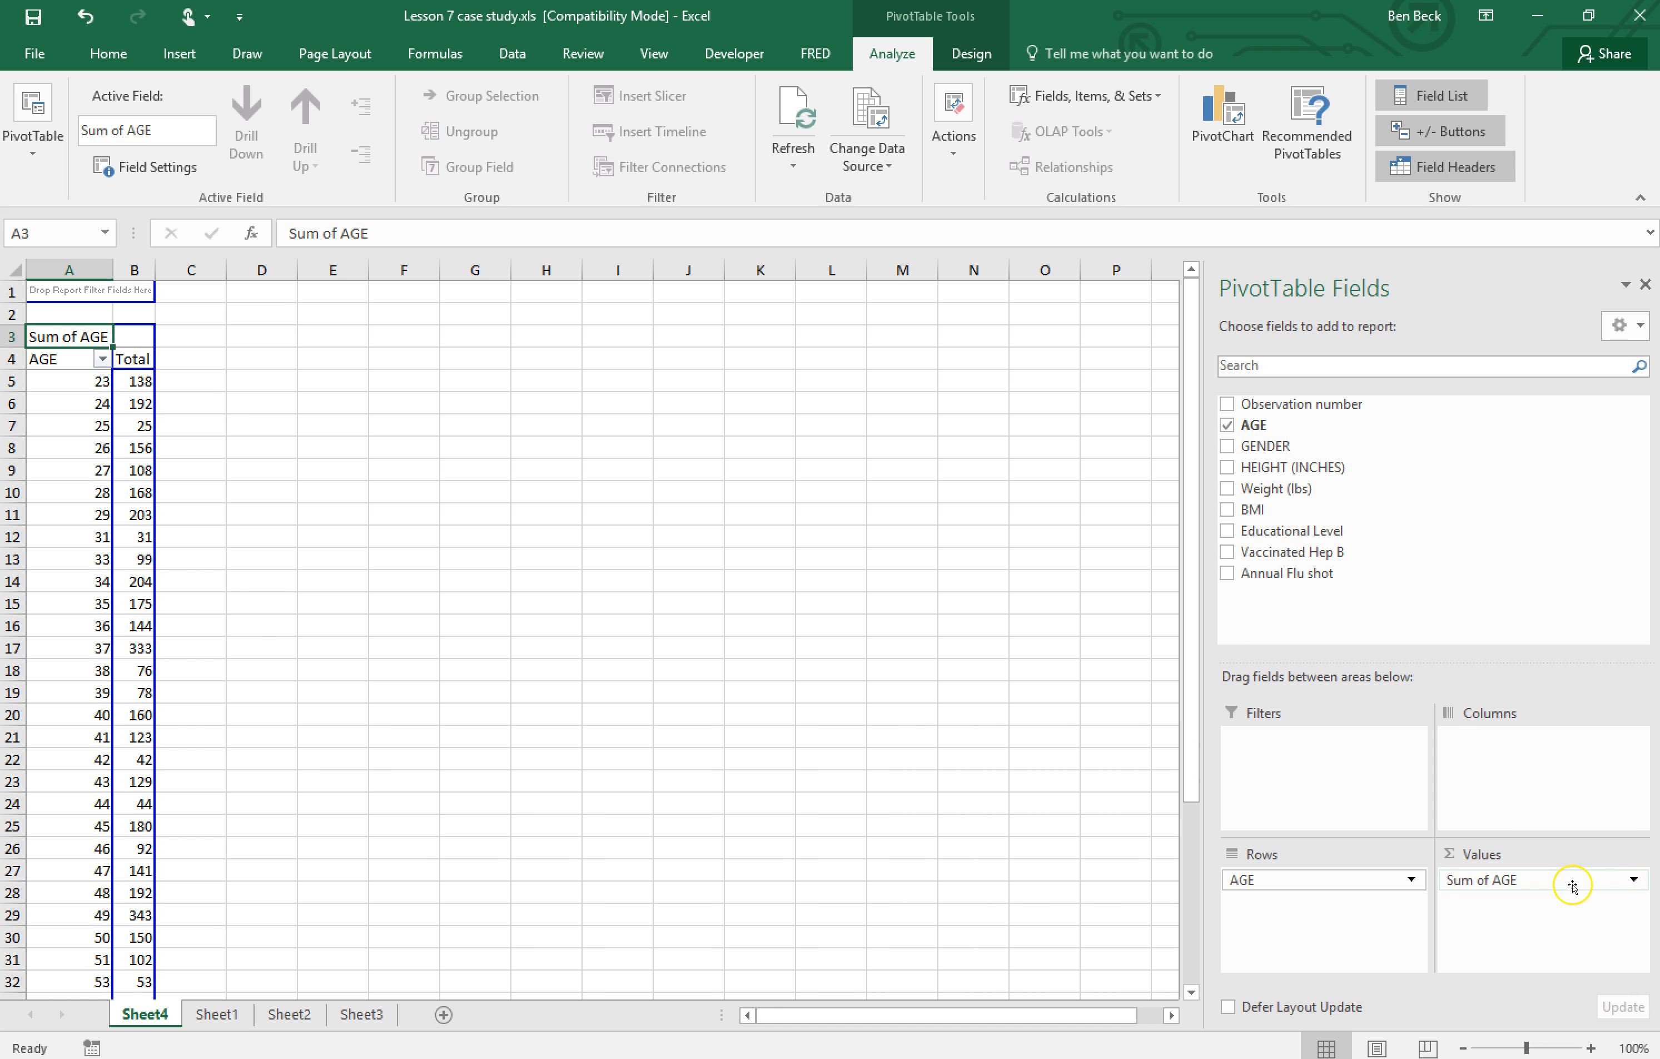
click(1634, 881)
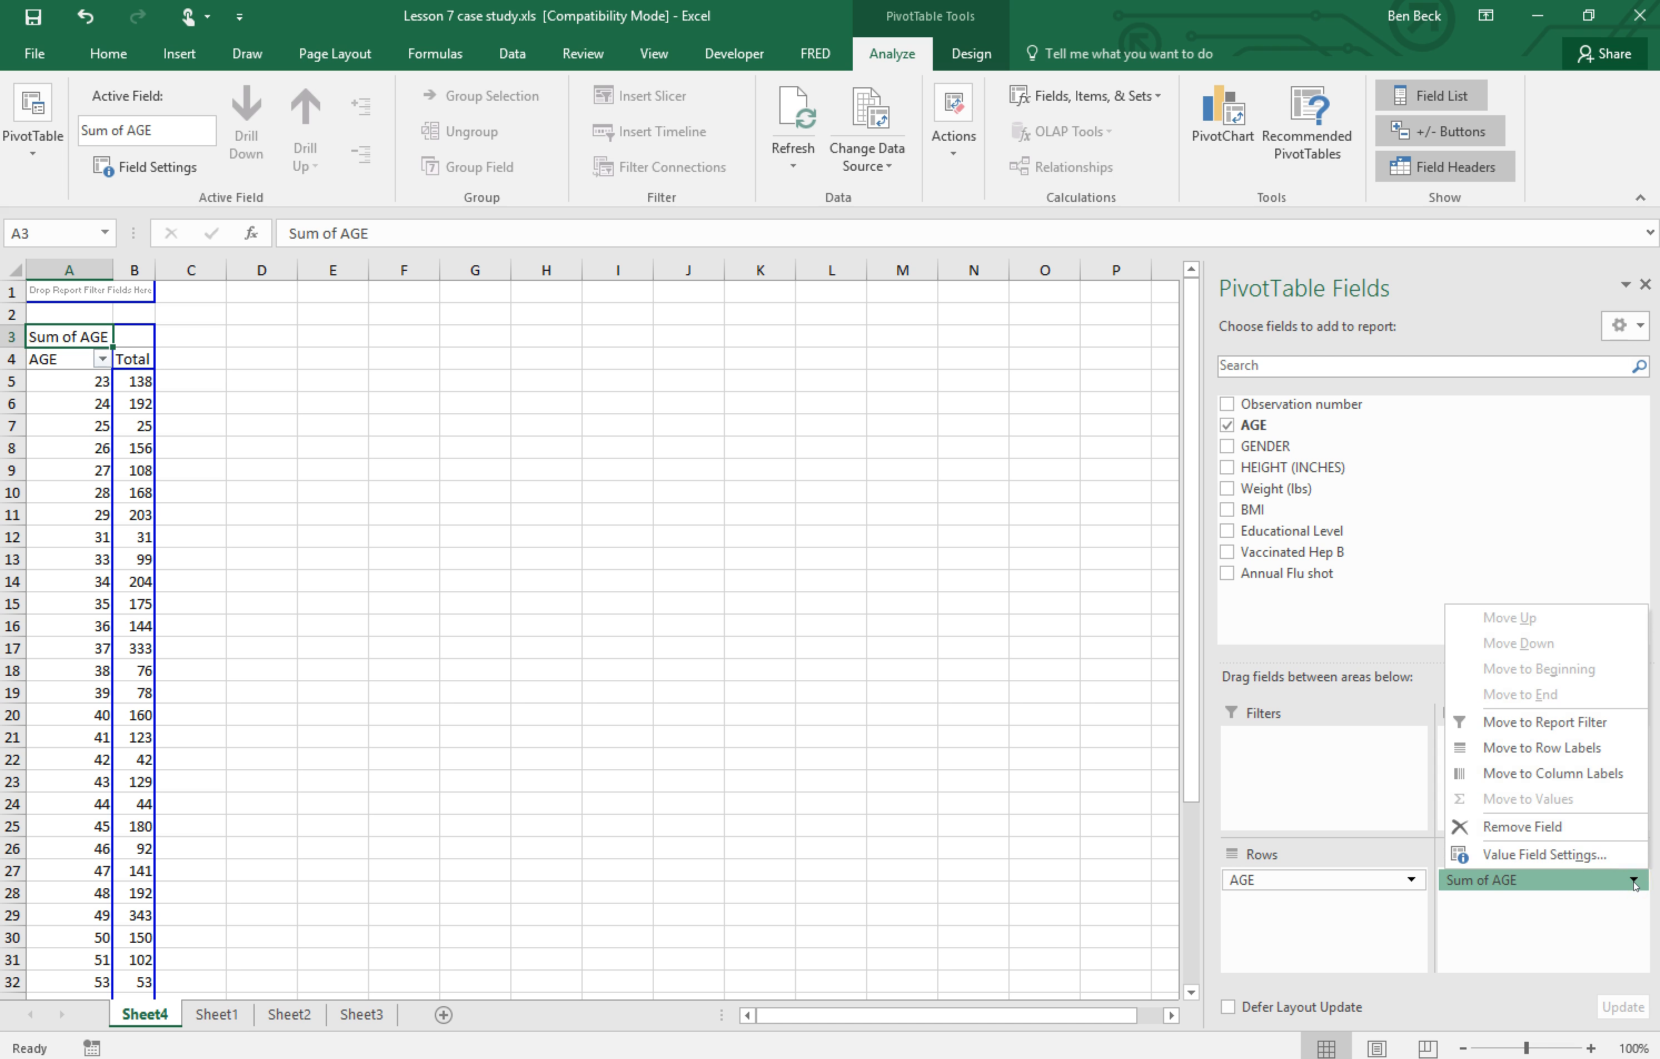
click(1550, 855)
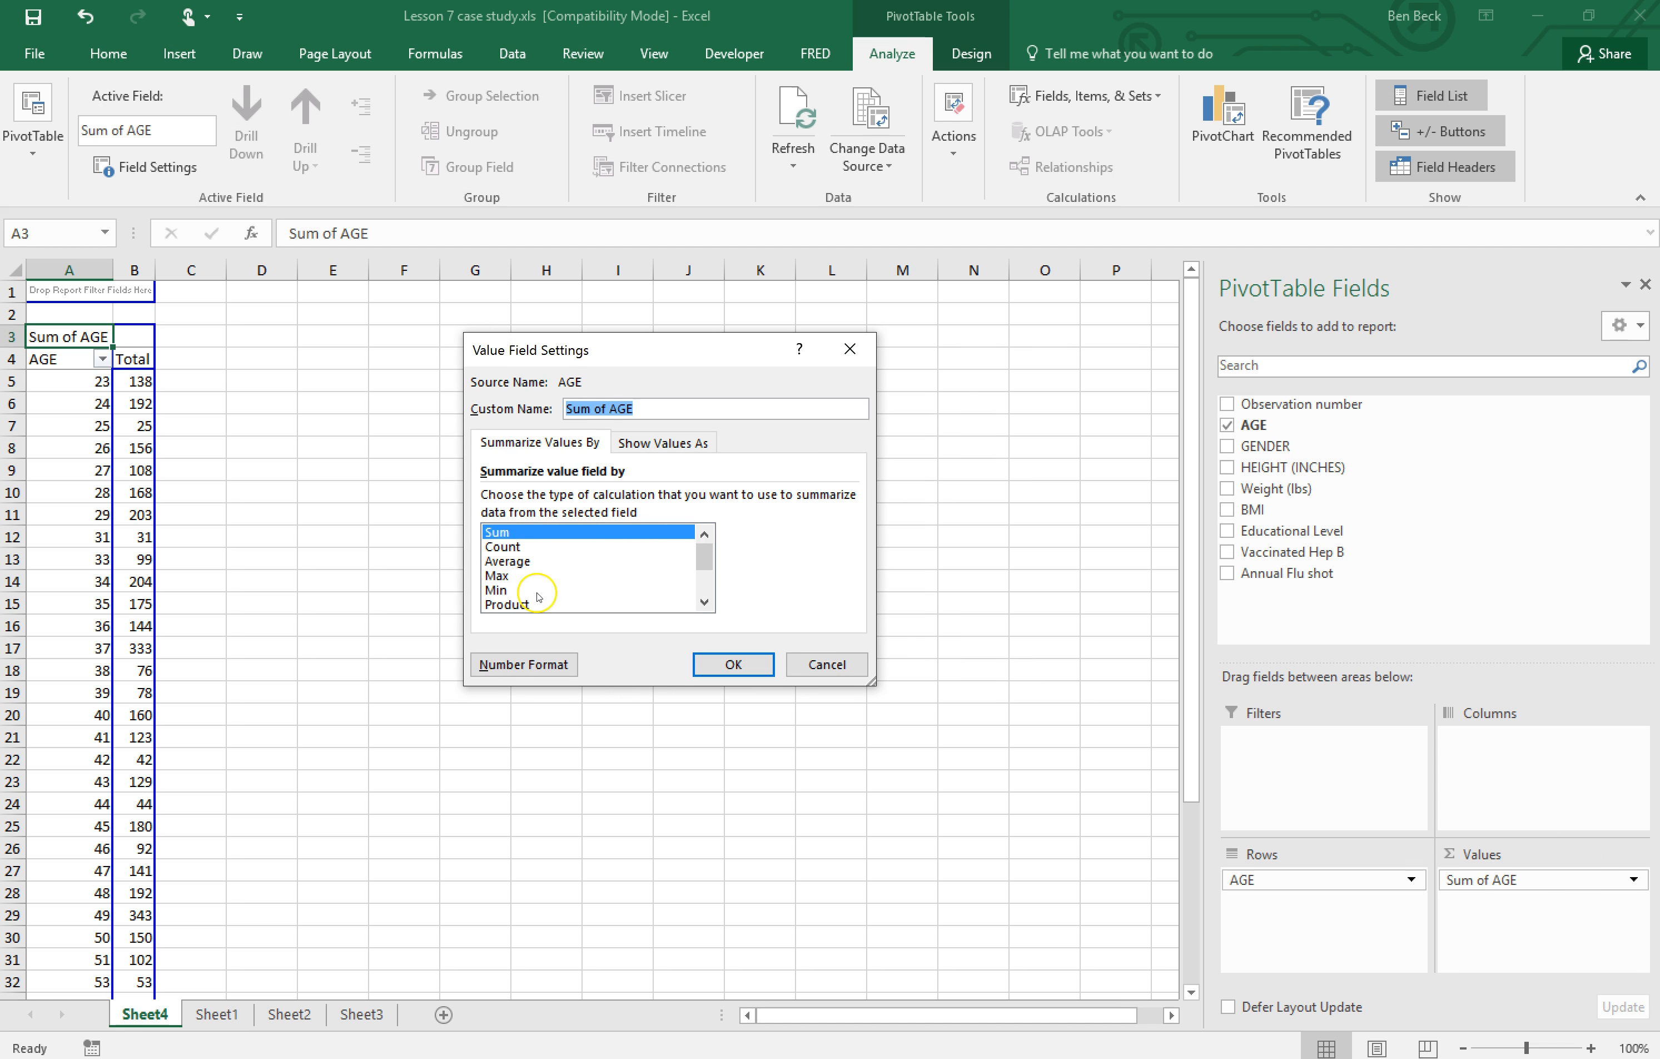
click(498, 549)
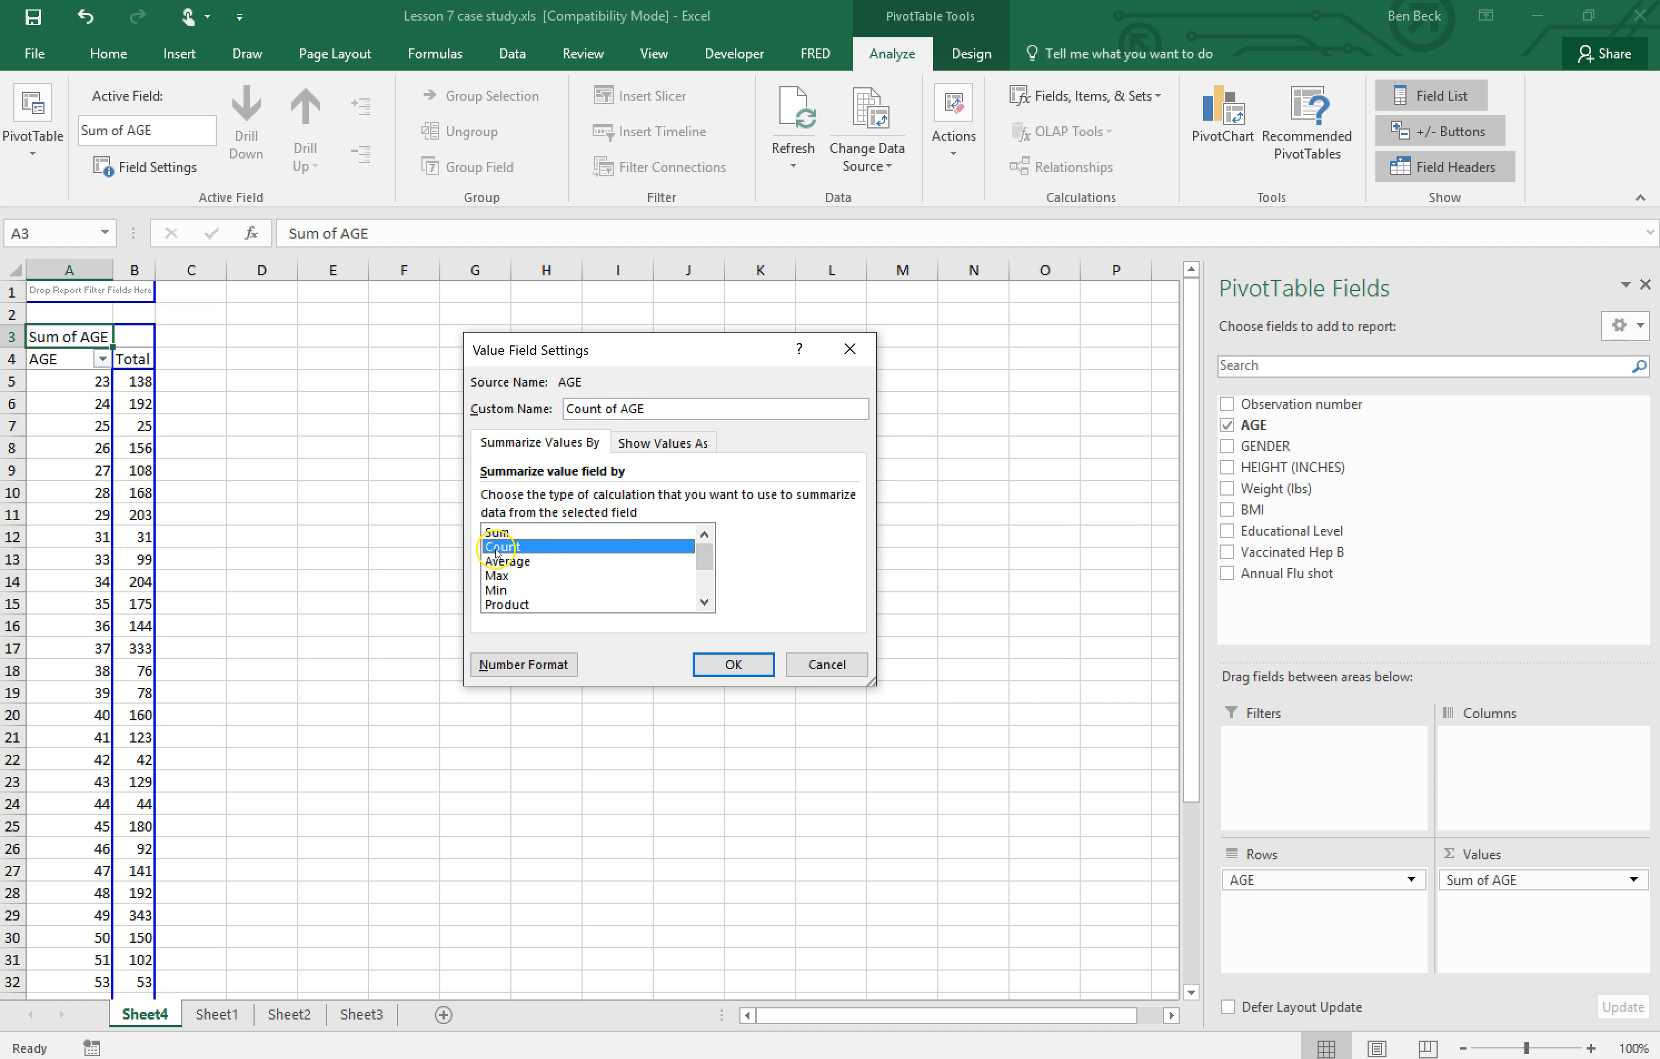
click(723, 668)
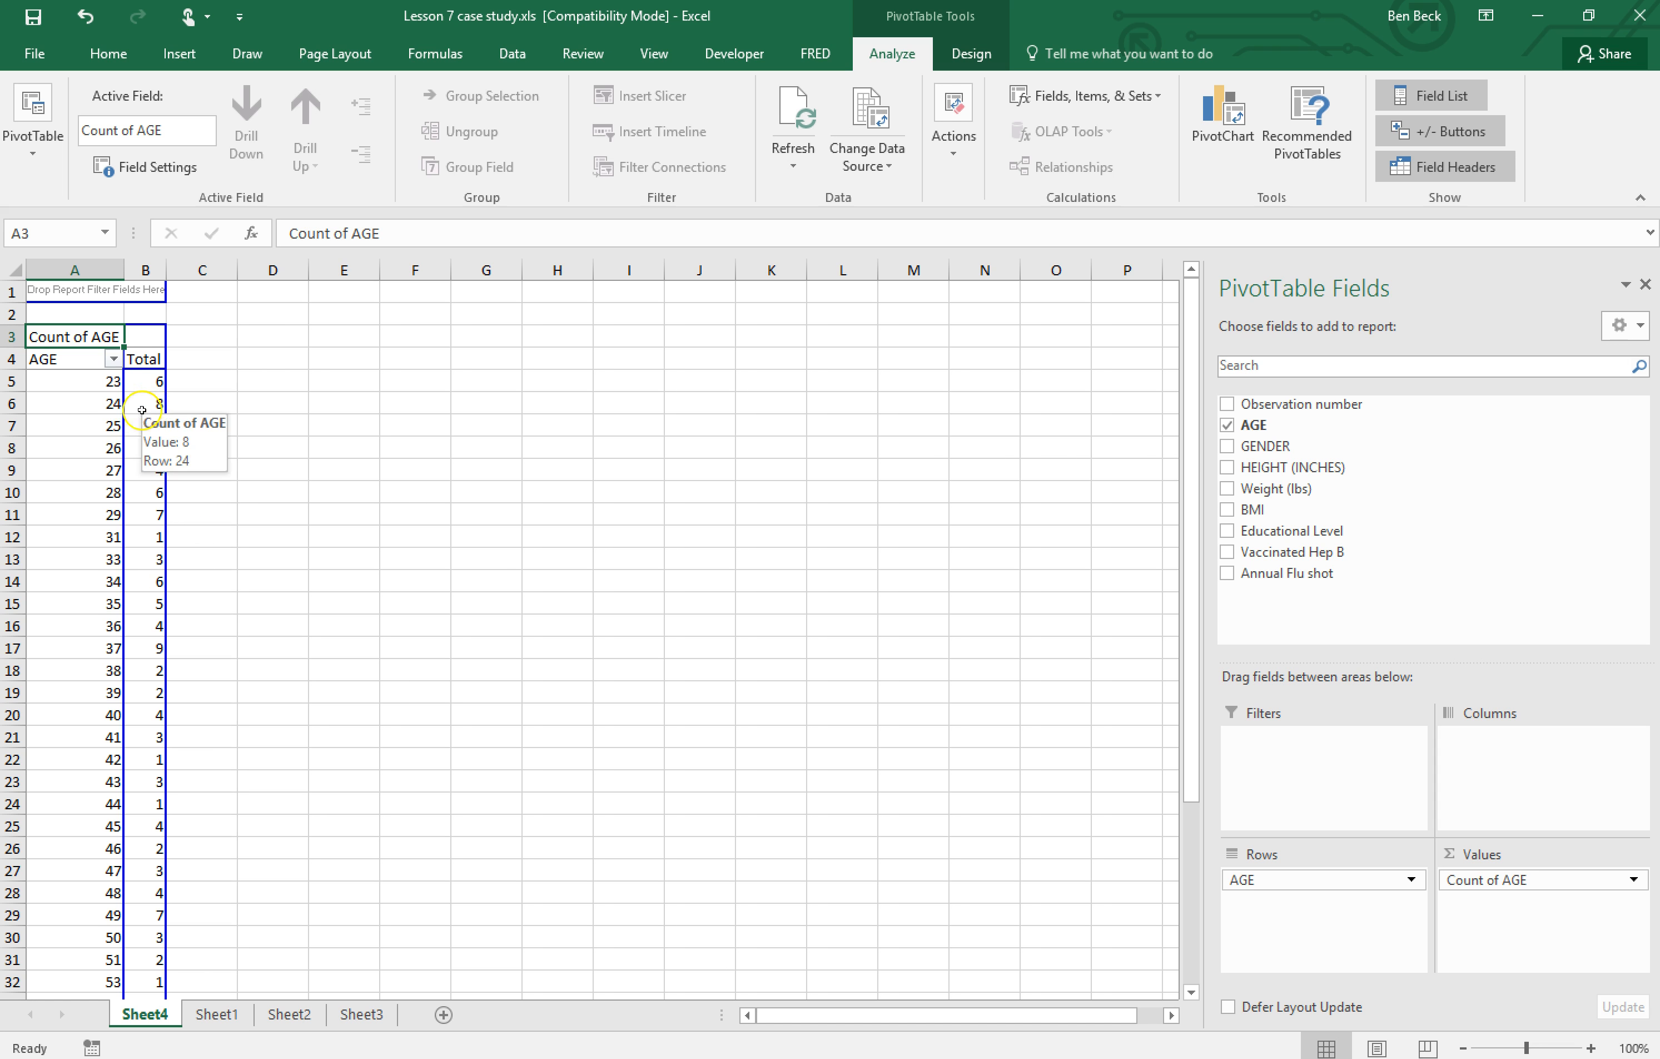
Add the GENDER field to the PivotTable's columns to split the age counts by gender.
click(262, 403)
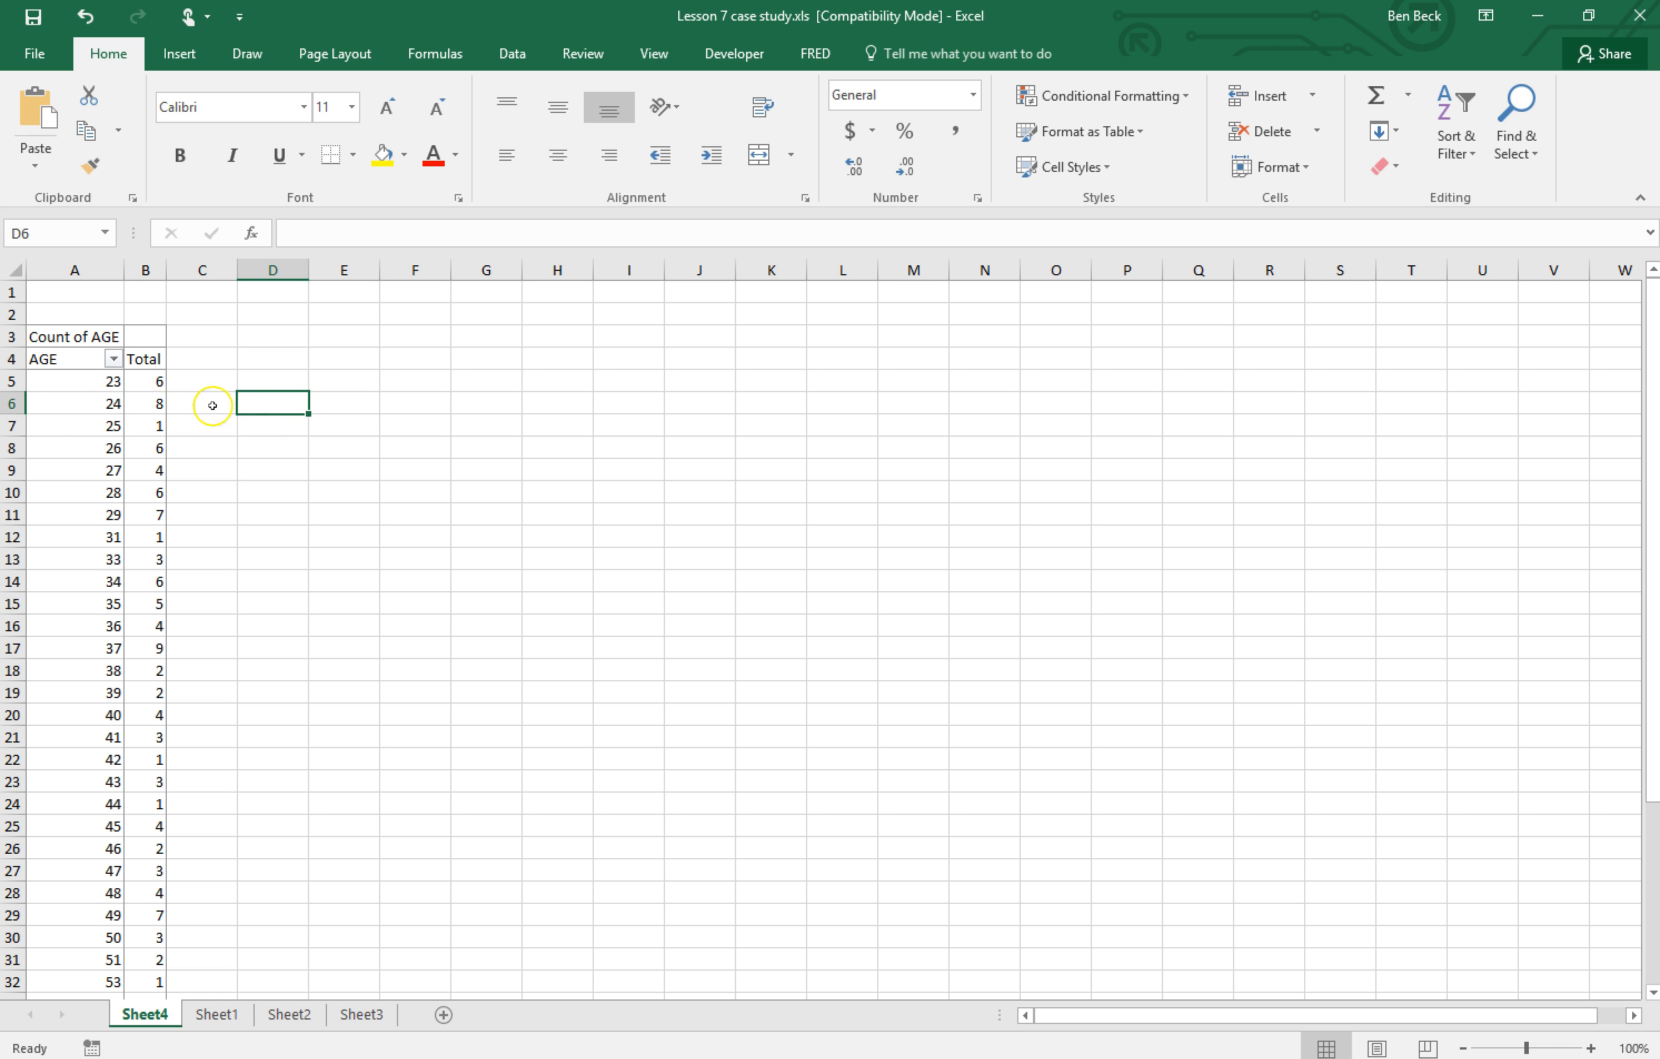
click(266, 311)
click(268, 360)
click(269, 411)
click(143, 401)
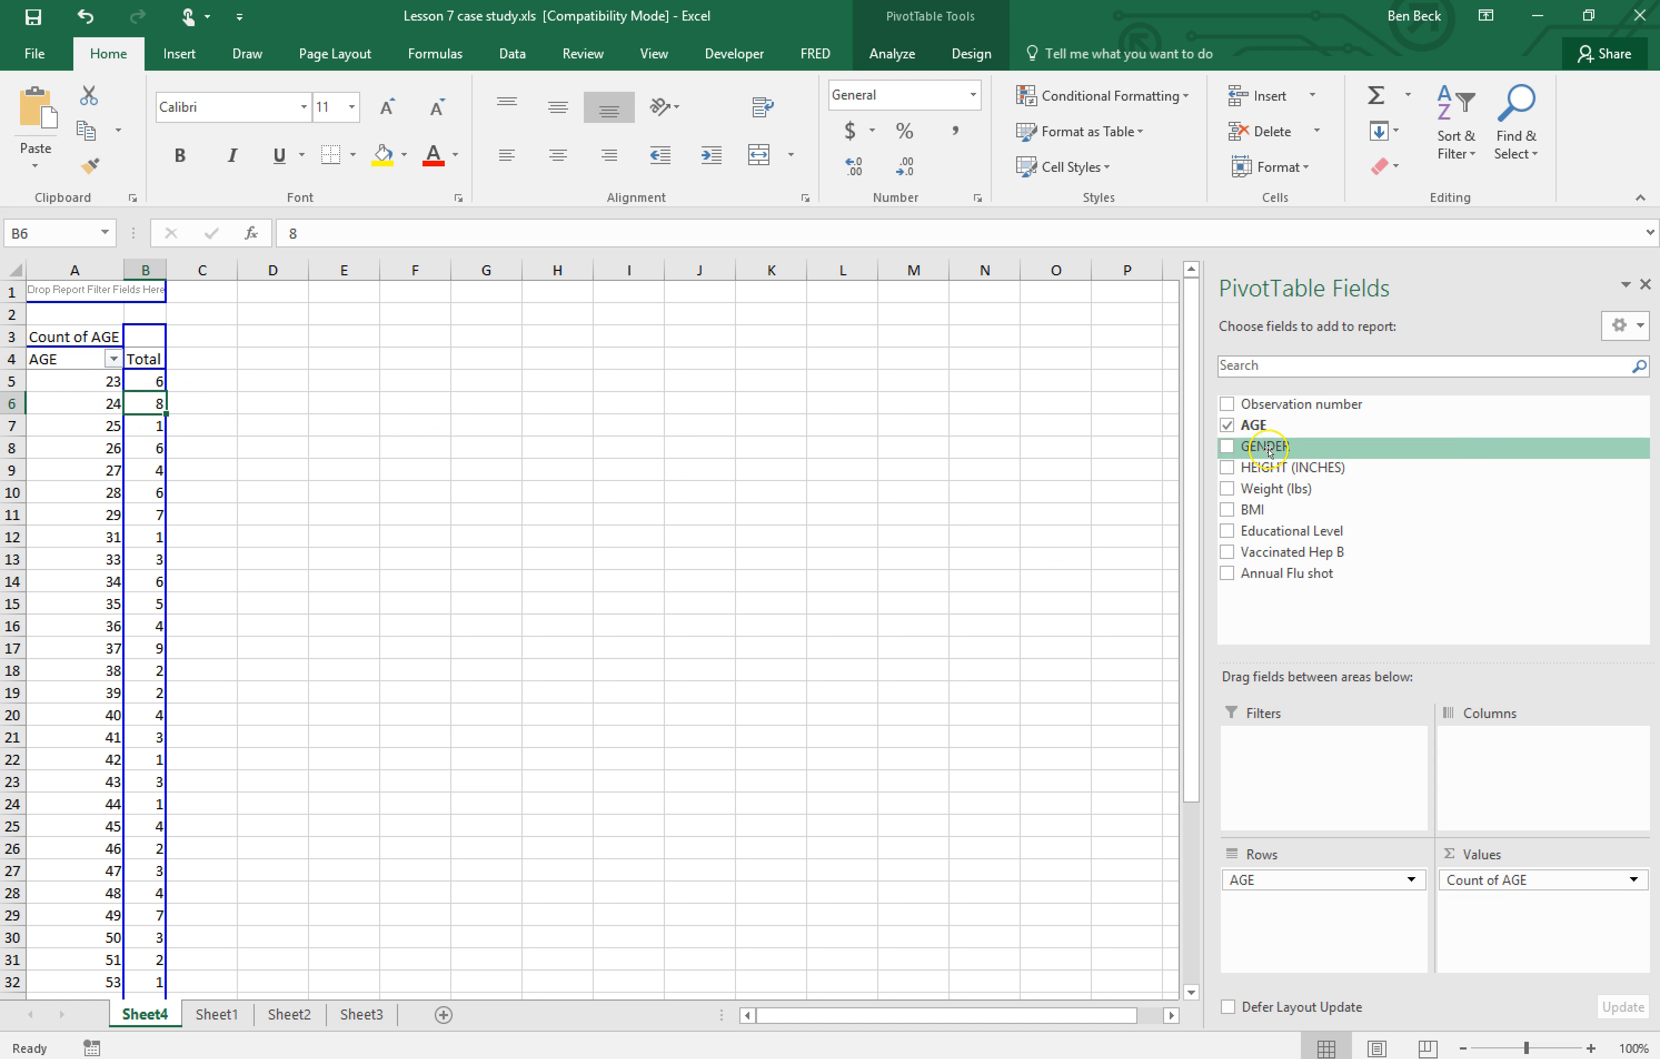
drag(1269, 448, 1491, 748)
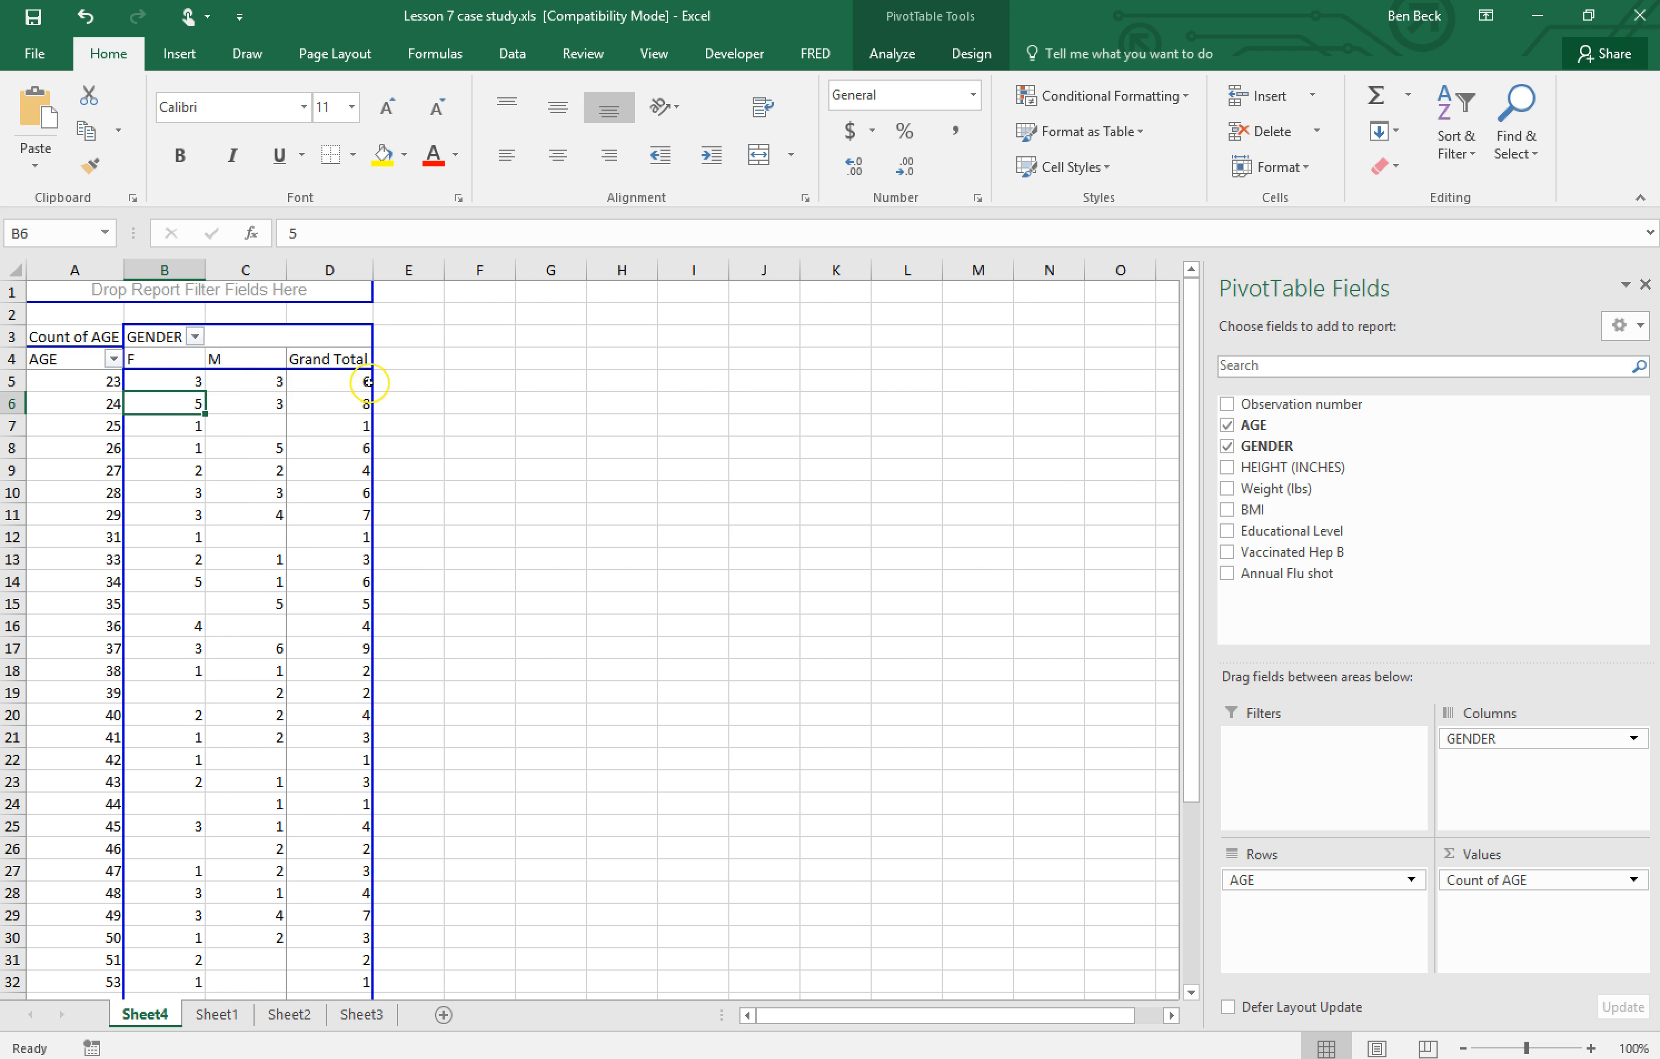
Examine the female, male and Grand Total counts in the age 23 row of the PivotTable.
click(329, 381)
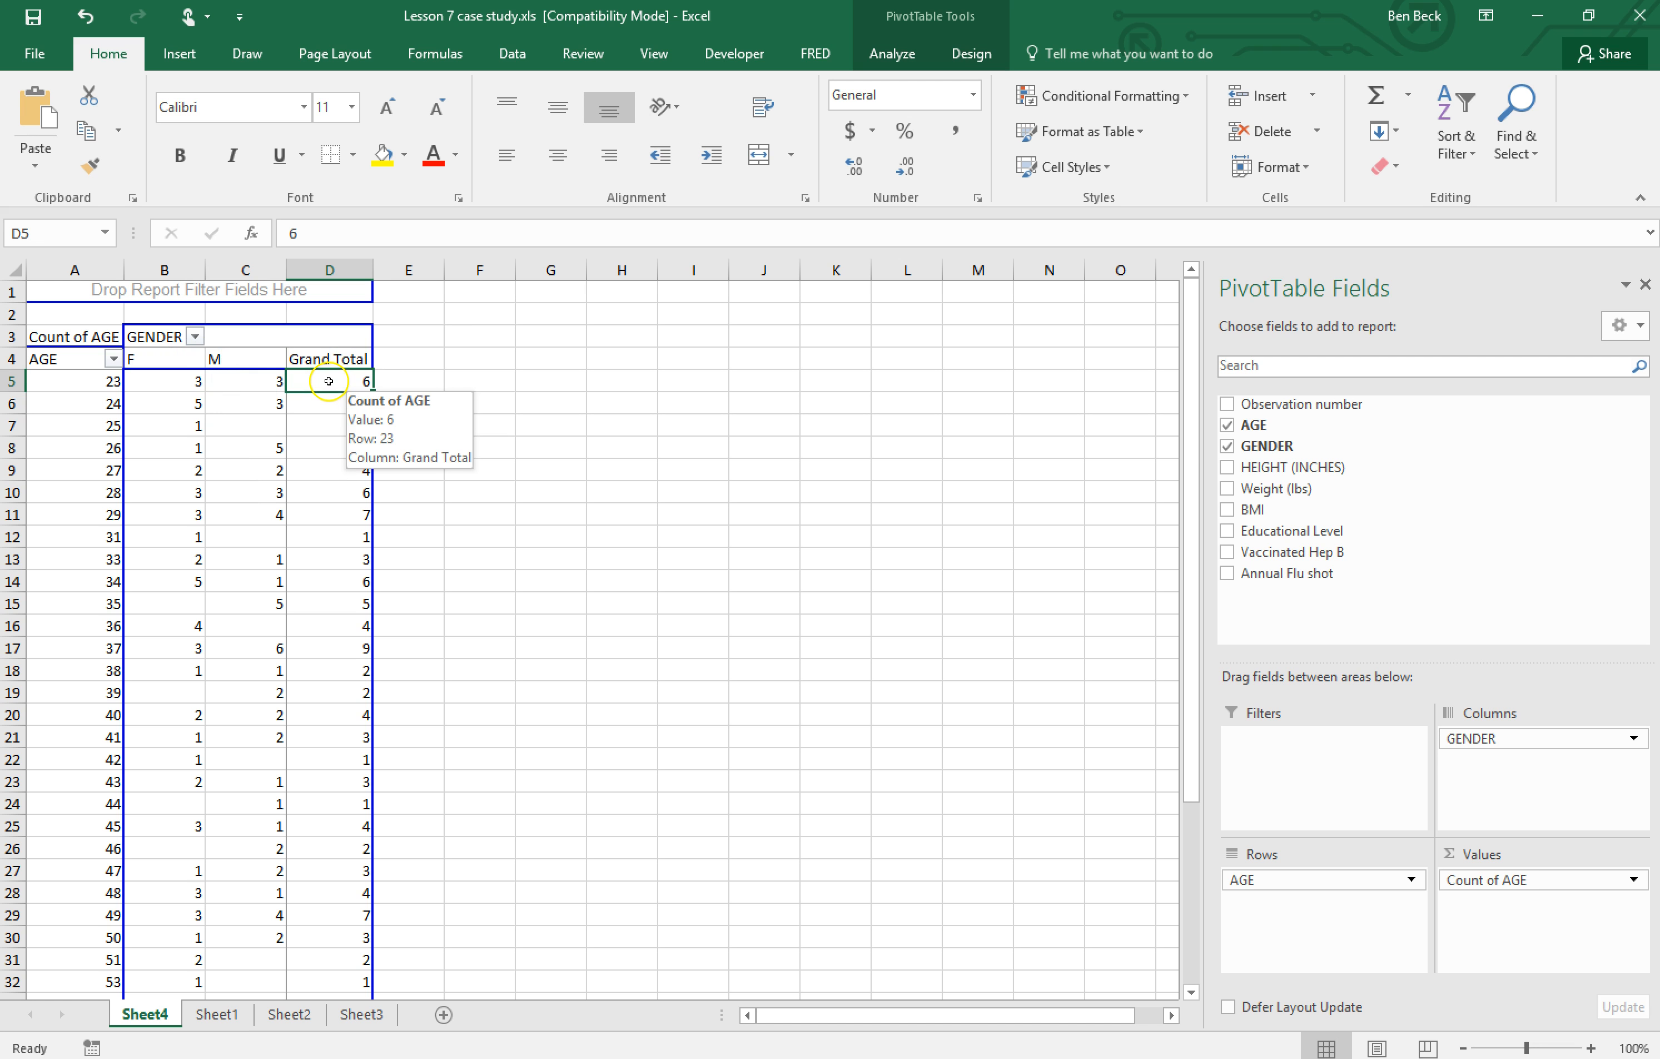
click(247, 382)
click(173, 383)
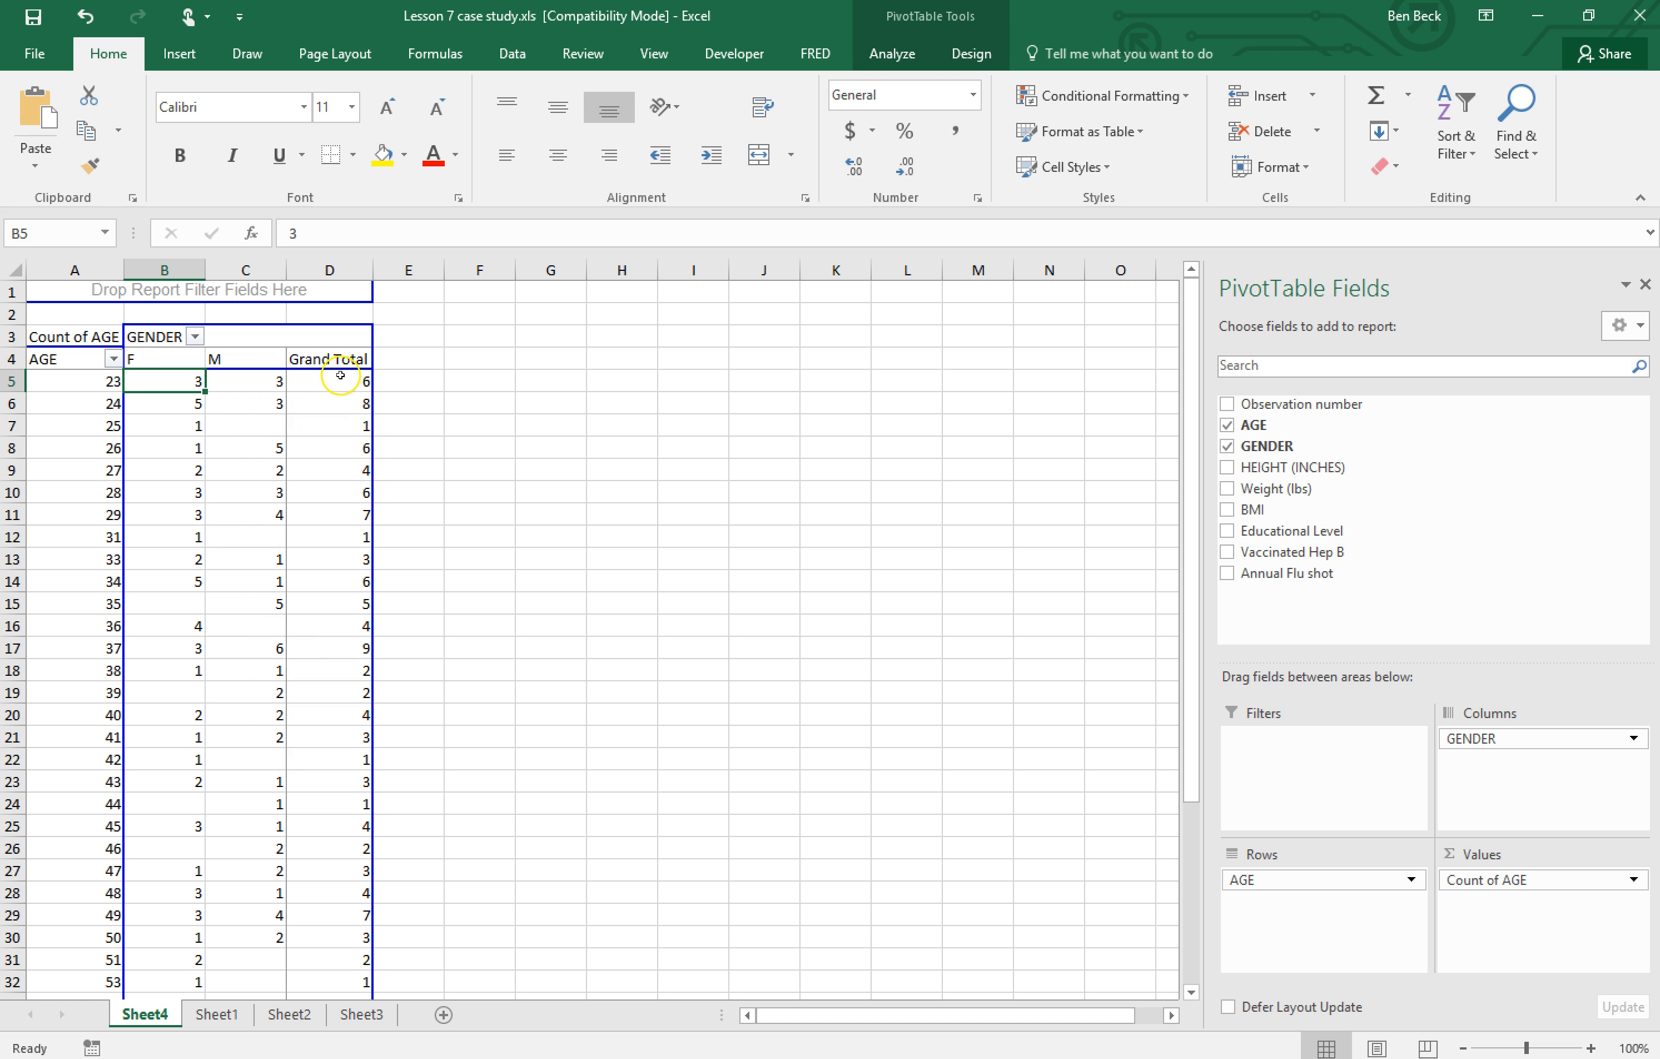
mouse_move(323, 381)
click(417, 378)
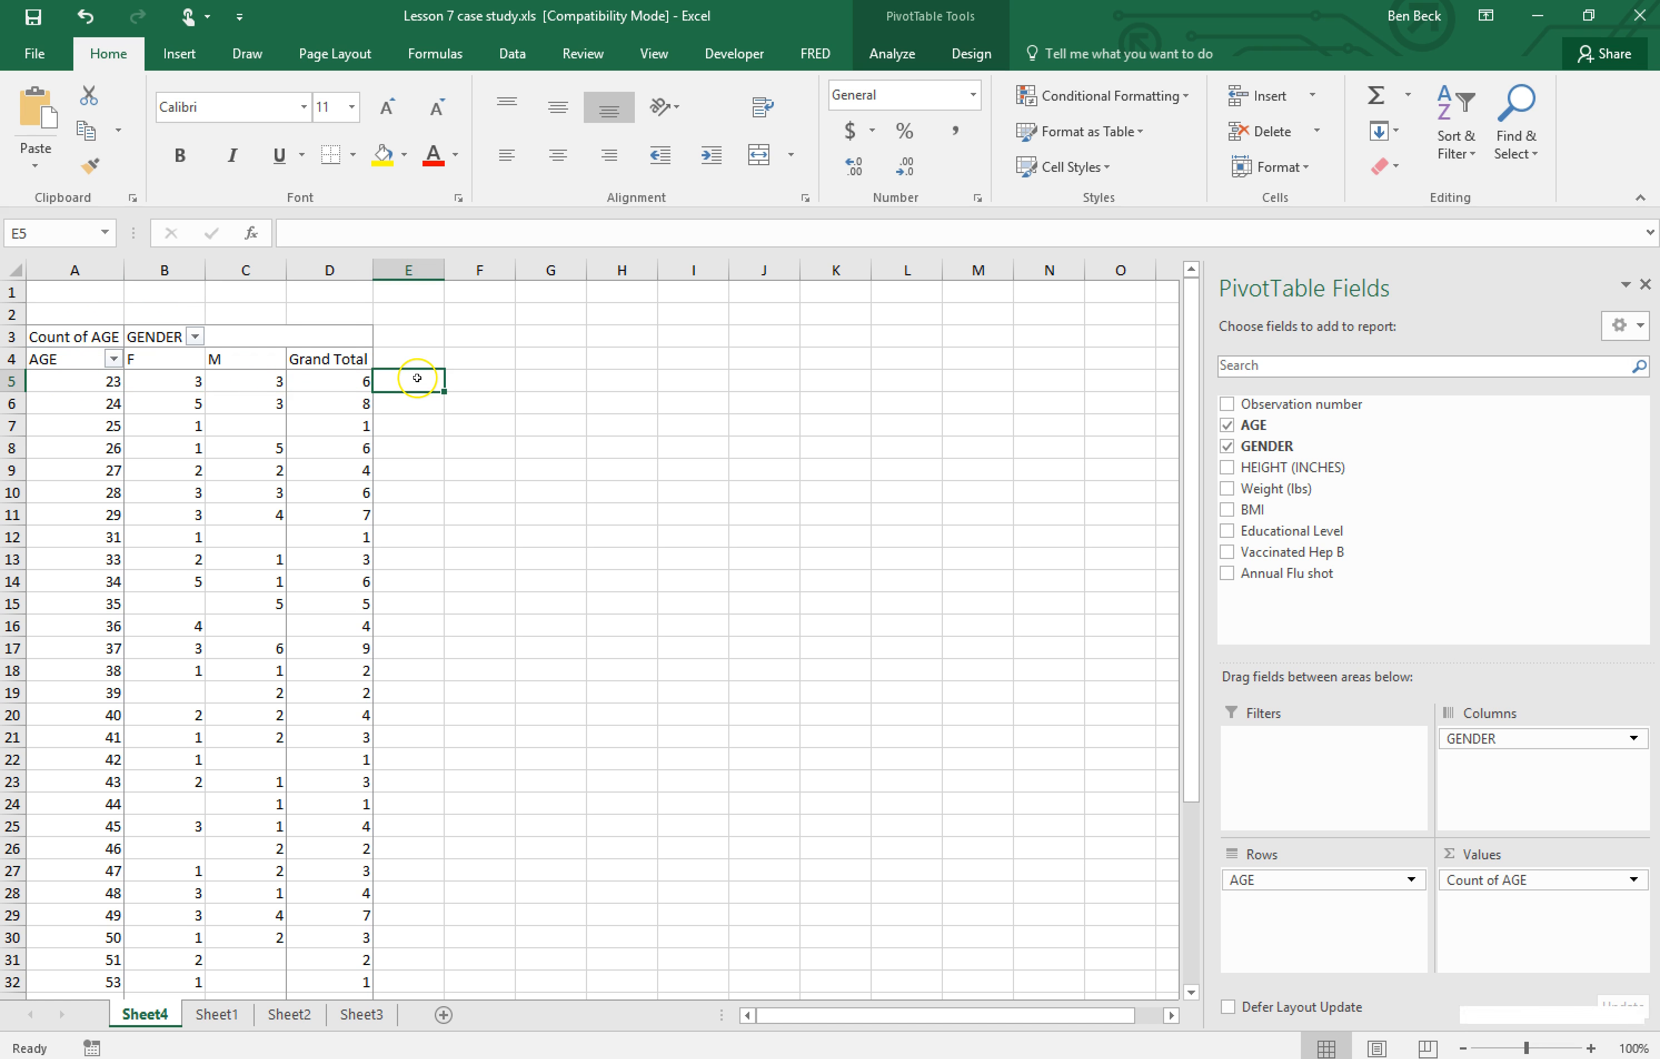
click(479, 376)
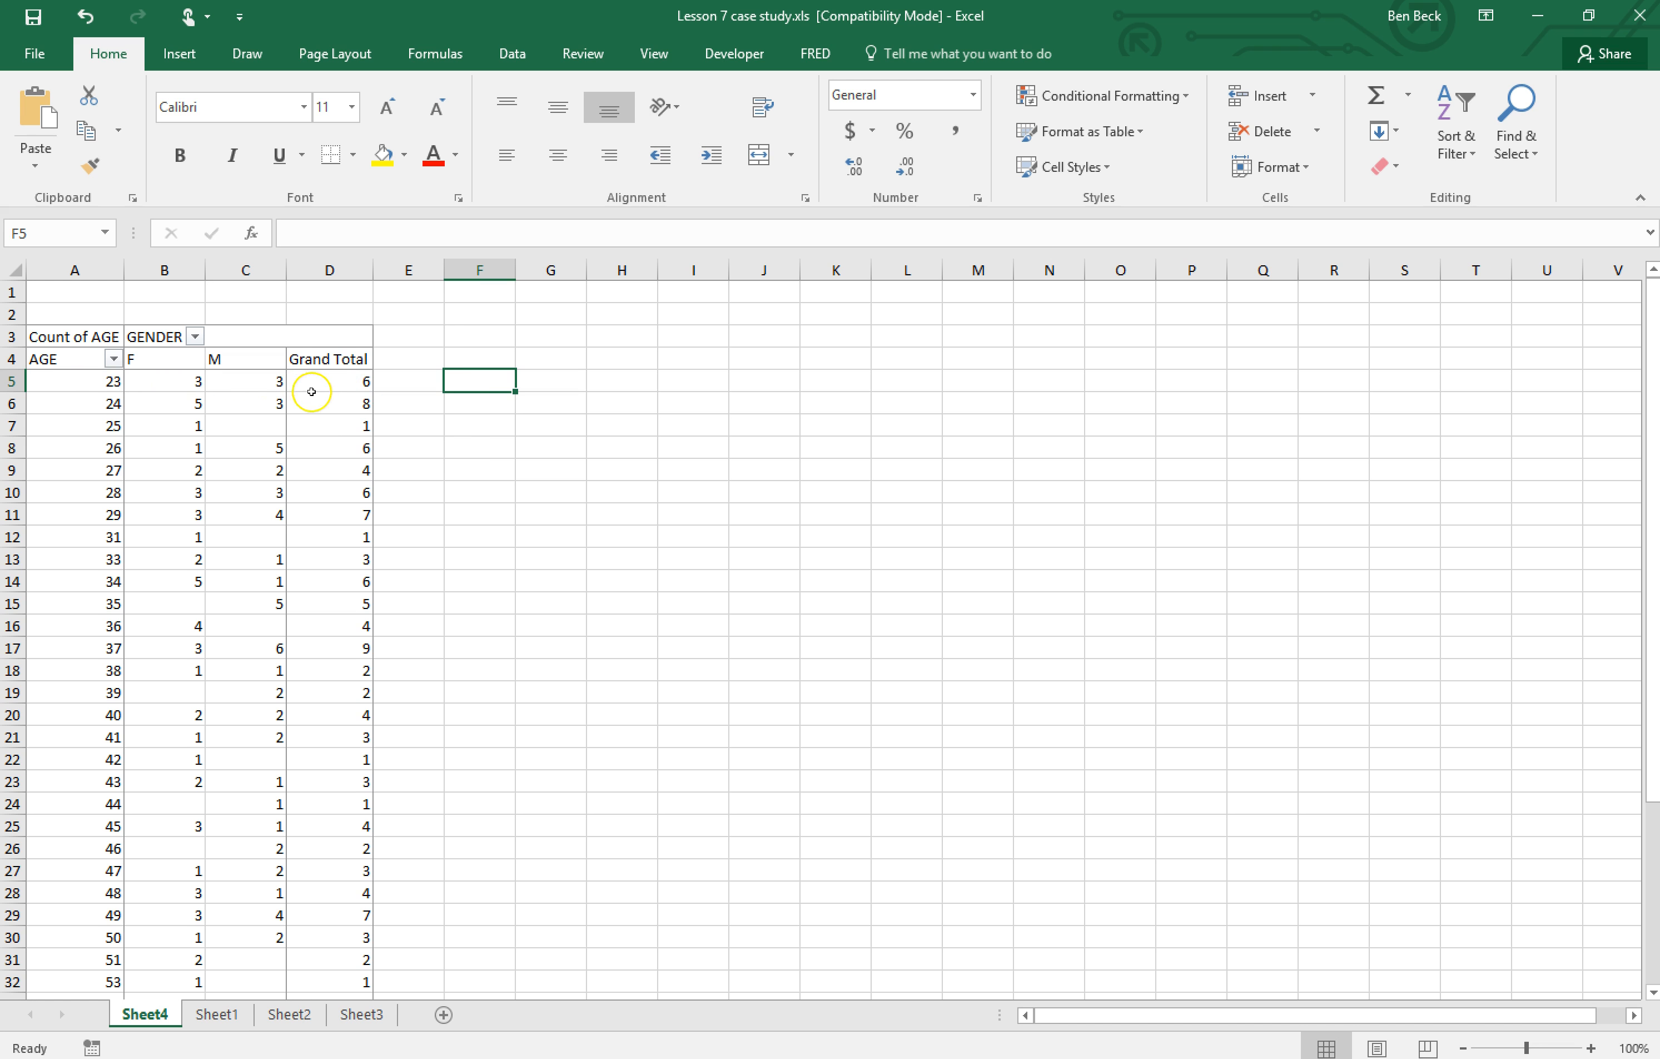
click(430, 380)
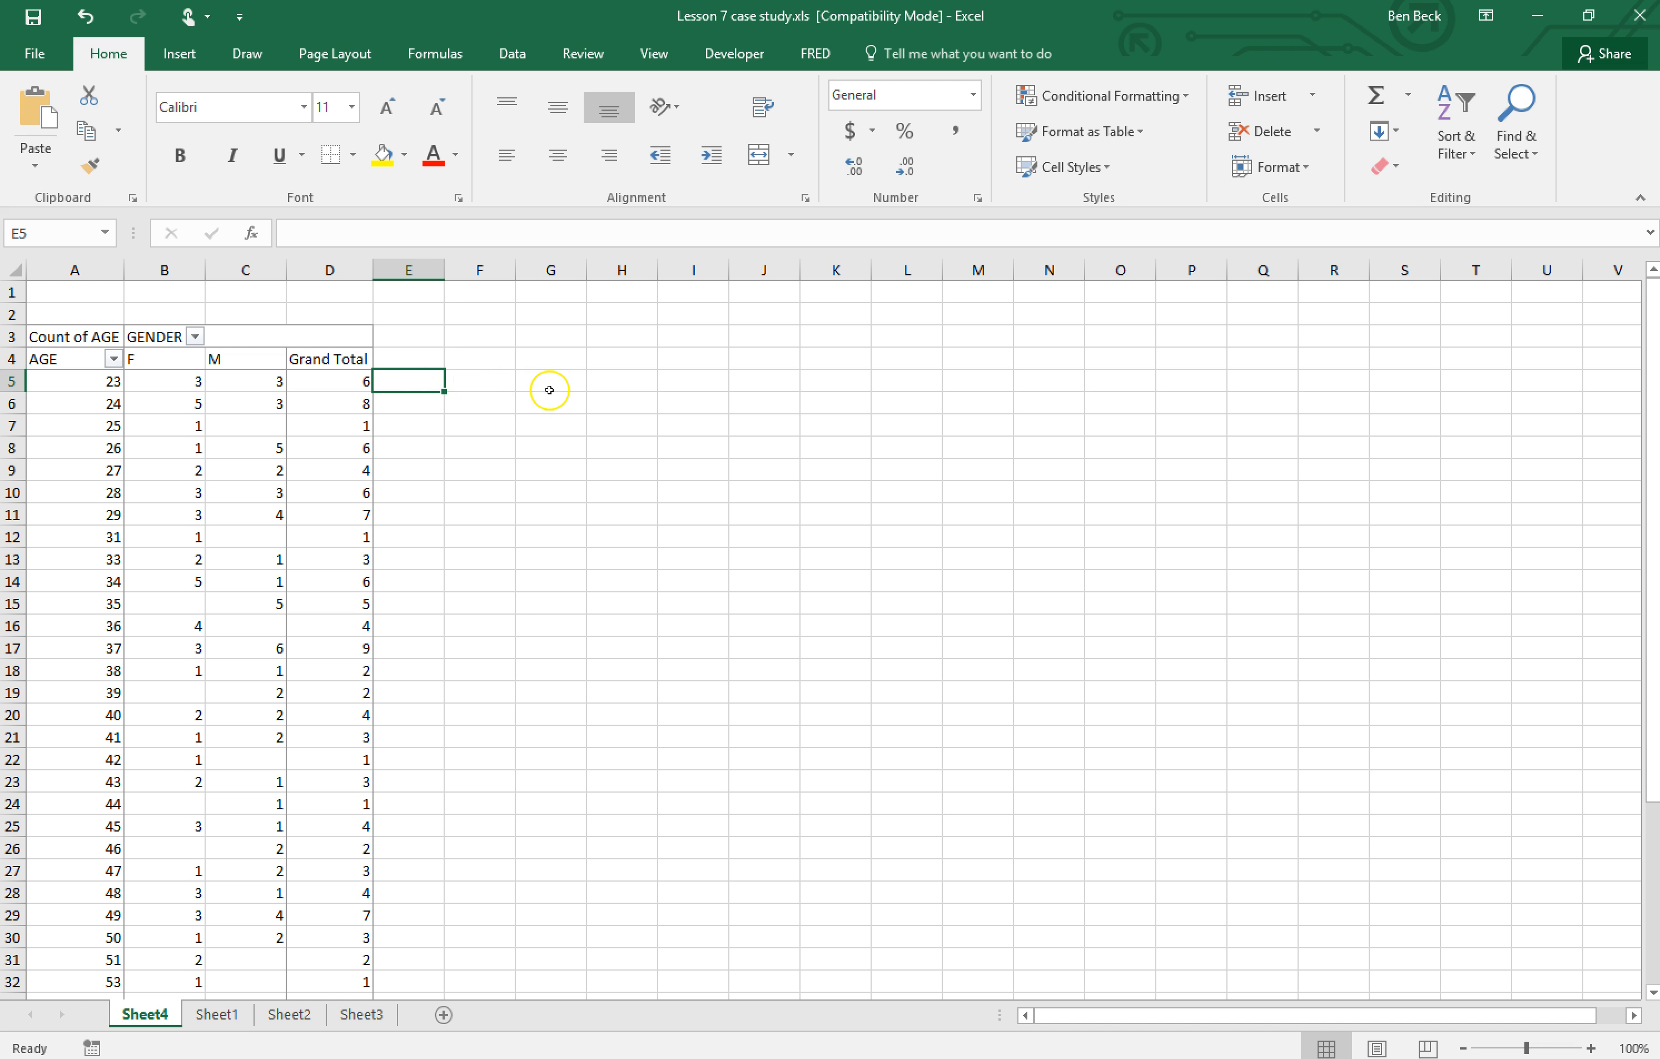
Copy the PivotTable range A4:D43, from the AGE header row through the Grand Total row.
click(337, 359)
scroll(236, 532, down, 5)
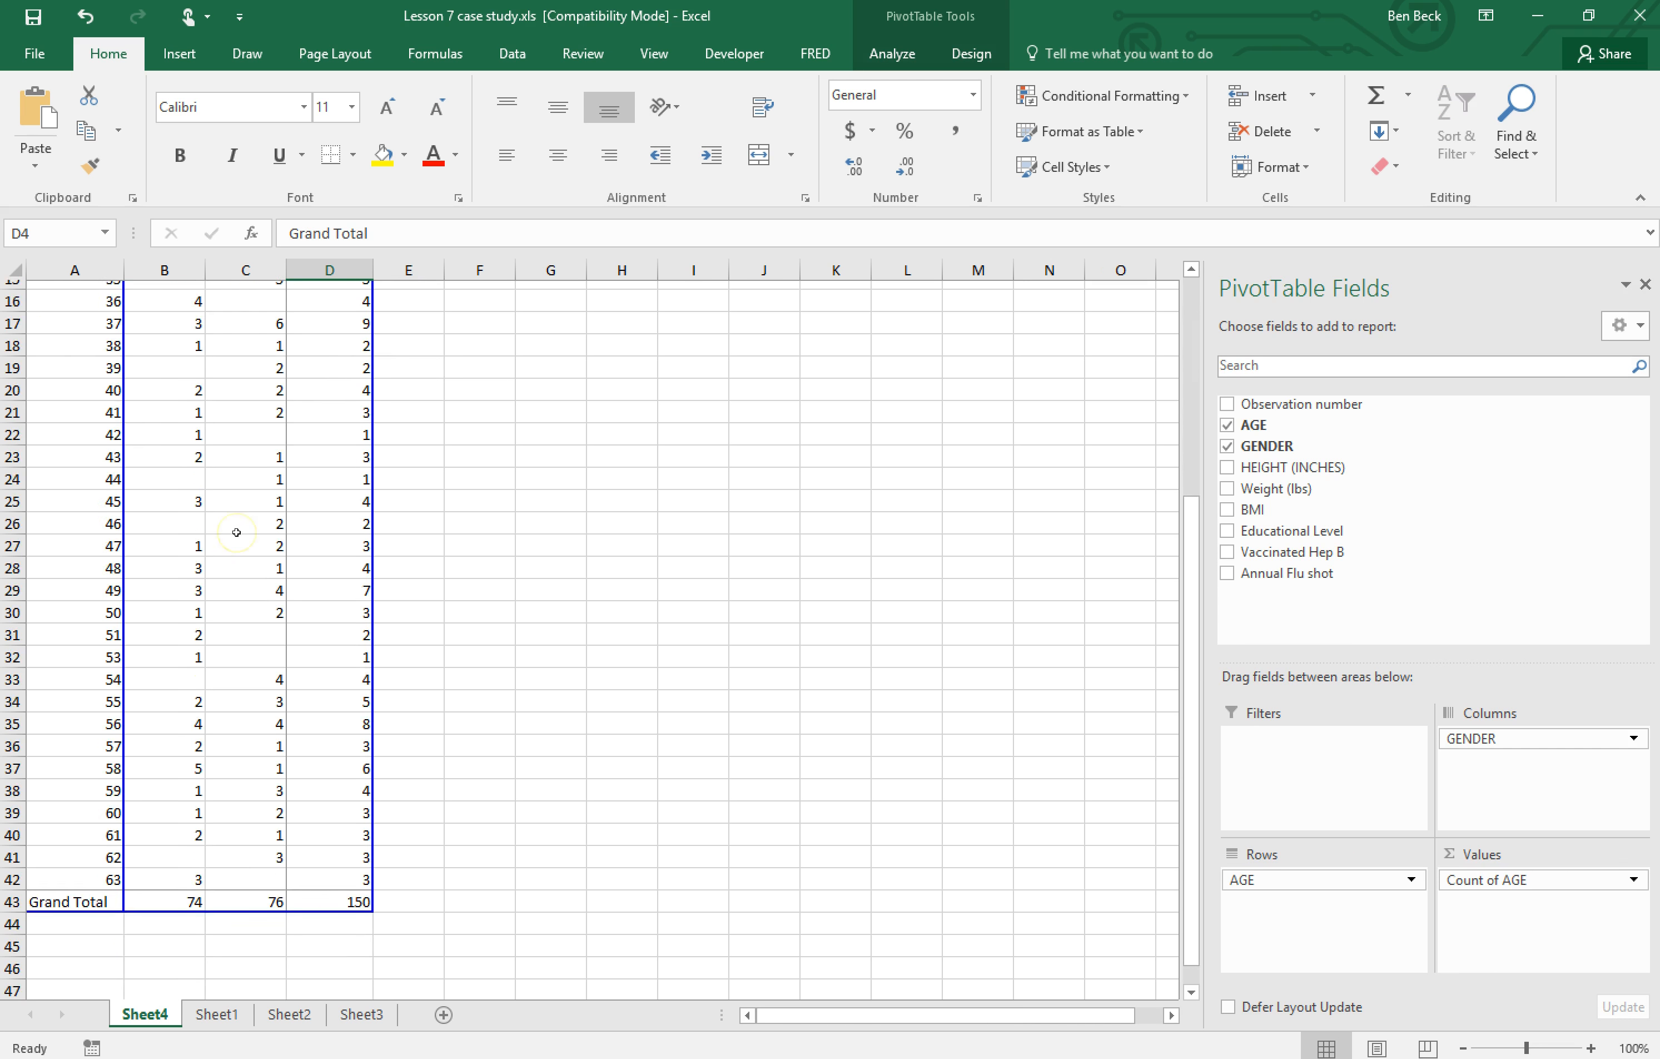
scroll(236, 532, down, 3)
click(69, 693)
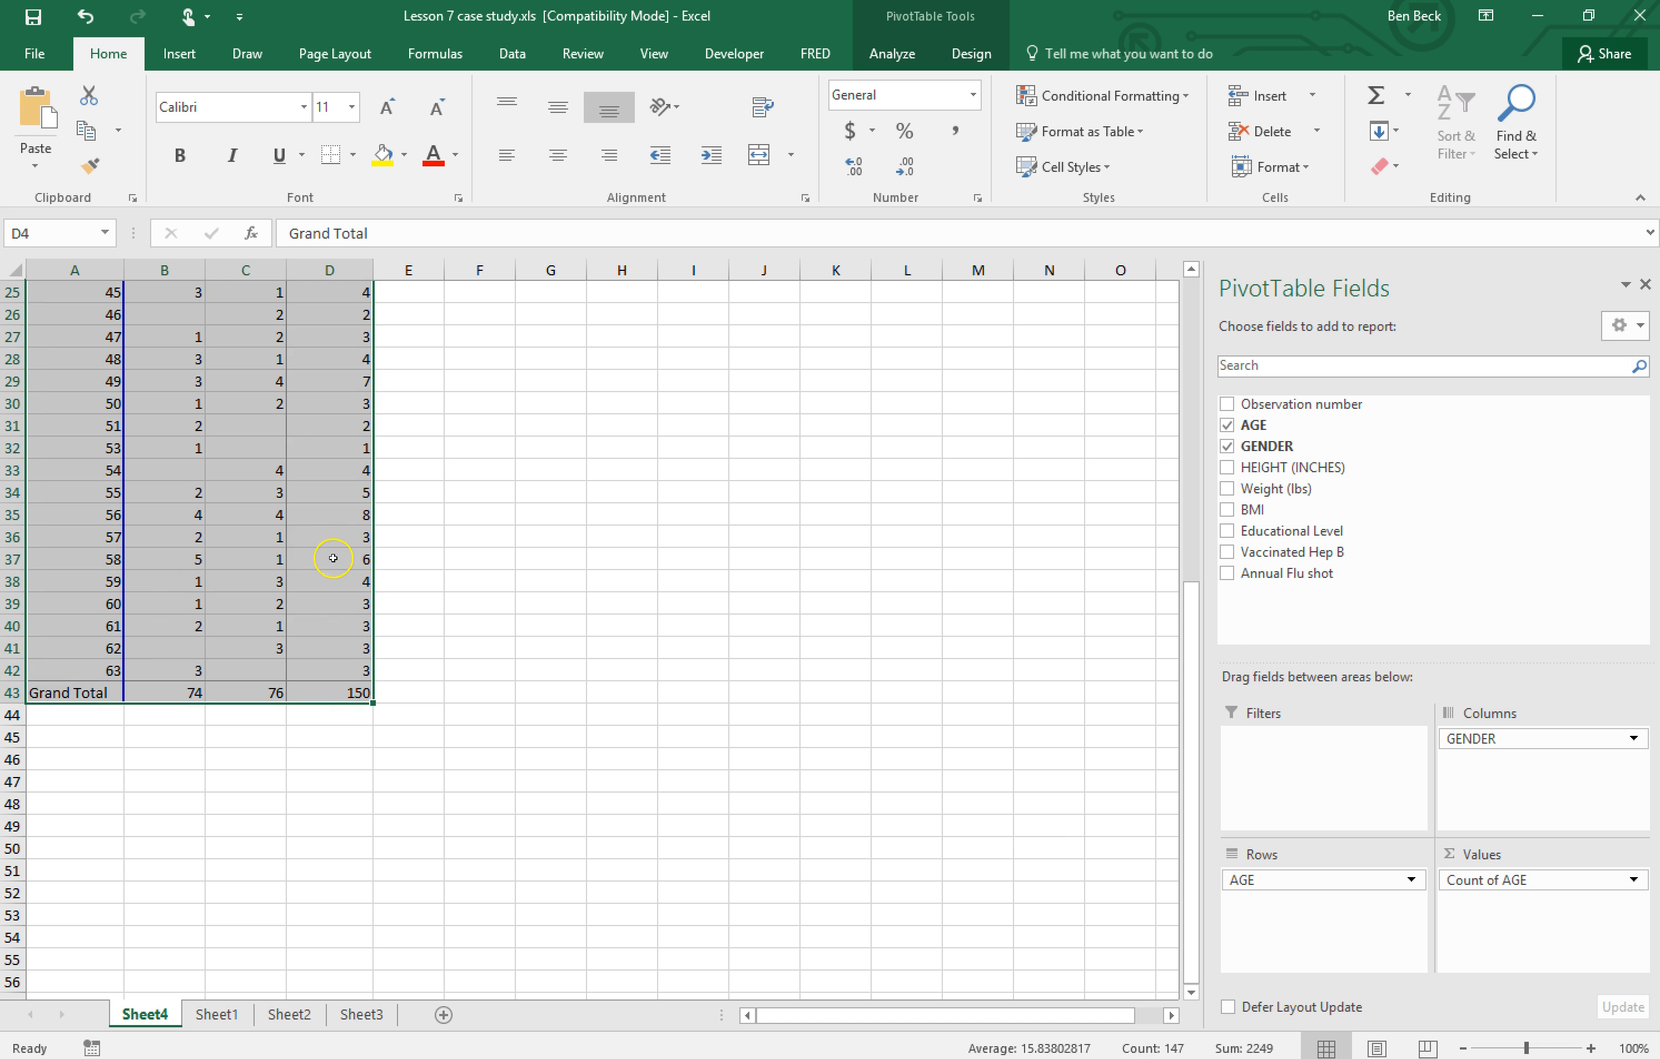
scroll(430, 593, up, 8)
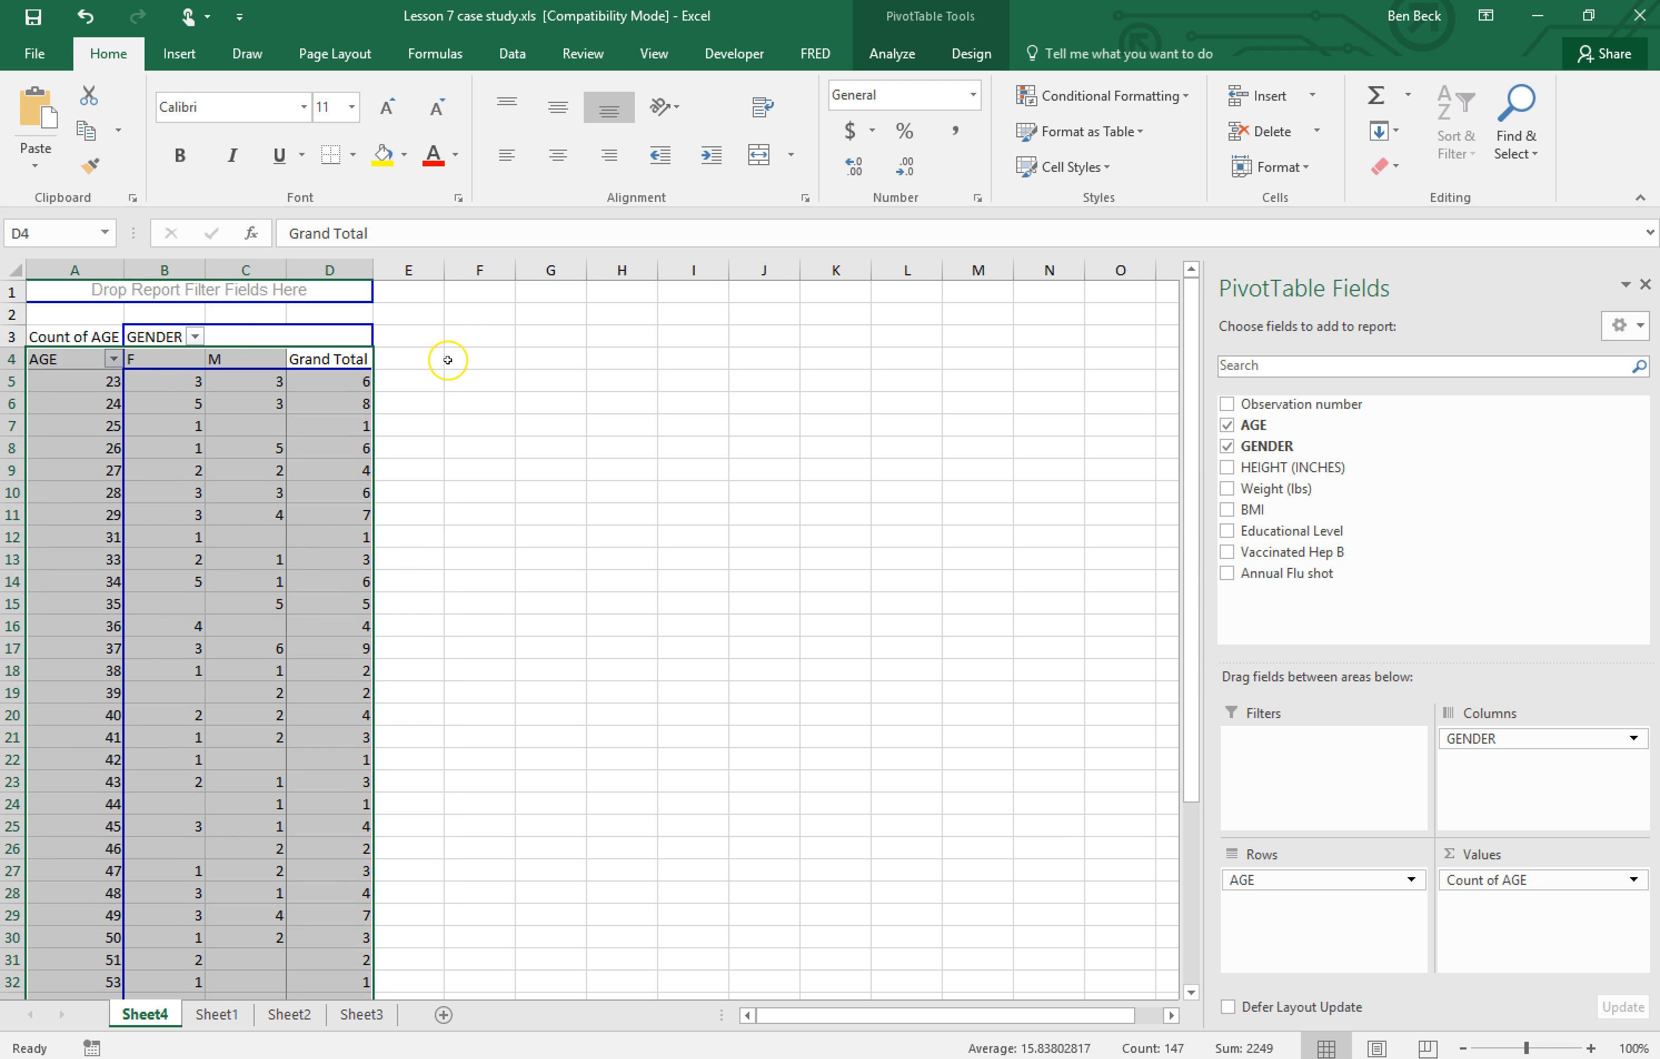
key(ctrl+c)
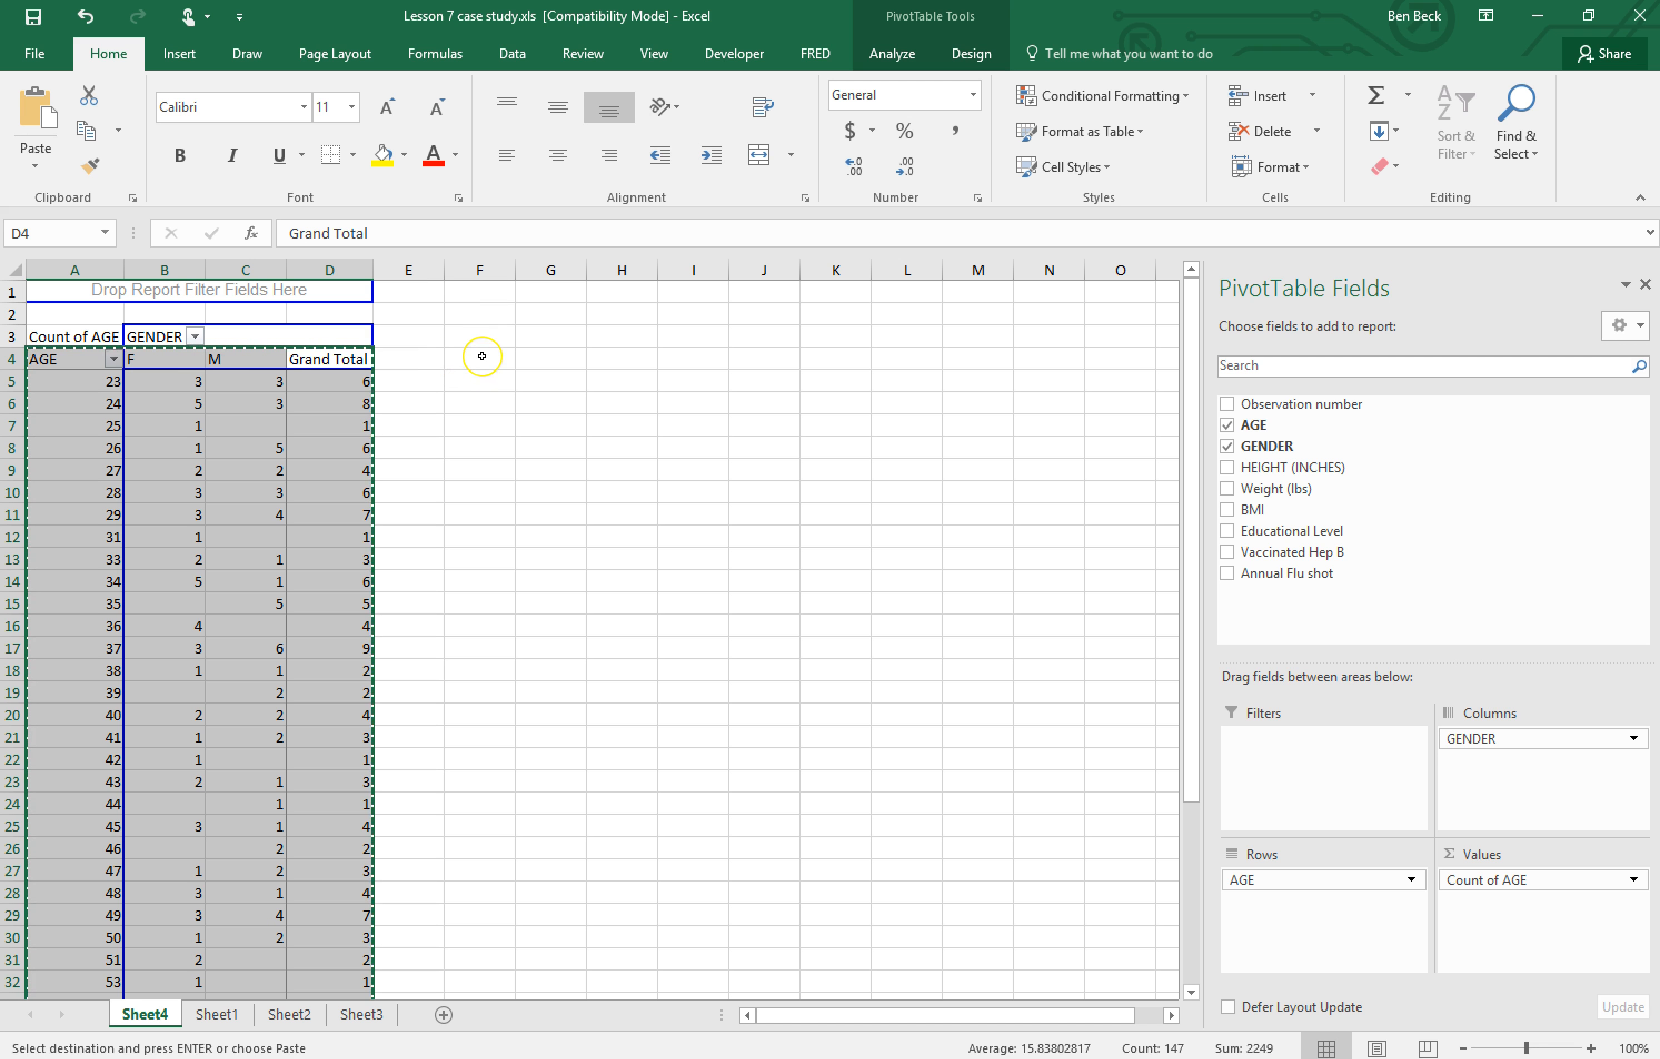
Paste the copied table as values only at cell F4 using Paste Special.
click(483, 356)
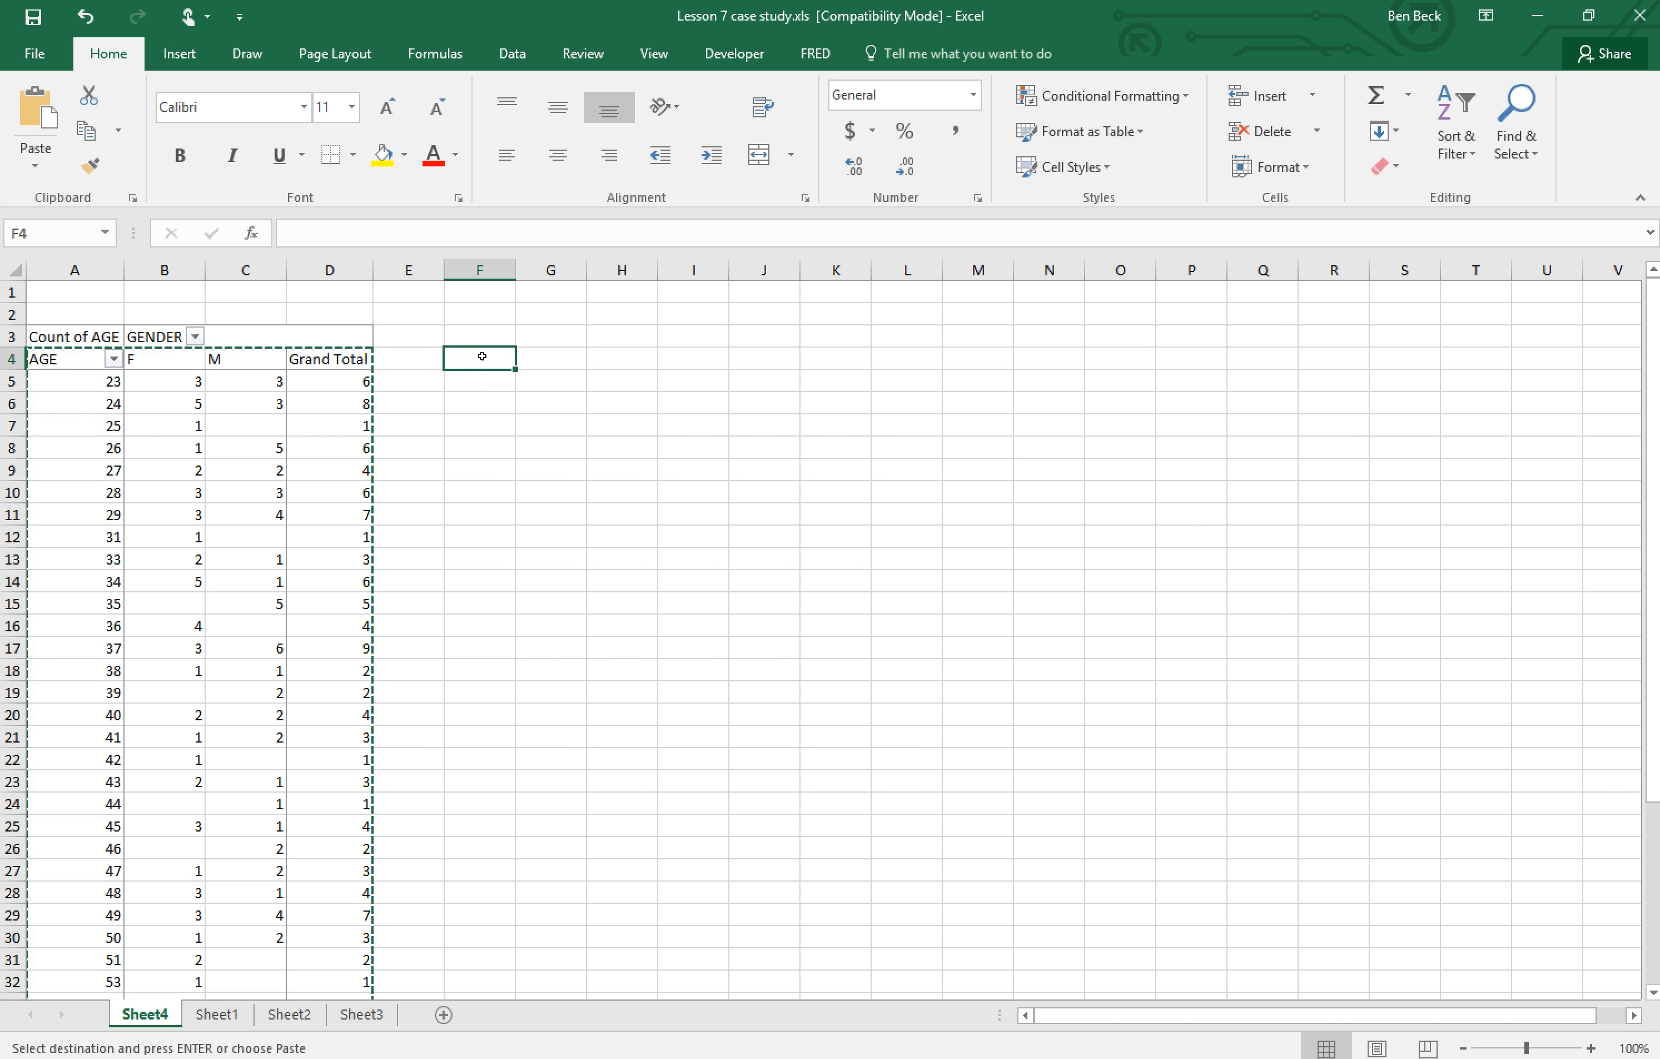
right_click(483, 358)
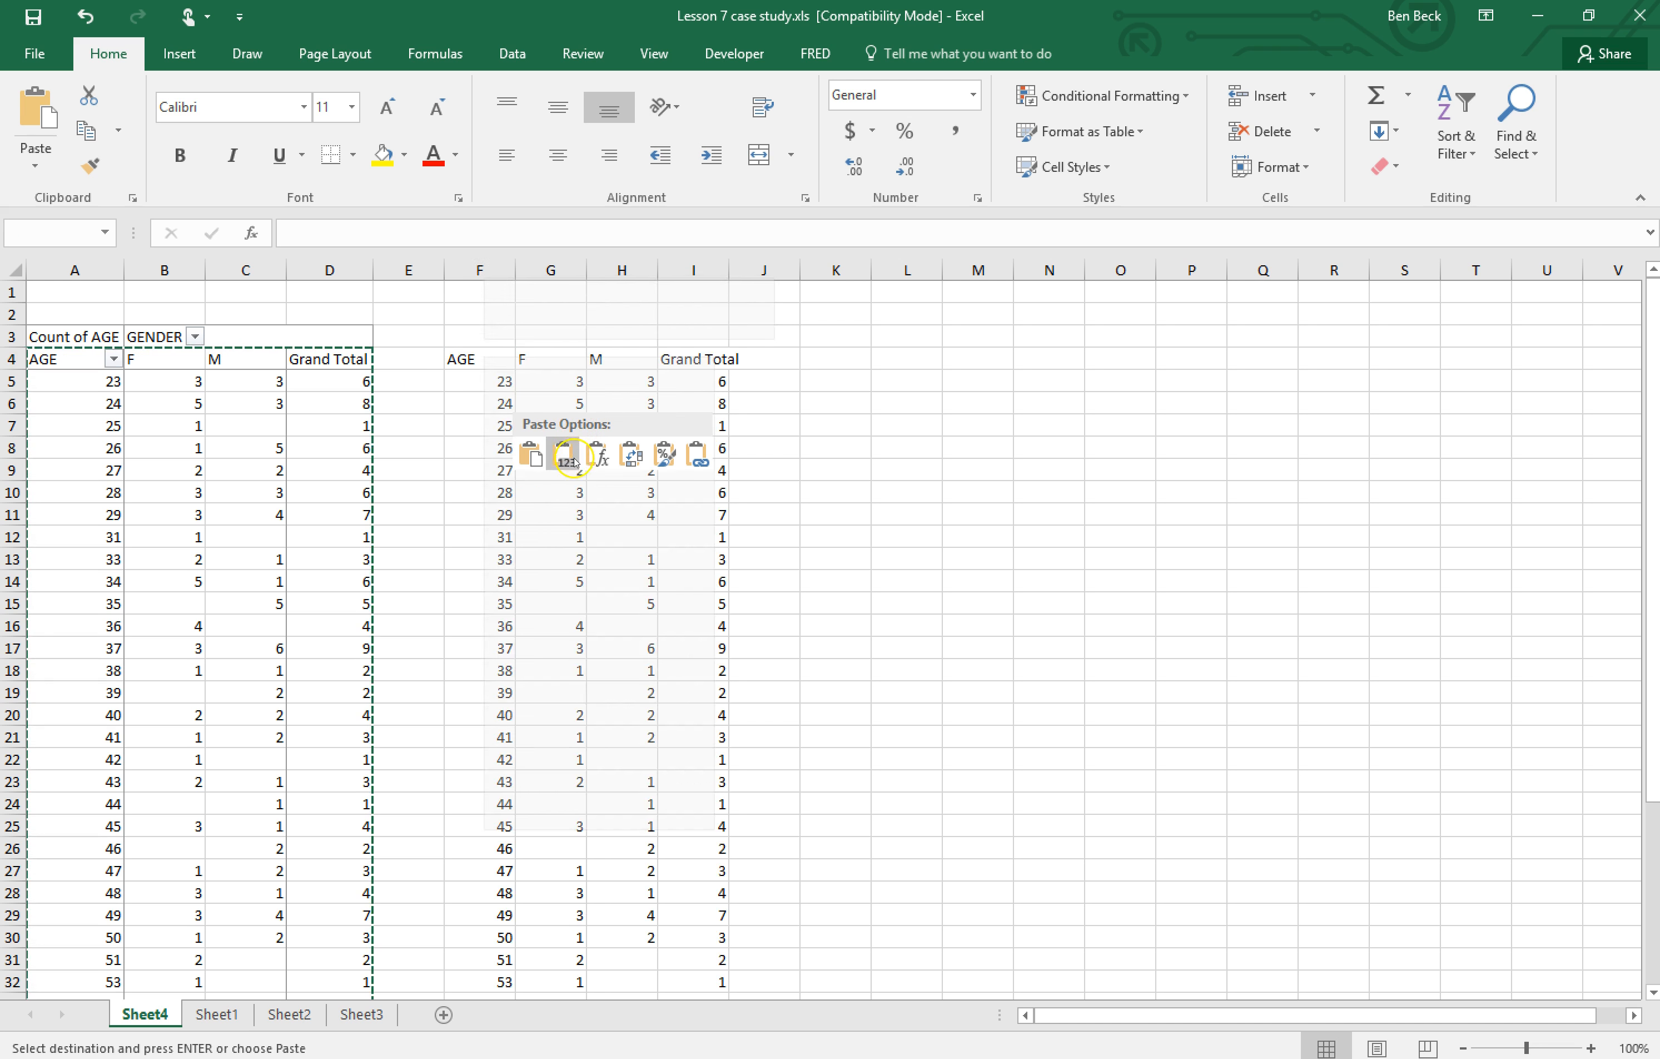
mouse_move(581, 486)
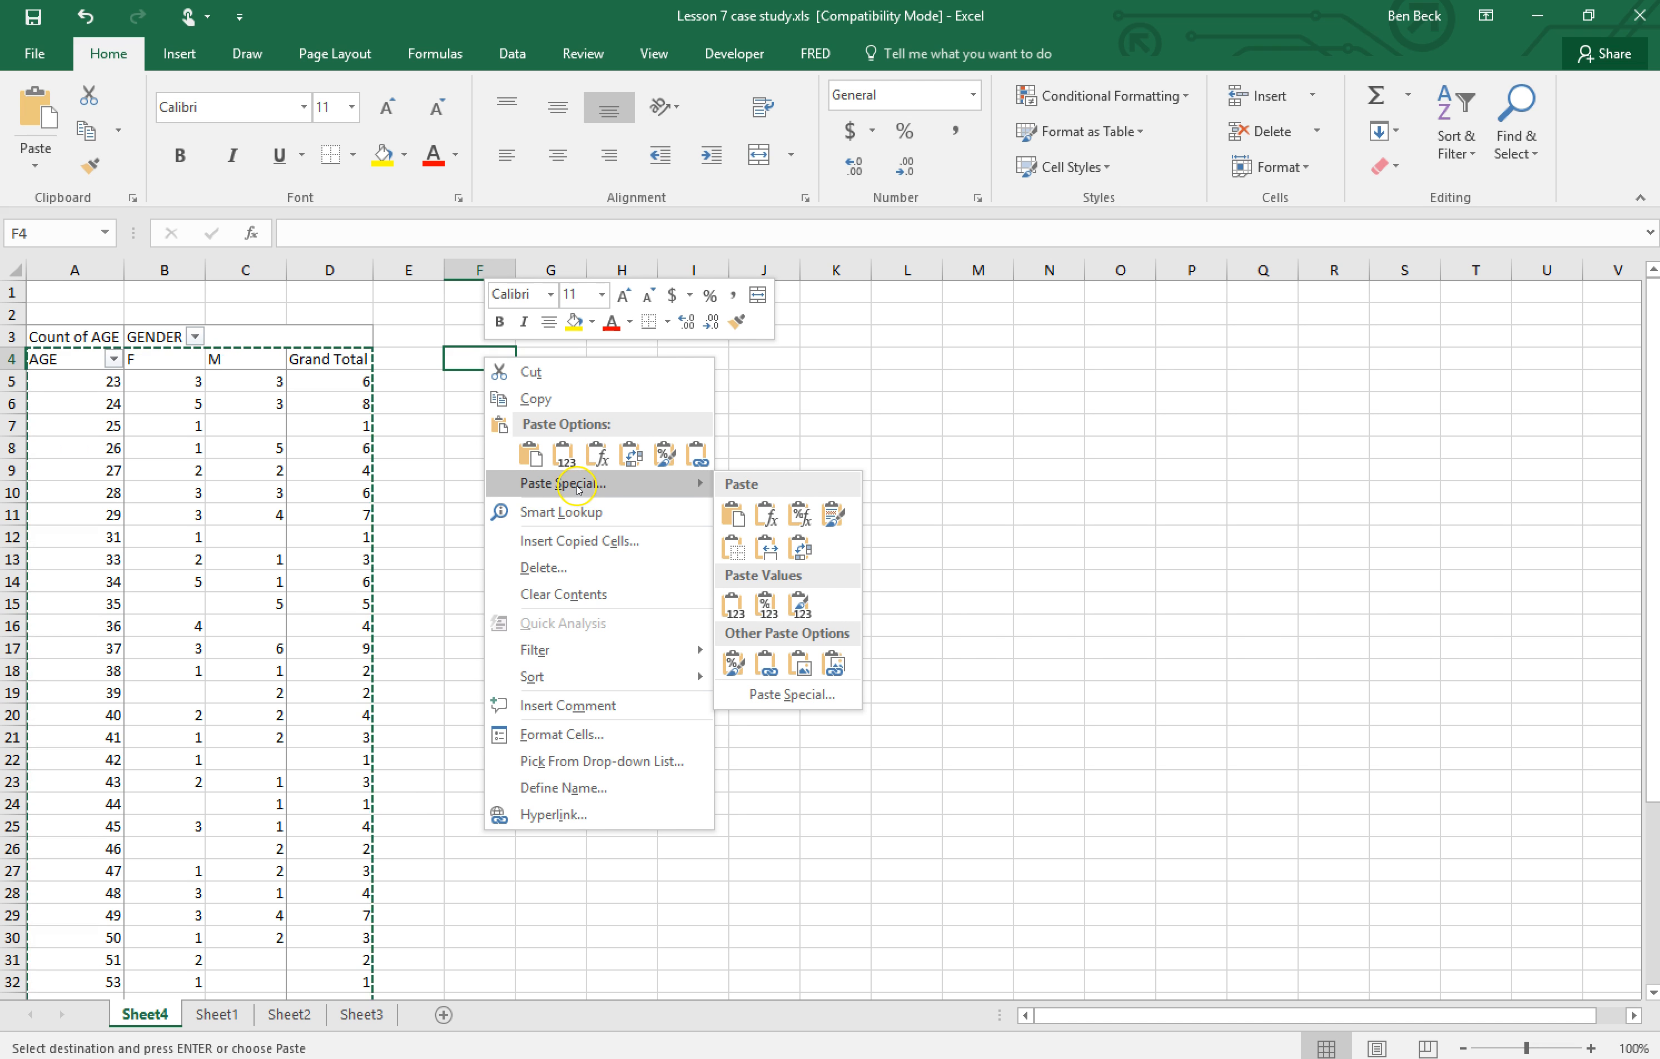
click(581, 486)
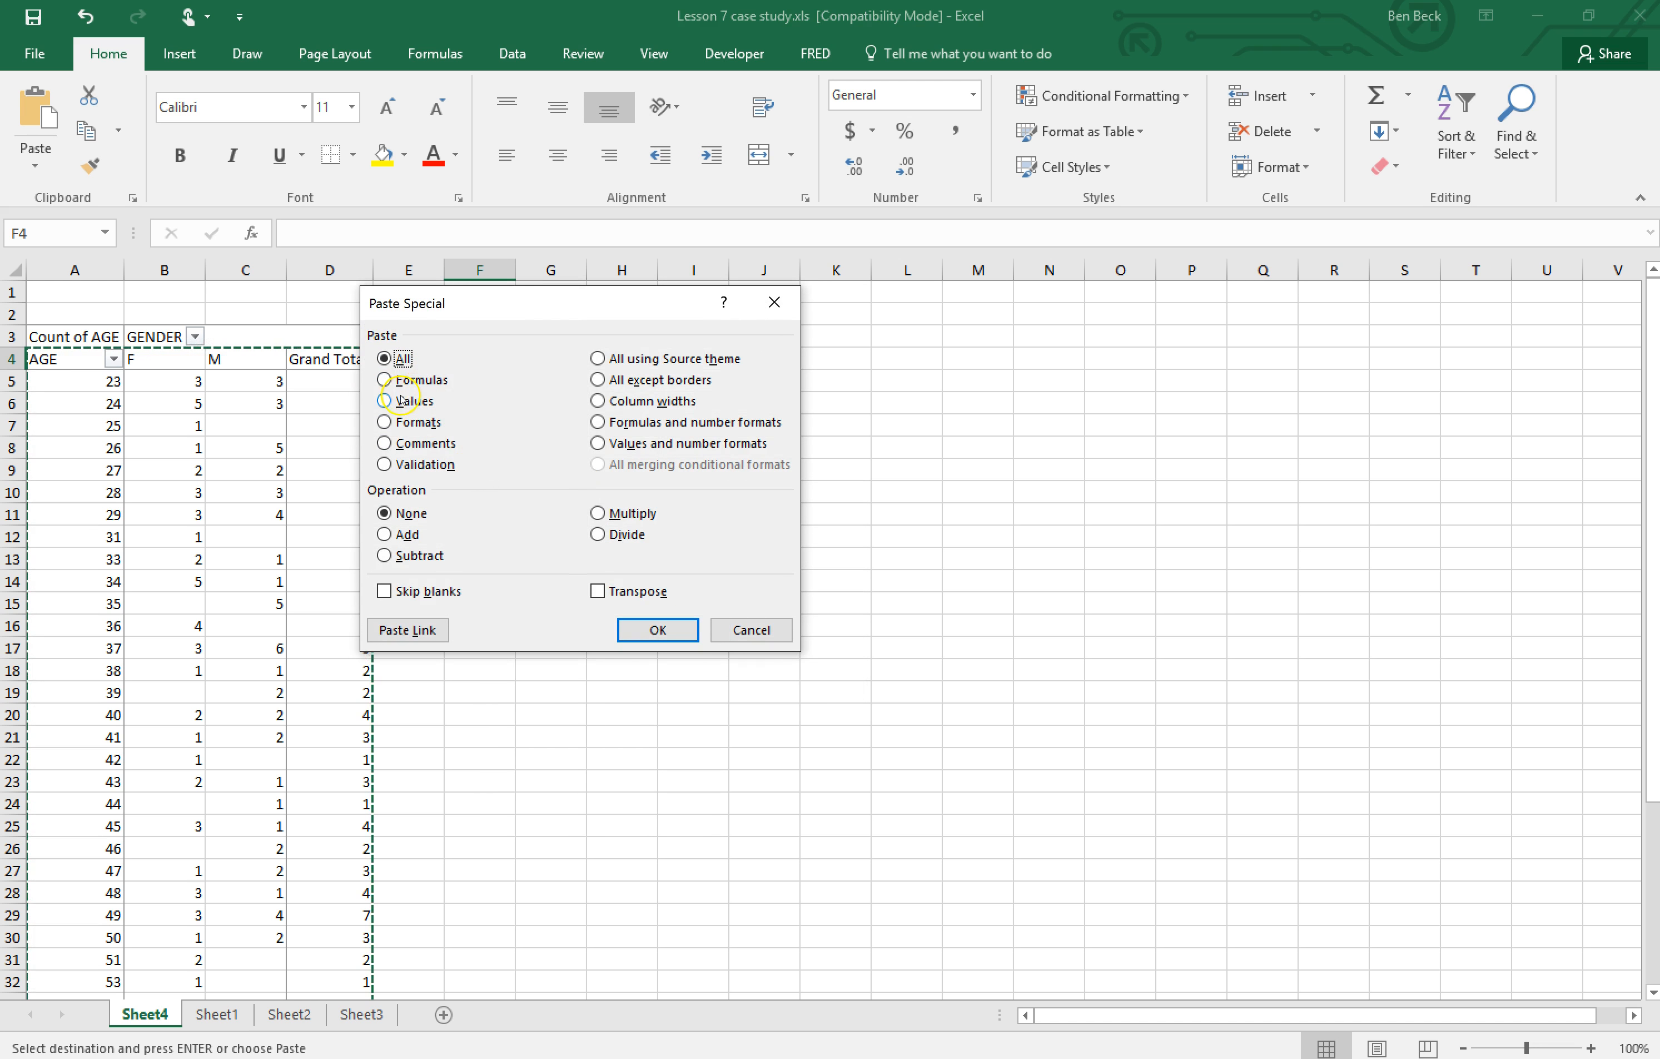
click(384, 401)
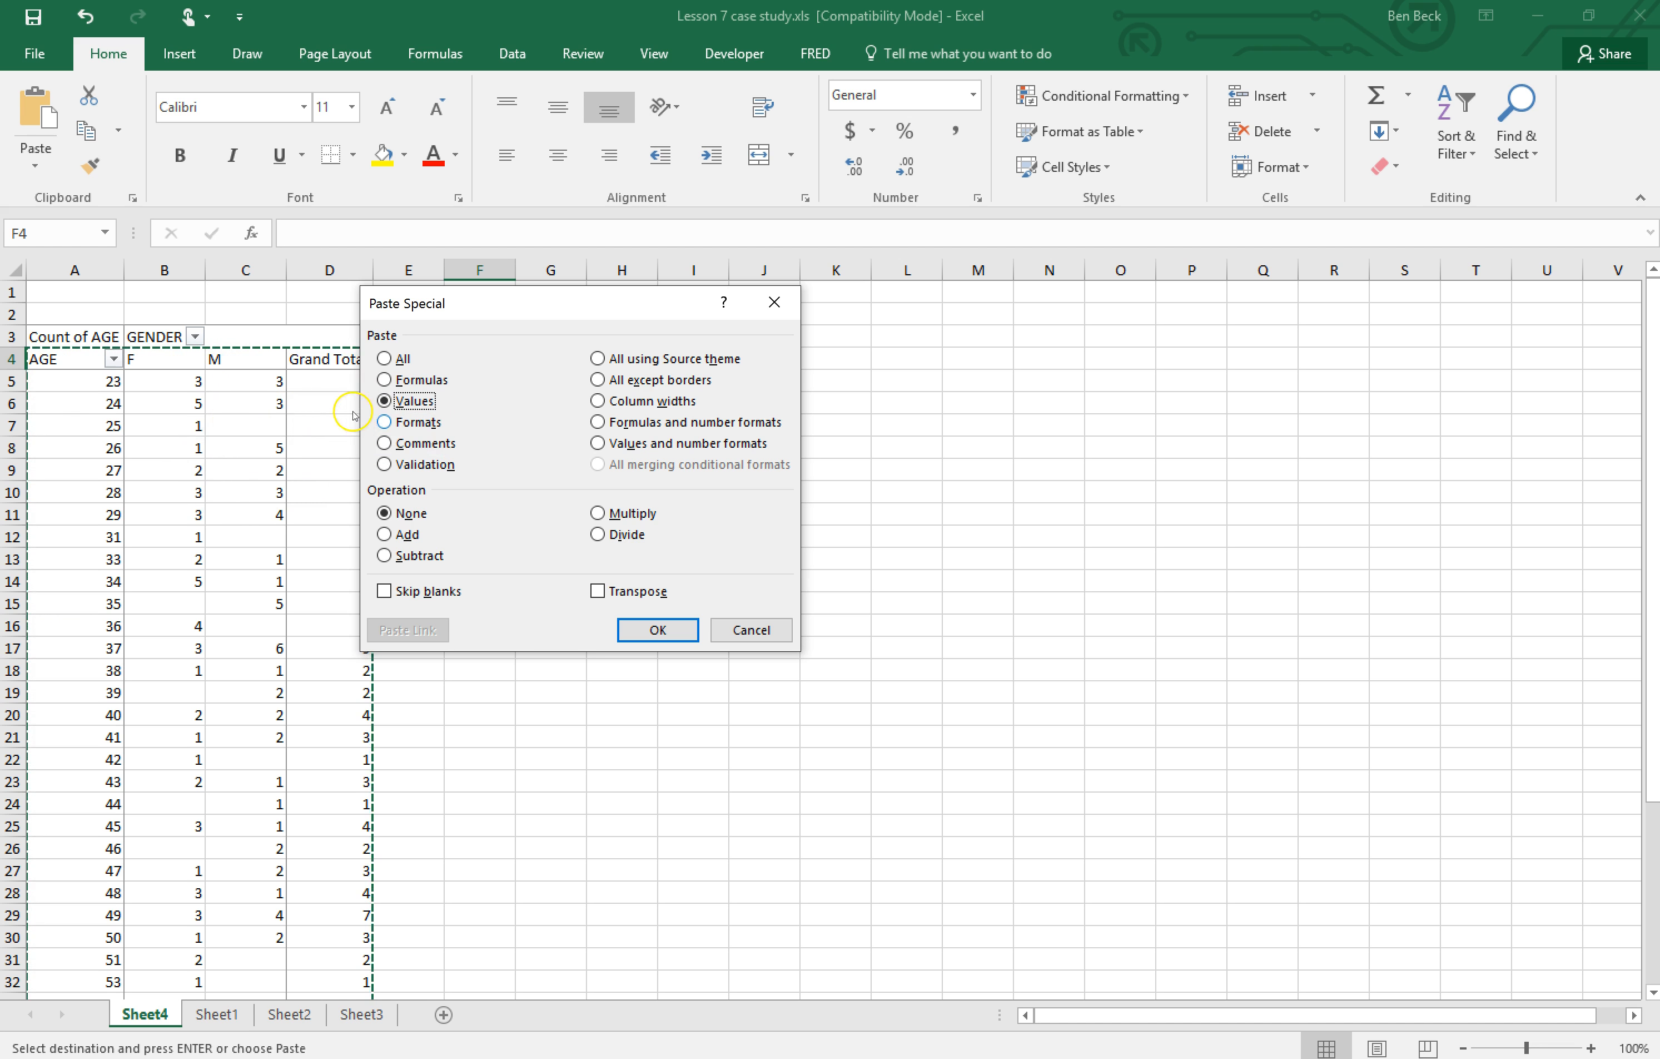
click(657, 631)
click(549, 382)
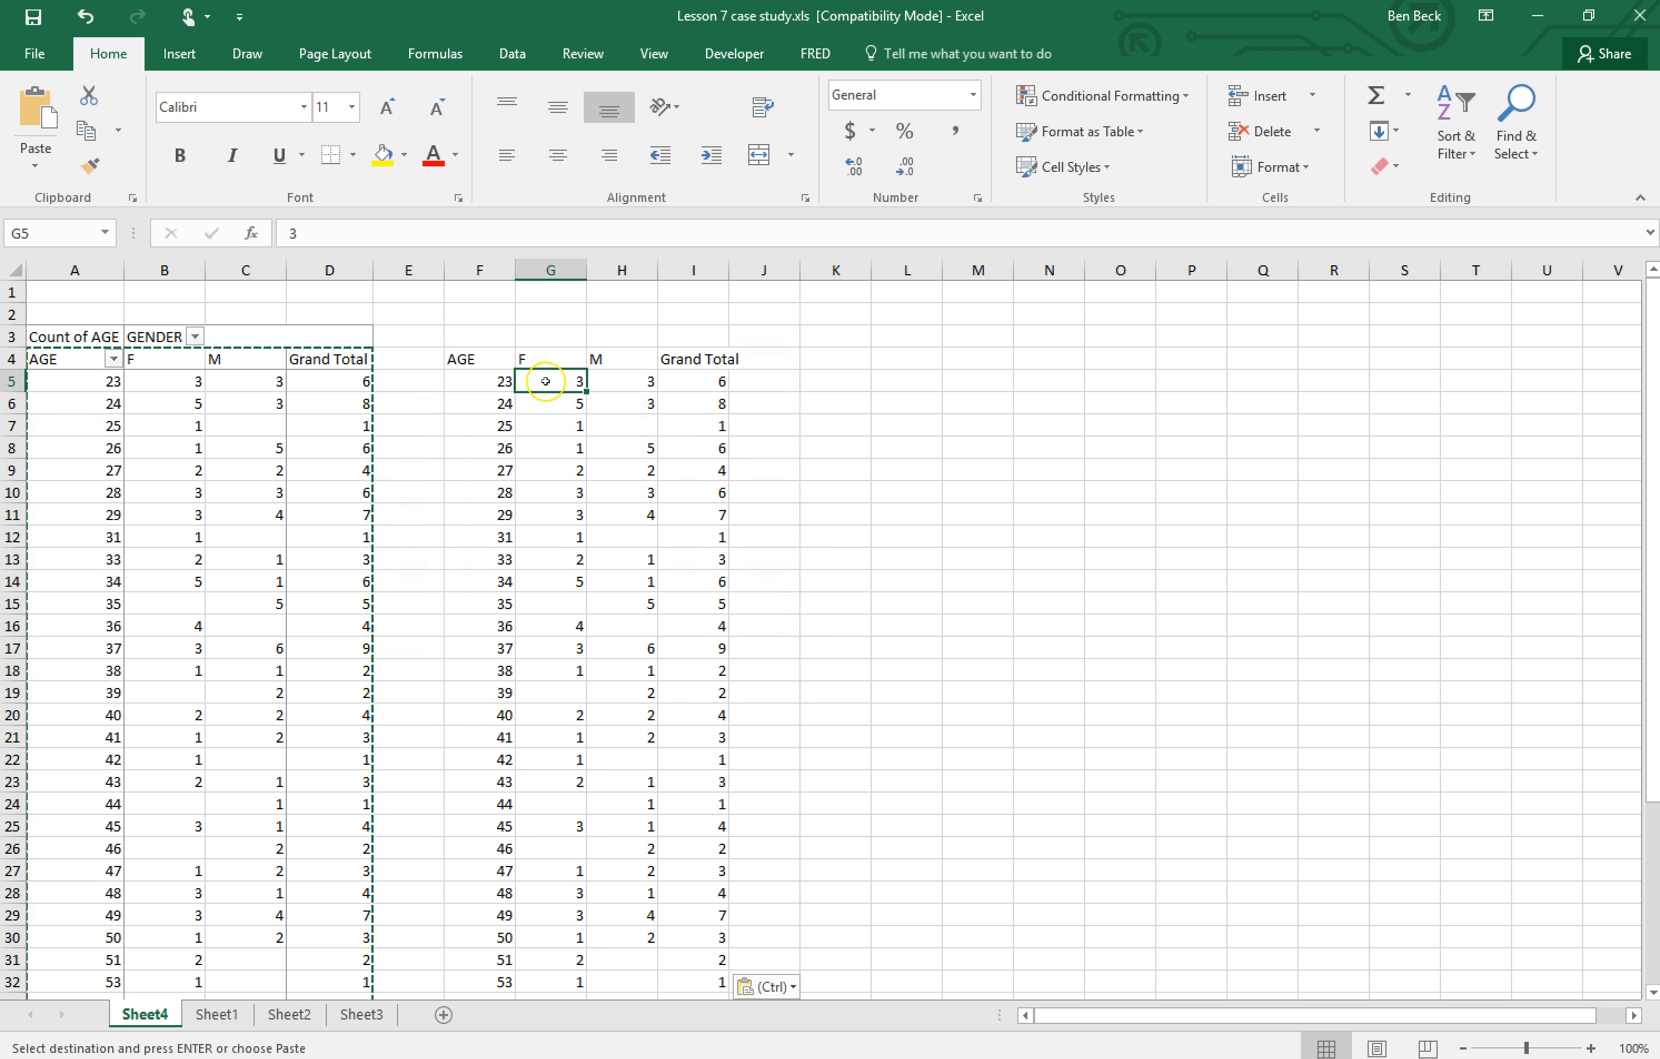
click(698, 382)
click(761, 381)
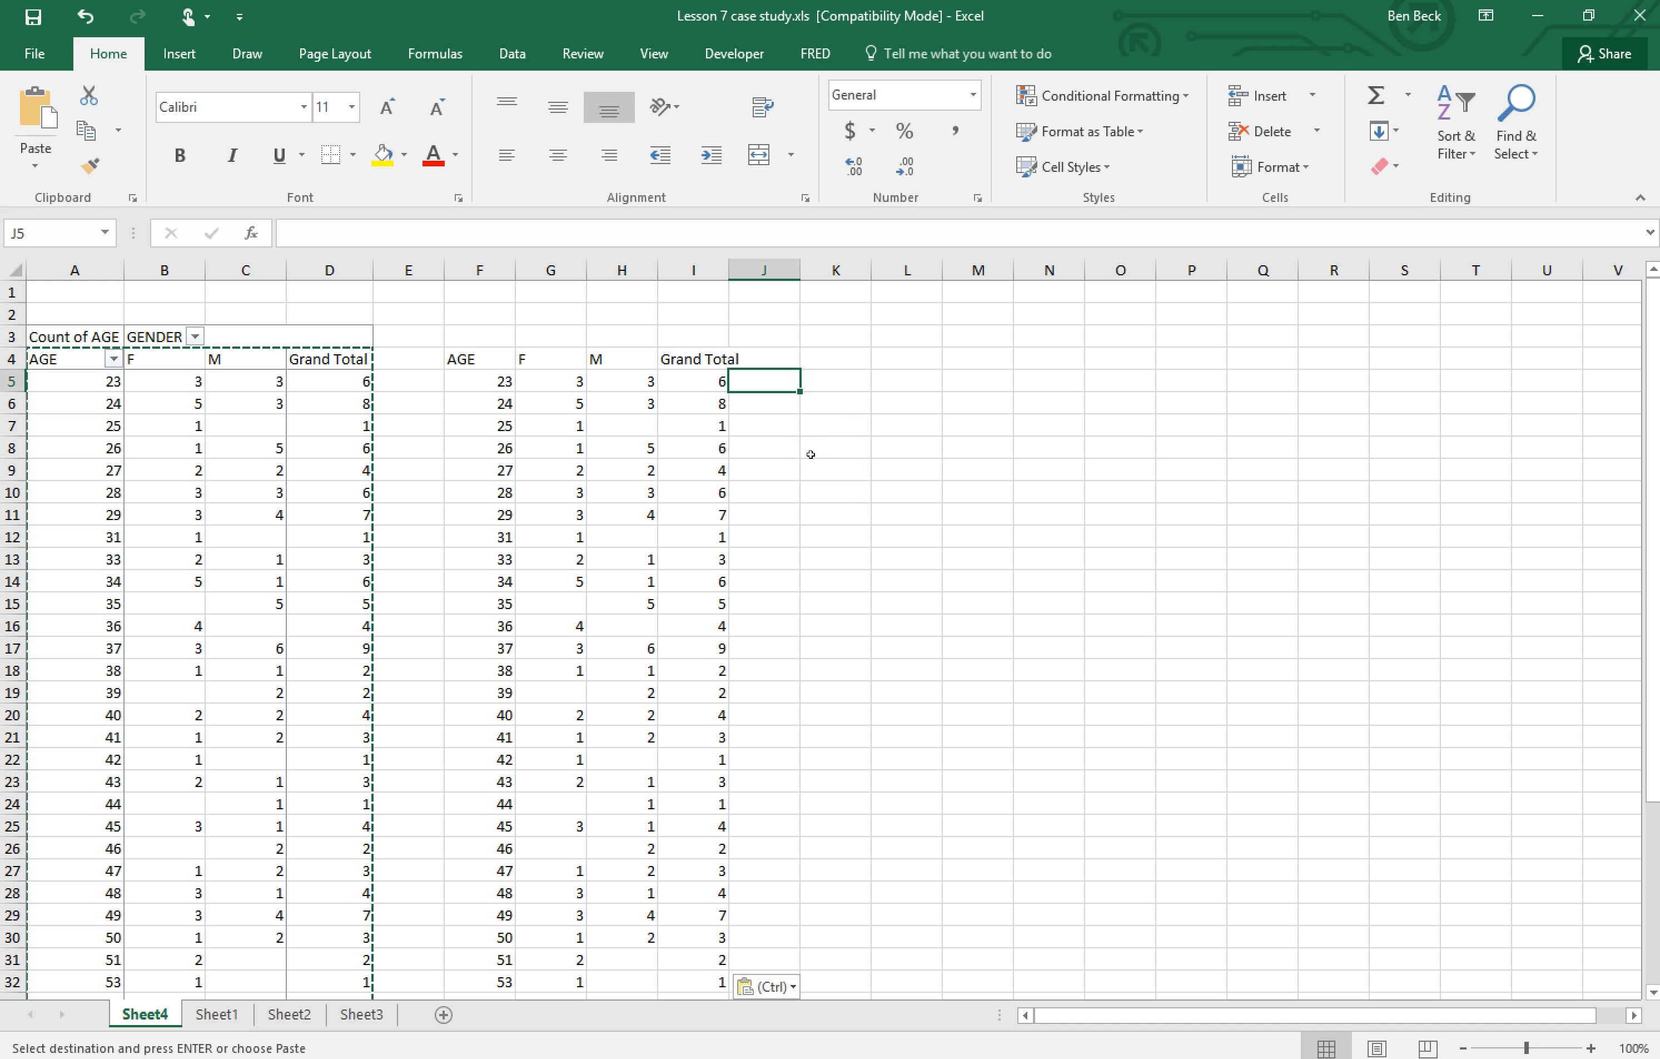
click(495, 379)
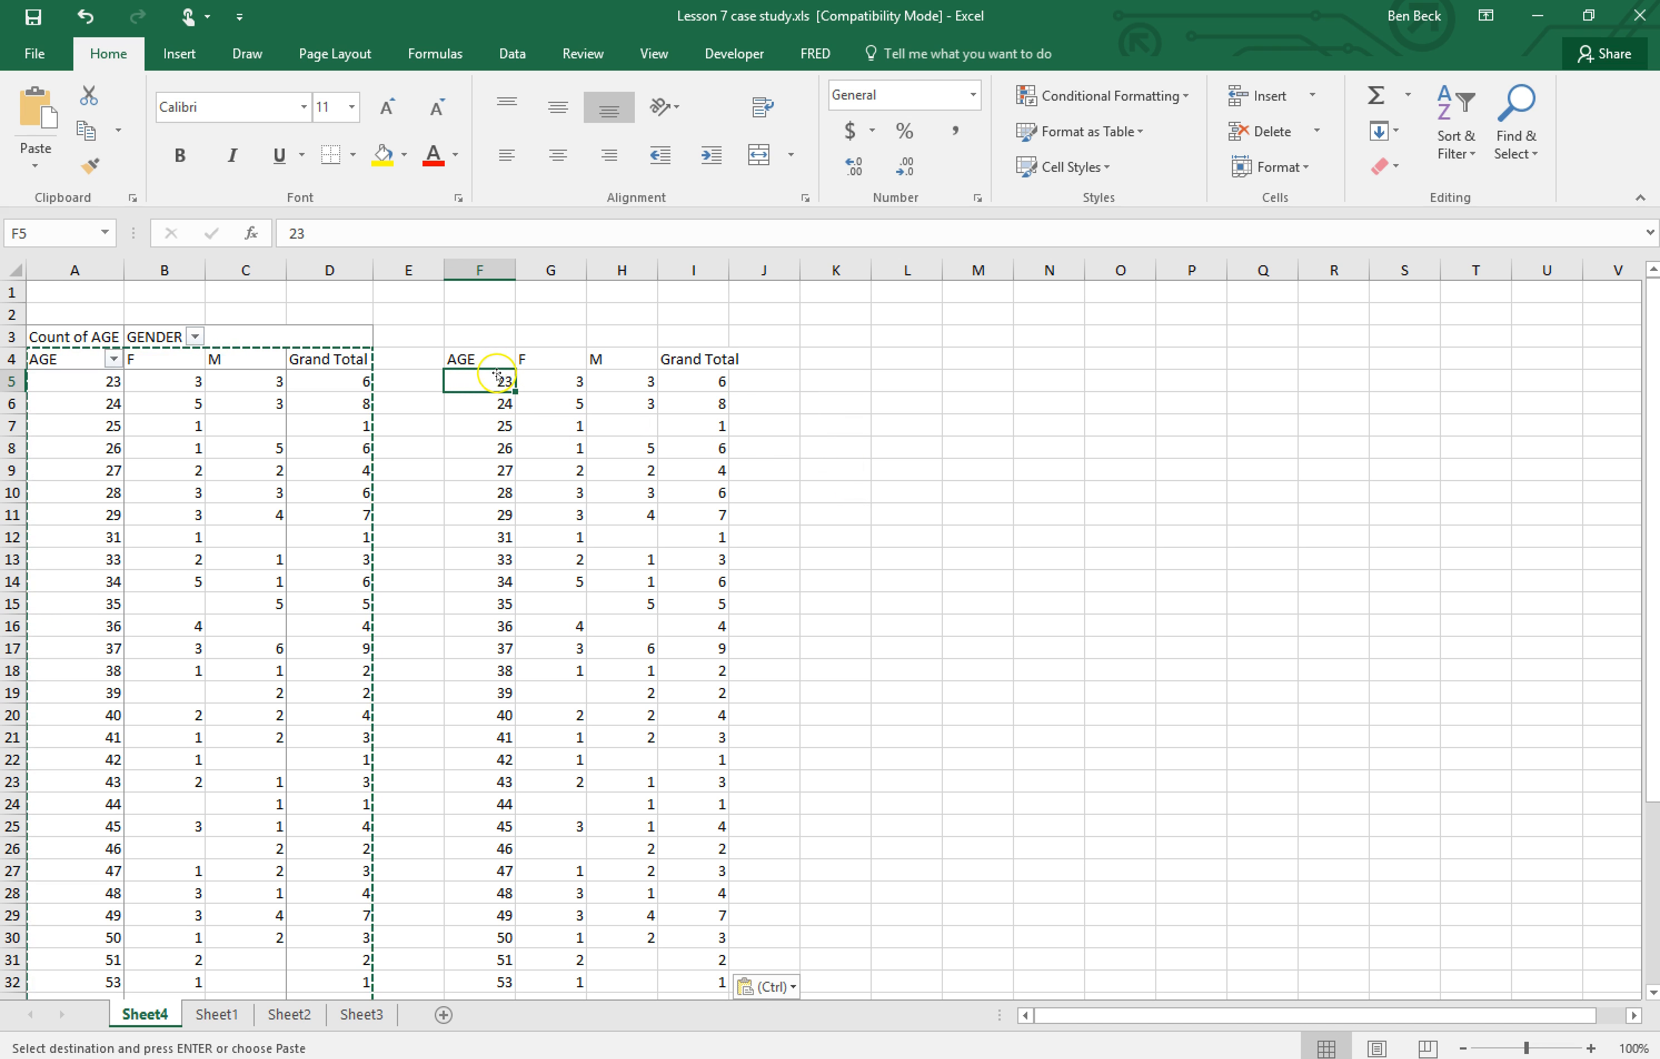
click(773, 381)
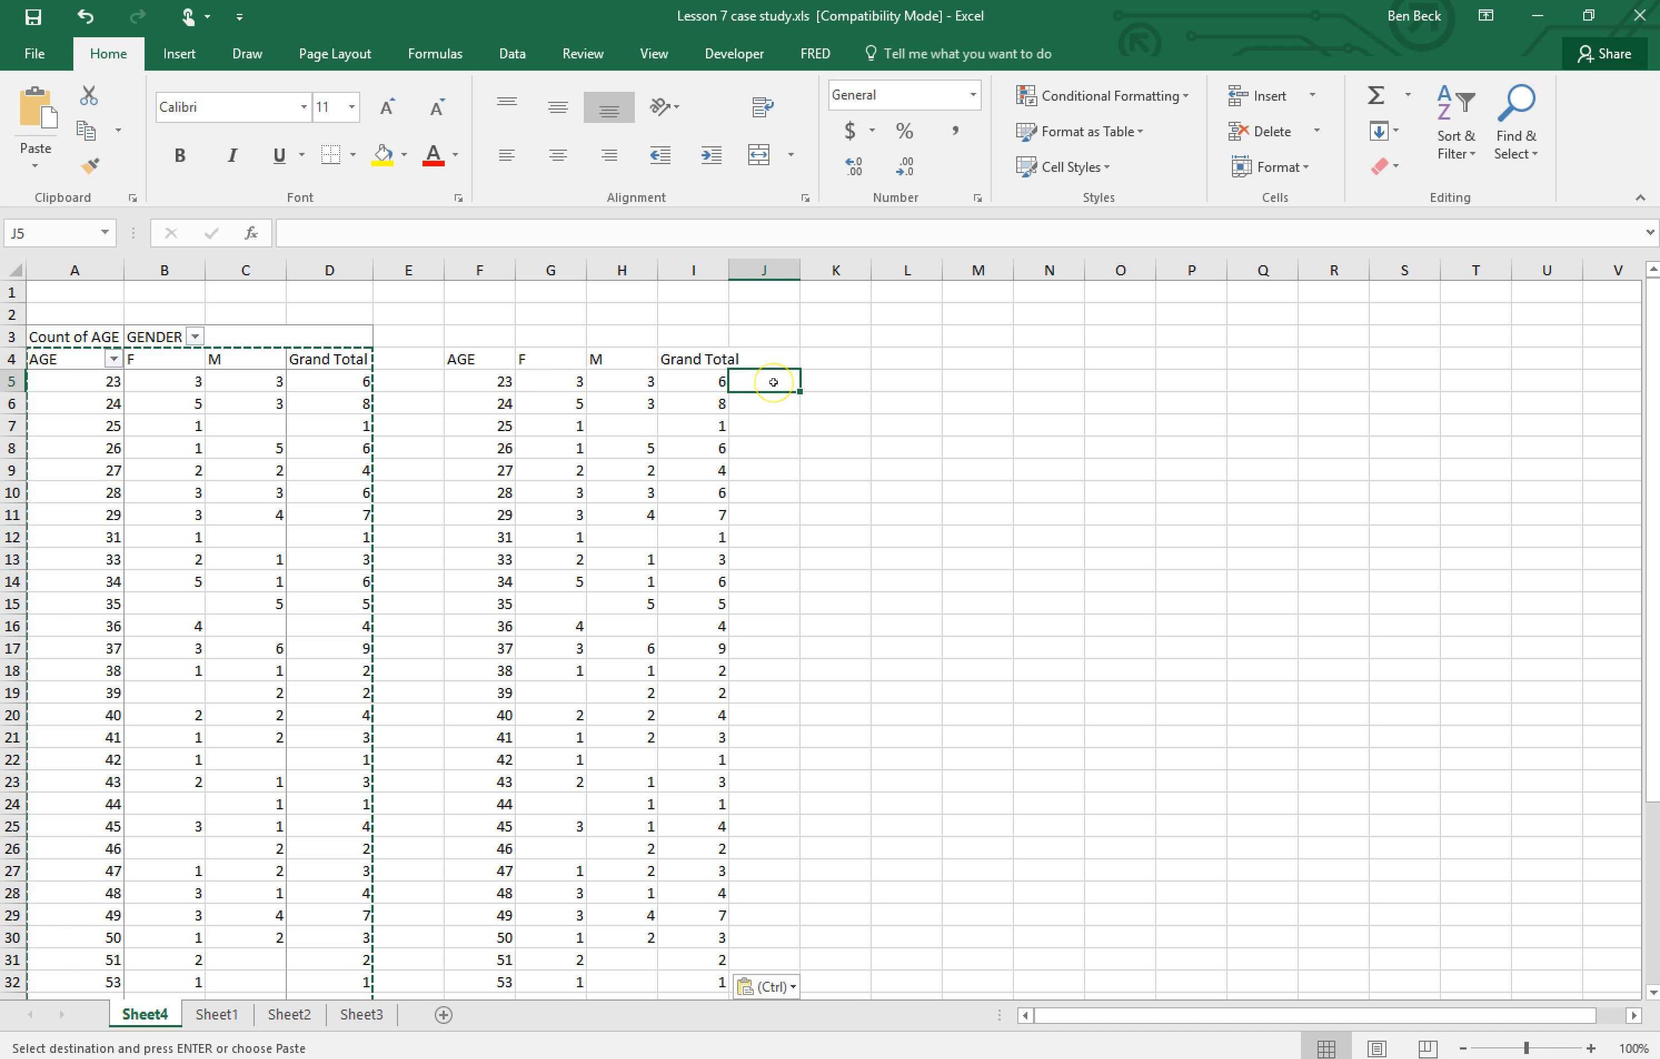
text(=)
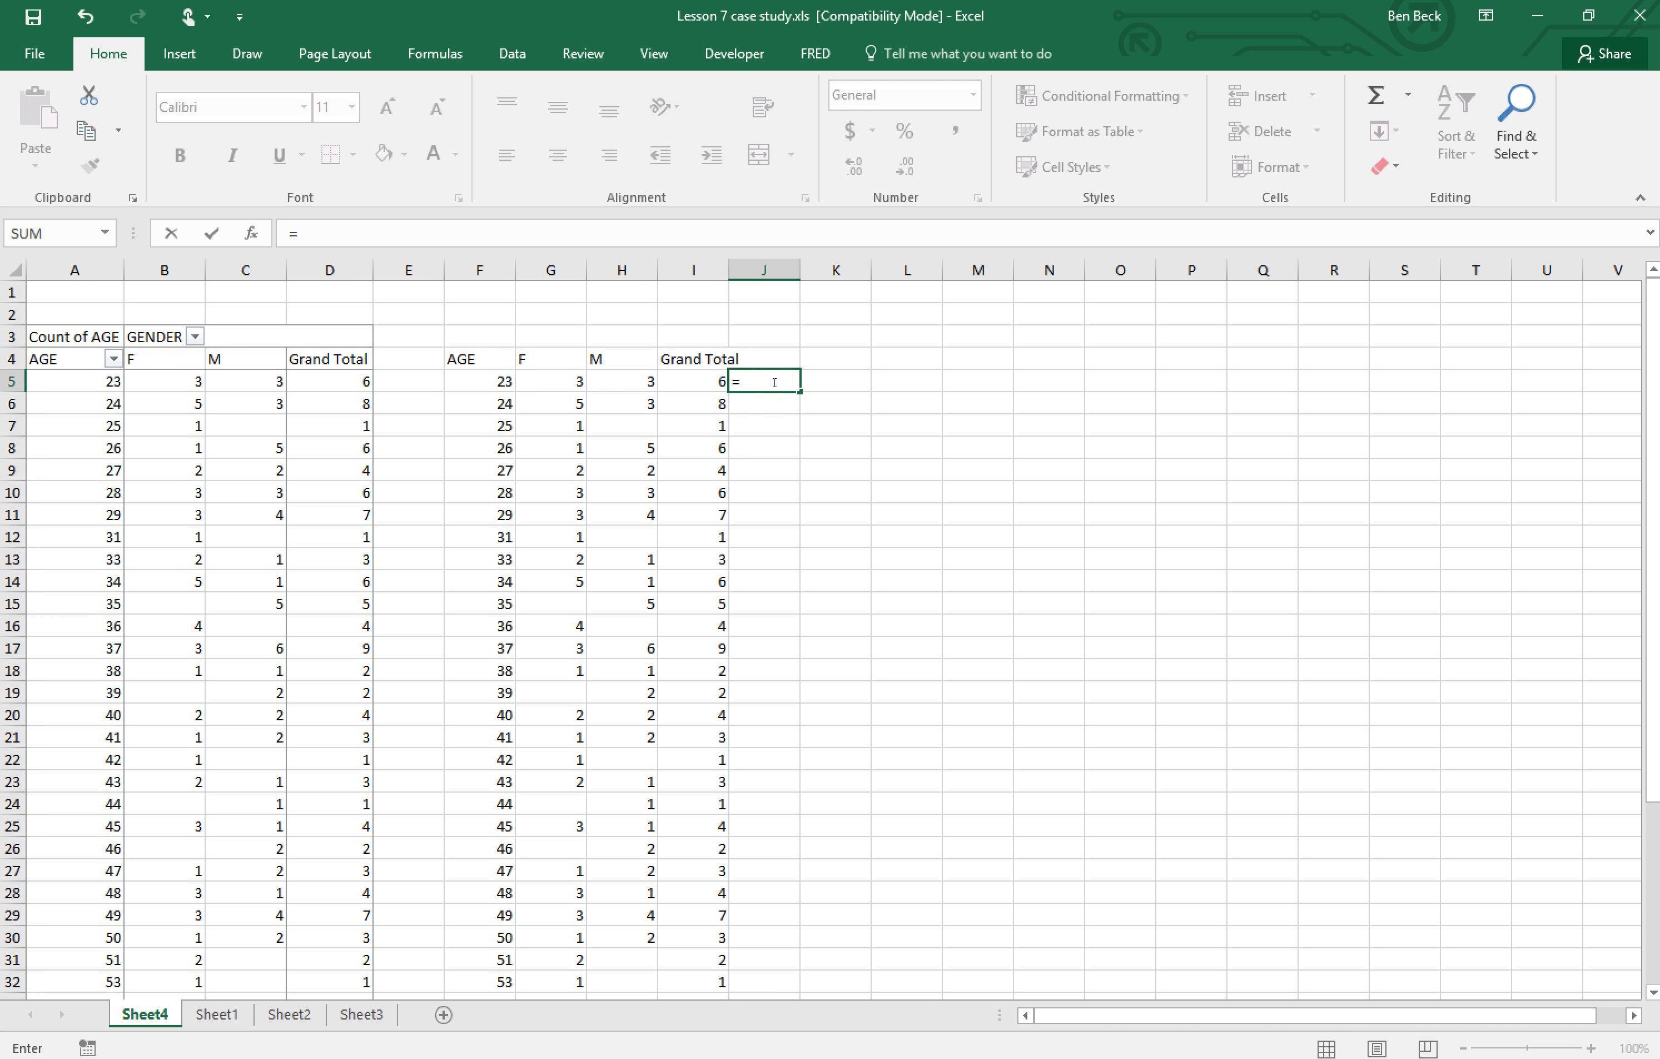
key(Escape)
click(774, 444)
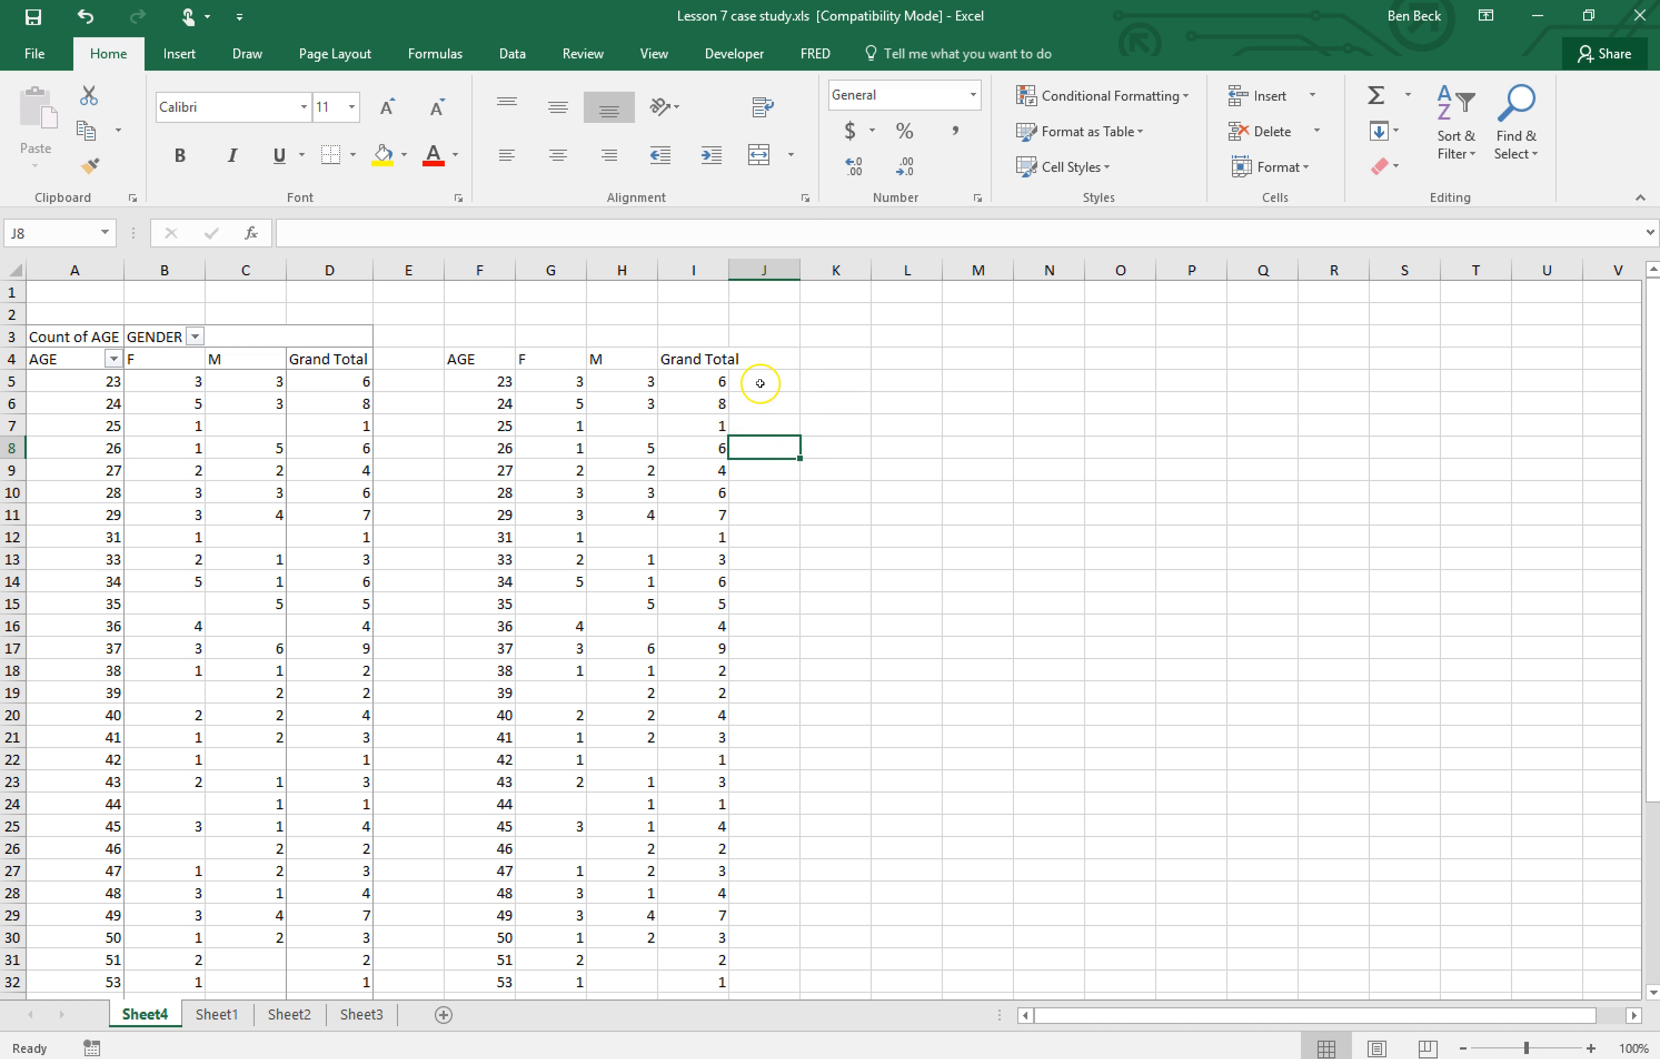
Check the overall Grand Total in I43 of the pasted table and return to cell J5 beside the first age row.
scroll(760, 383, down, 8)
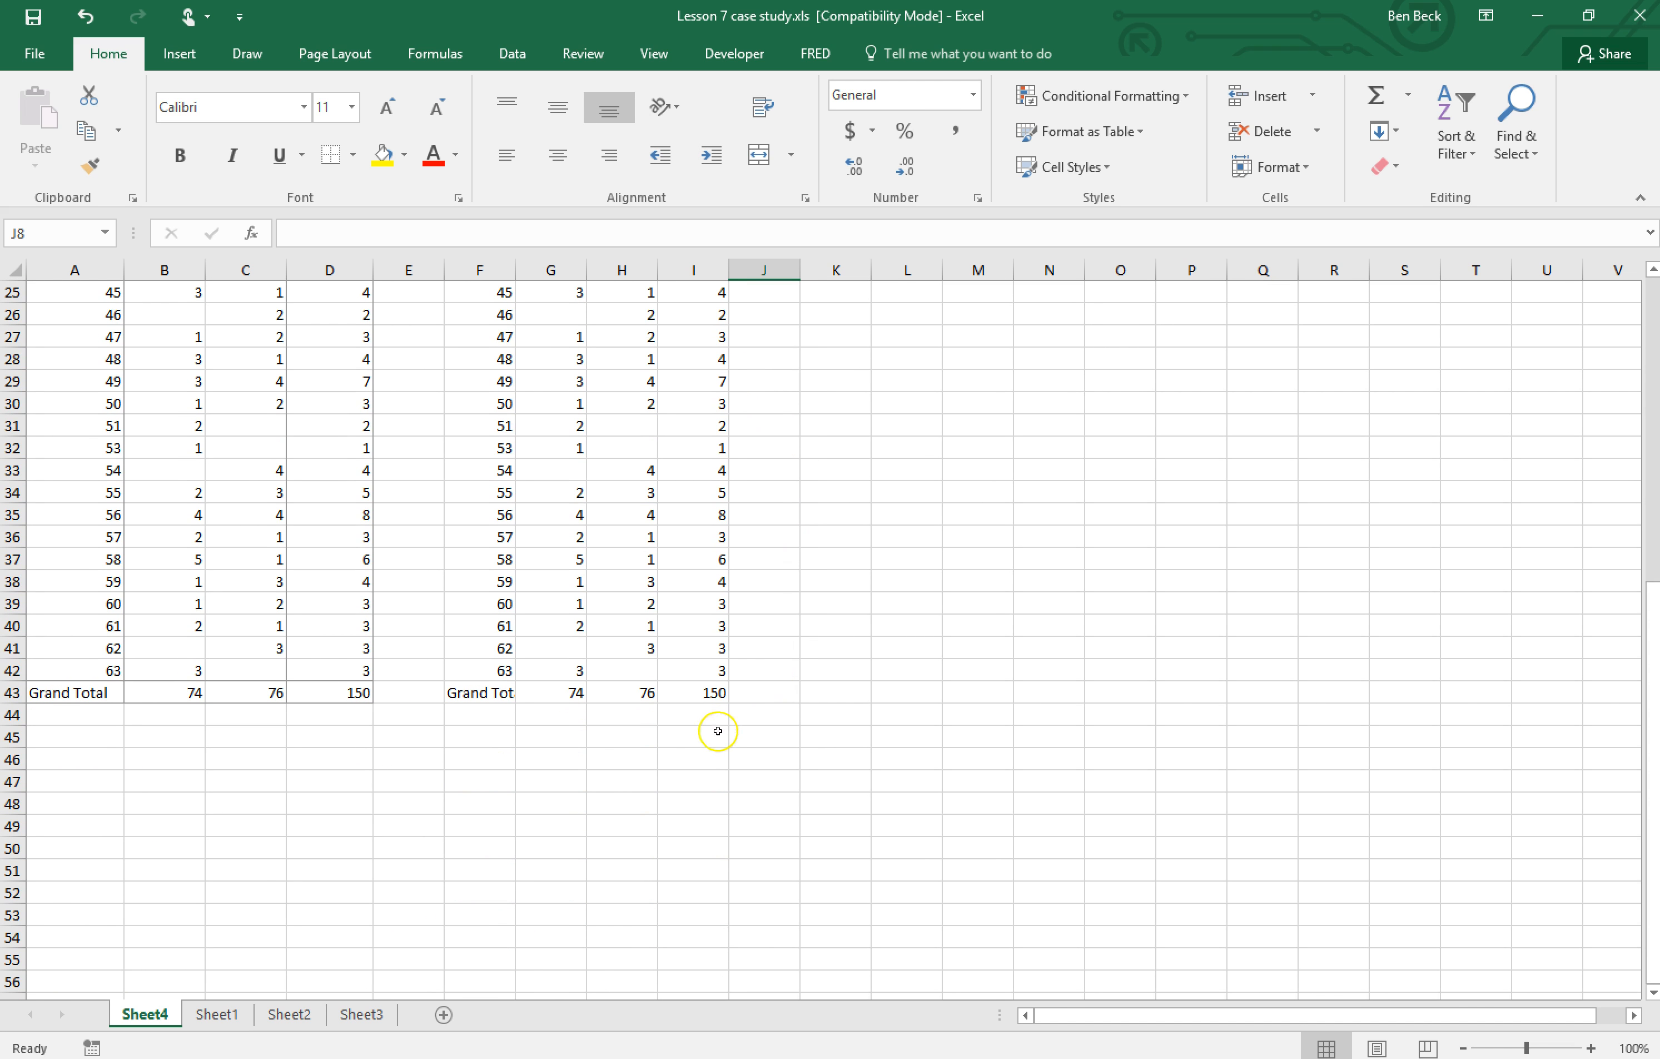
click(705, 694)
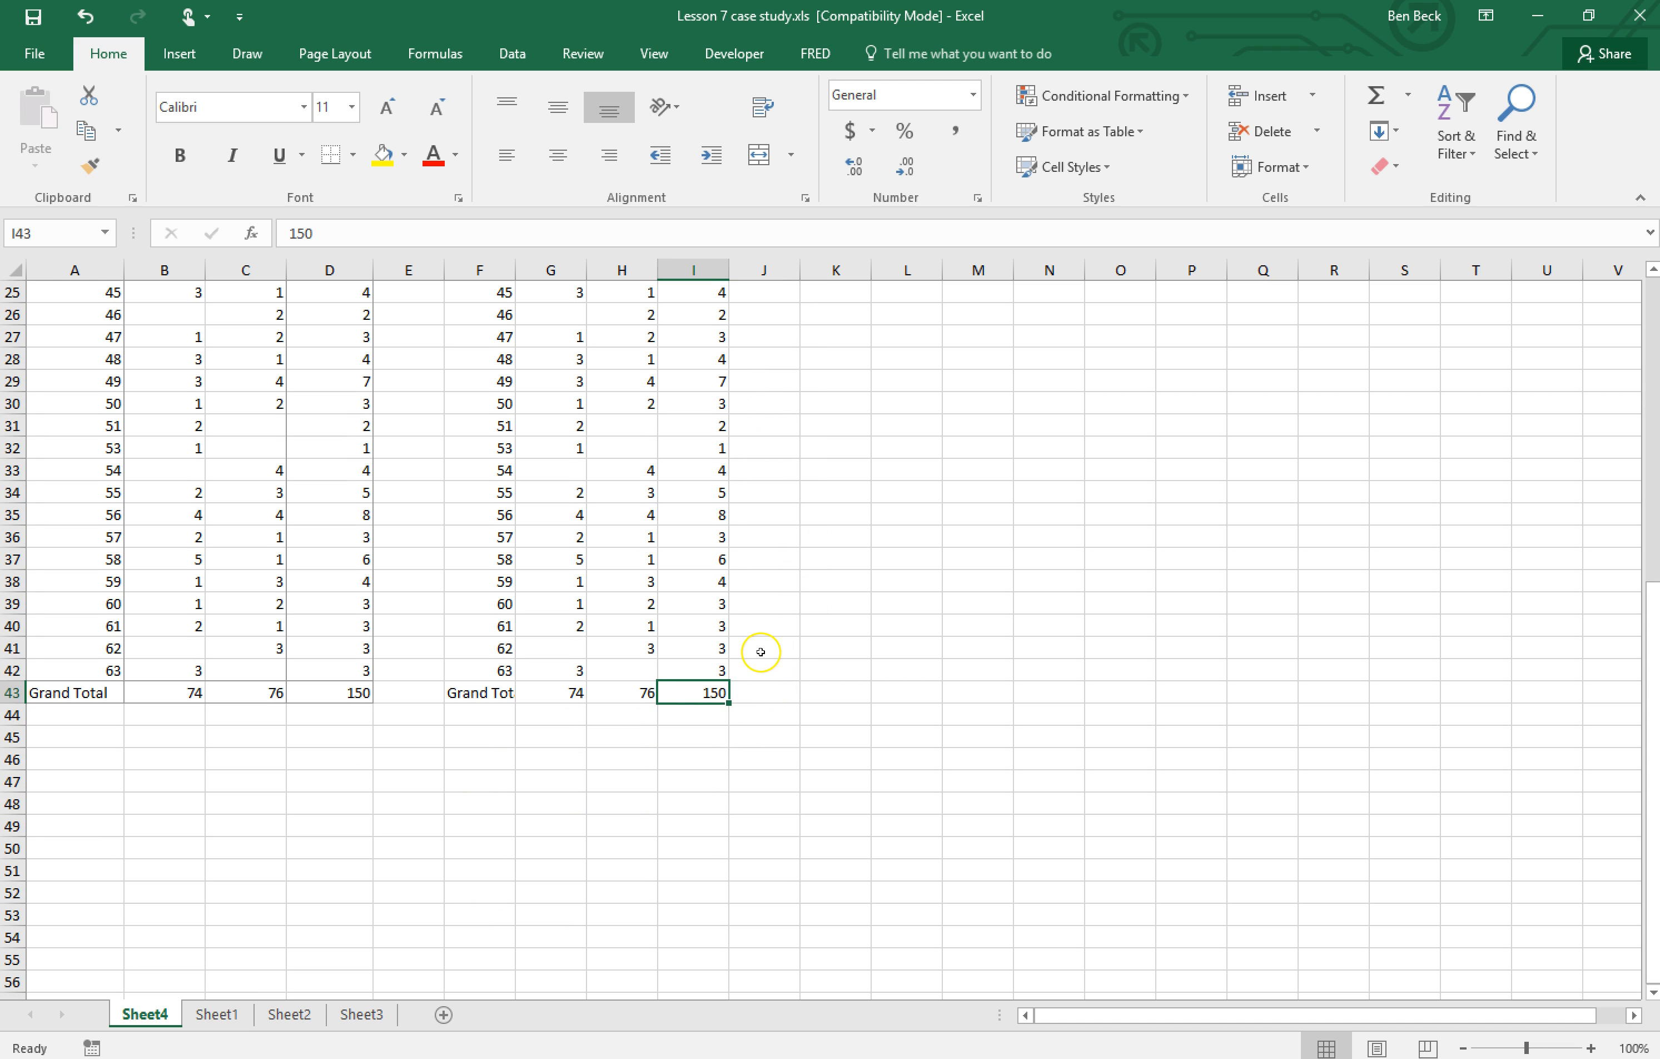
scroll(760, 652, up, 8)
click(764, 381)
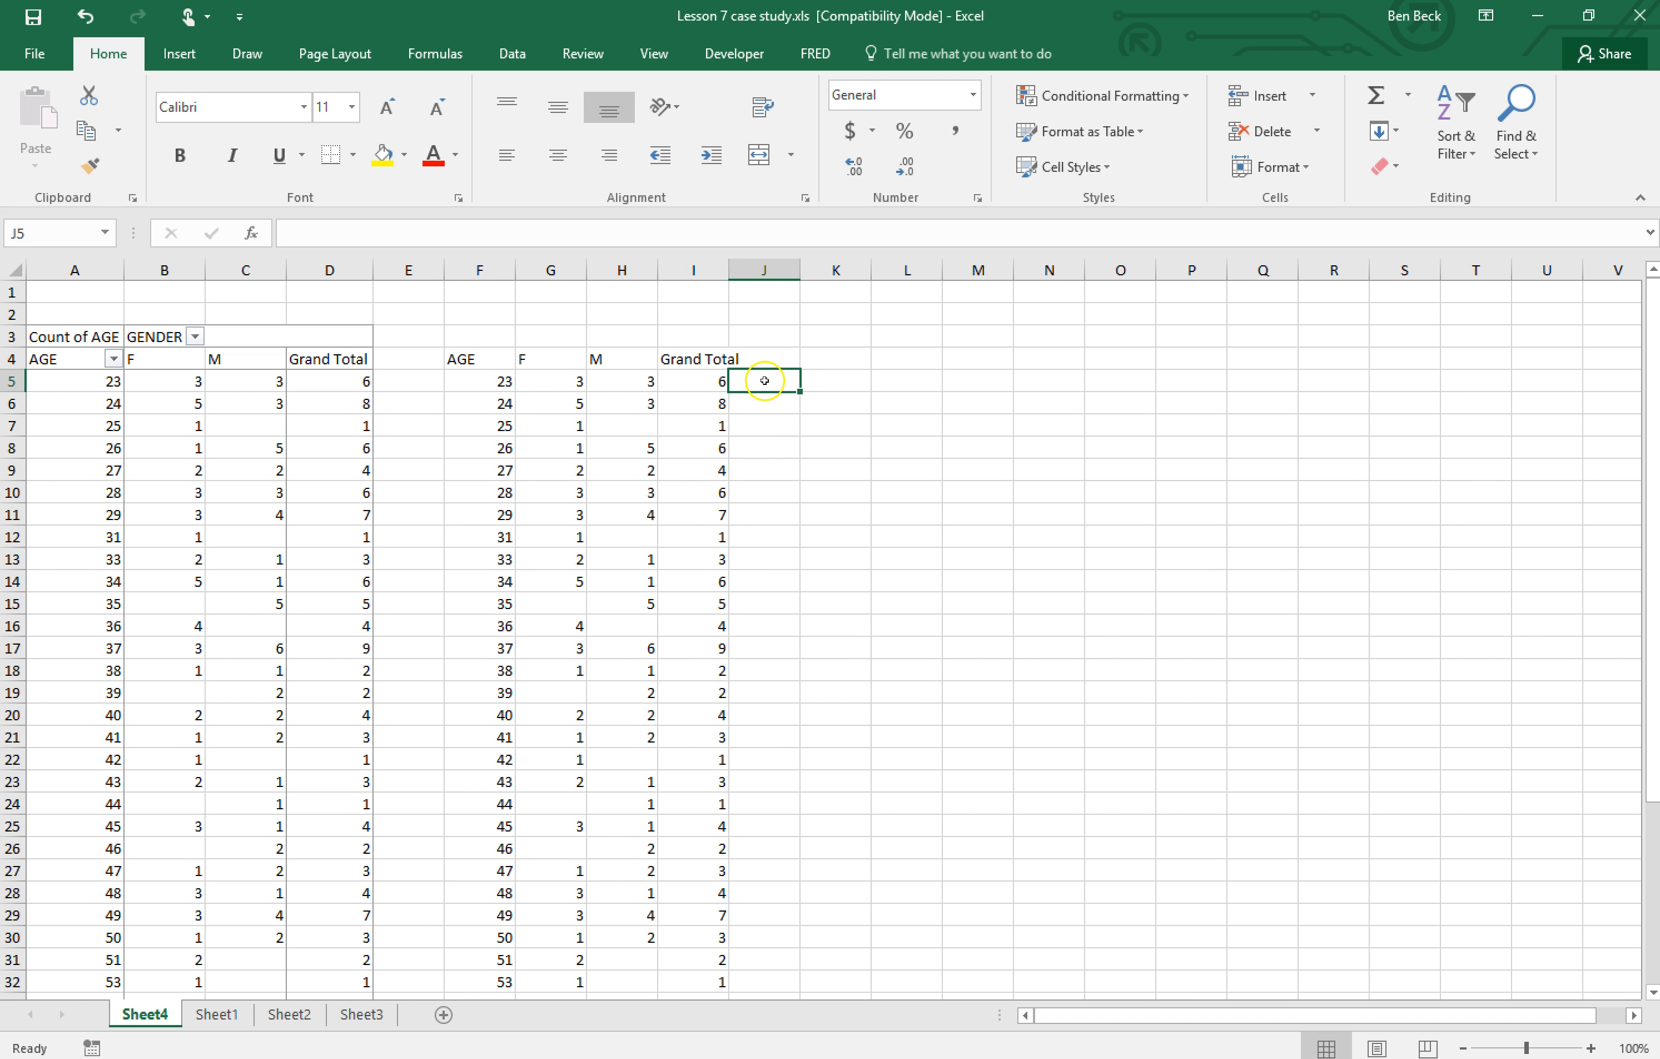
Enter the formula =6/150 in J5 and fill it down to J25.
text(=6/150)
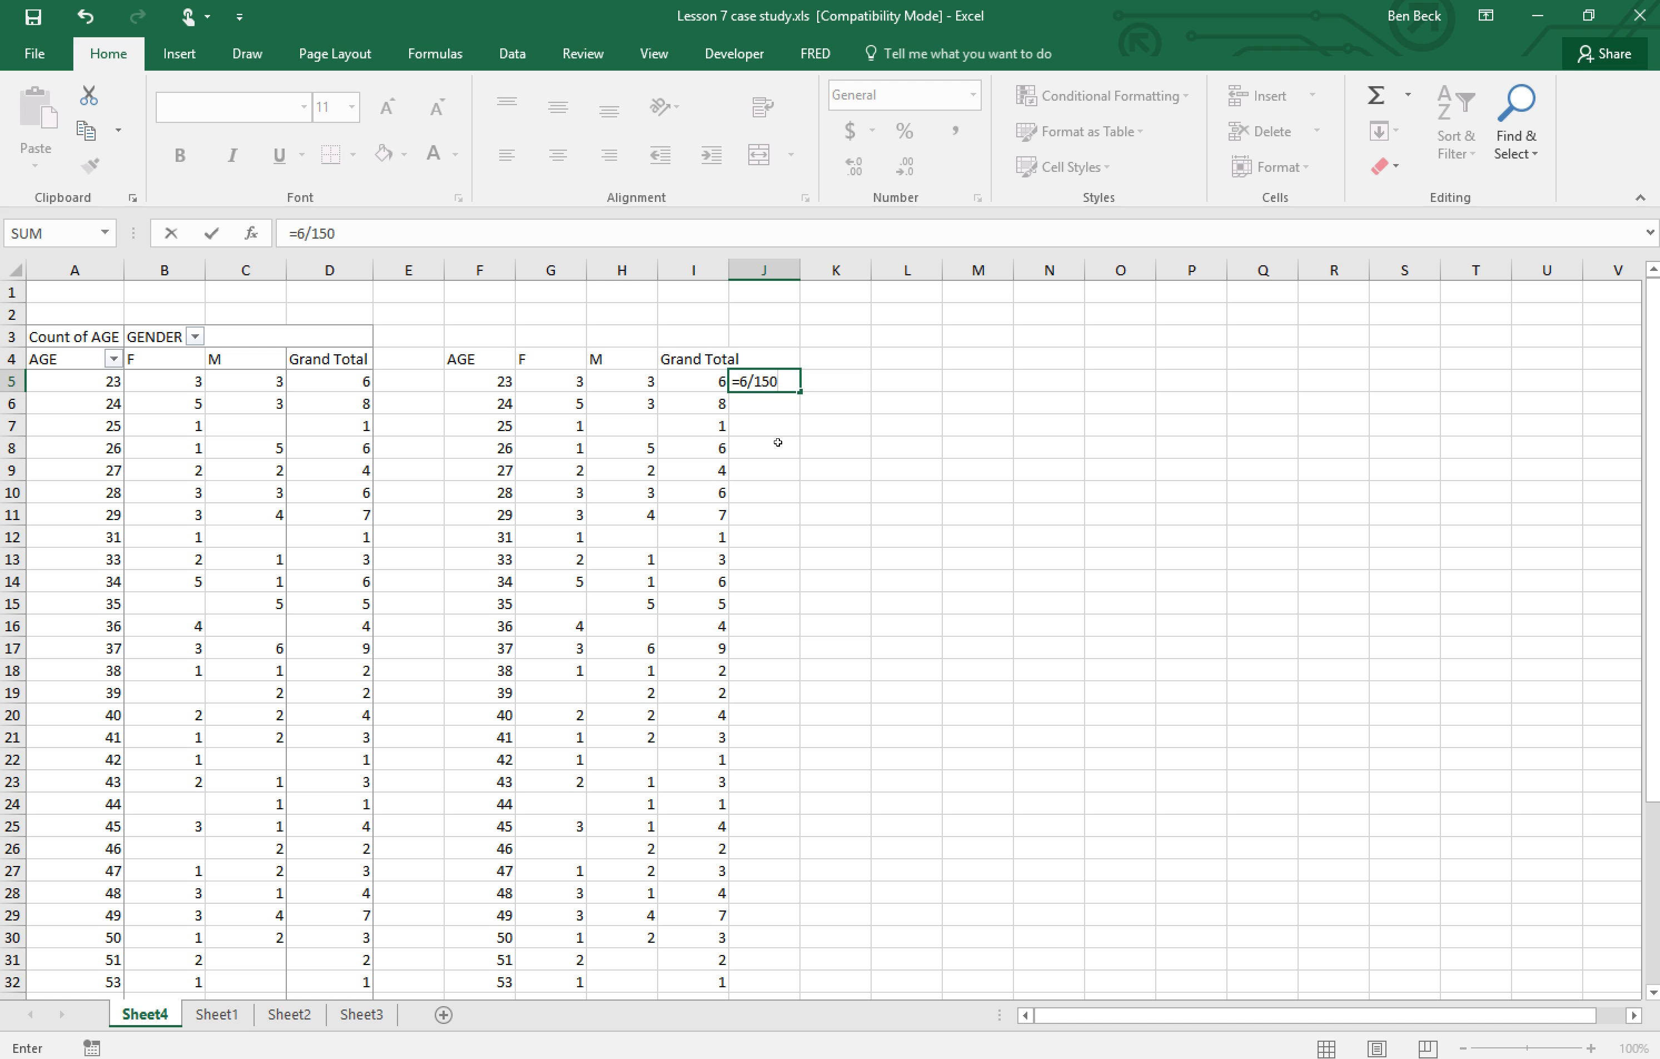
key(Return)
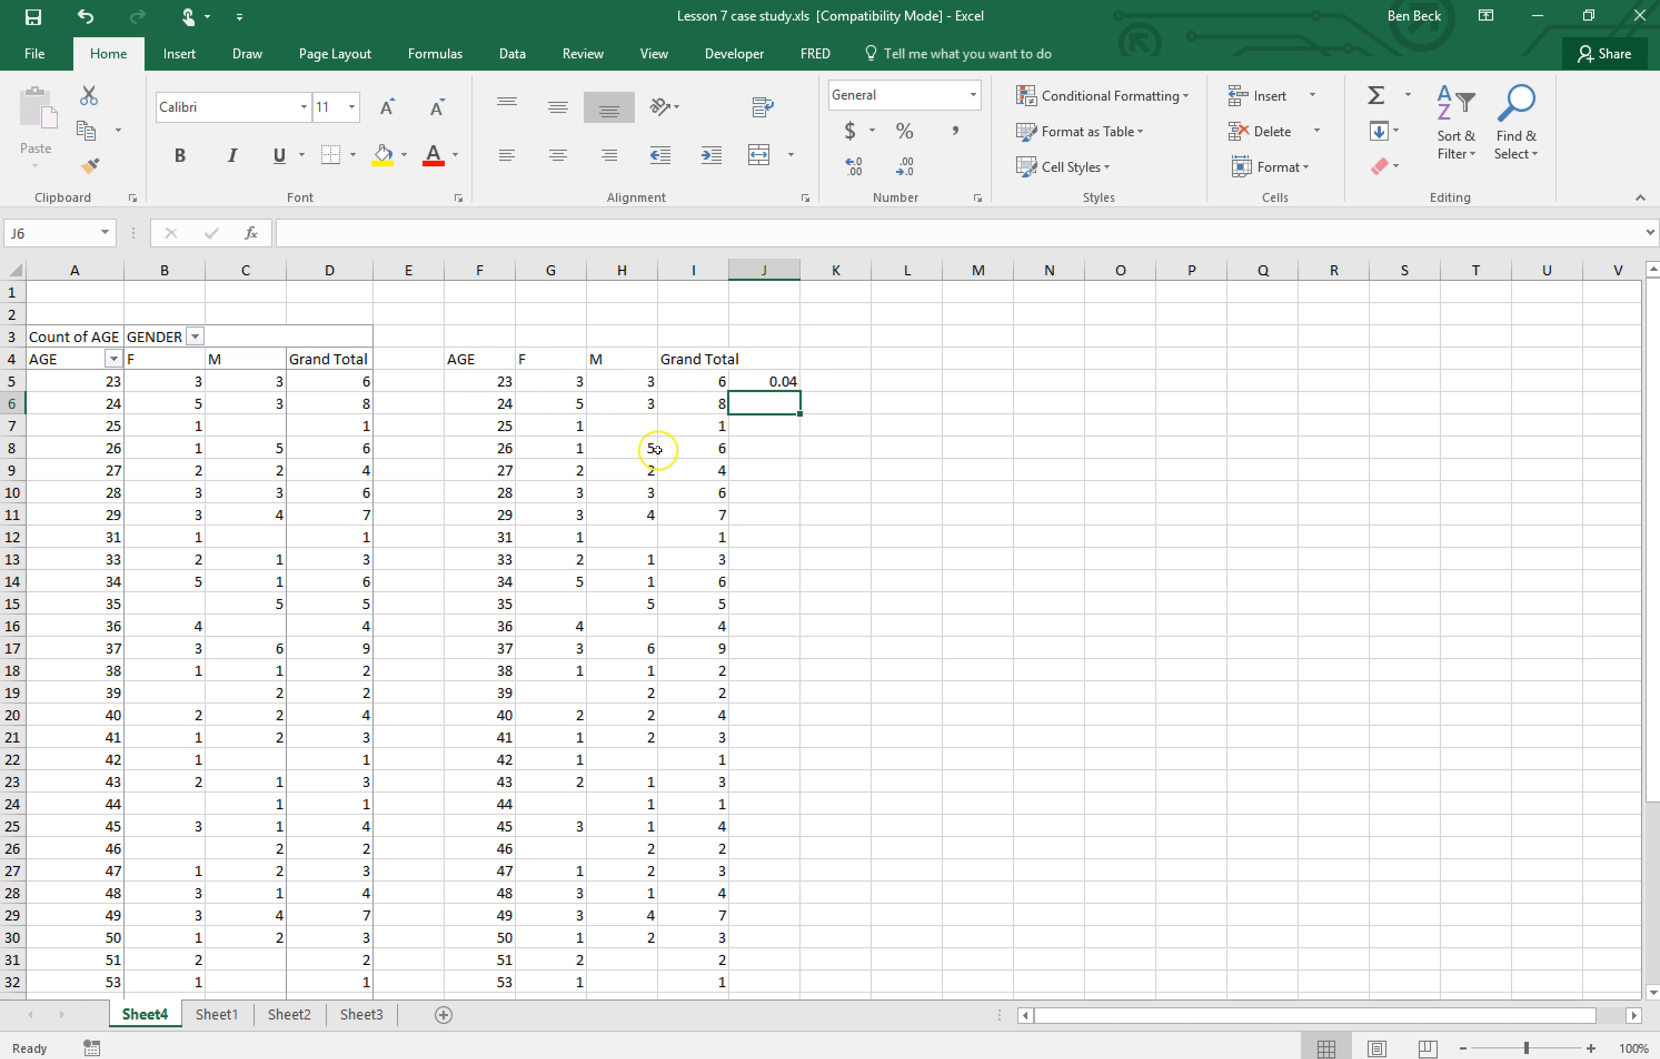
click(756, 381)
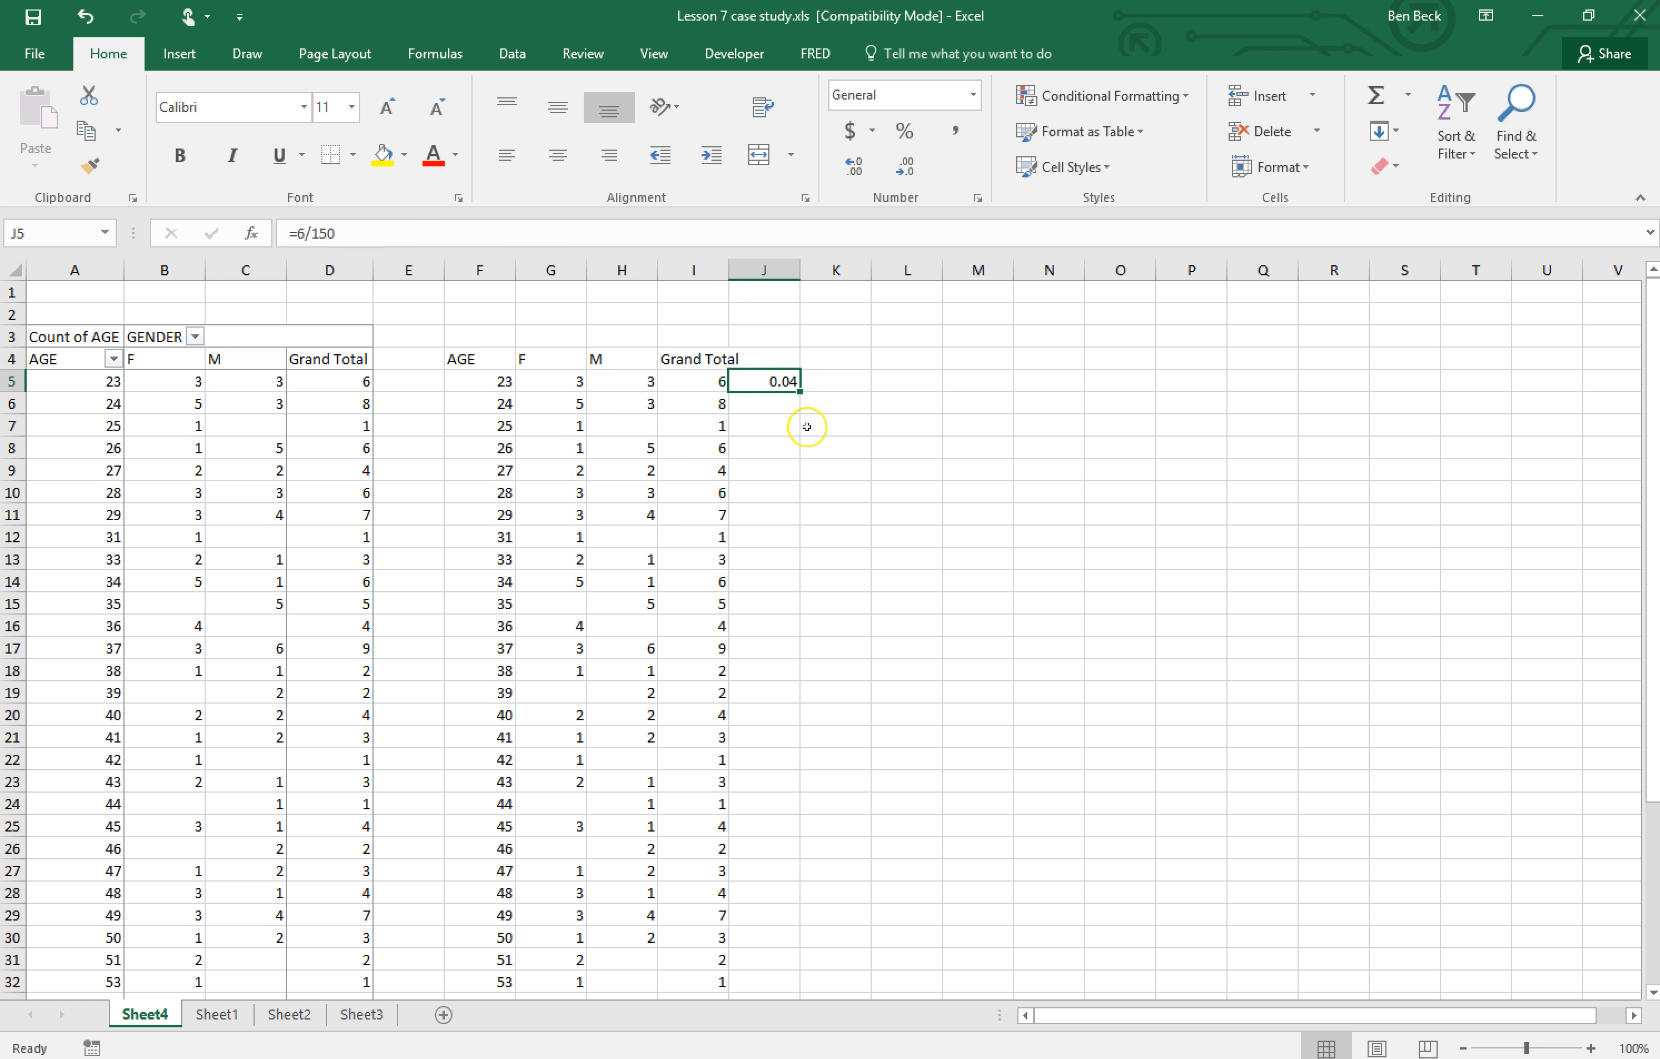
drag(799, 390, 800, 829)
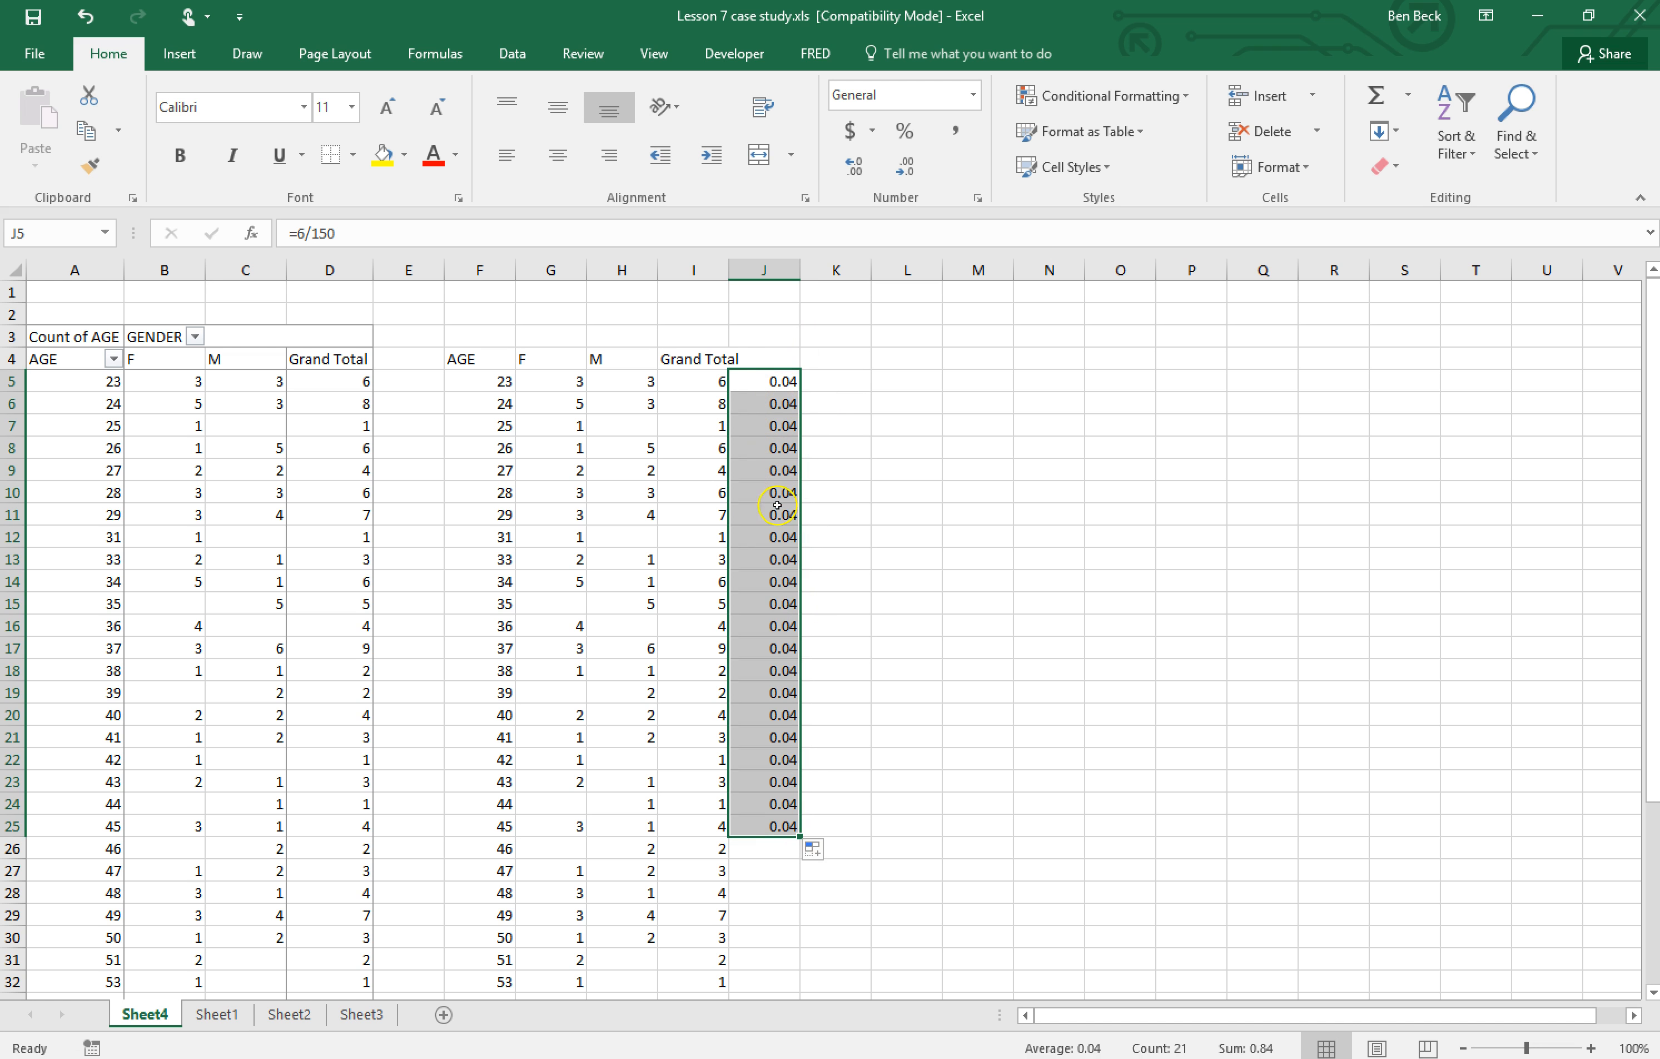
Clear the filled constant formulas from J5:J25.
click(765, 825)
key(Delete)
click(769, 380)
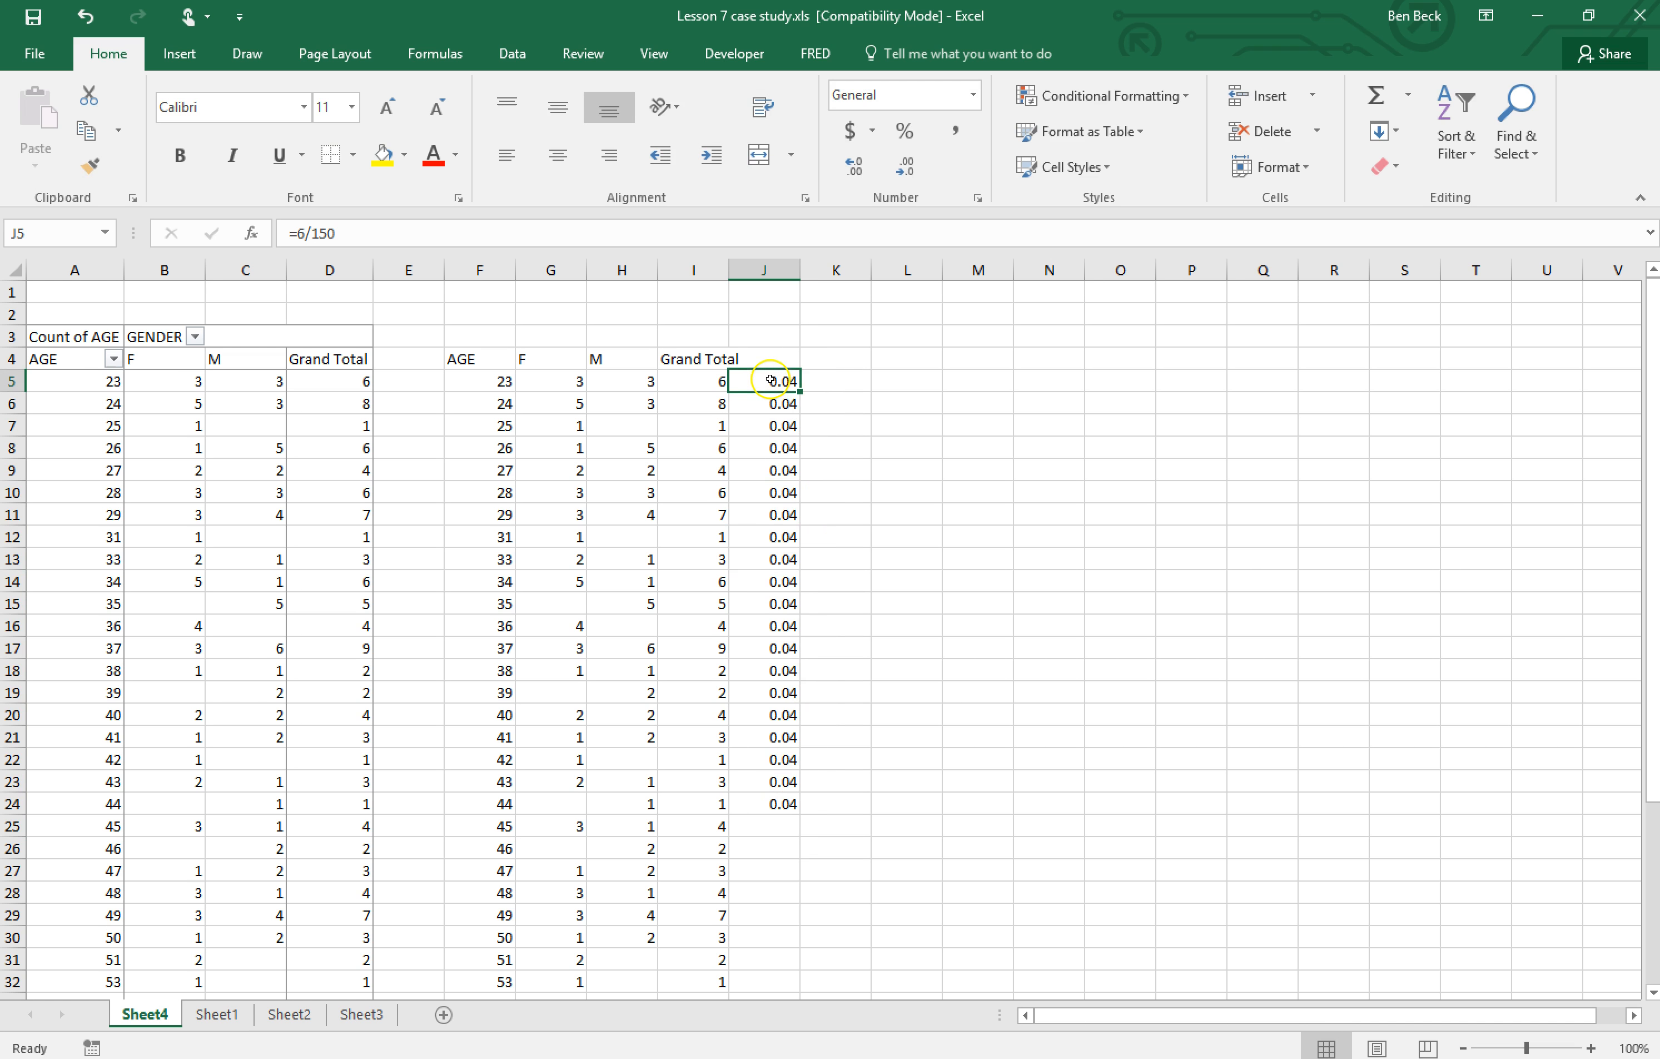
shift+click(770, 803)
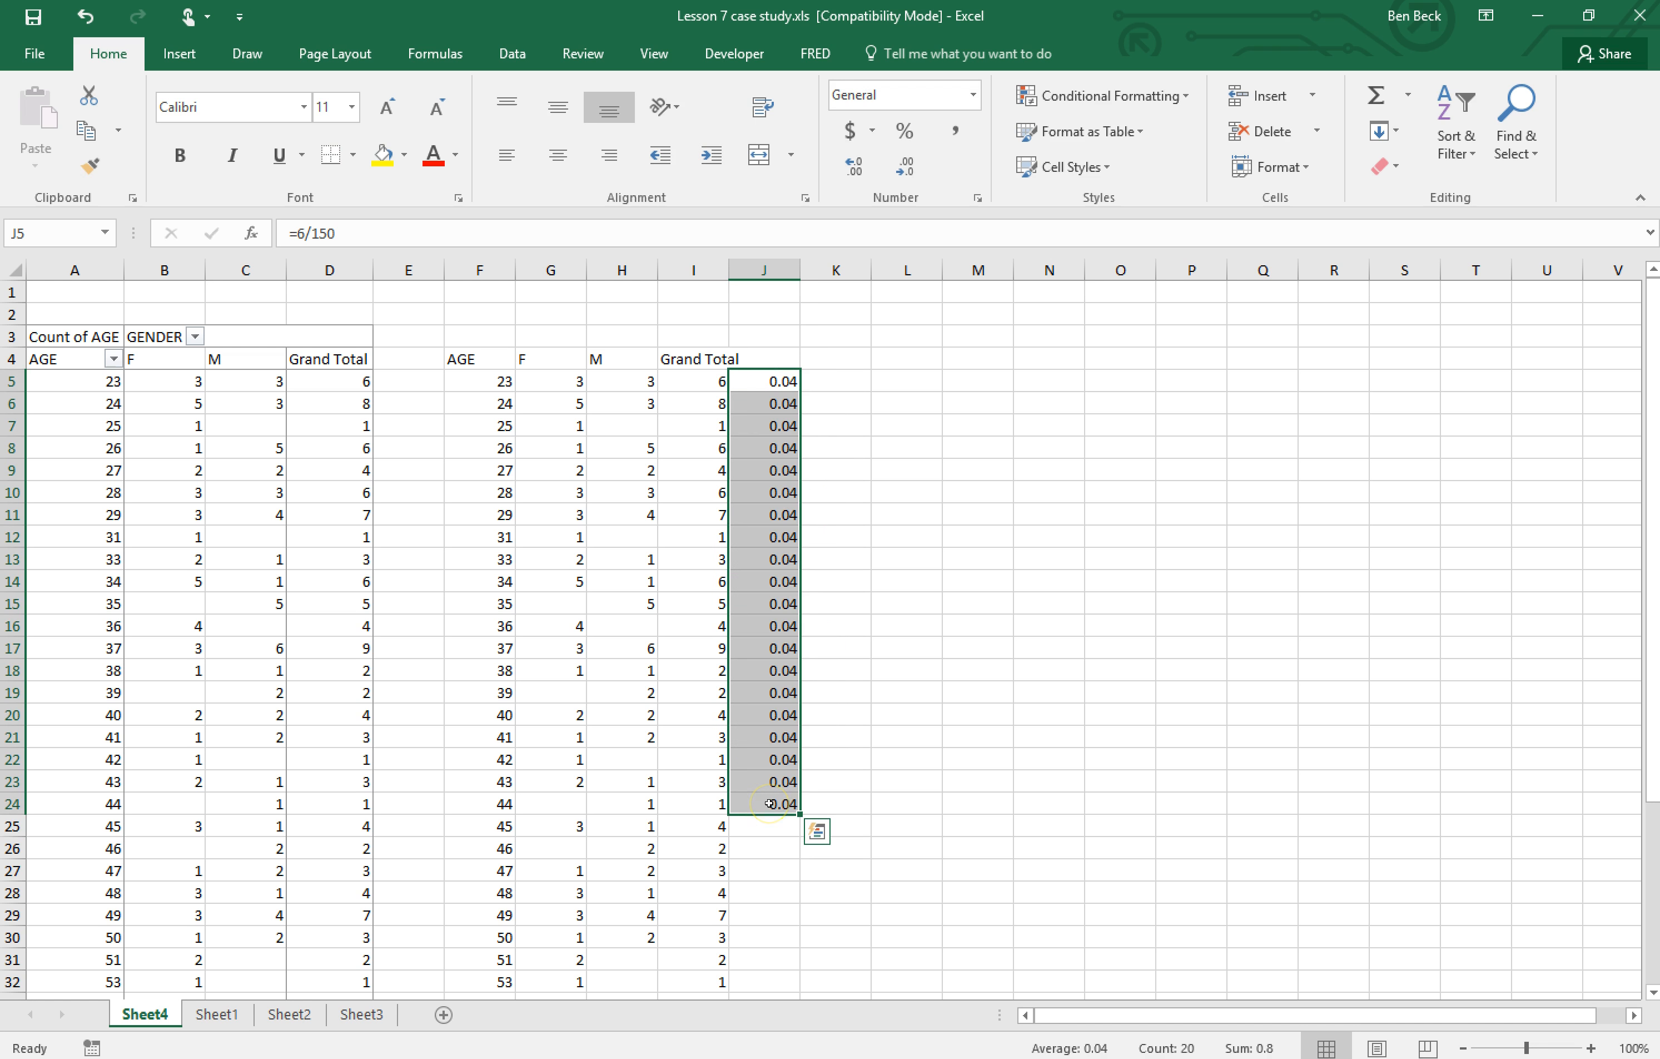
key(Delete)
Enter a formula in J5 dividing the age 23 Grand Total by 150, using the cell reference: =I5/150.
click(886, 376)
click(701, 384)
key(Down)
key(Down)
key(Down)
key(Down)
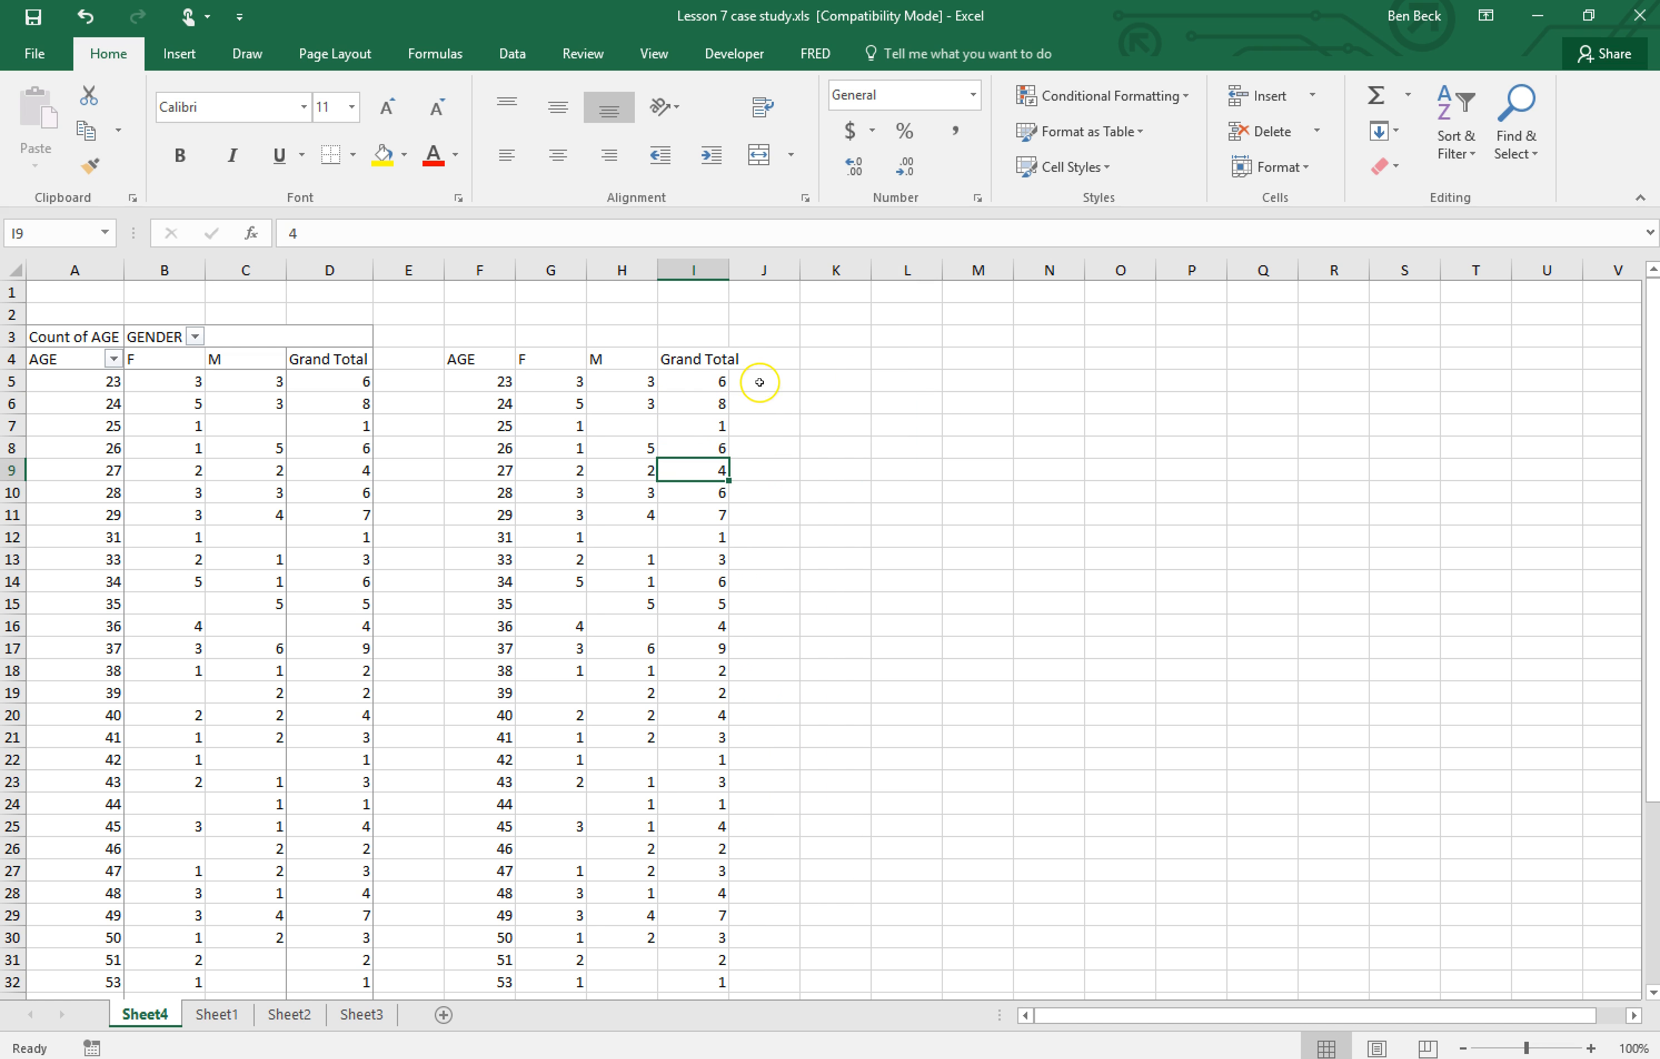
click(765, 383)
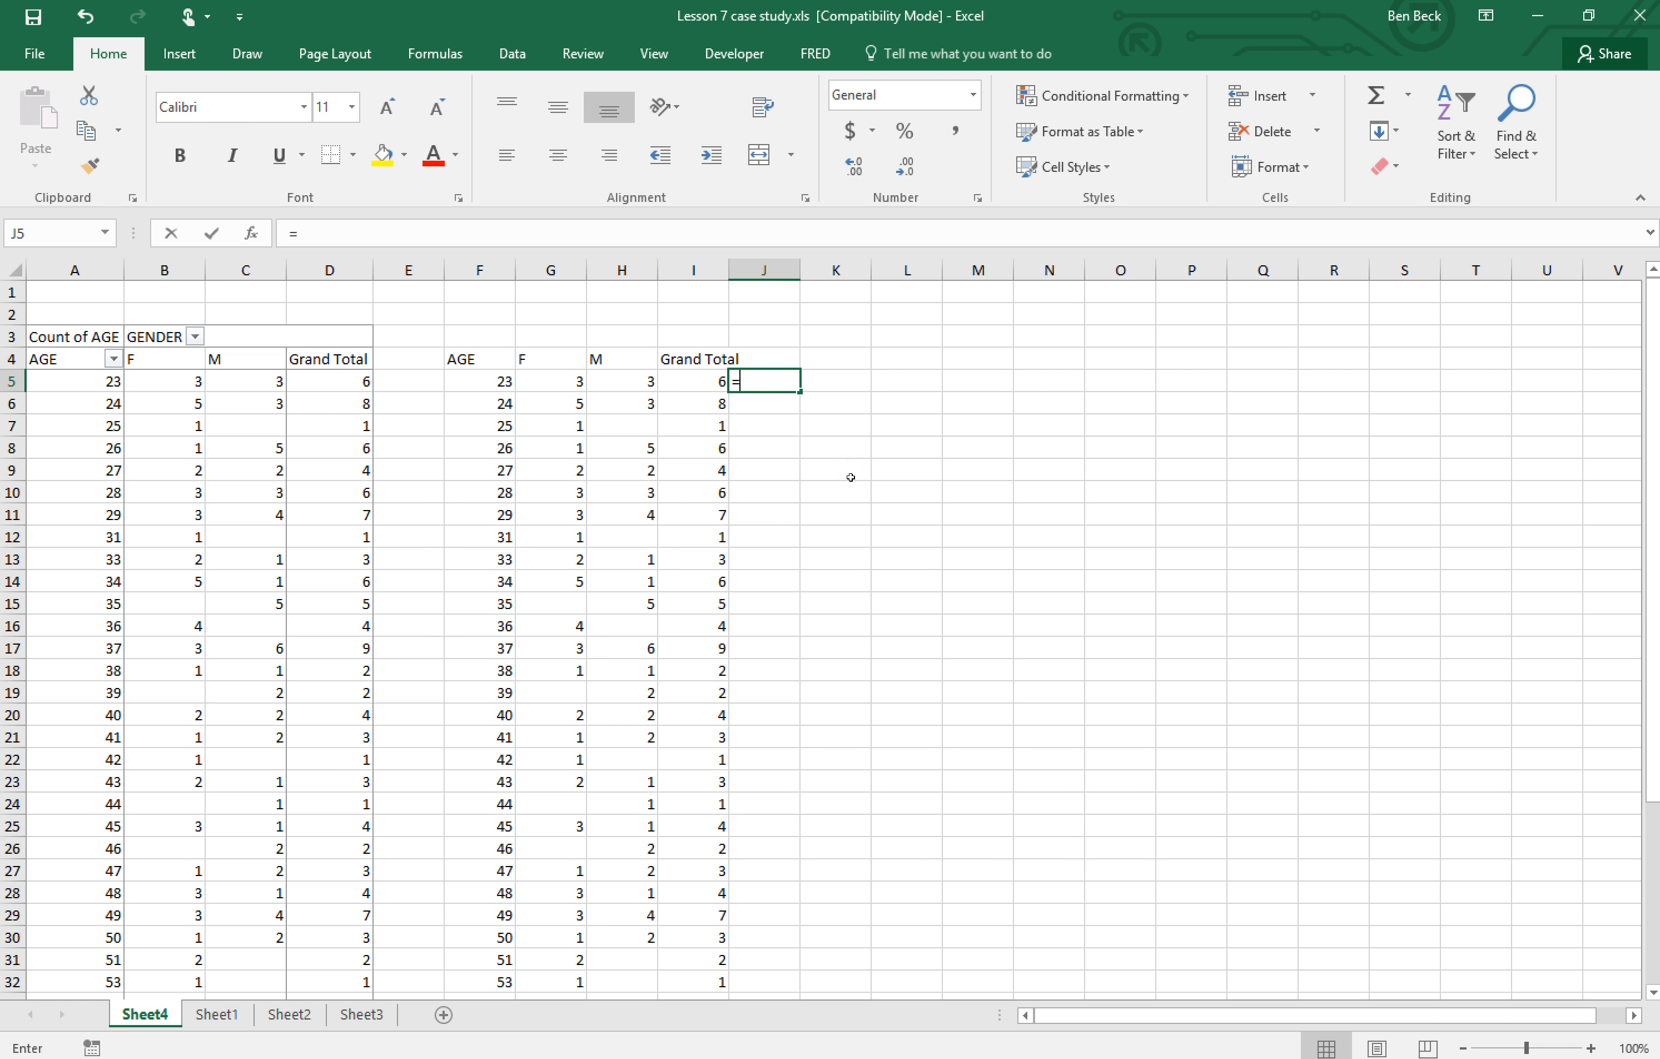
click(706, 382)
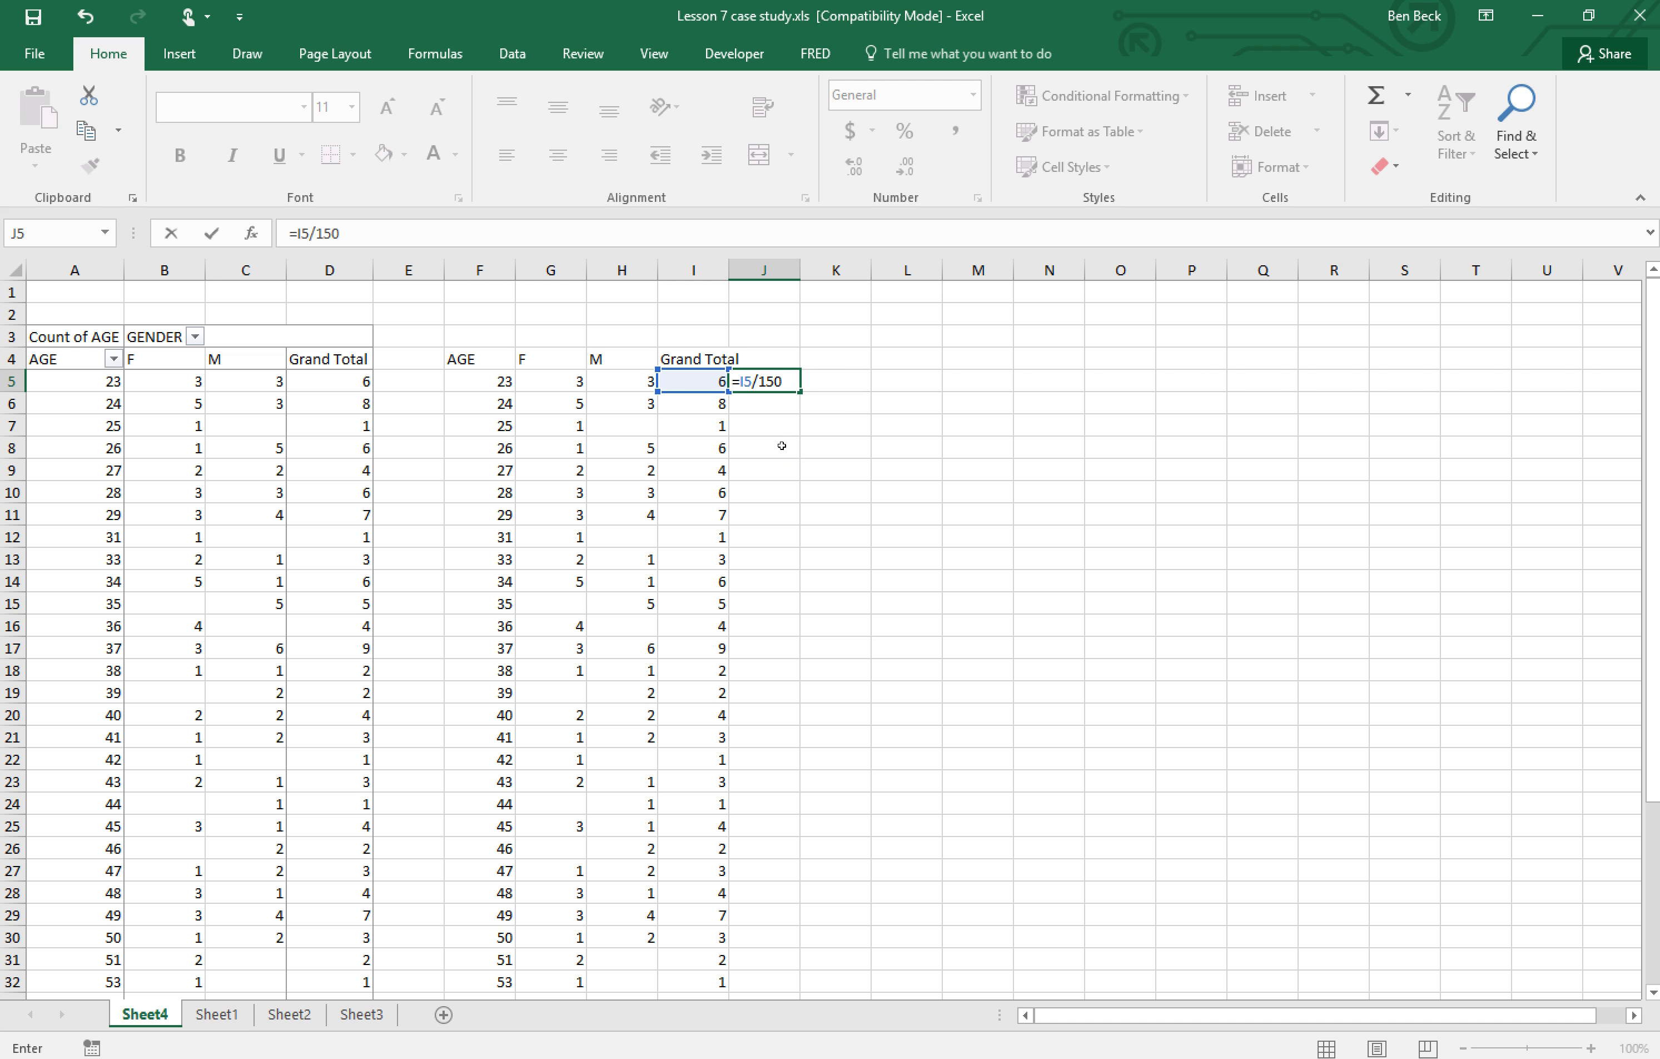
key(Return)
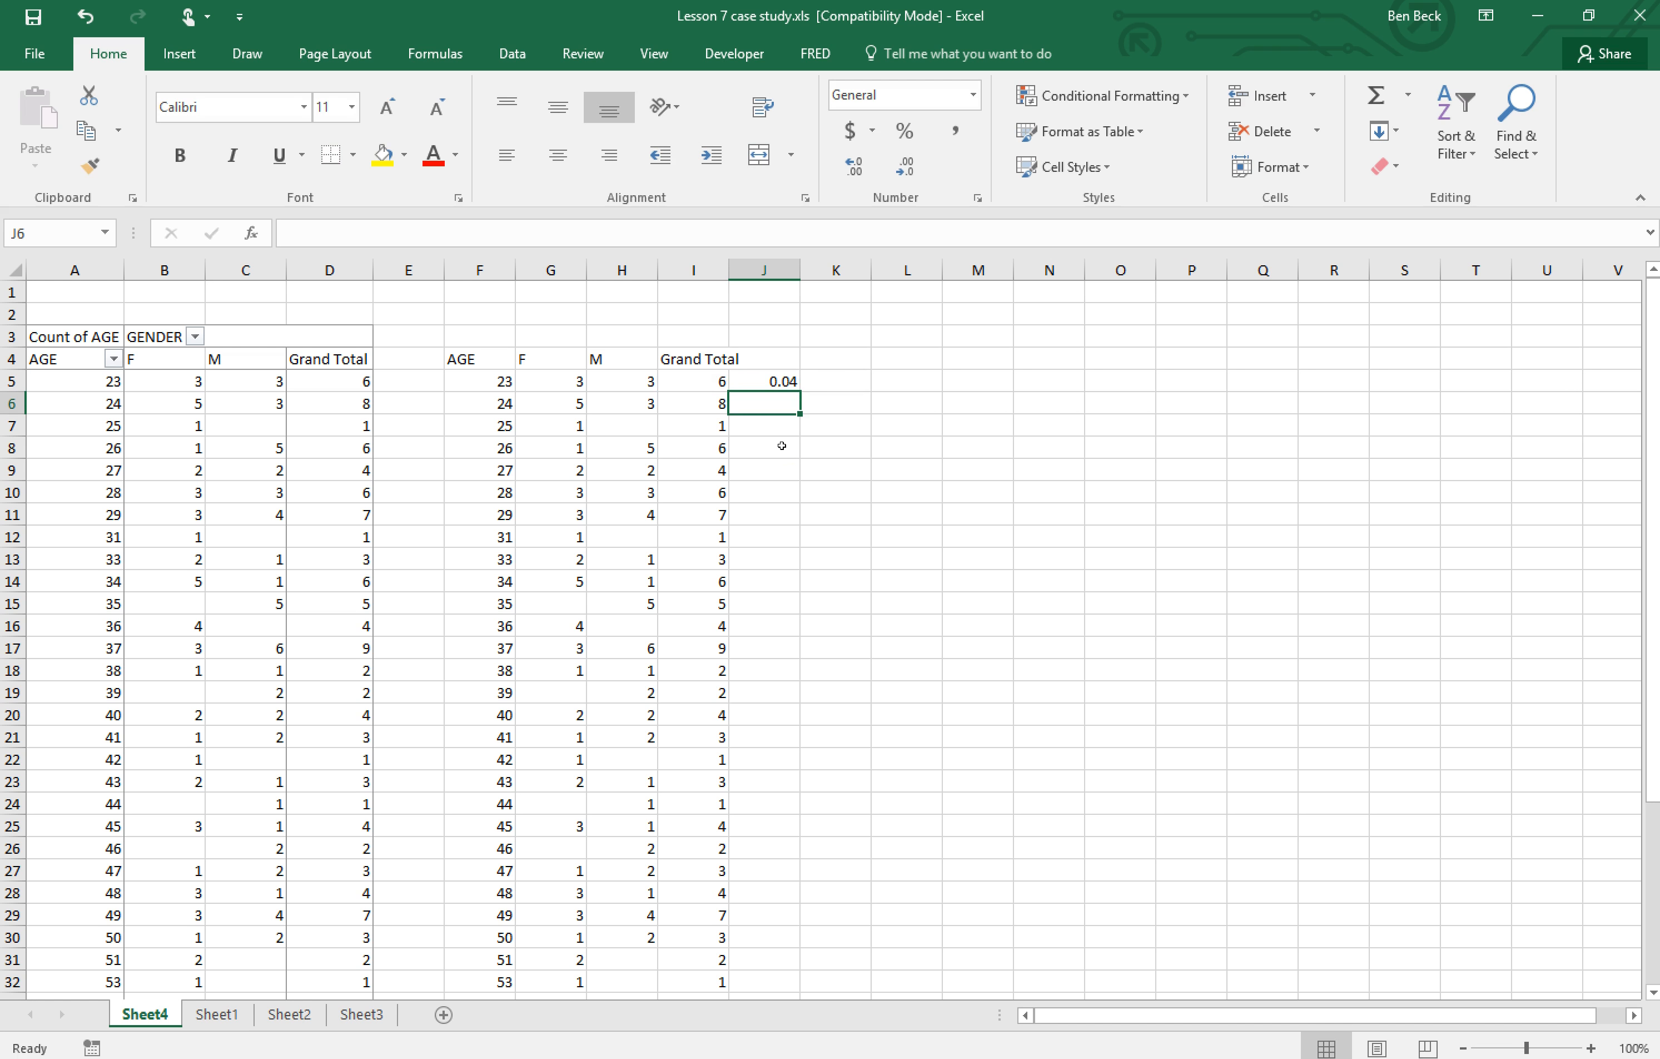
Fill the J5 formula down column J through the Grand Total row, J43.
click(765, 384)
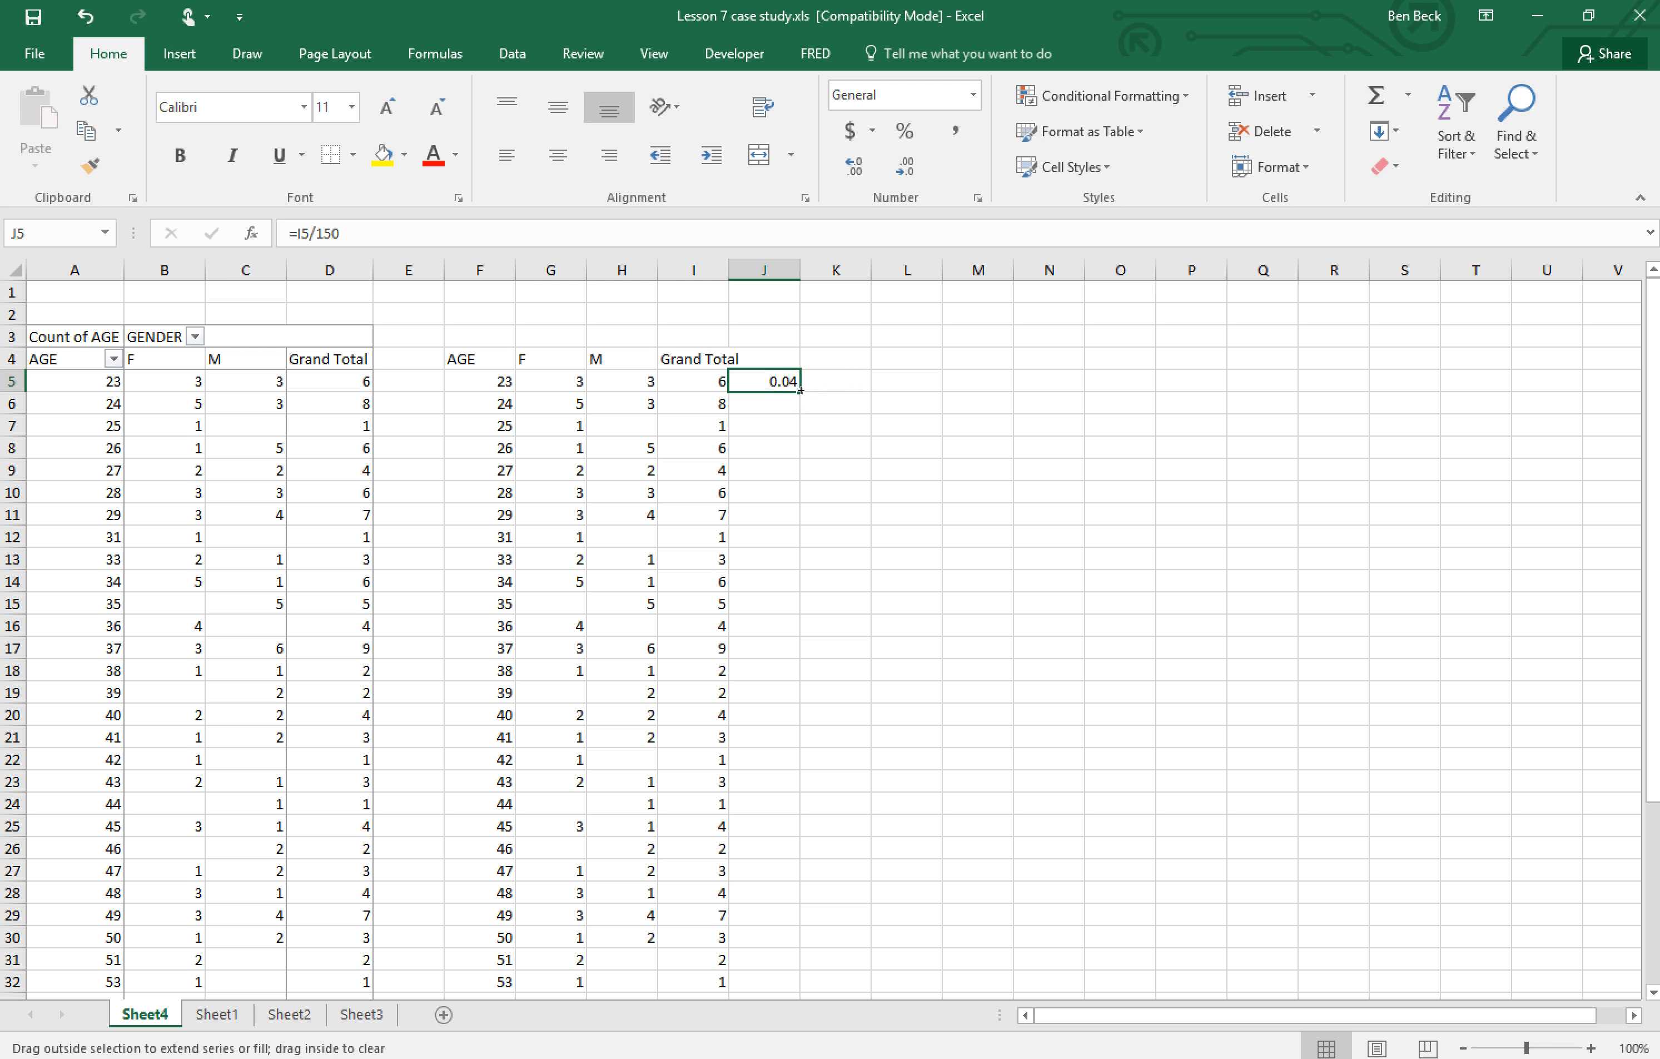
double_click(800, 389)
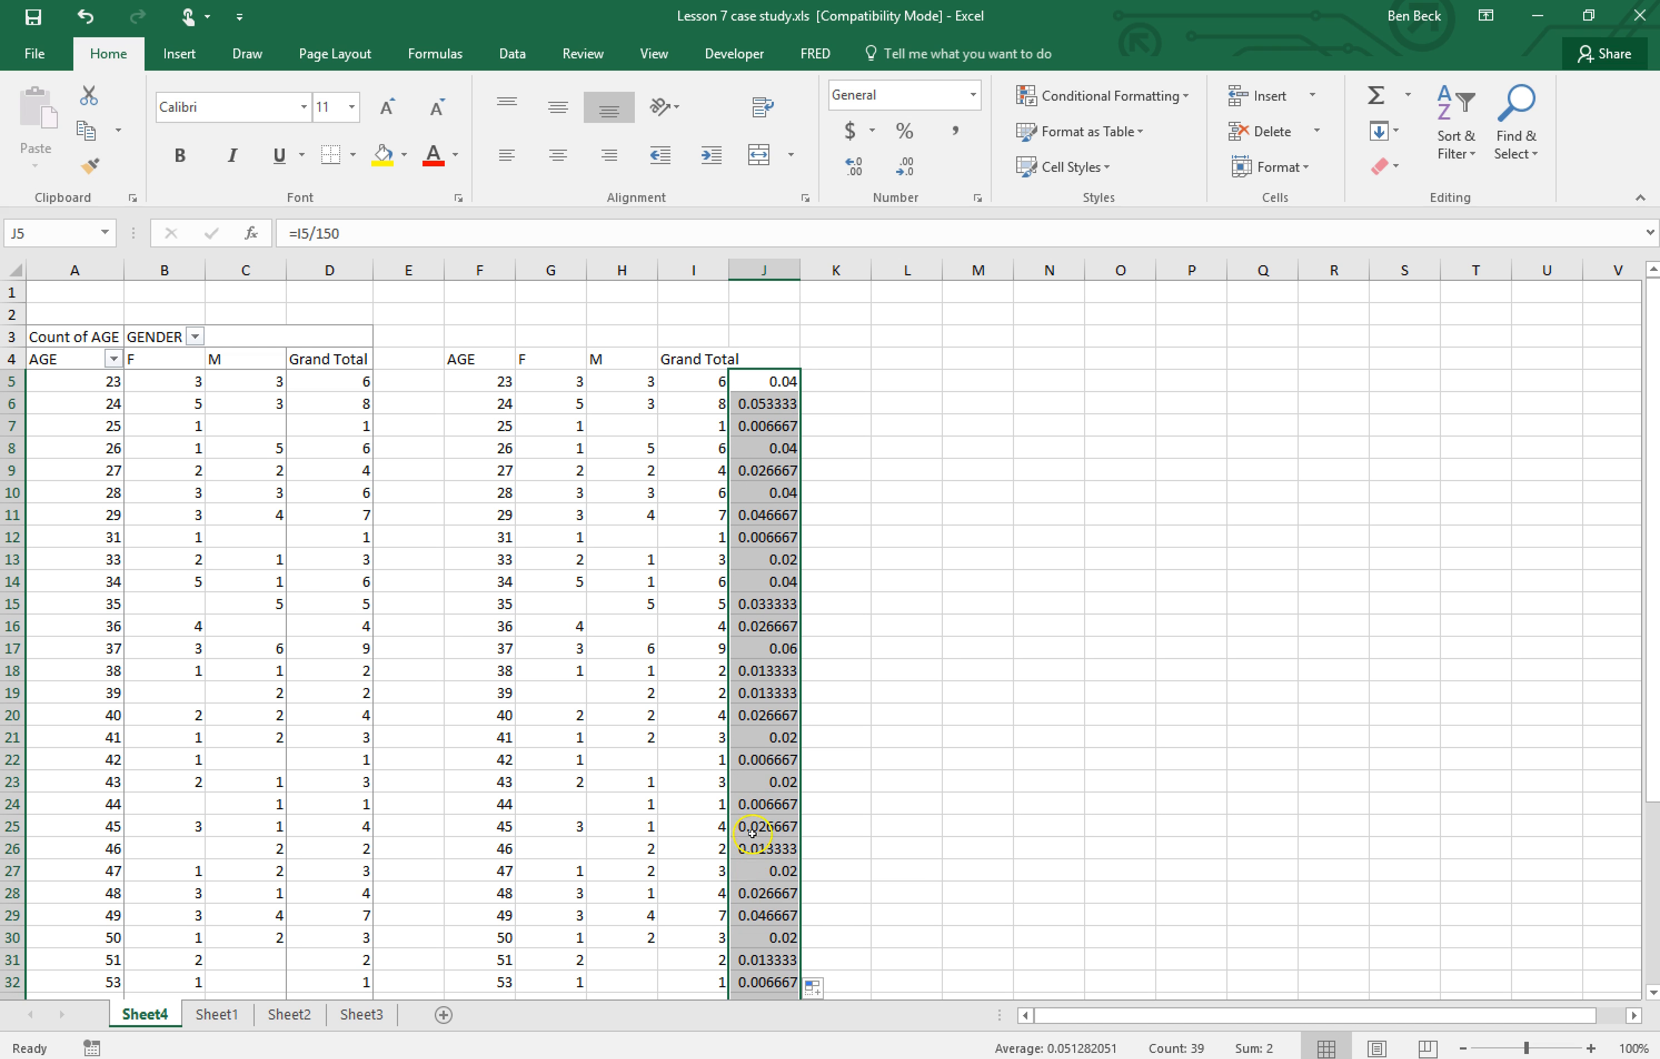
scroll(742, 772, down, 3)
scroll(743, 772, down, 5)
scroll(742, 772, up, 8)
Examine the formulas in J5 and J6 and the proportion in the Grand Total row at J43.
click(772, 404)
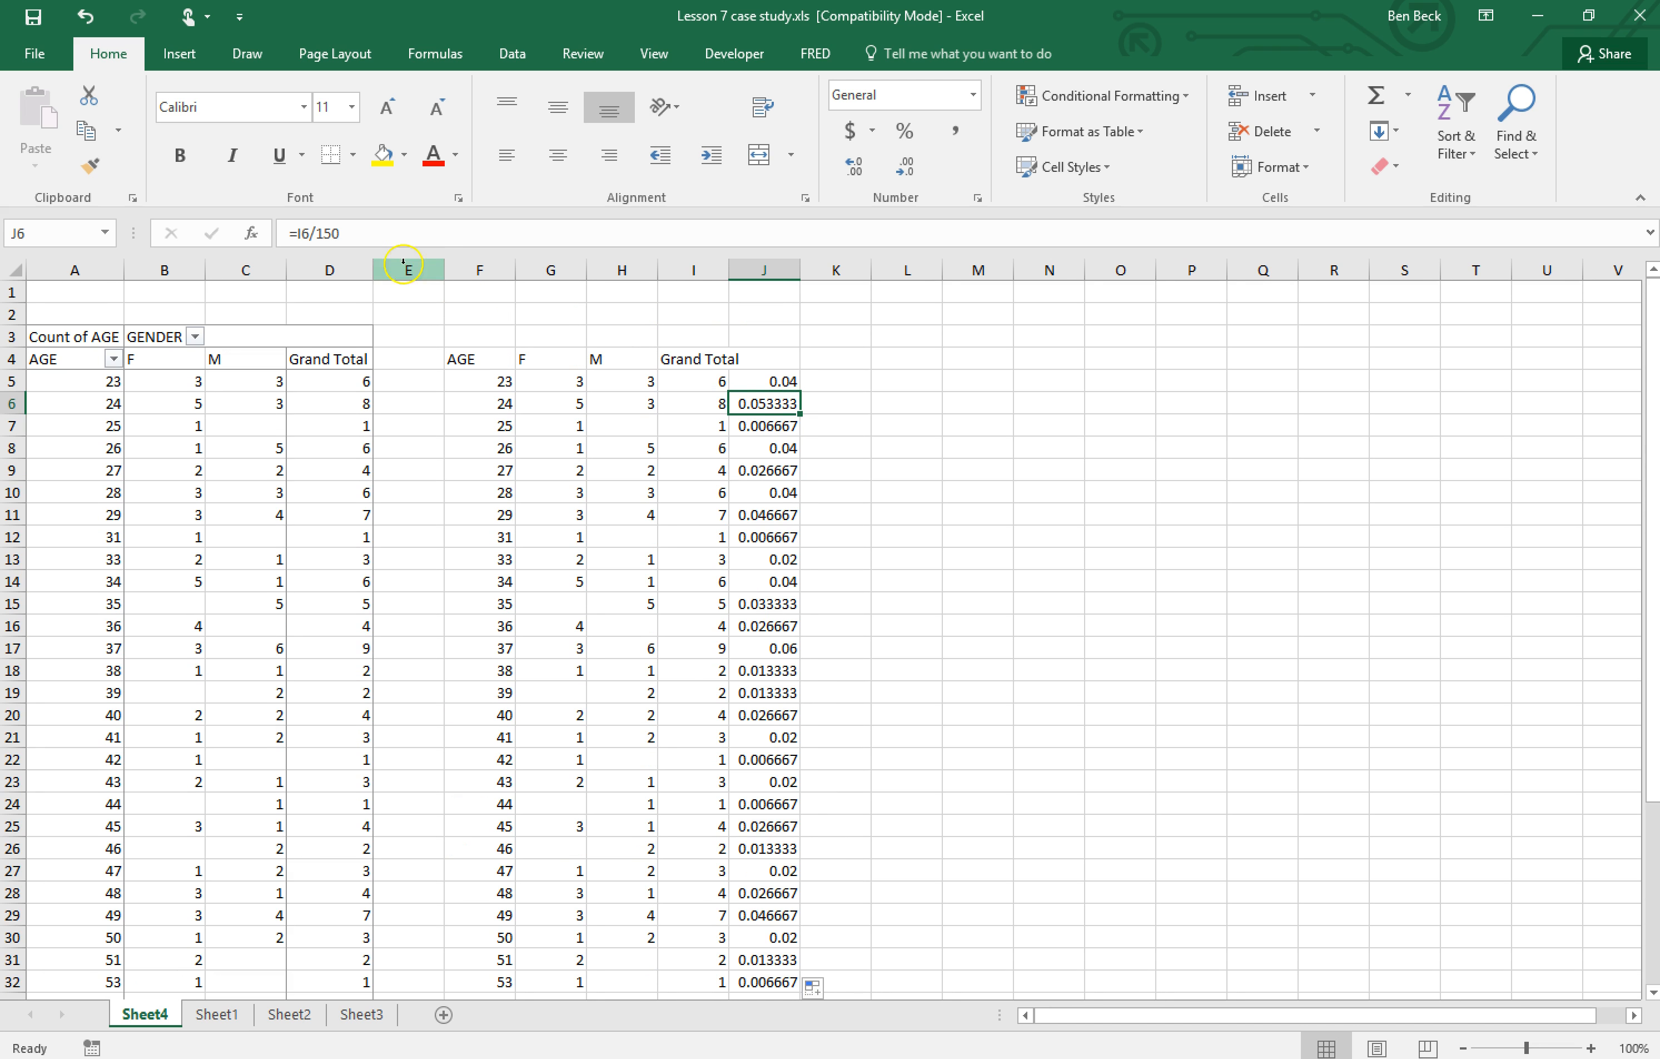
double_click(753, 404)
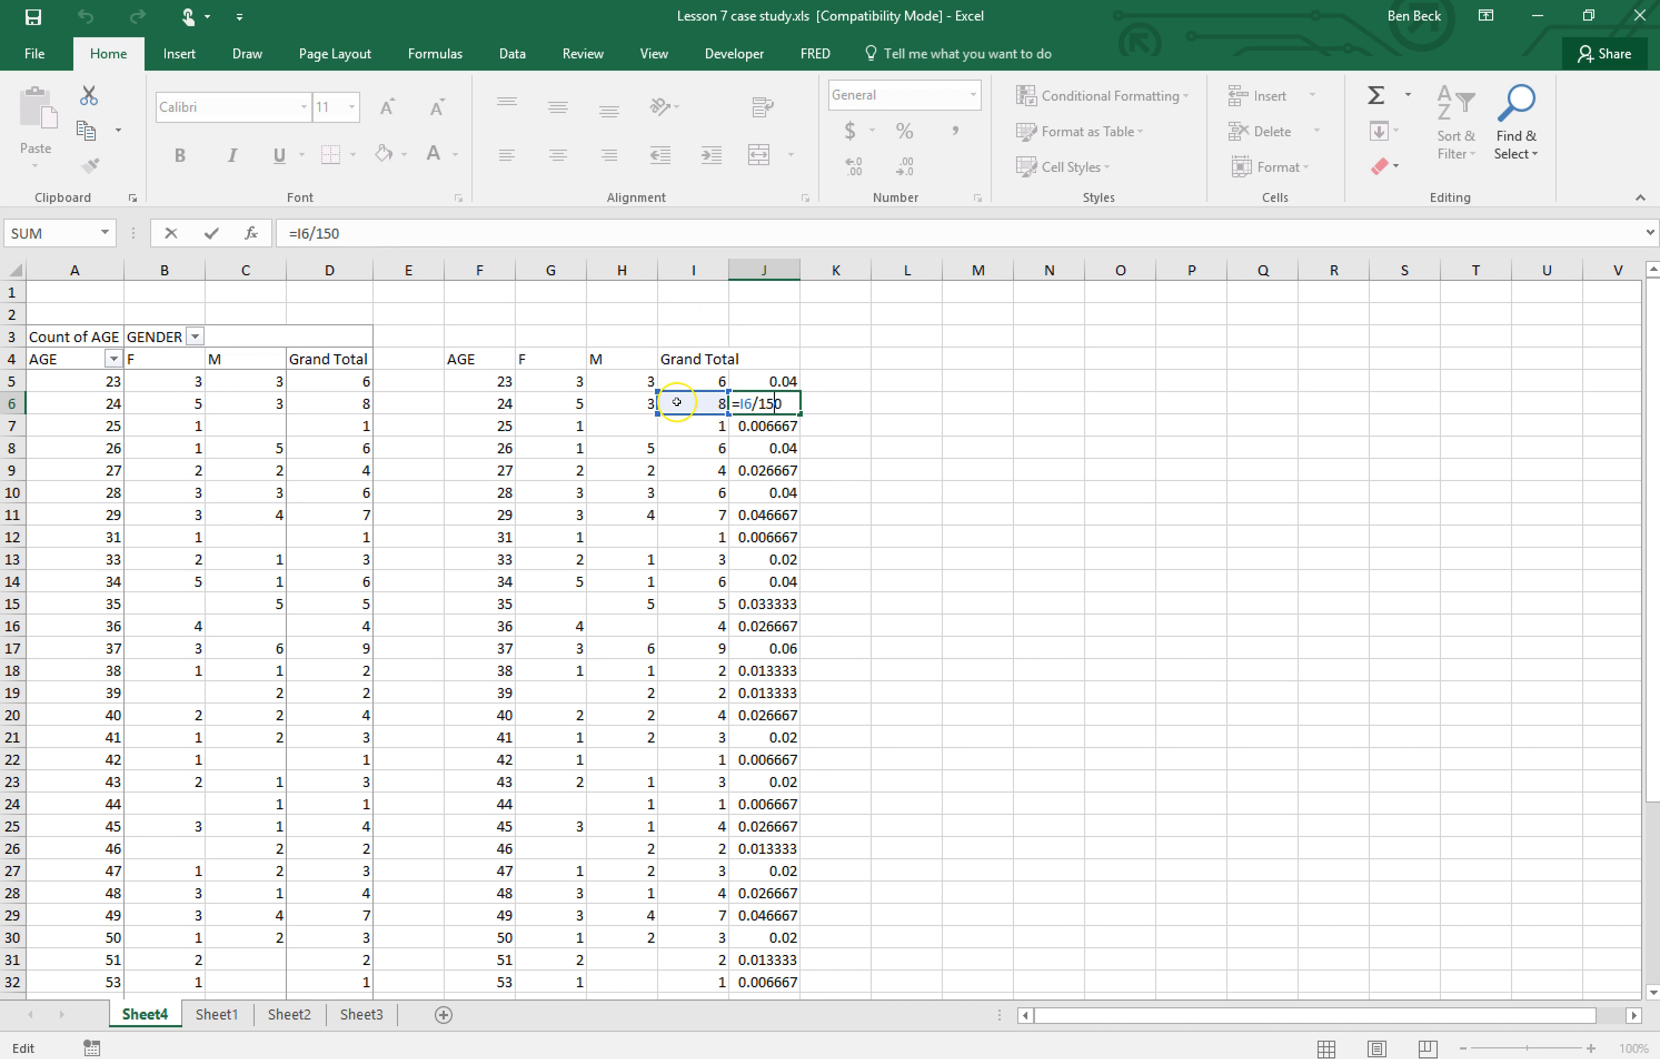
key(Return)
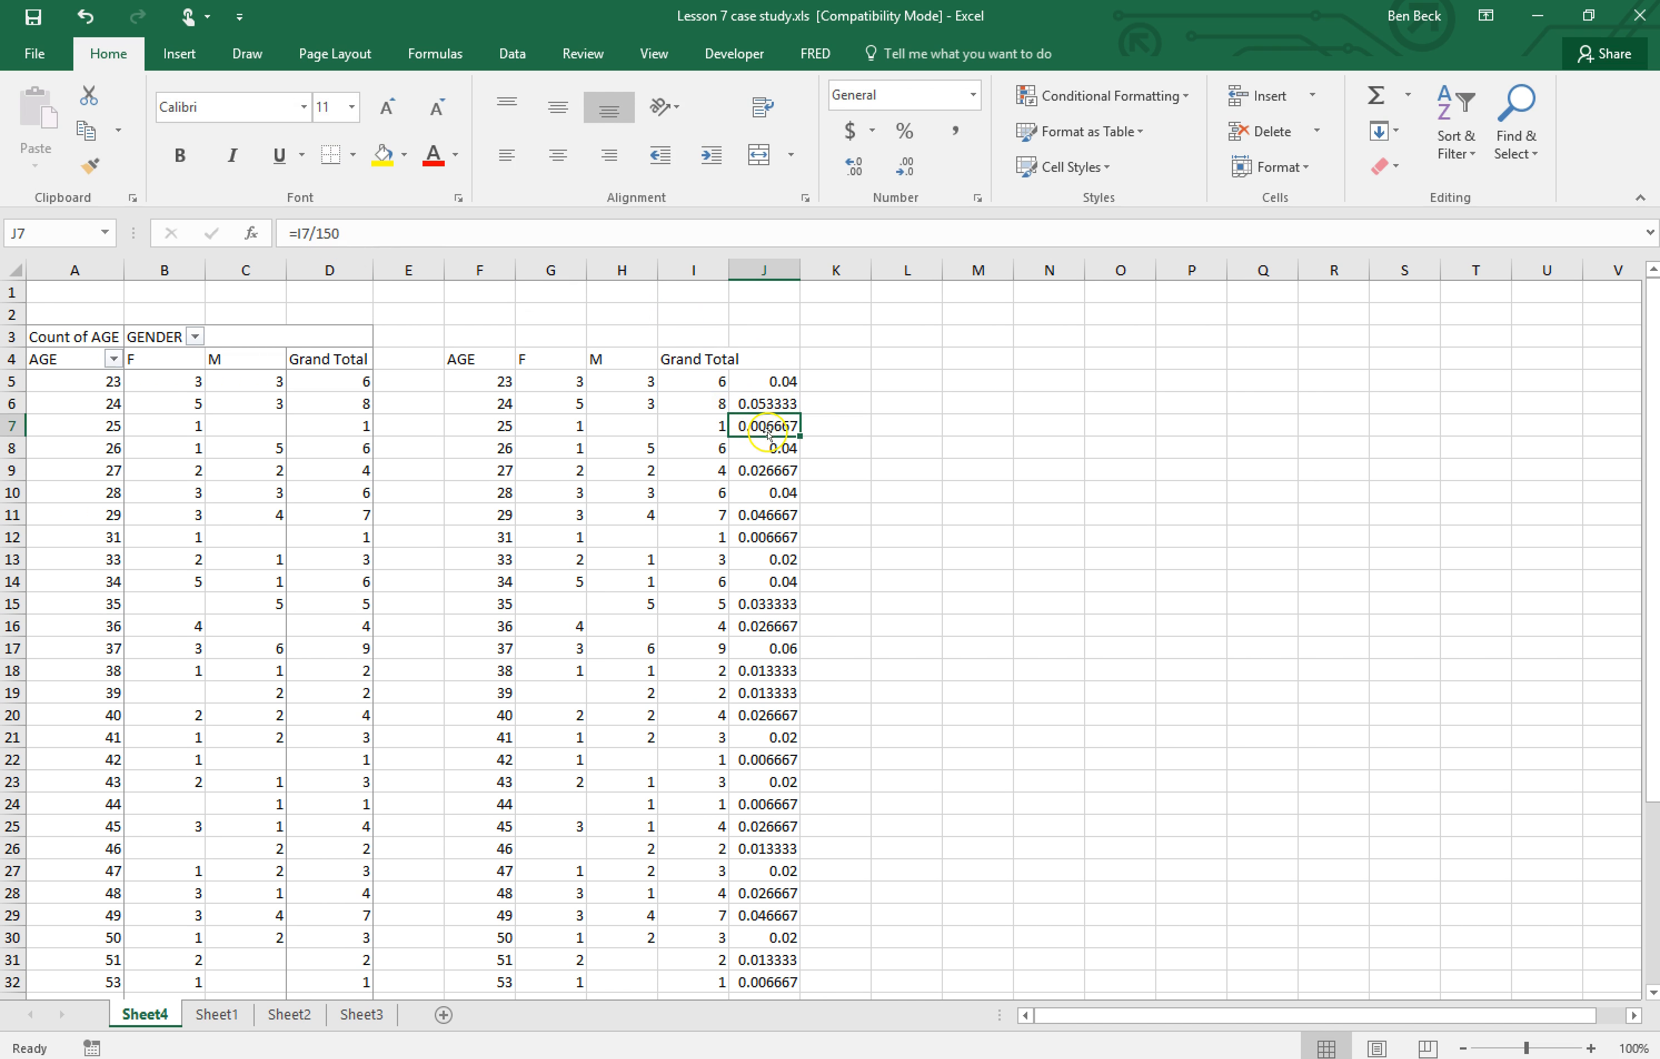
click(766, 378)
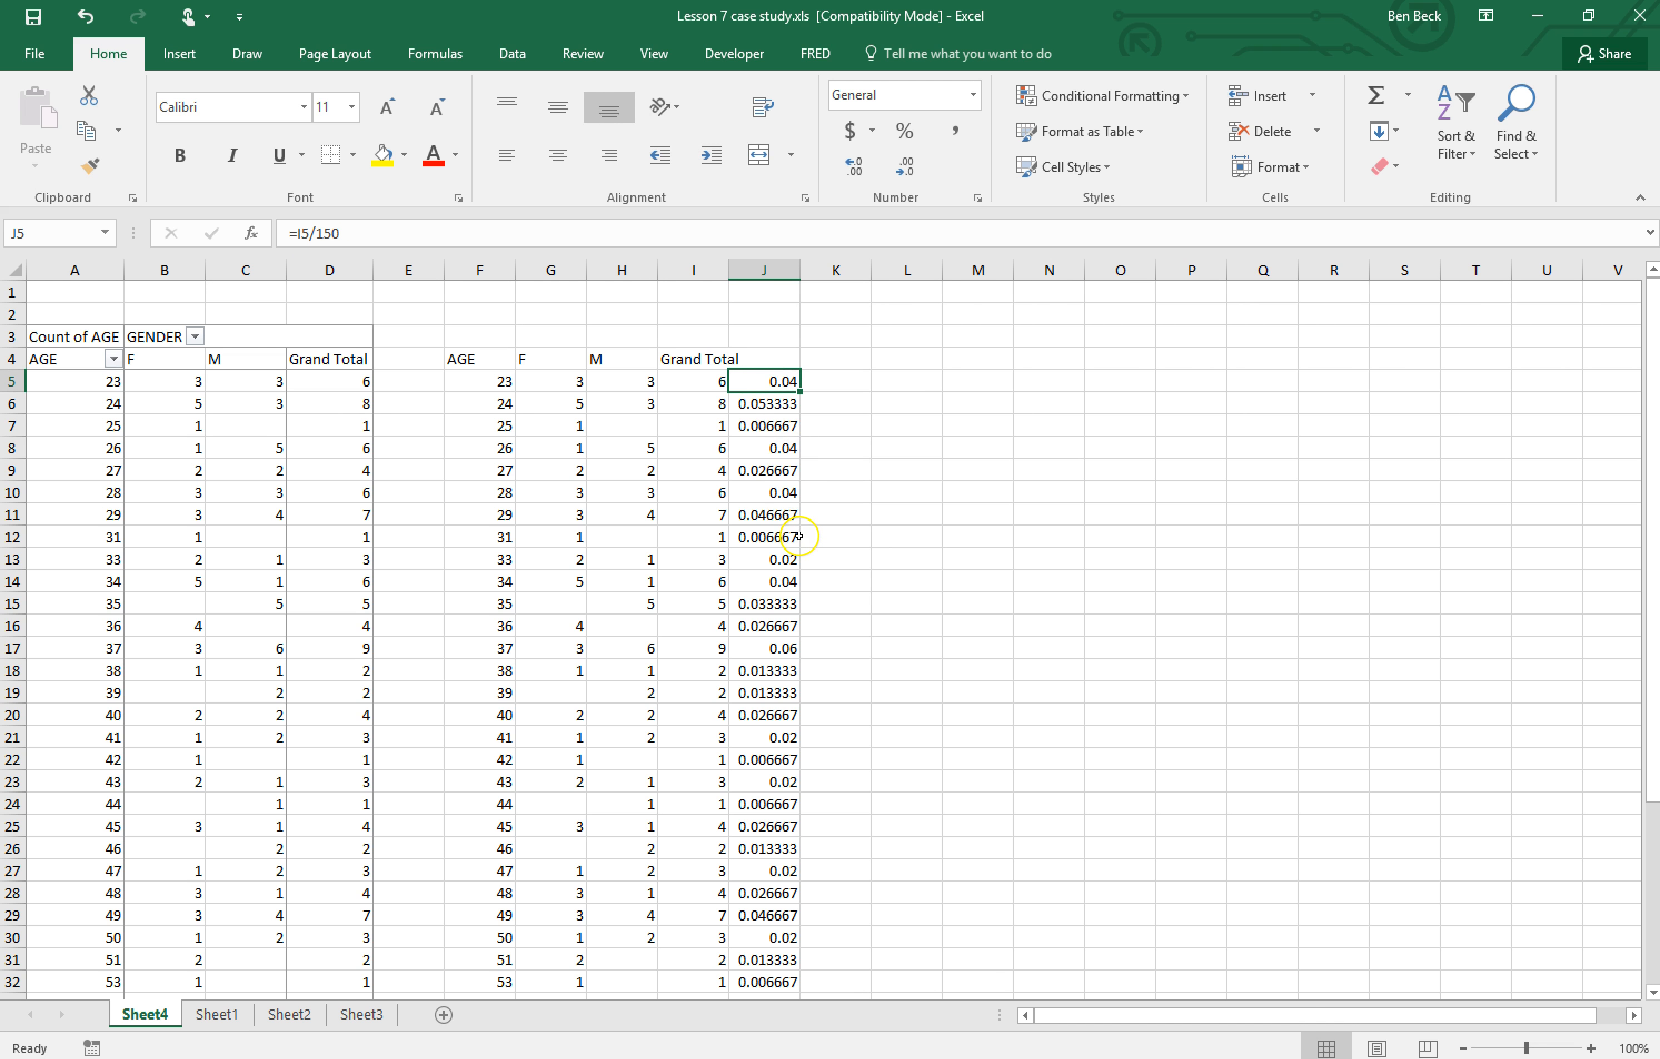
scroll(800, 536, down, 5)
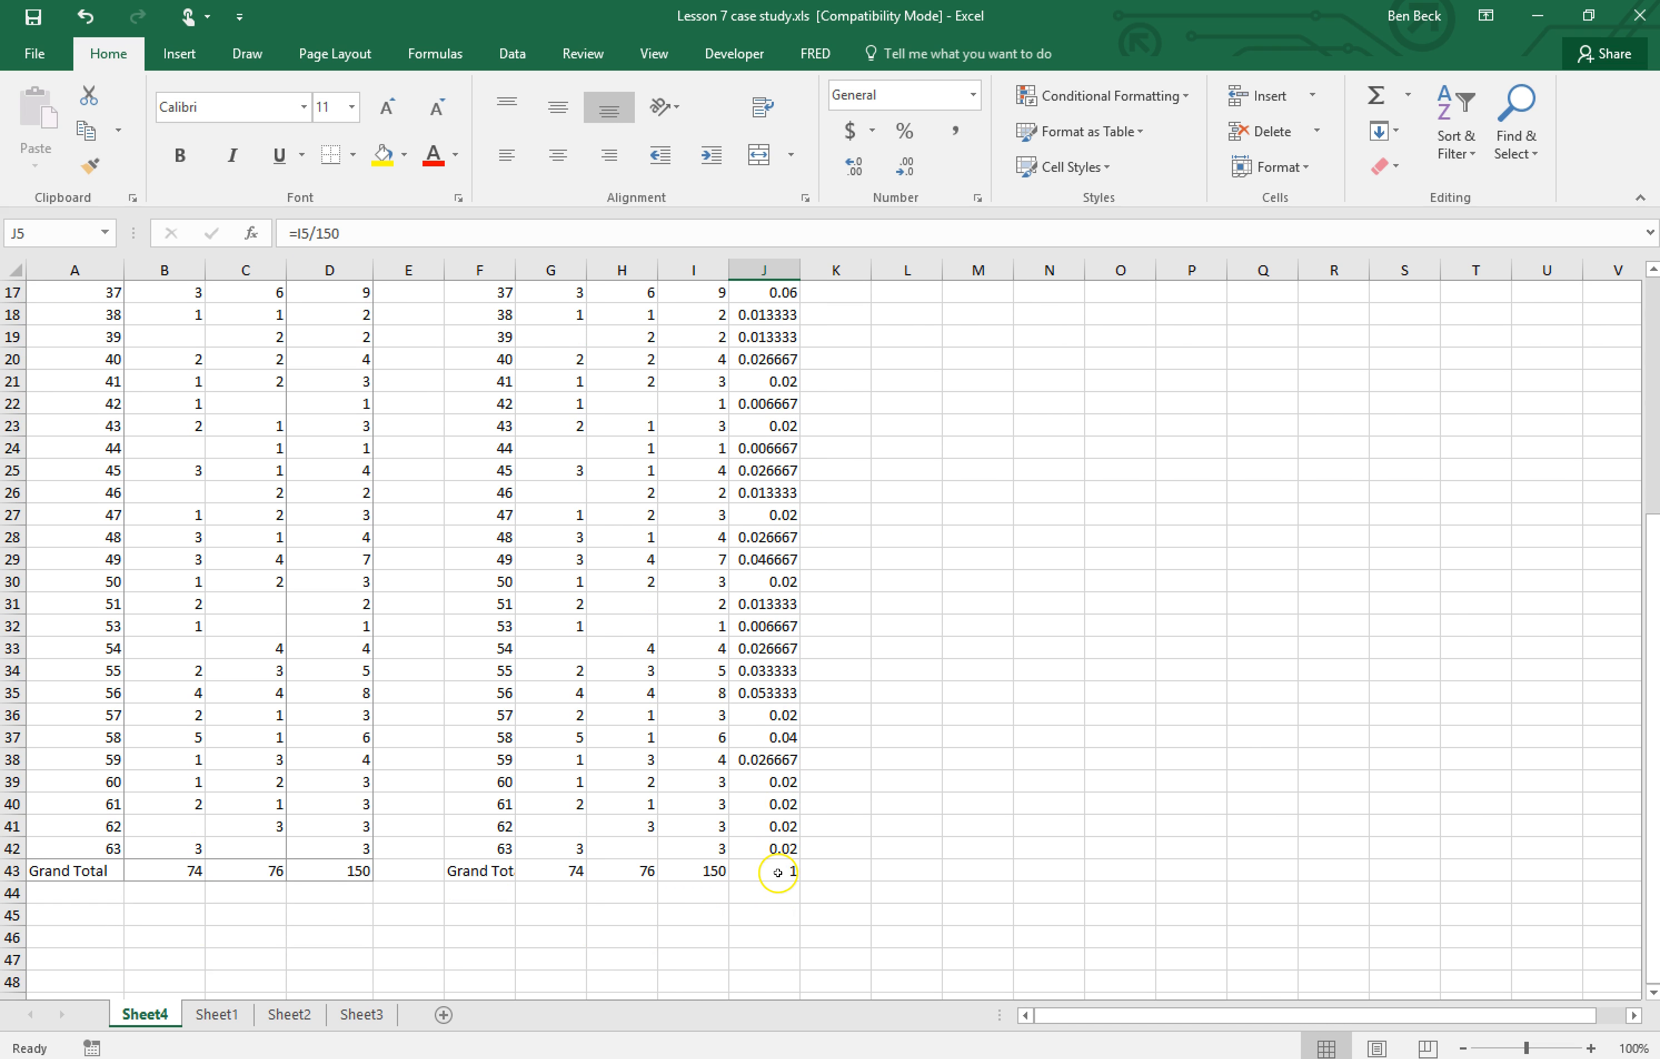
scroll(787, 572, up, 5)
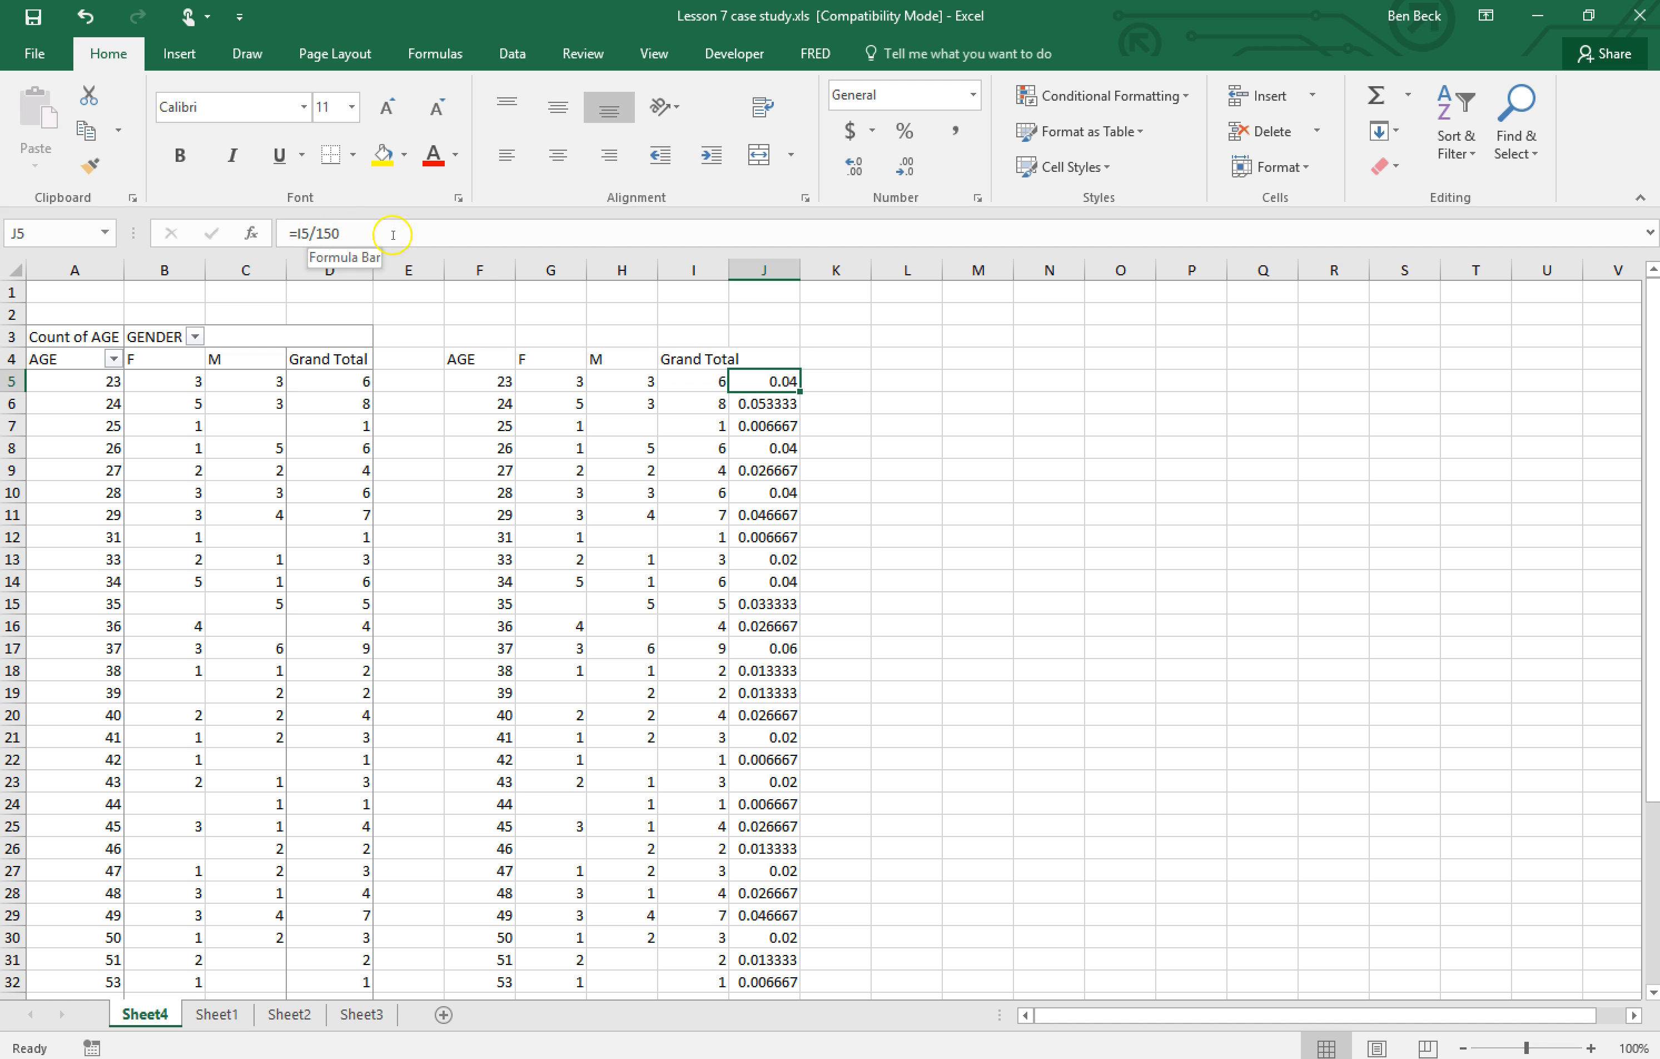
key(Down)
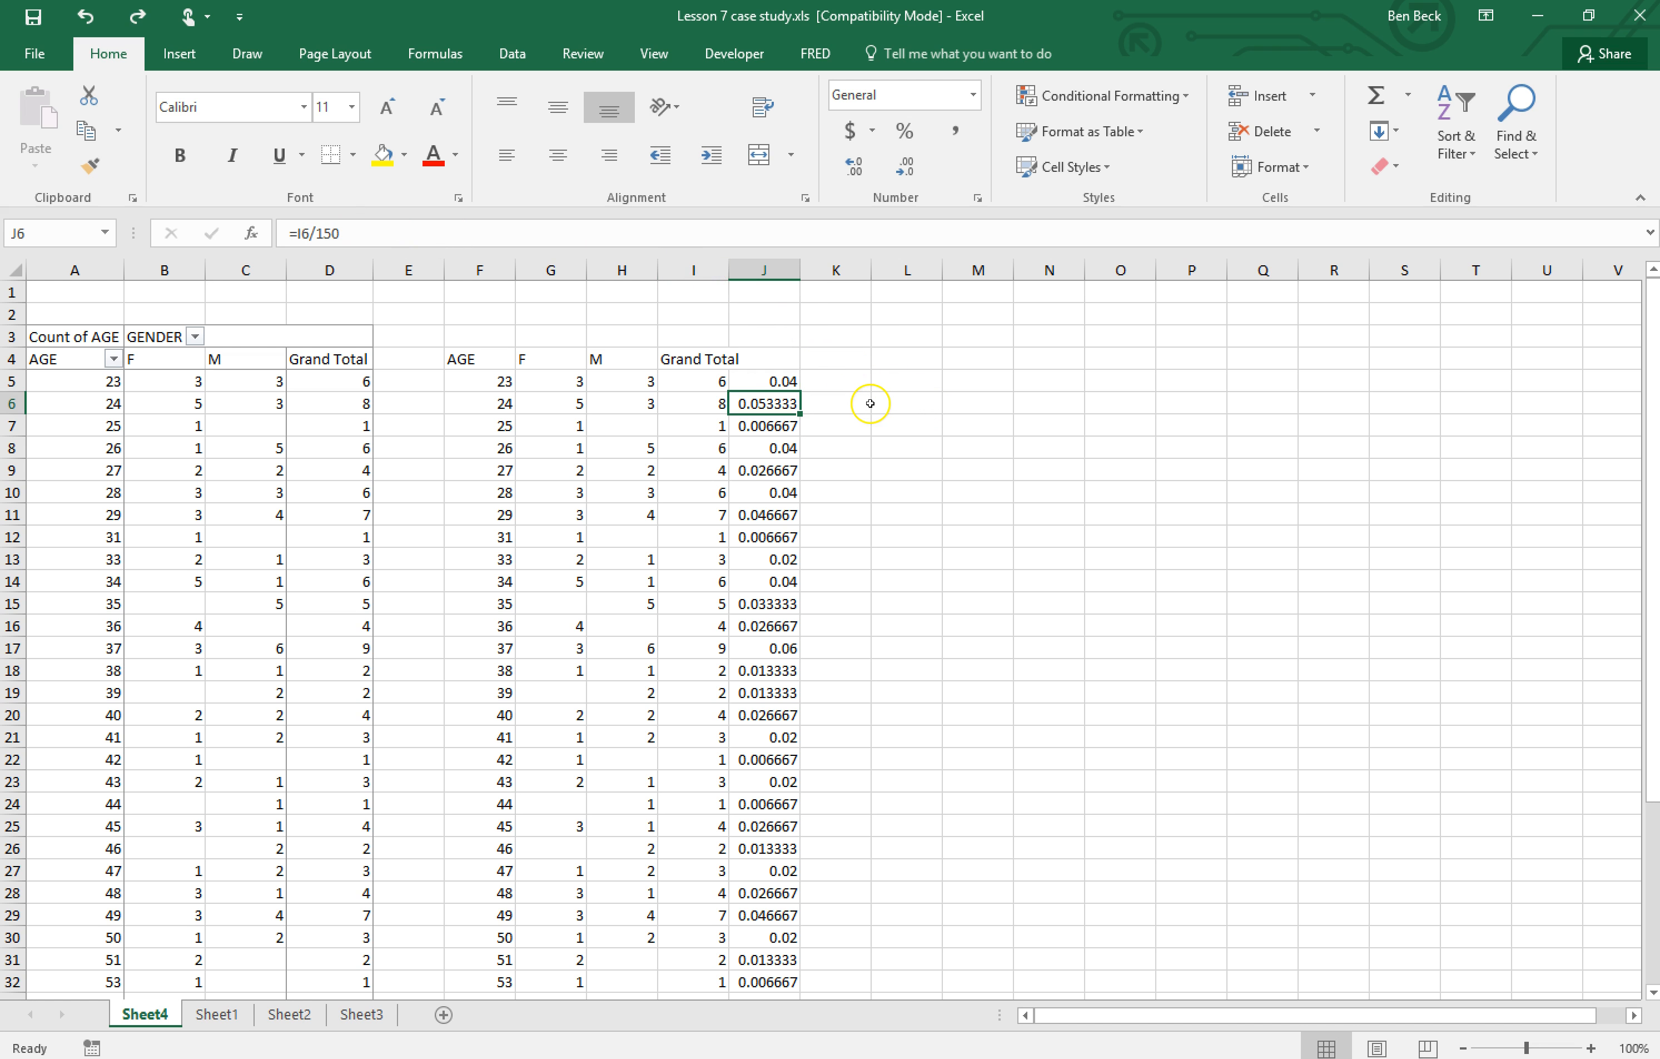
Undo the fill down column J and erase the division by 150 from the J5 formula.
key(ctrl+z)
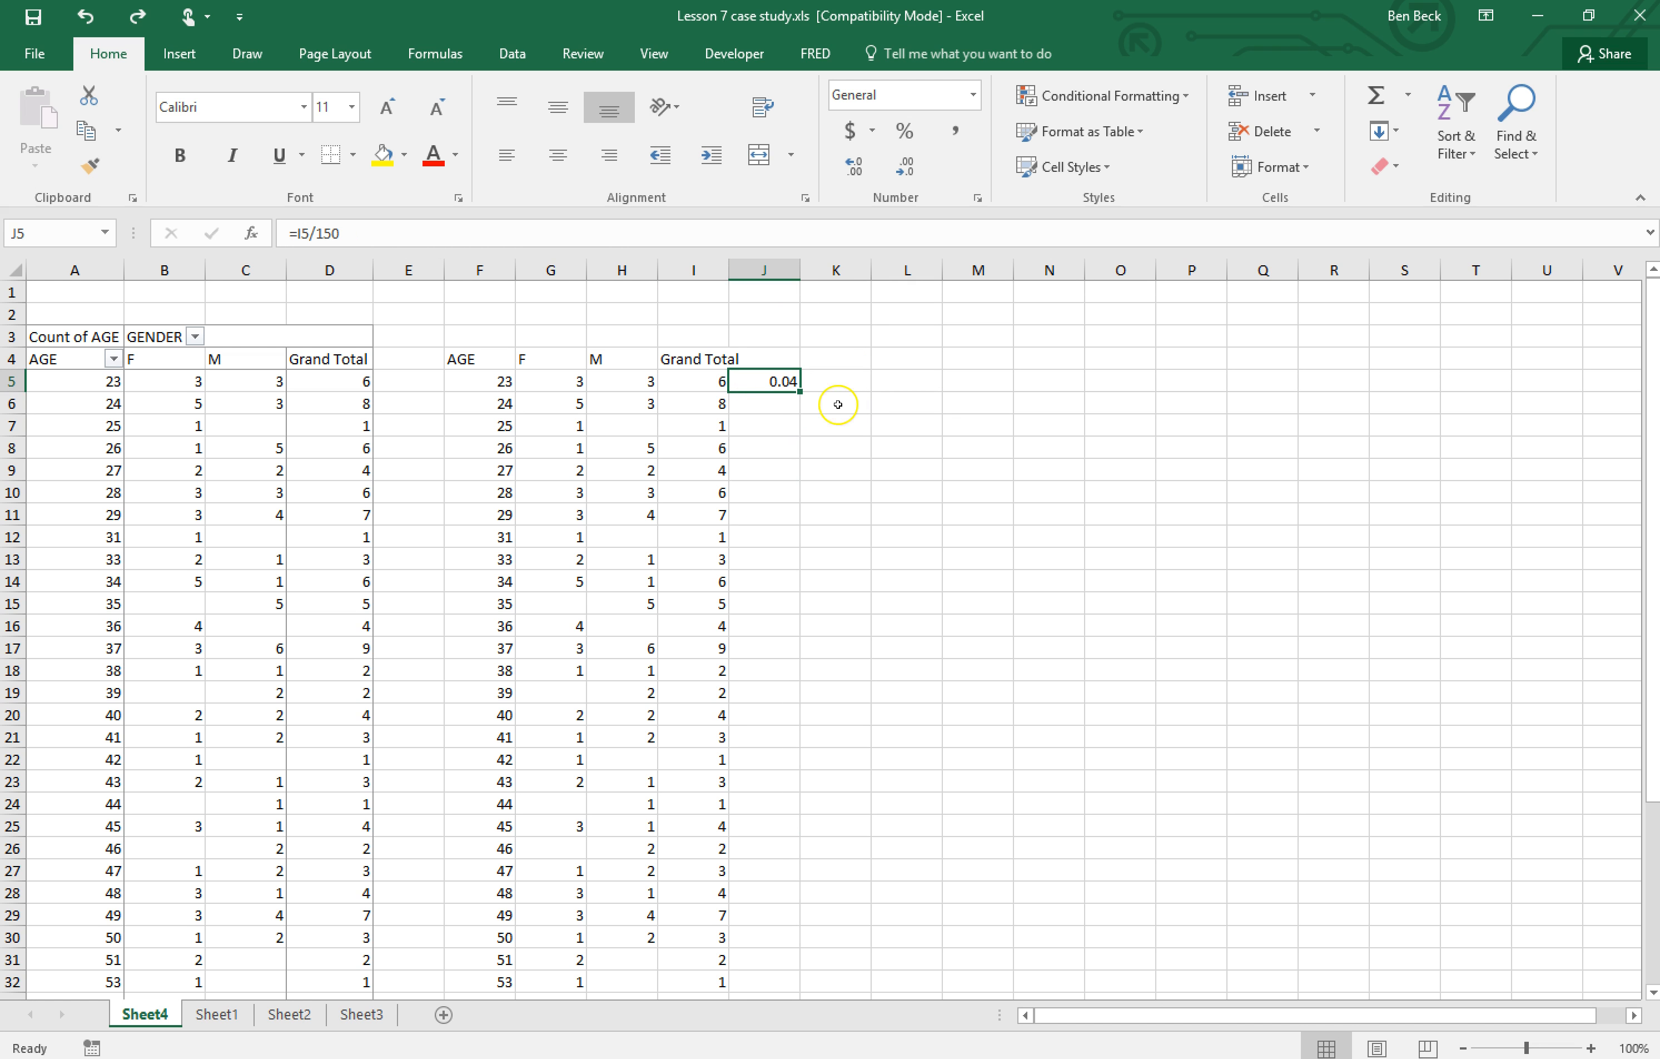
click(315, 233)
drag(316, 233, 359, 233)
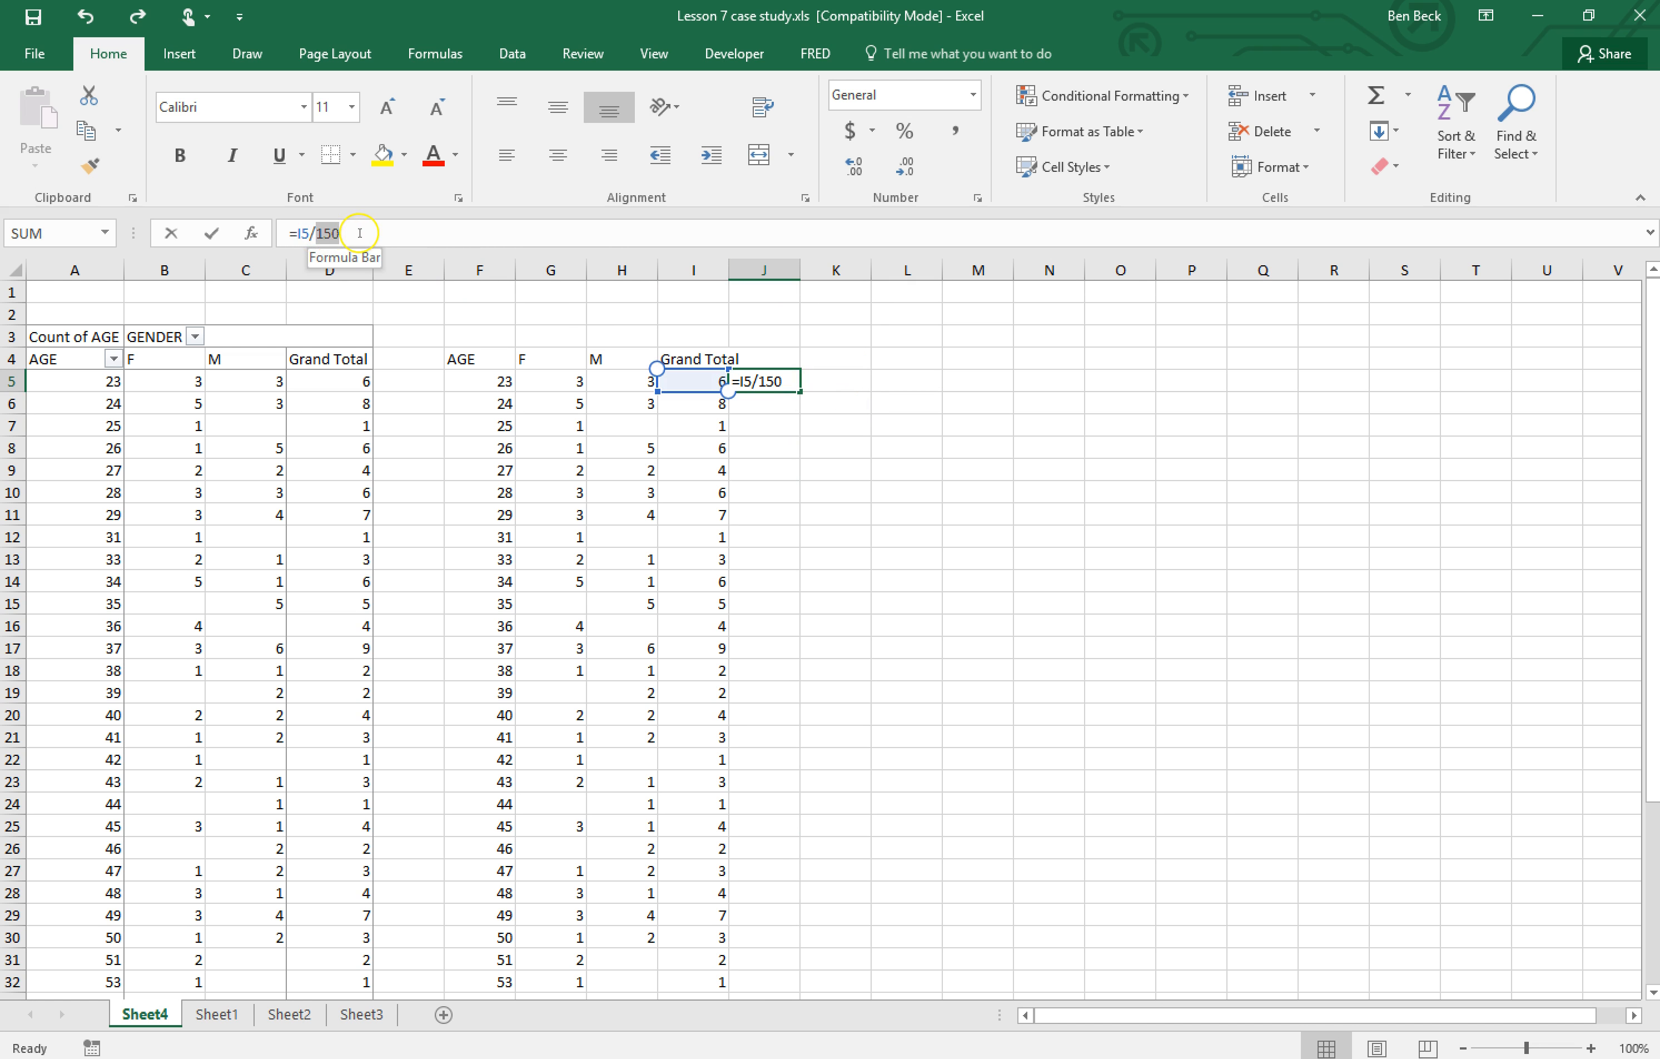
key(BackSpace)
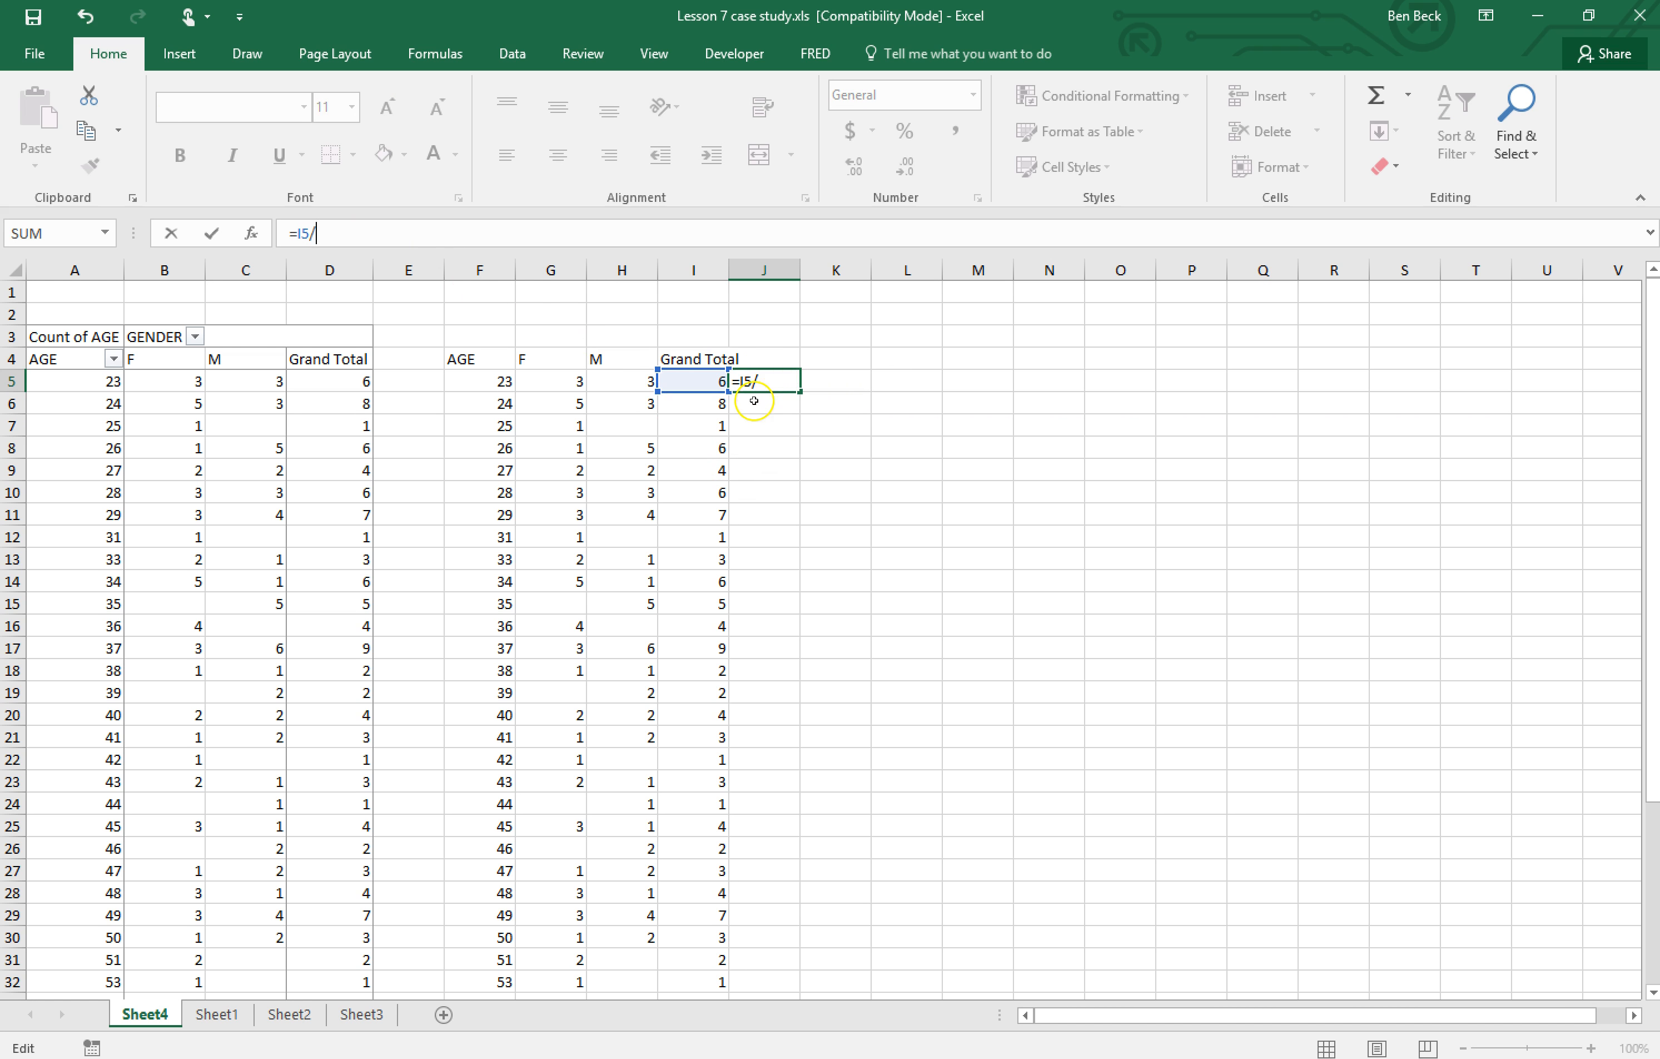
key(BackSpace)
key(BackSpace)
key(BackSpace)
key(BackSpace)
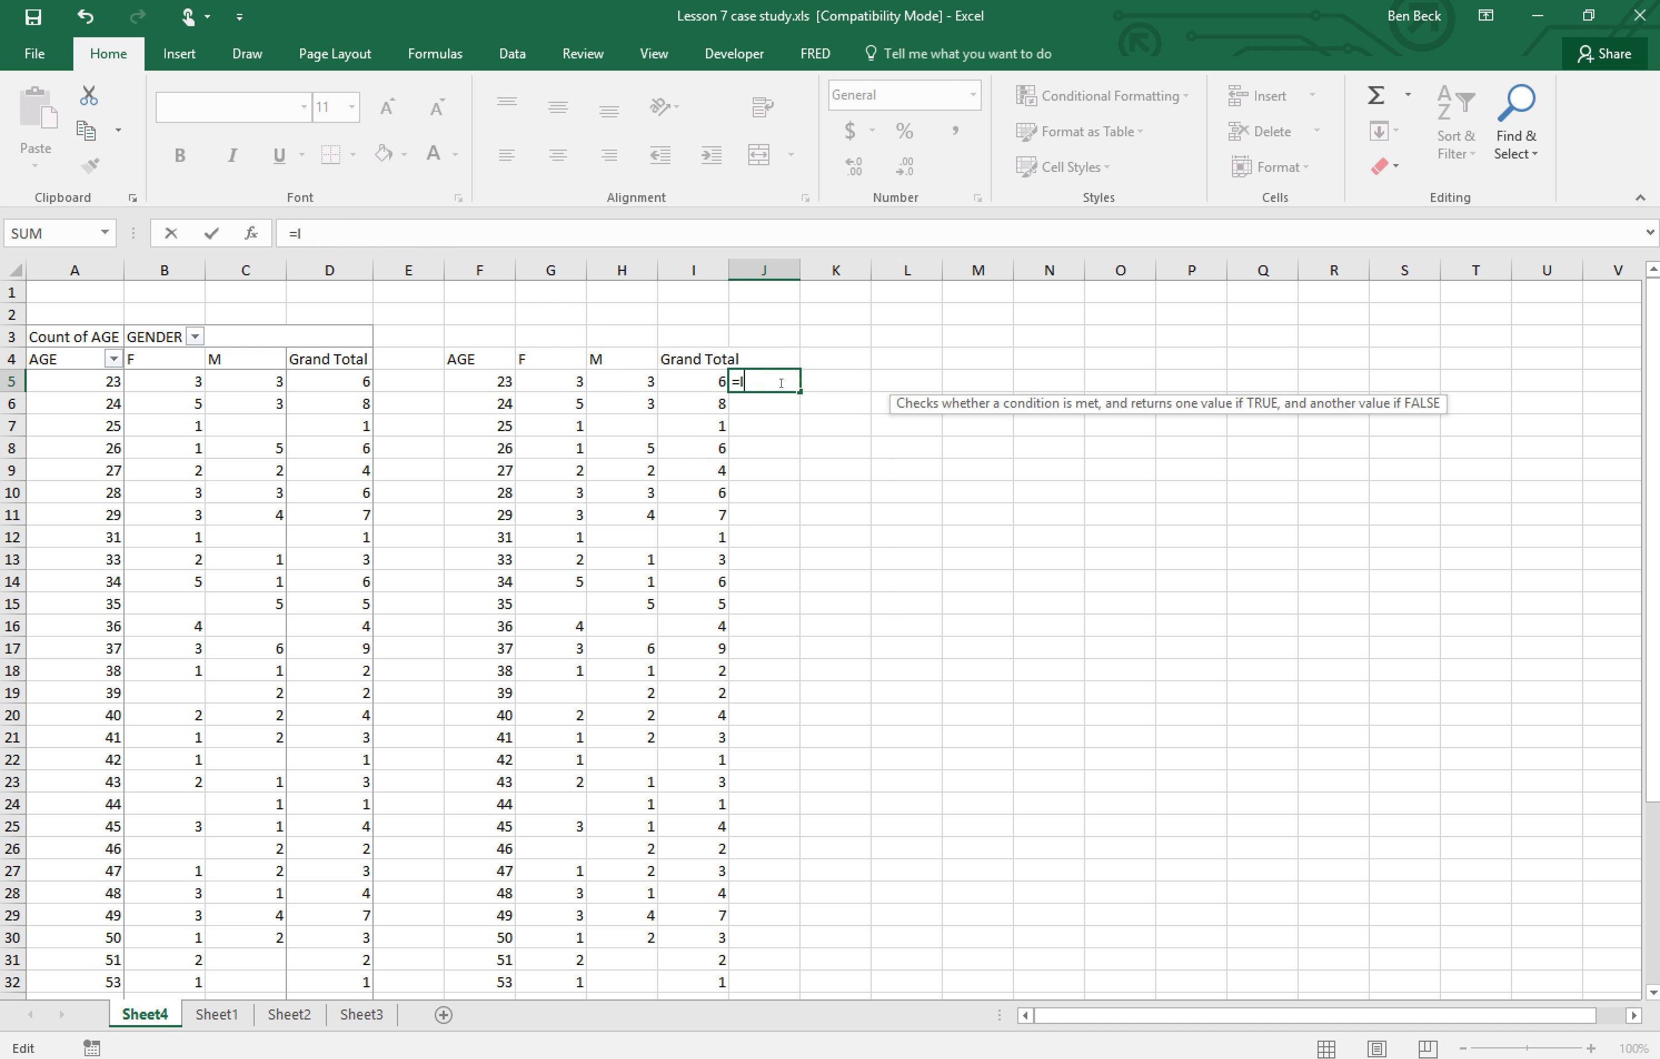
Enter the formula =I5/I43 in J5 and fill it down column J through J43.
text(=)
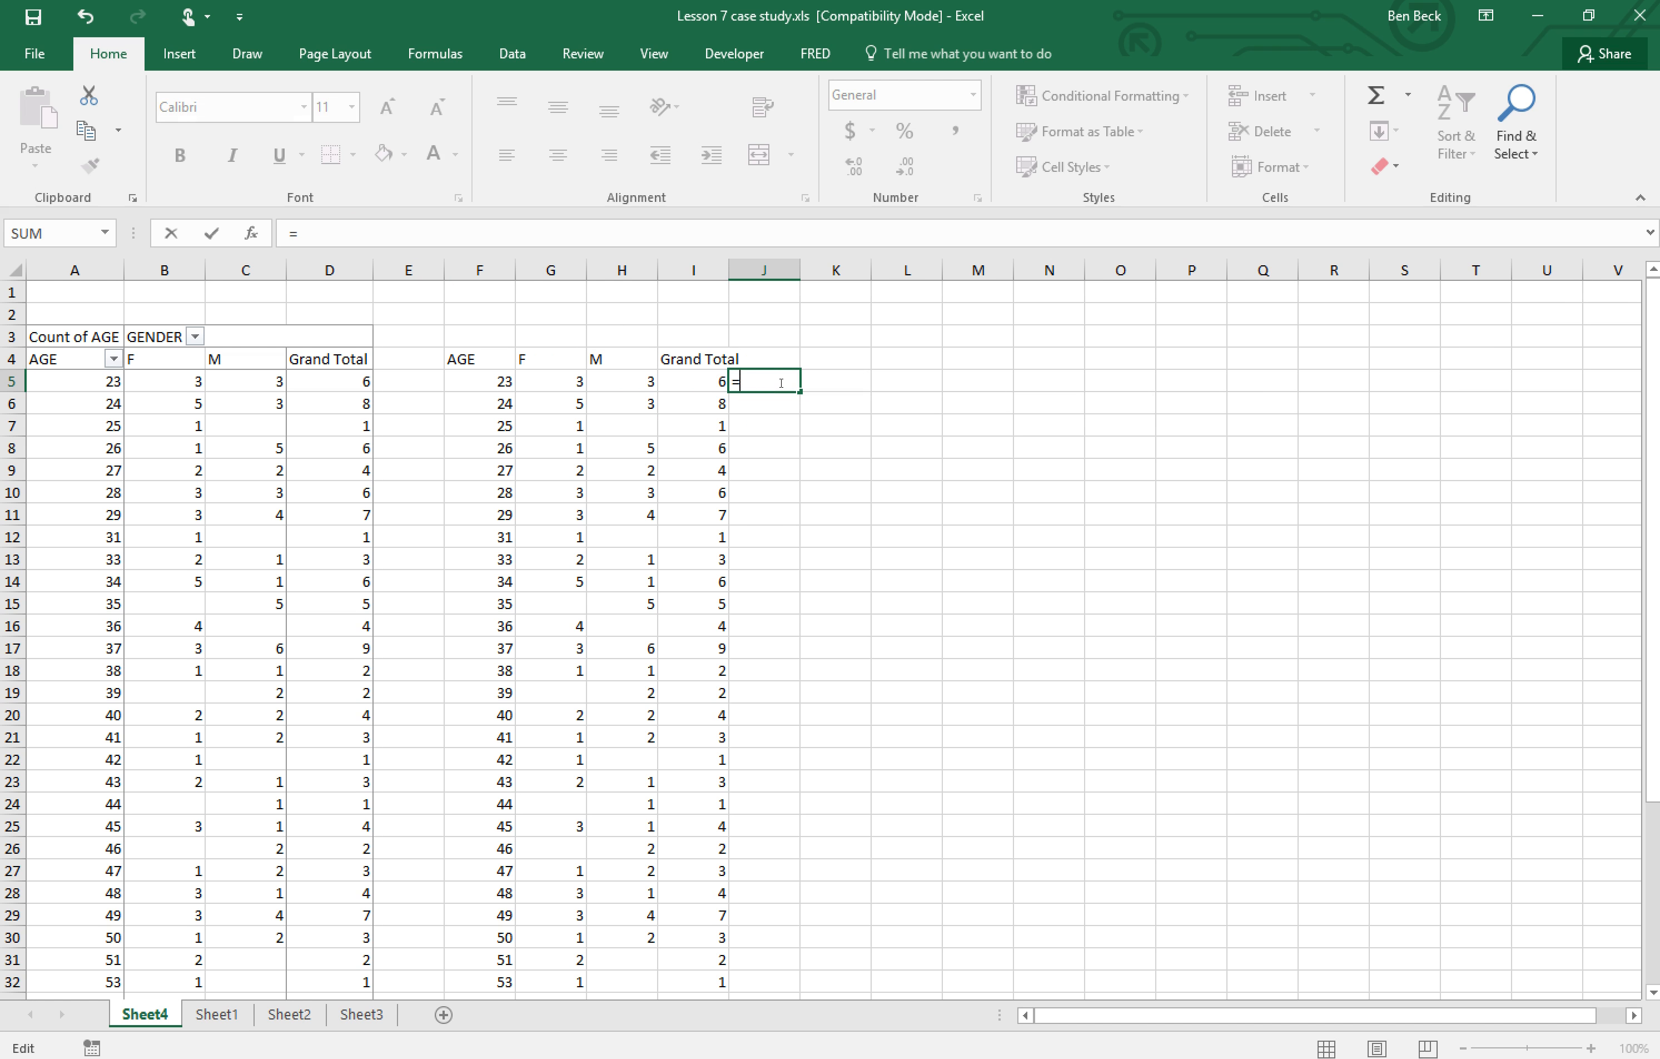
click(691, 381)
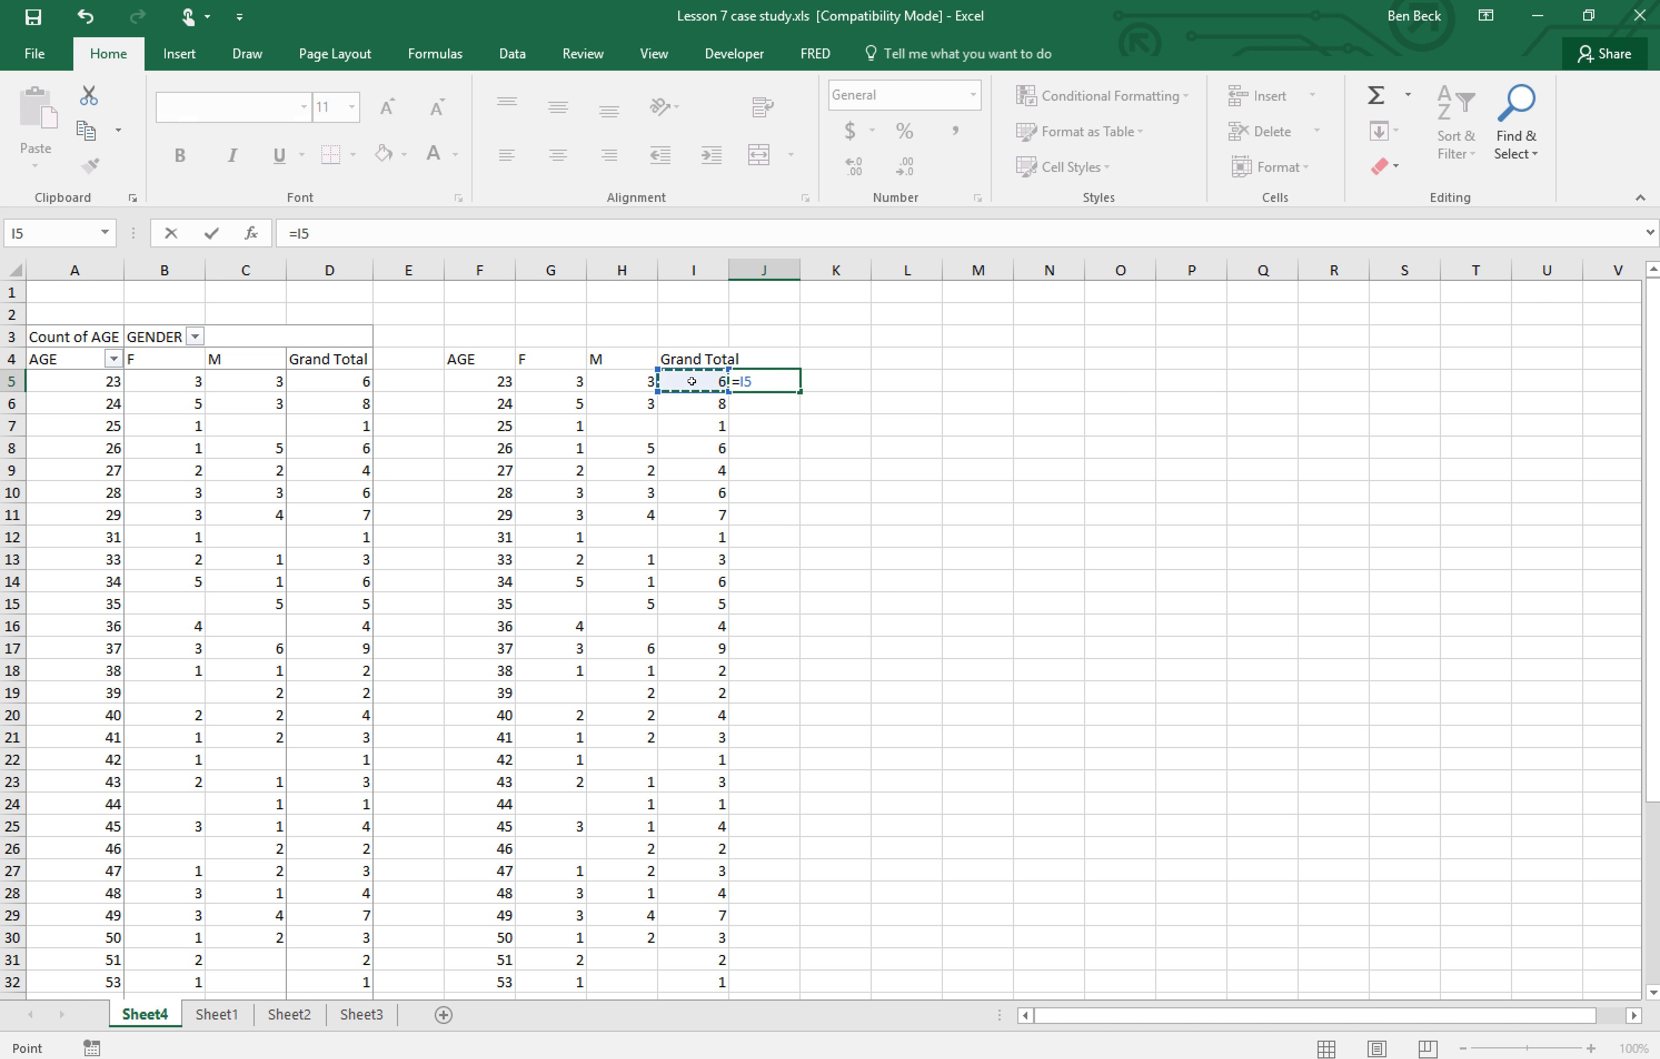
text(/)
scroll(768, 432, down, 8)
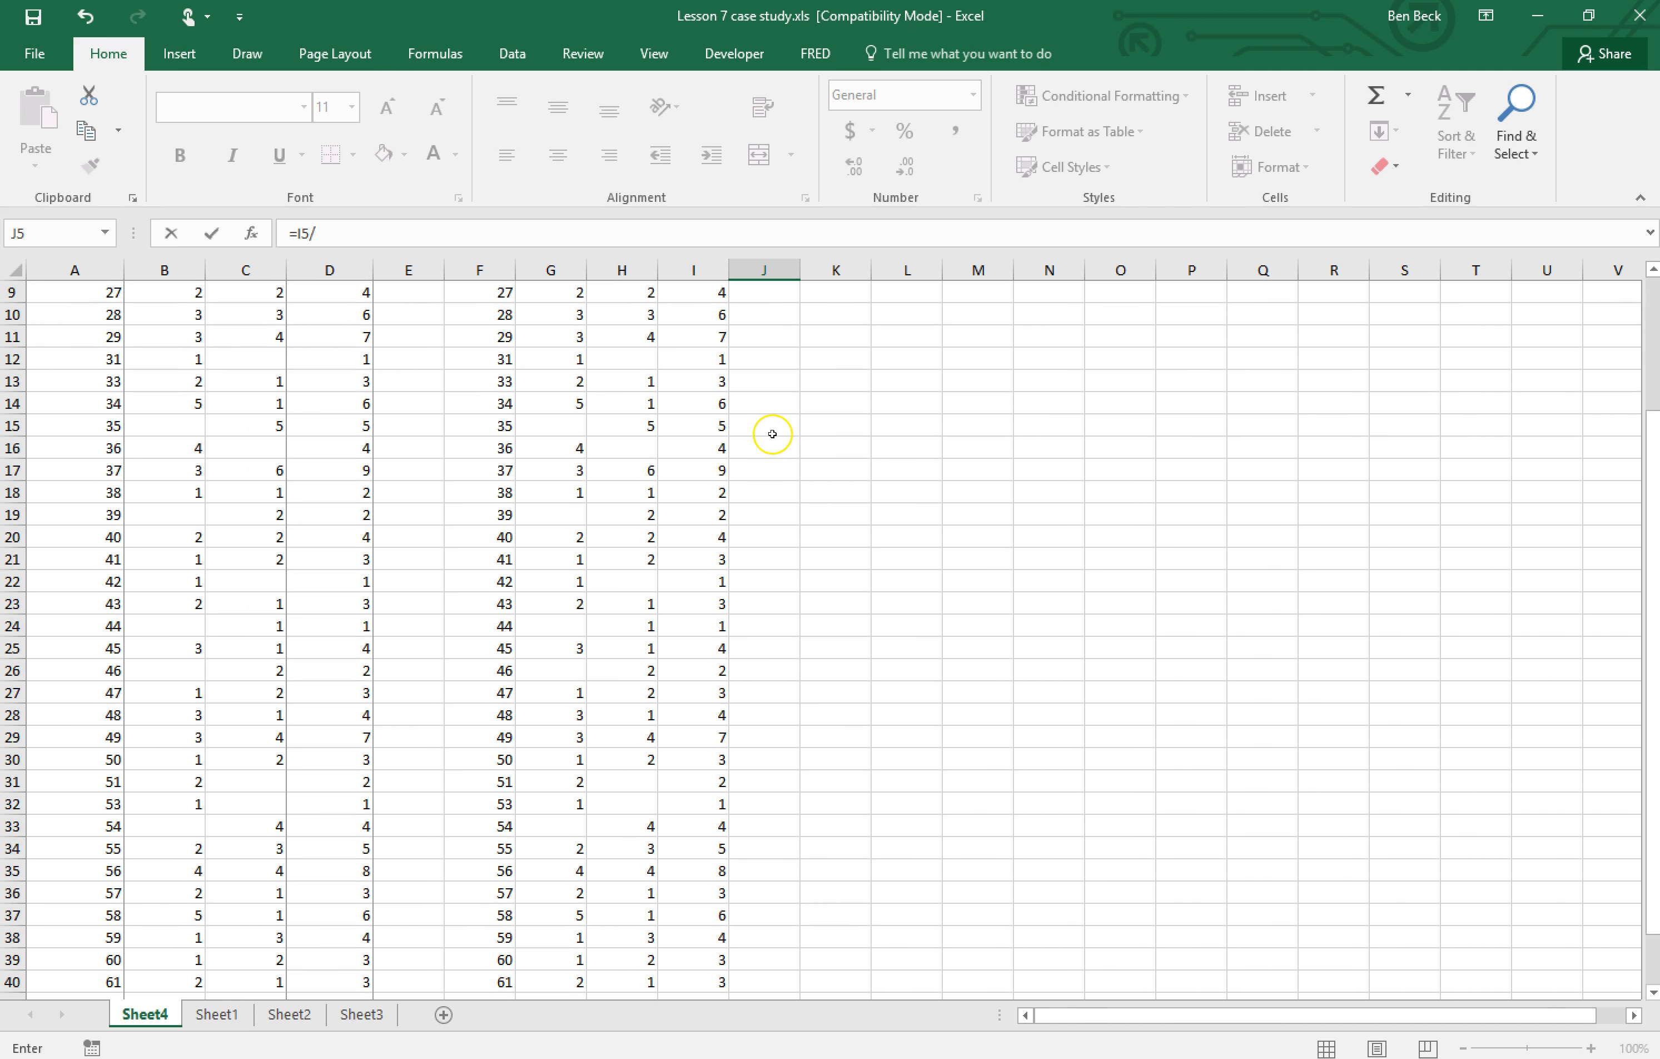
click(691, 693)
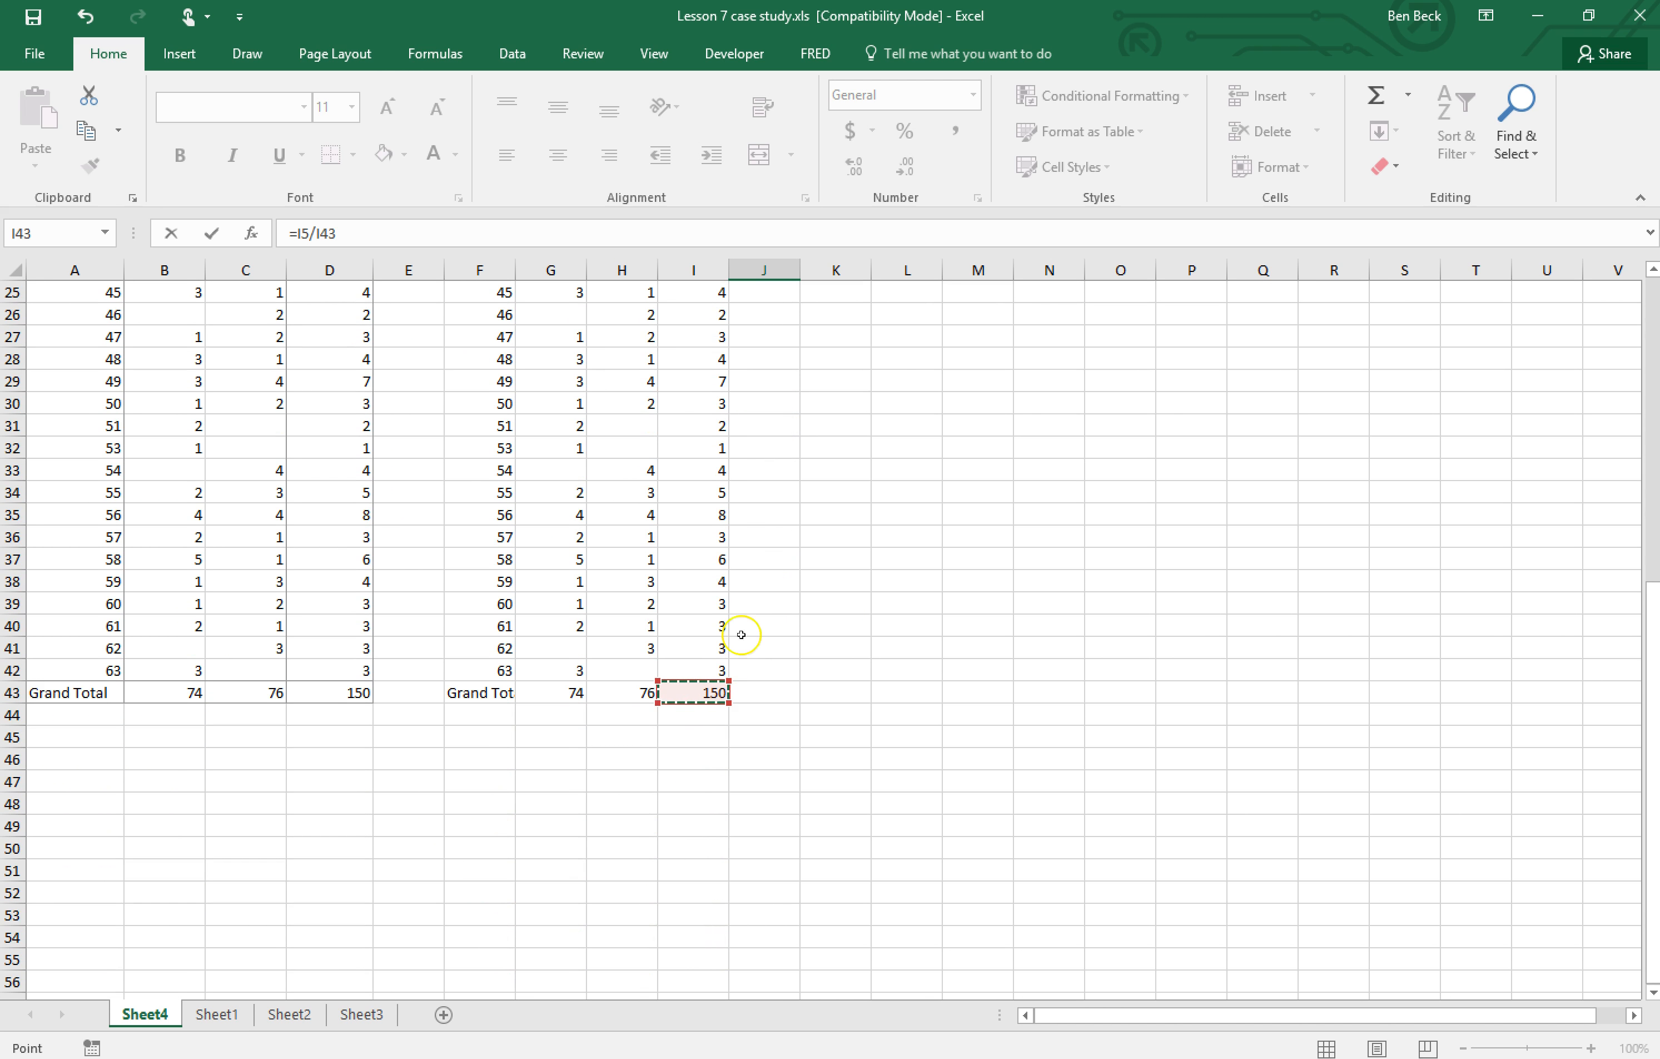
scroll(767, 581, up, 8)
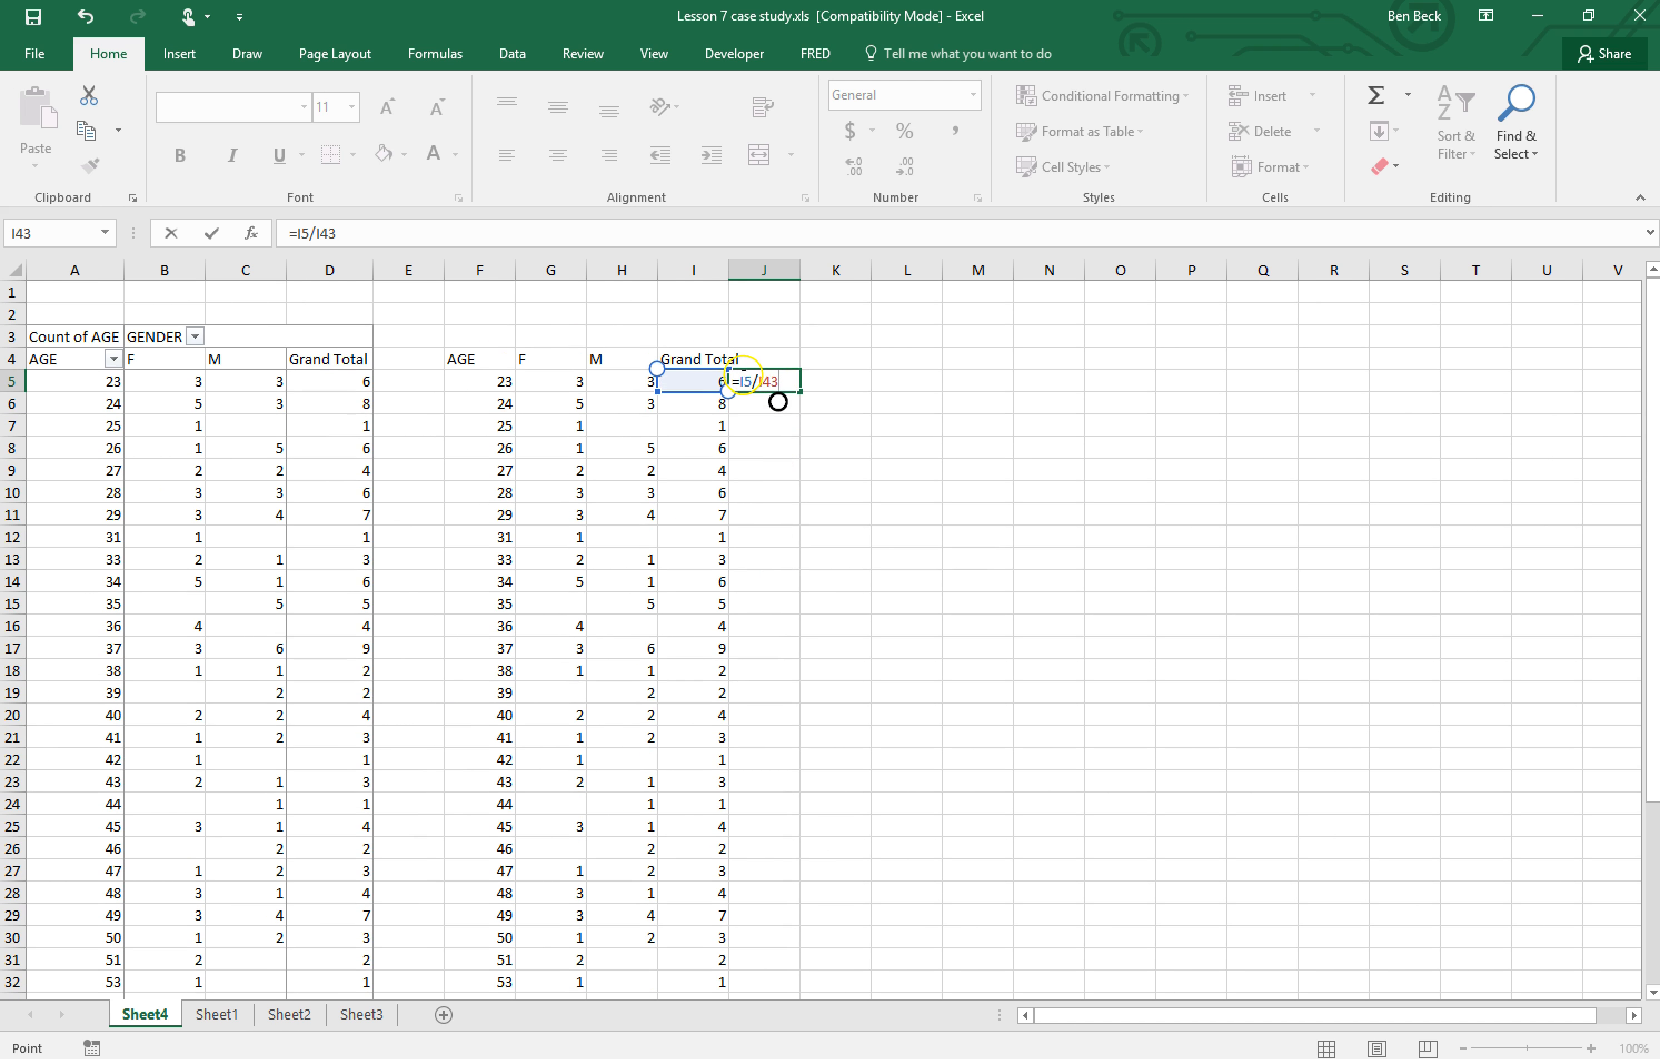
key(Return)
click(782, 382)
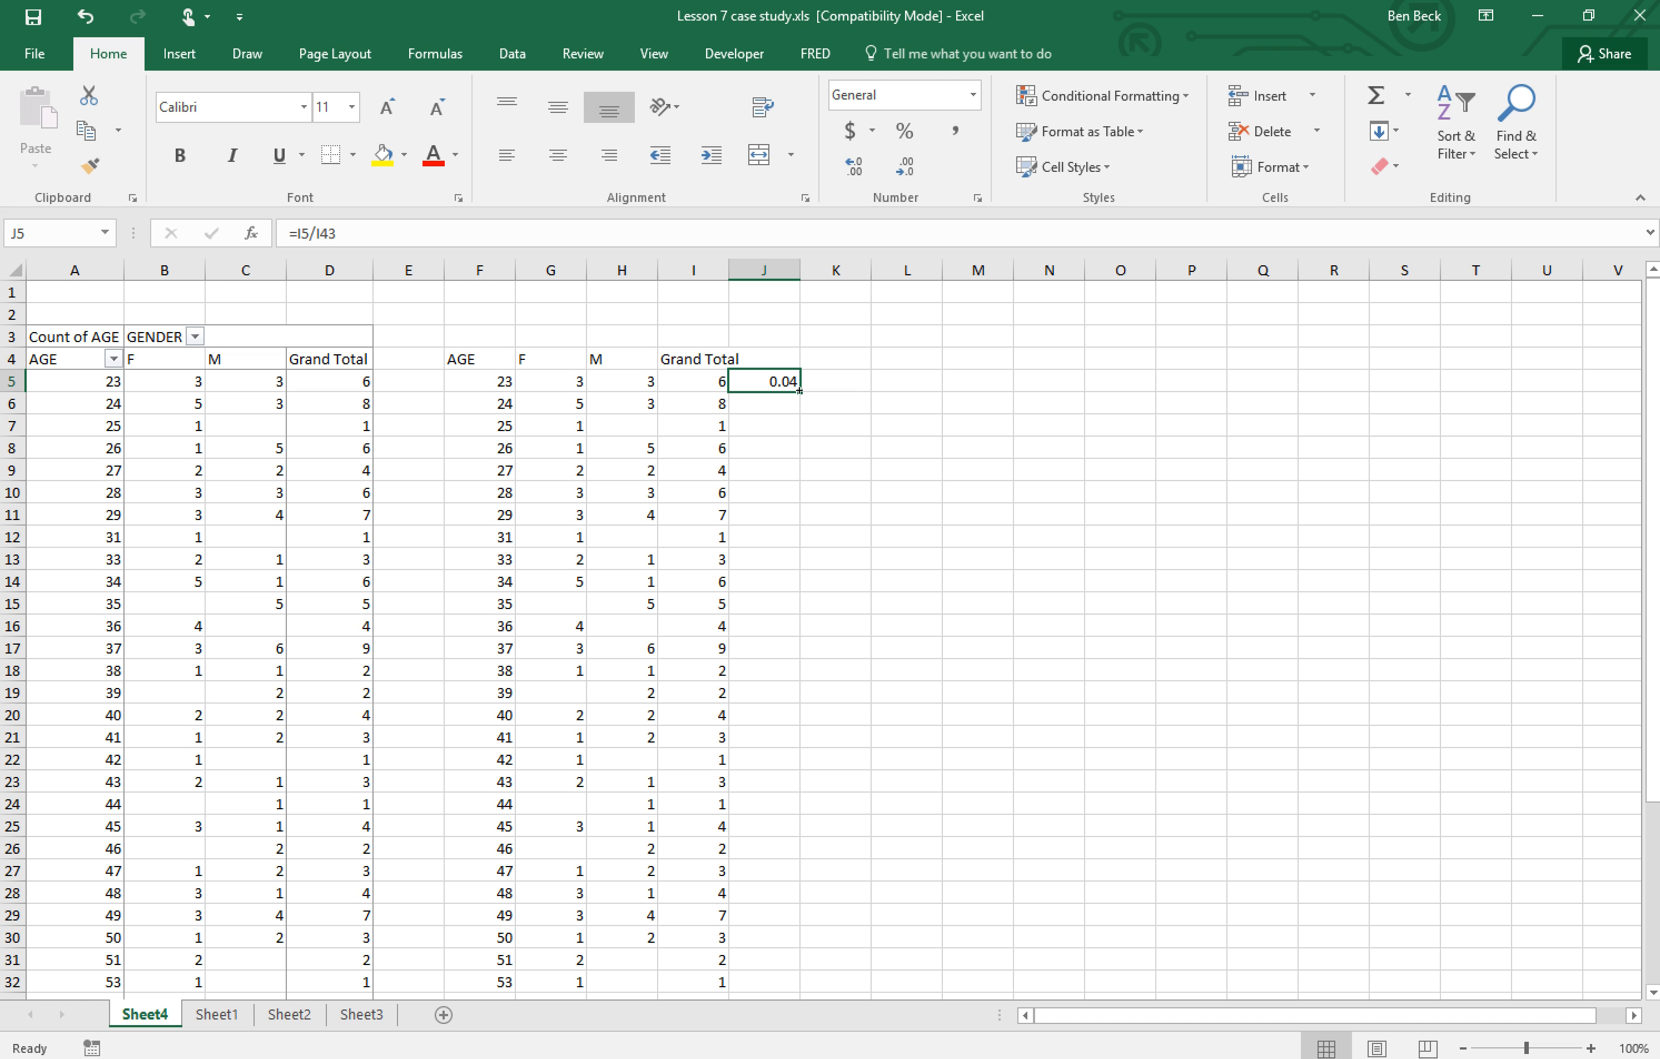
double_click(800, 390)
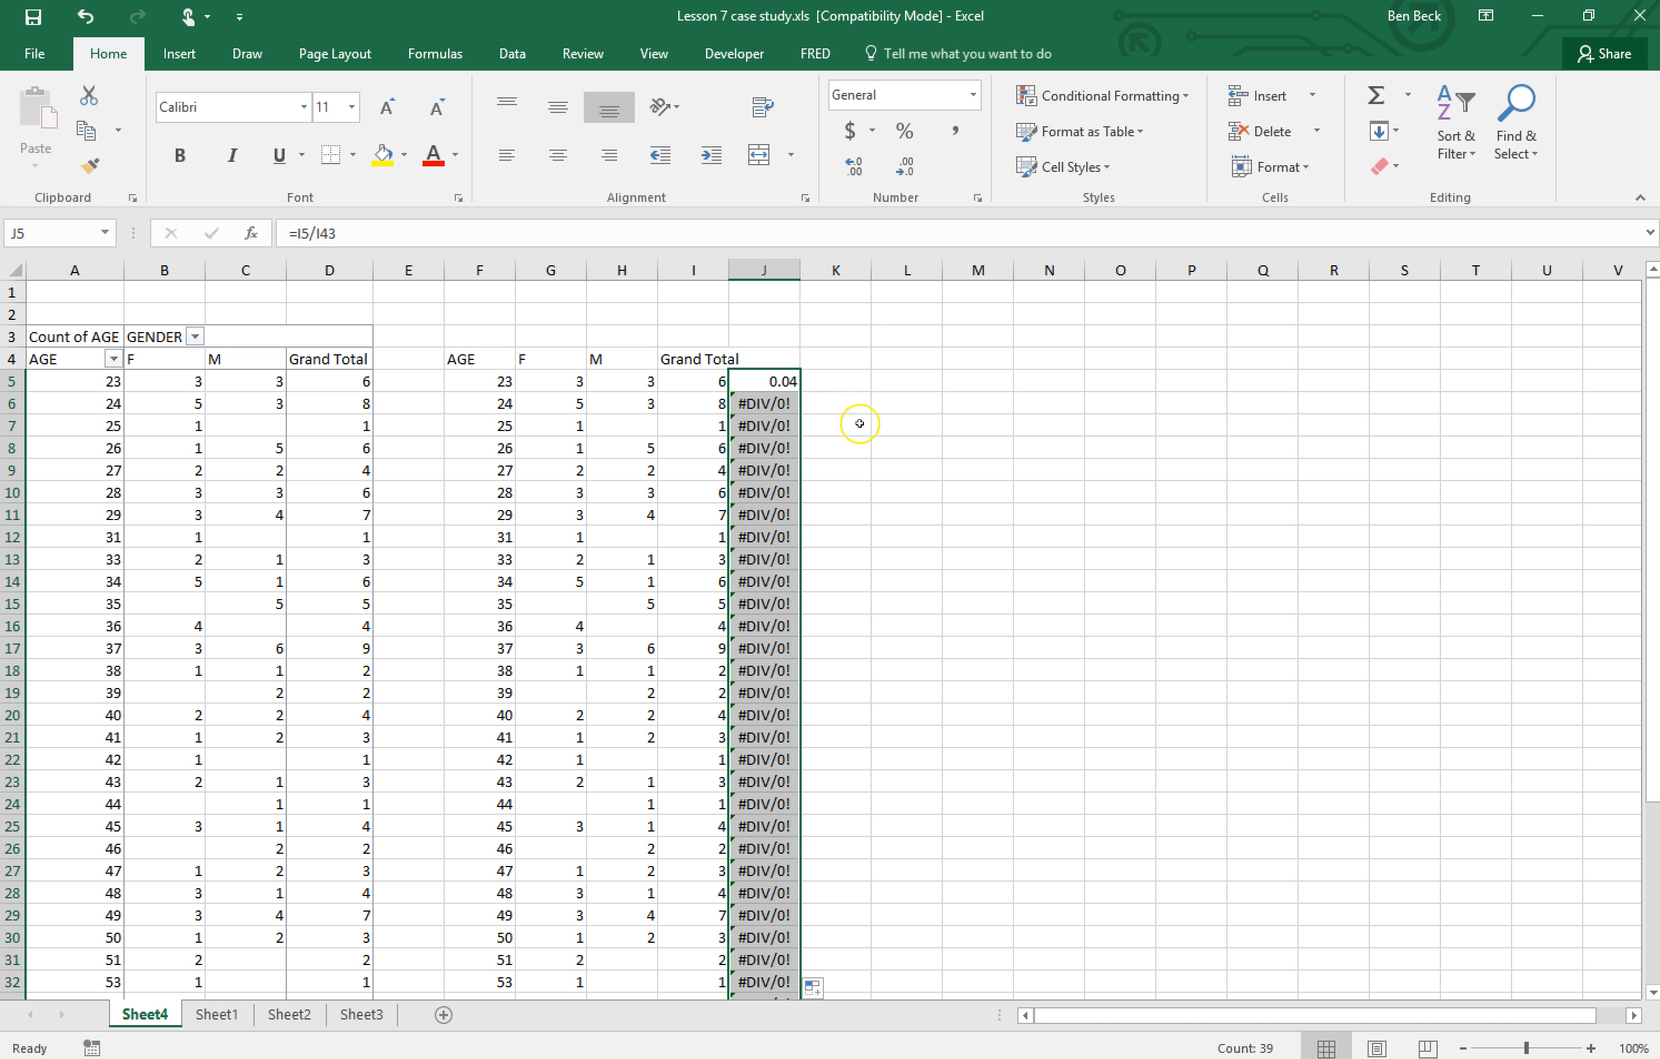
Compare the formulas in J5 and J6, and examine the Grand Total in I43 and the cell below it.
click(827, 403)
click(759, 403)
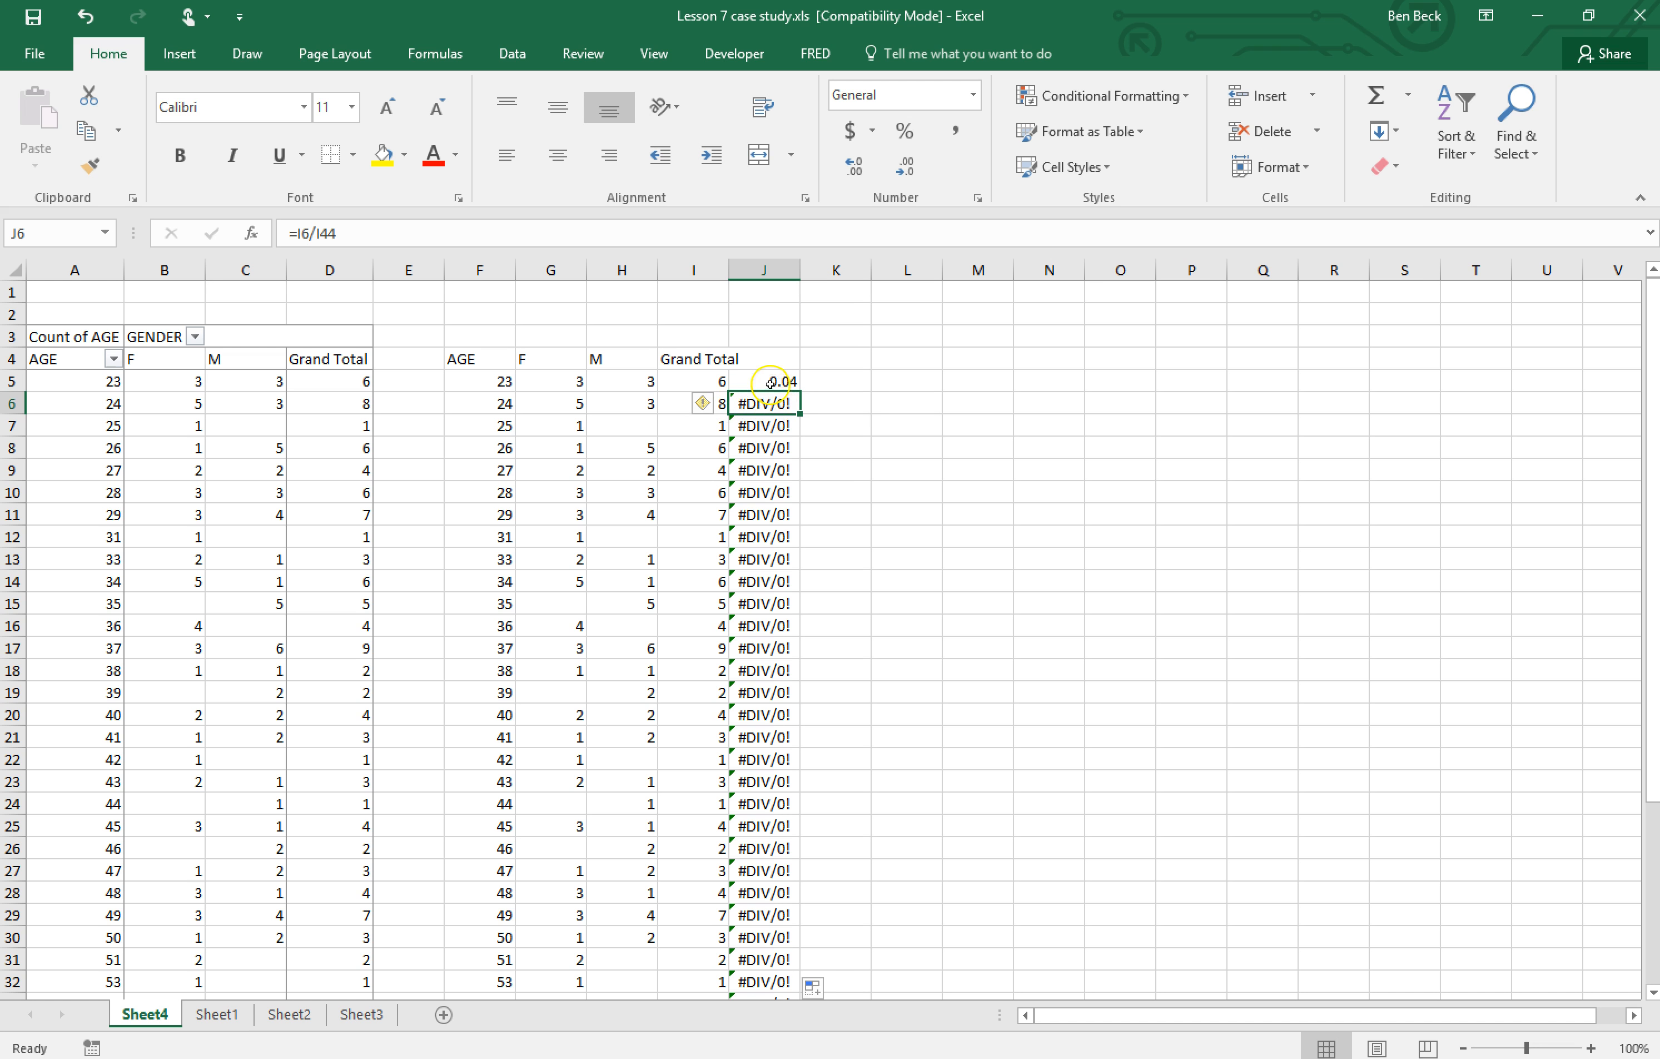
click(769, 382)
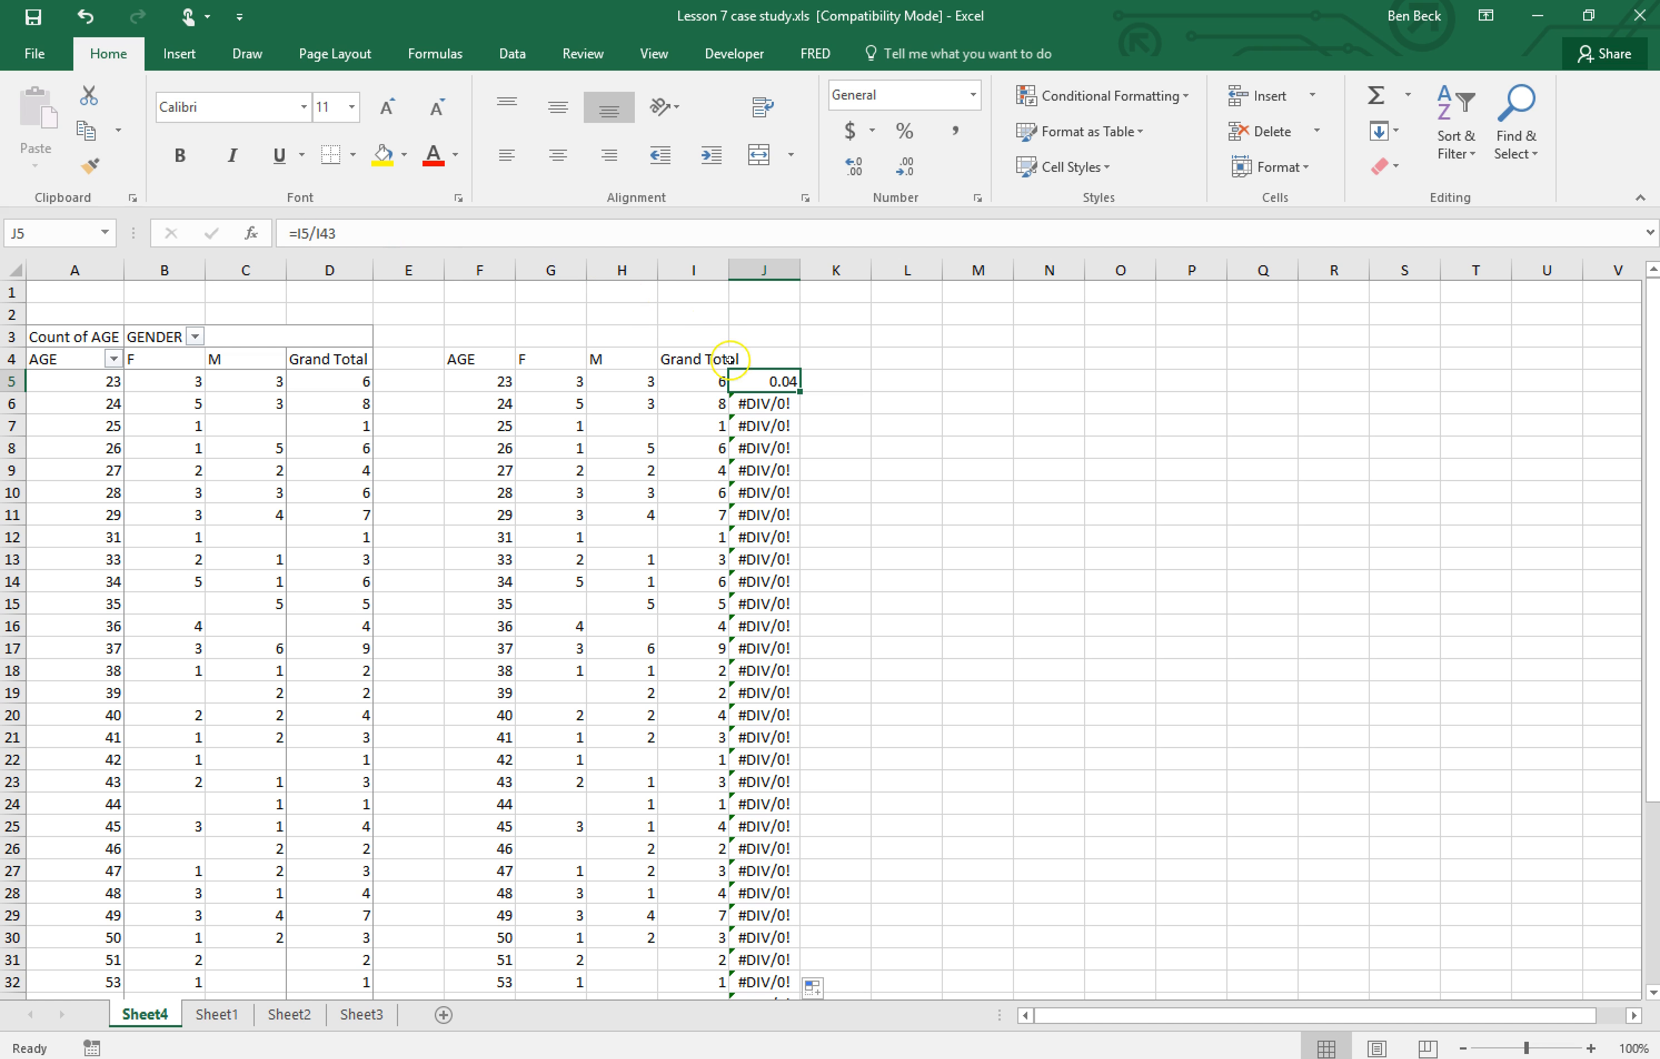
click(754, 404)
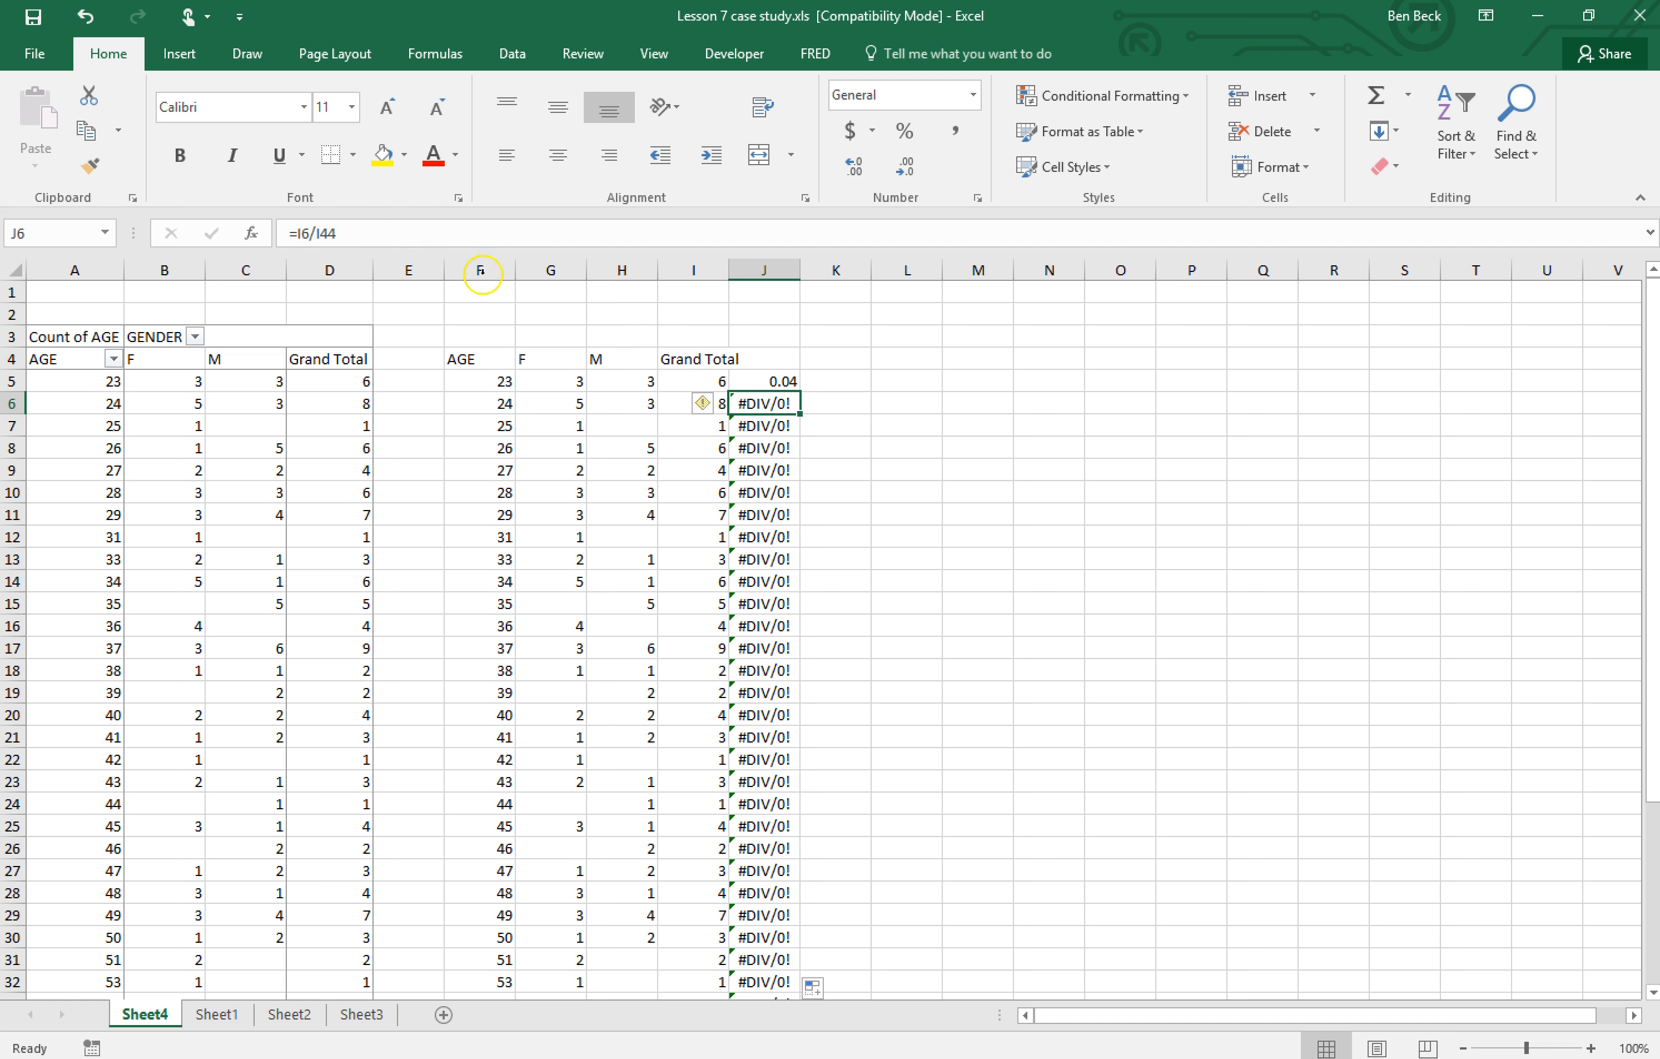
scroll(689, 389, down, 8)
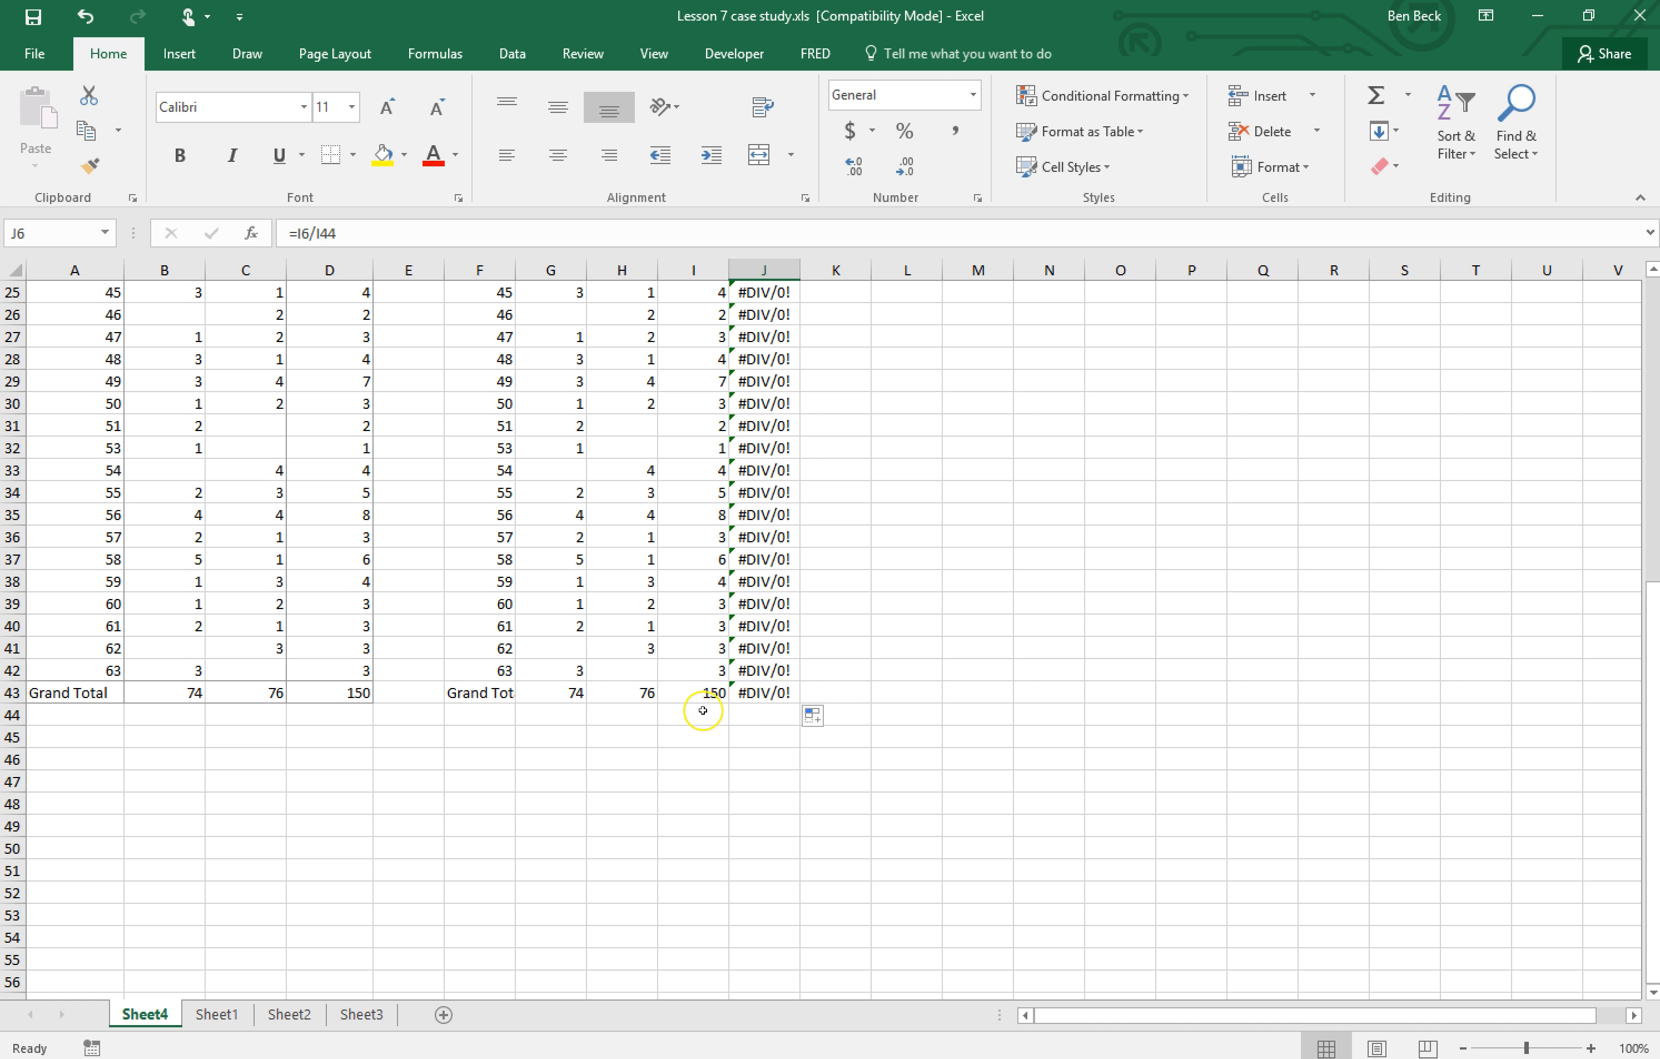
scroll(763, 556, up, 1)
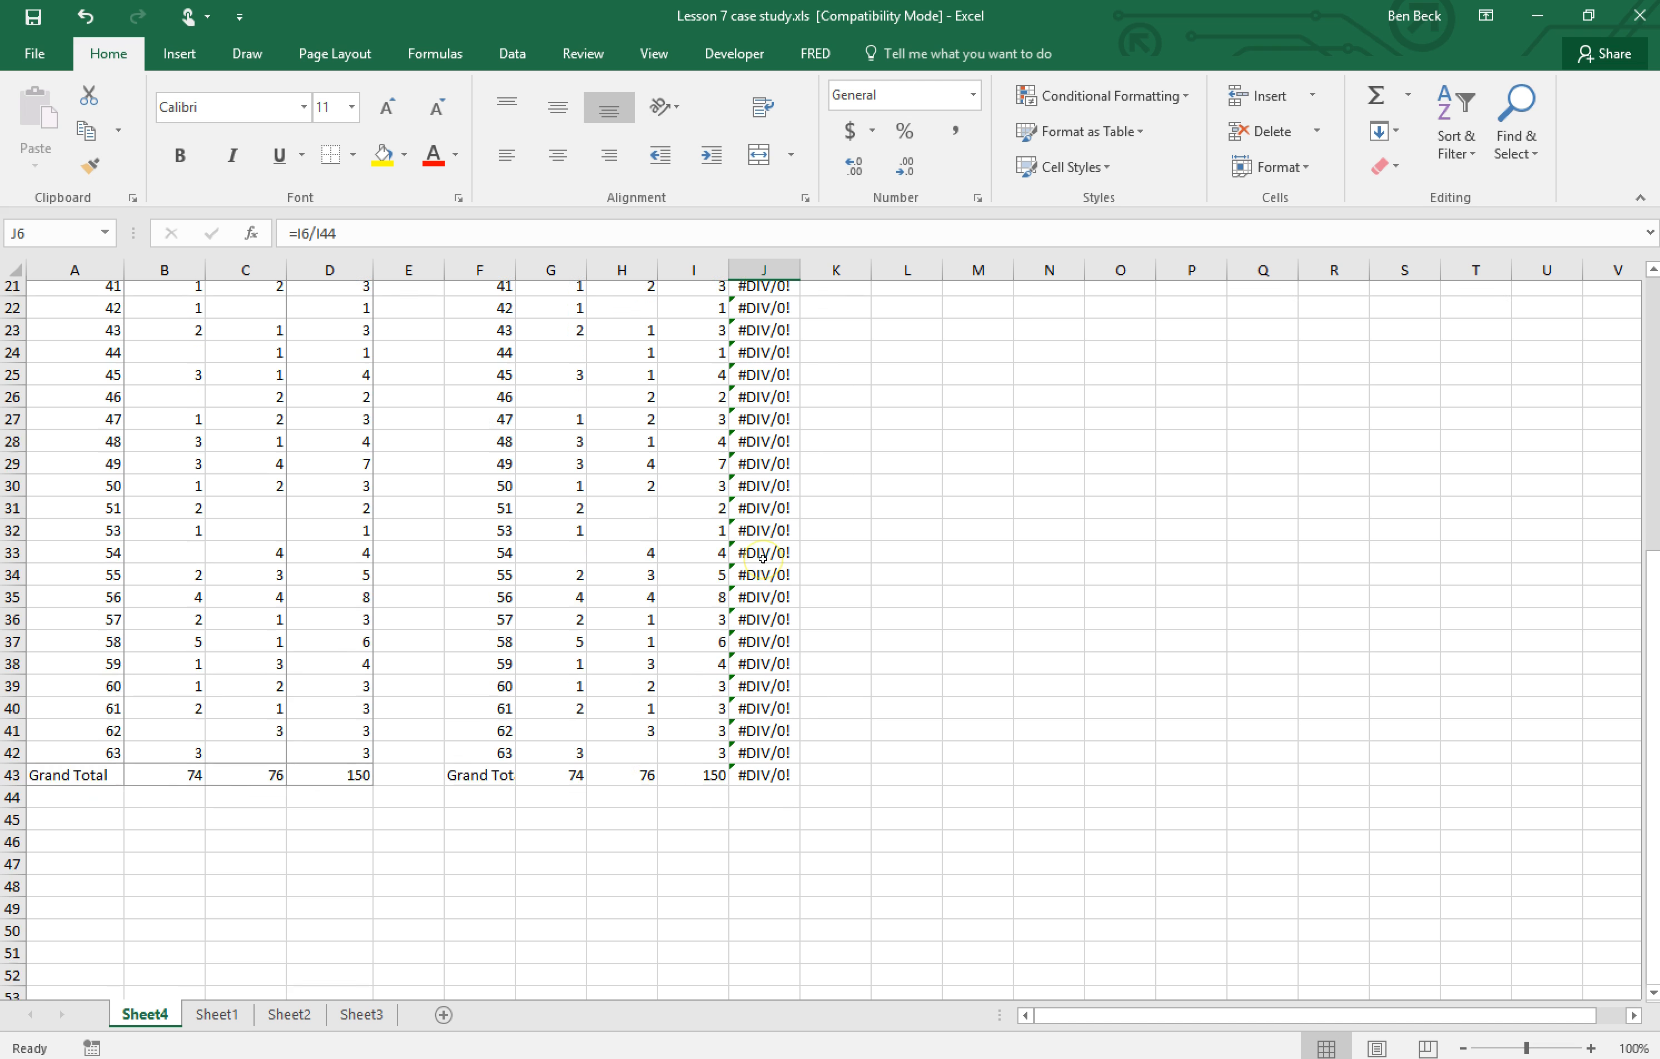
Undo the fill down column J and change the J5 formula to =I5/$I$43.
scroll(762, 556, up, 7)
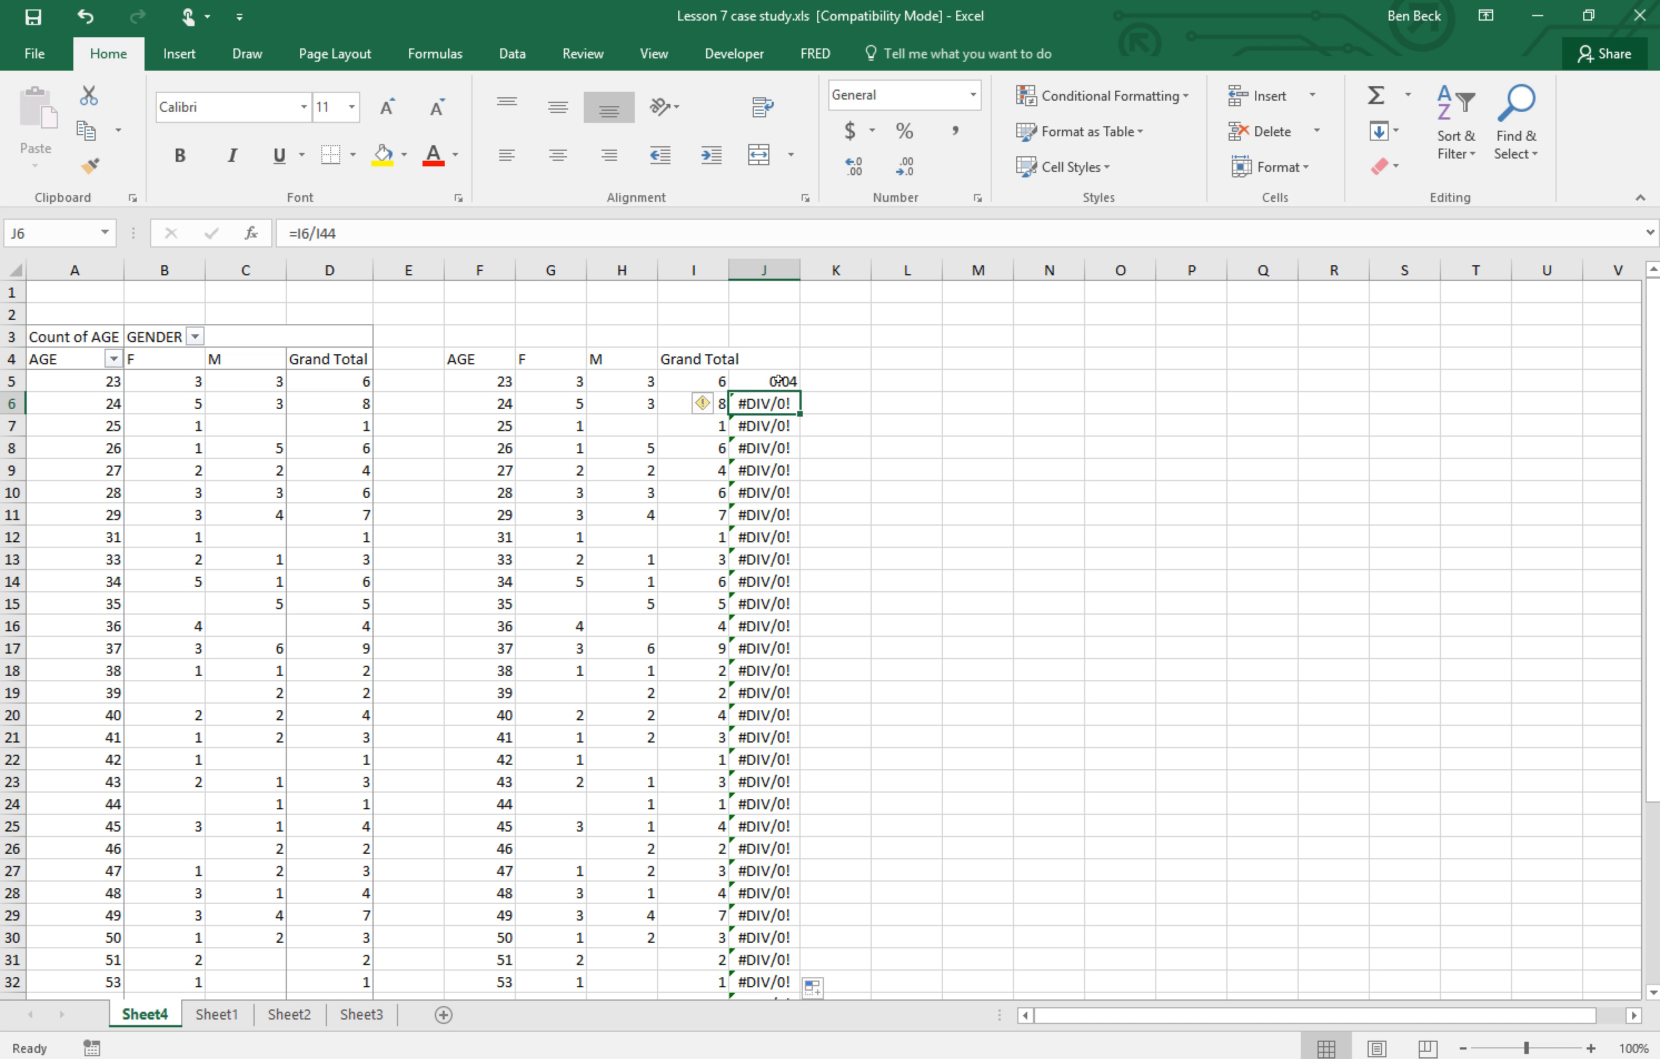
key(ctrl+z)
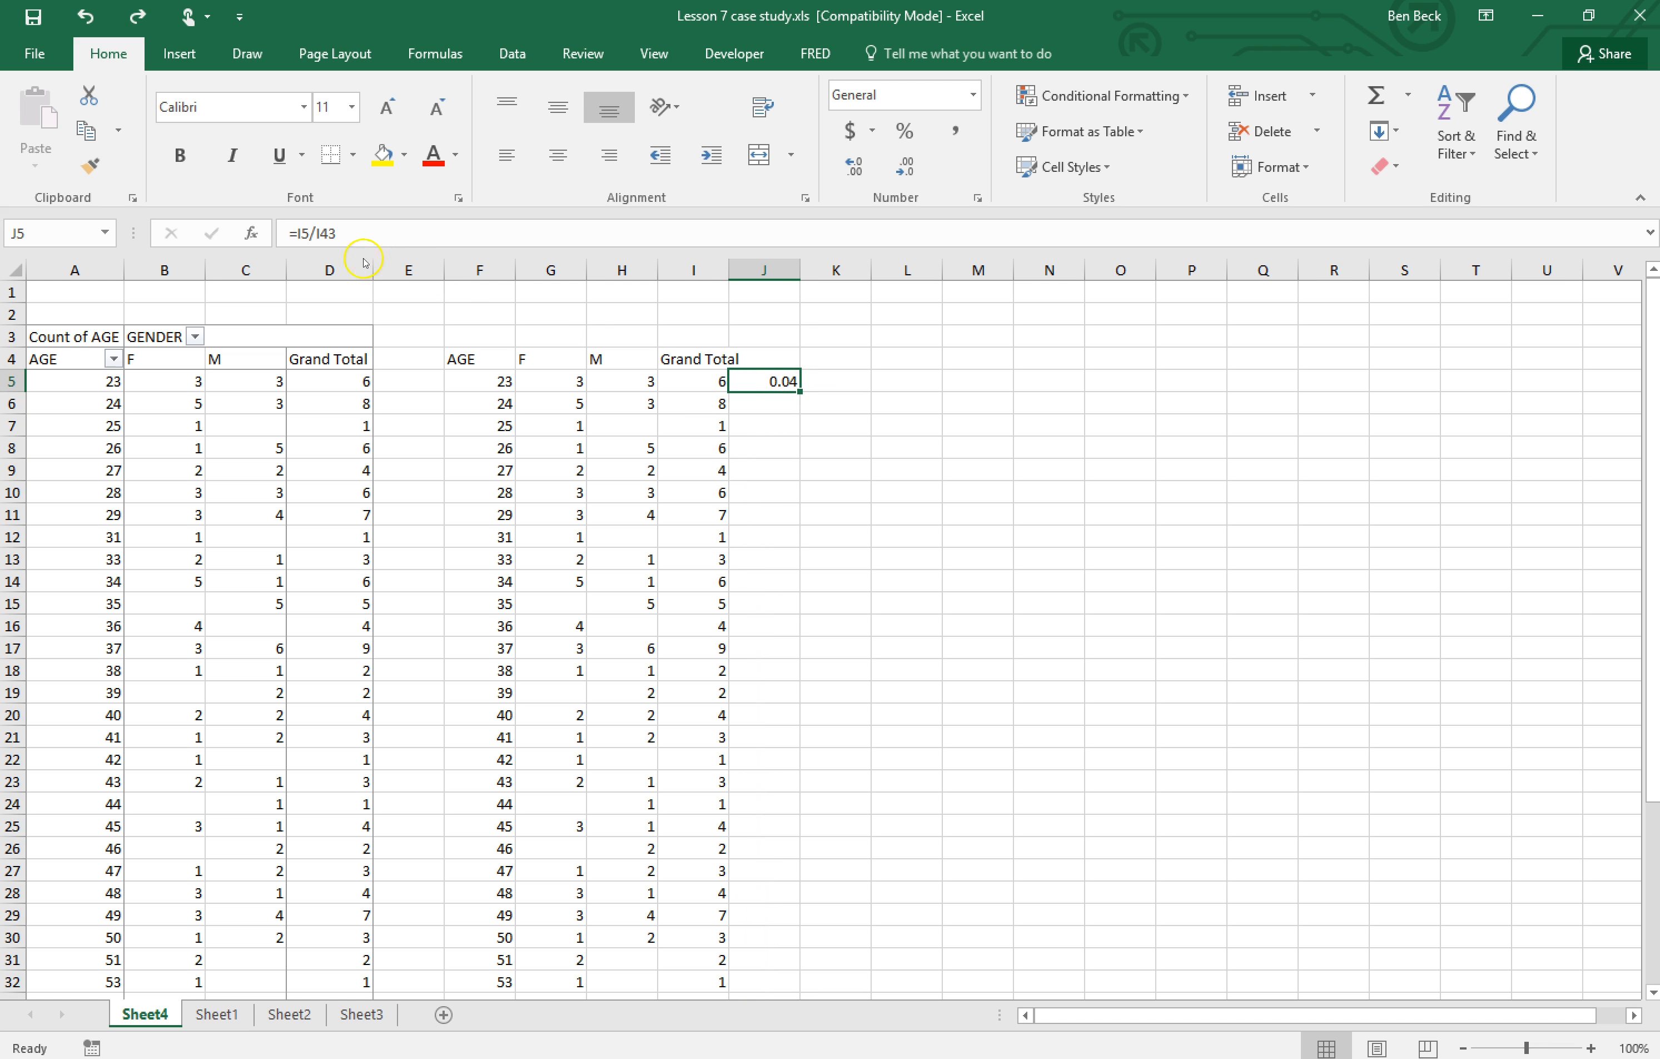
click(313, 233)
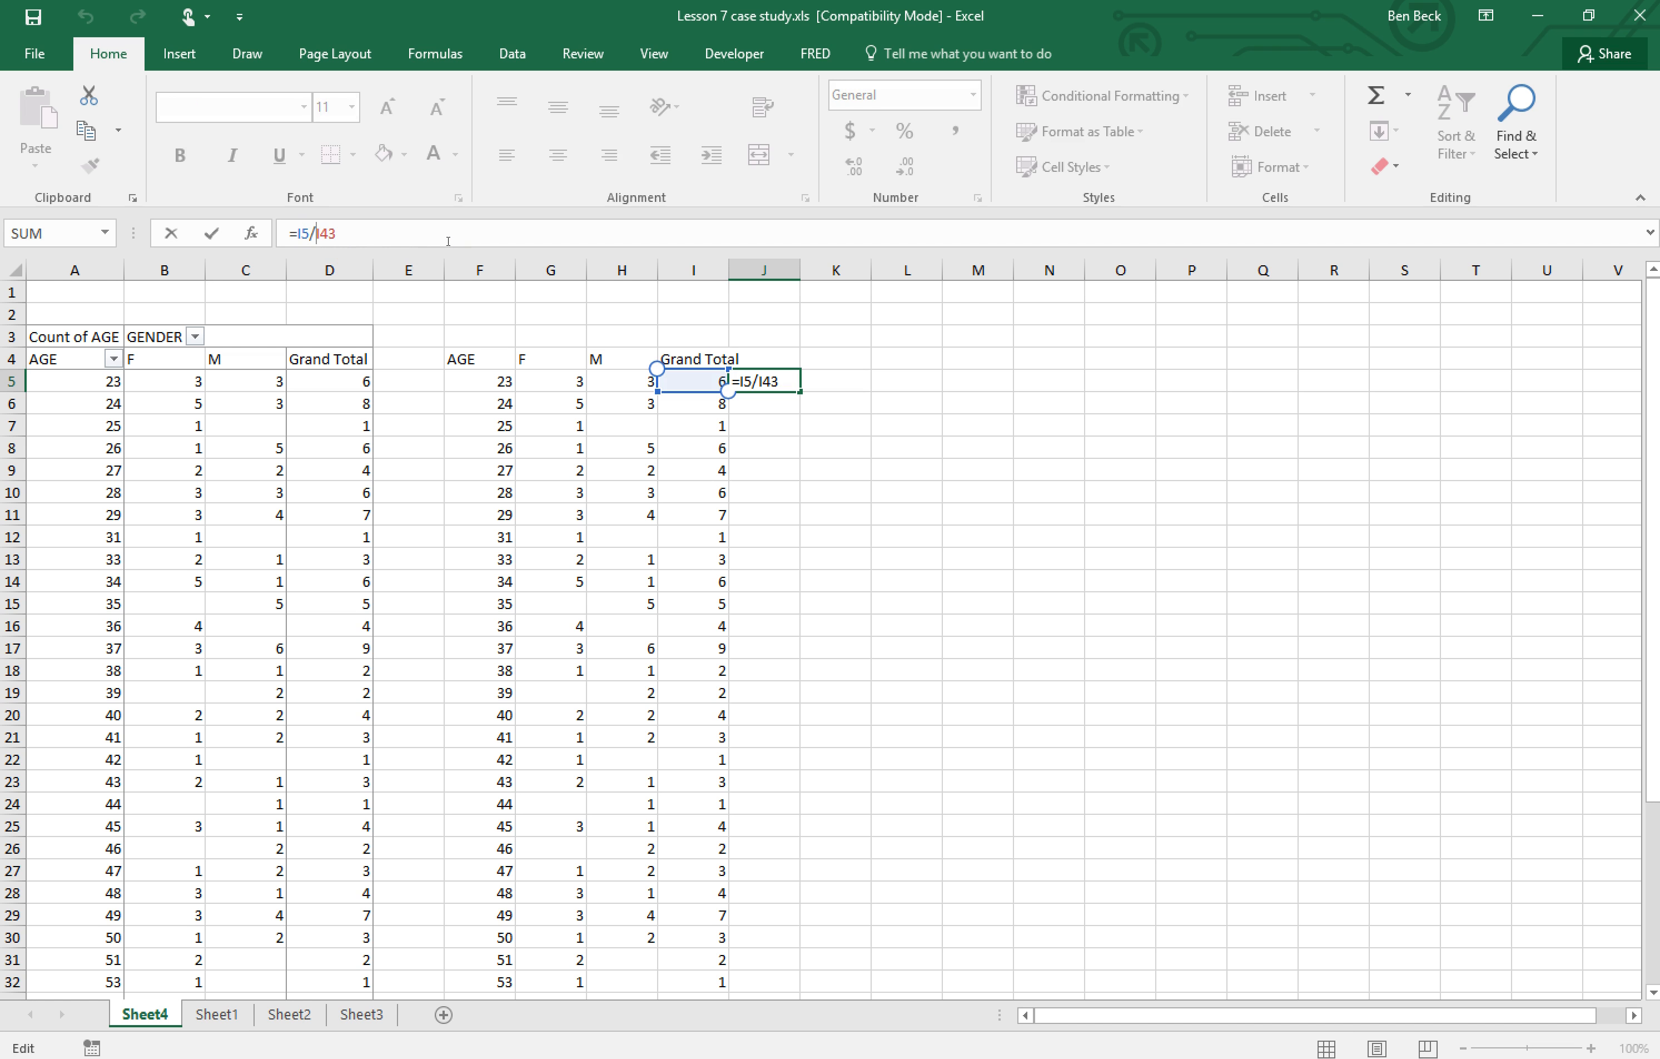
text($)
key(Right)
text($)
key(Return)
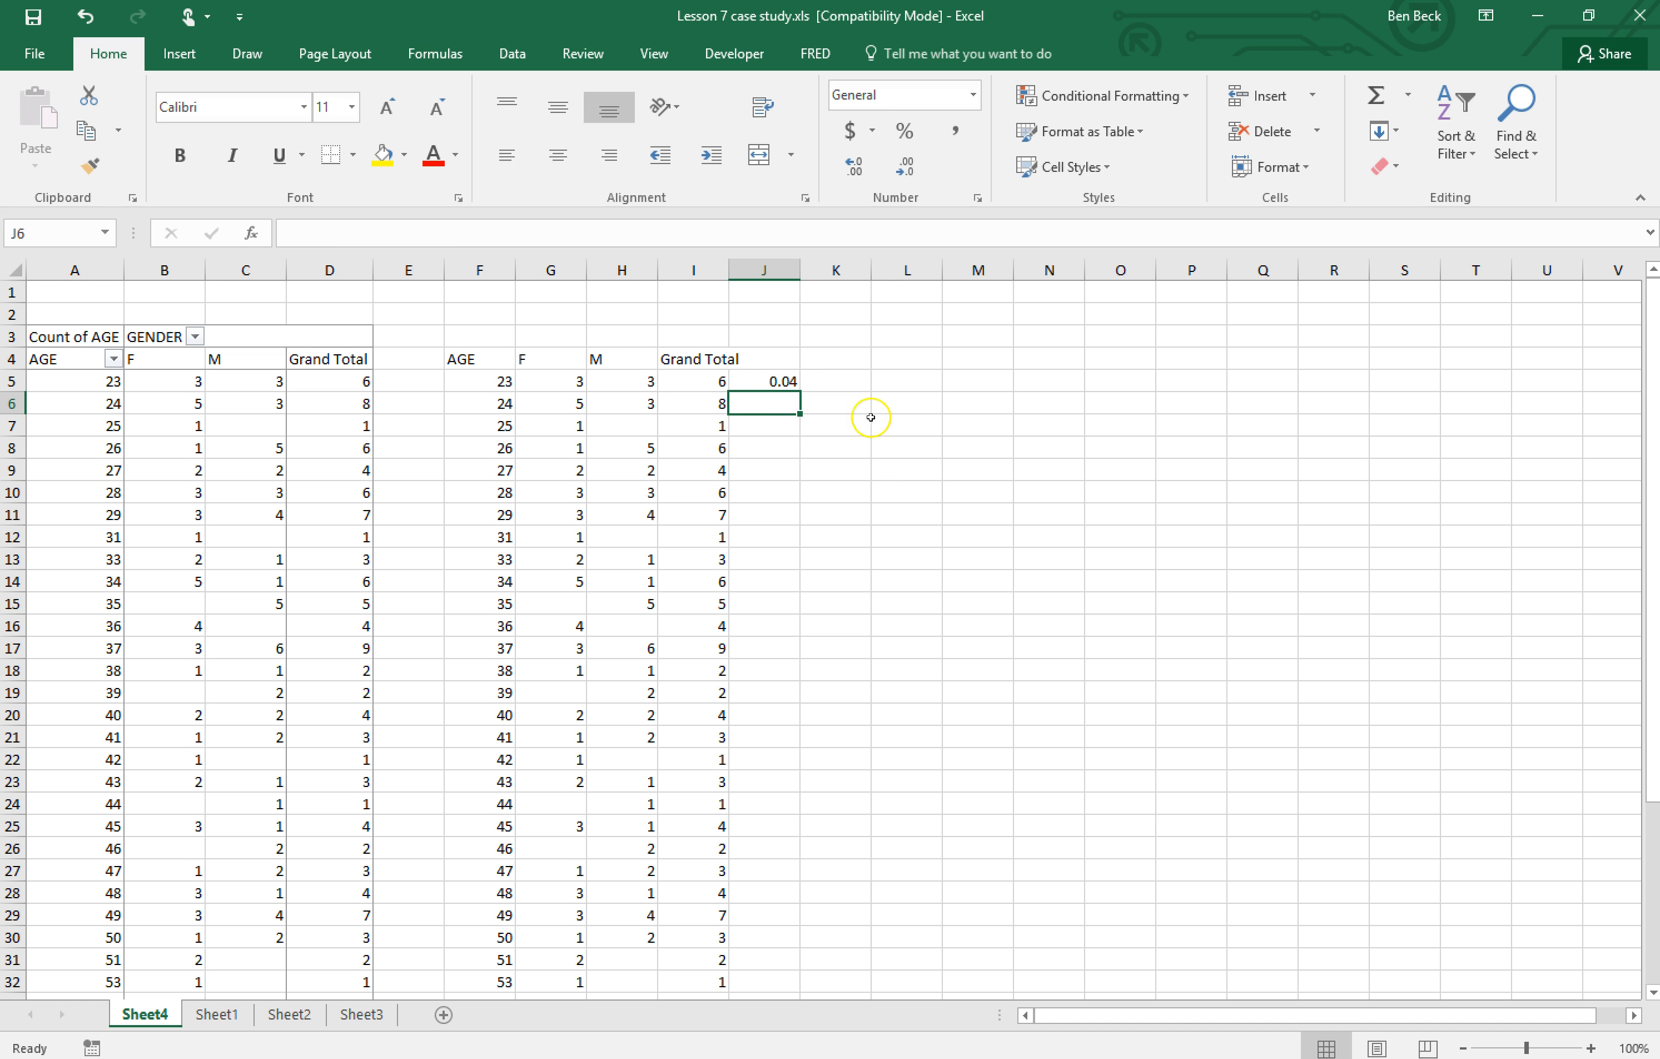
Fill the J5 formula down column J through J43 and check the formulas in J6 to J9.
click(765, 380)
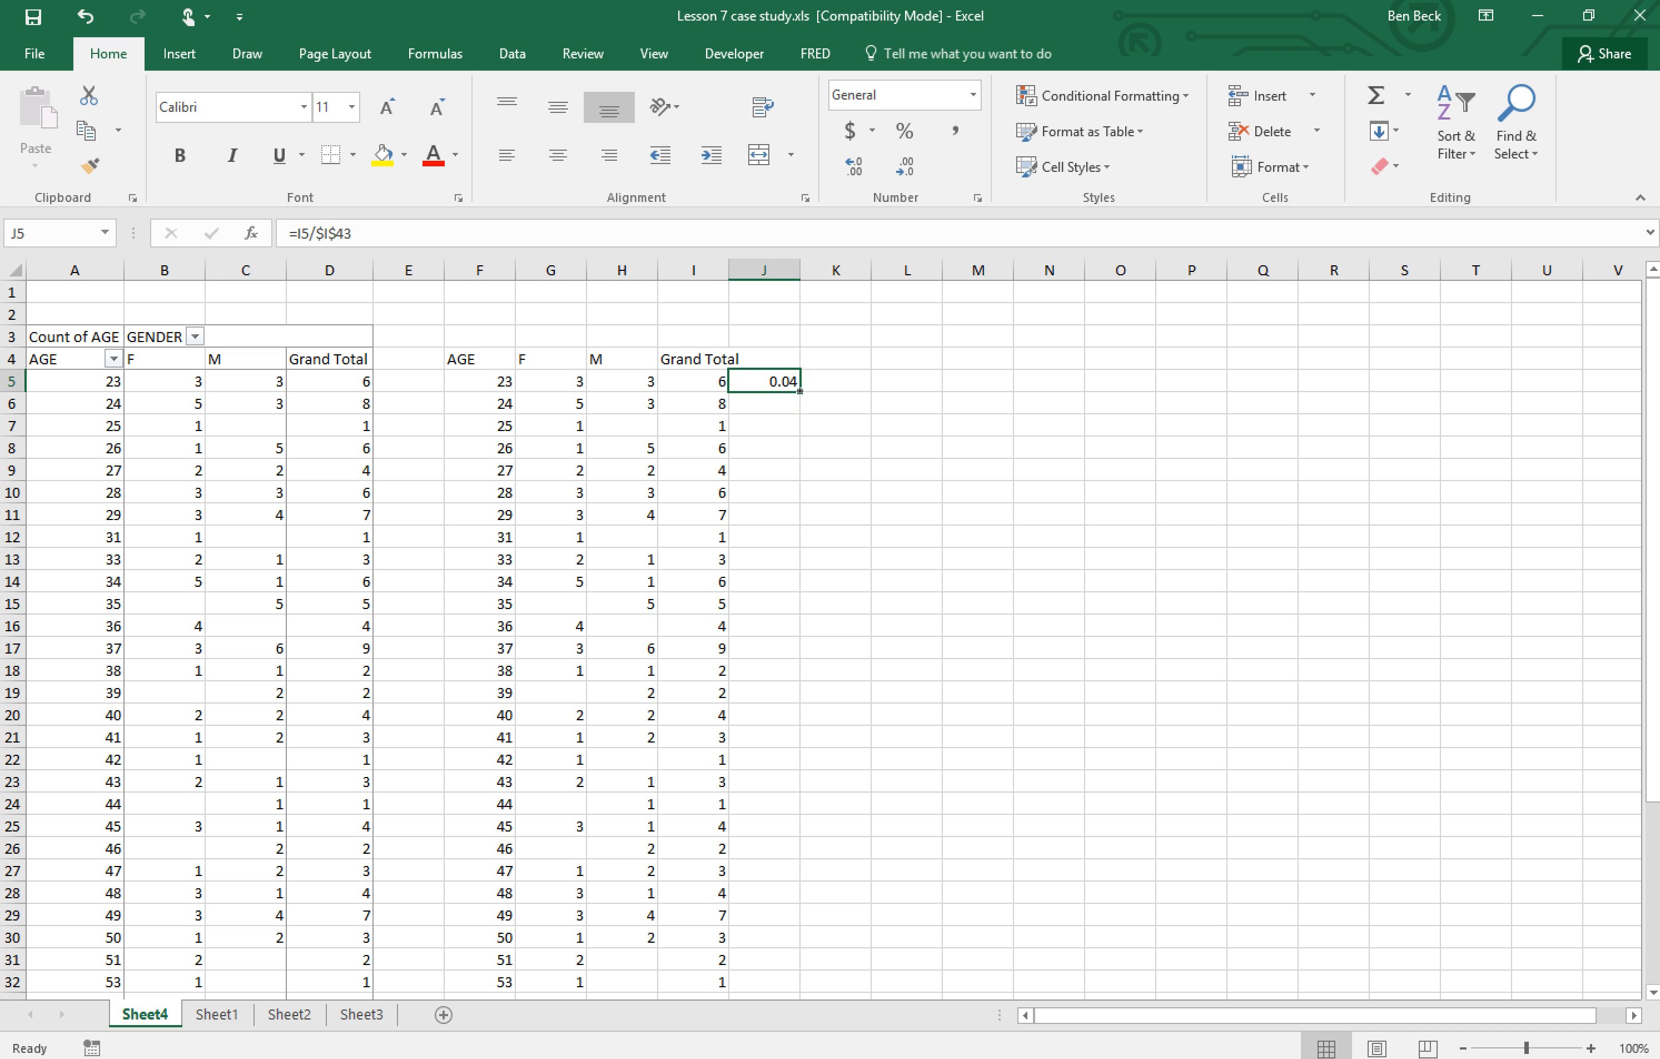
double_click(800, 391)
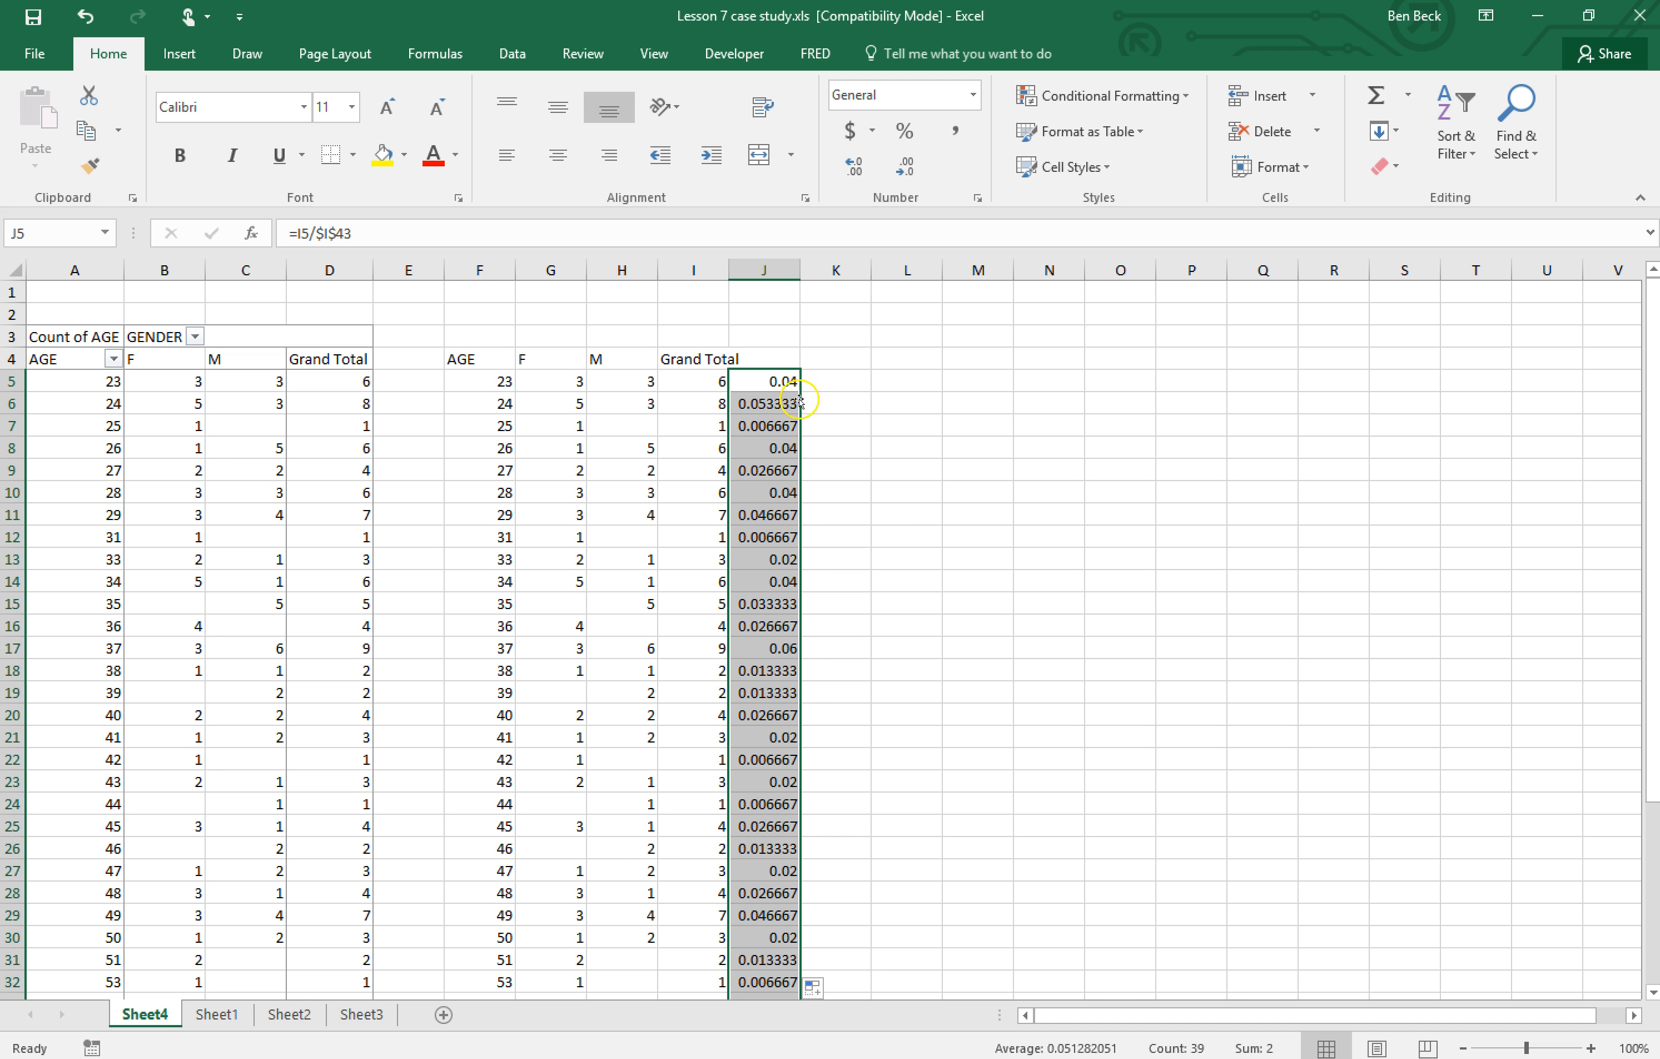
click(765, 403)
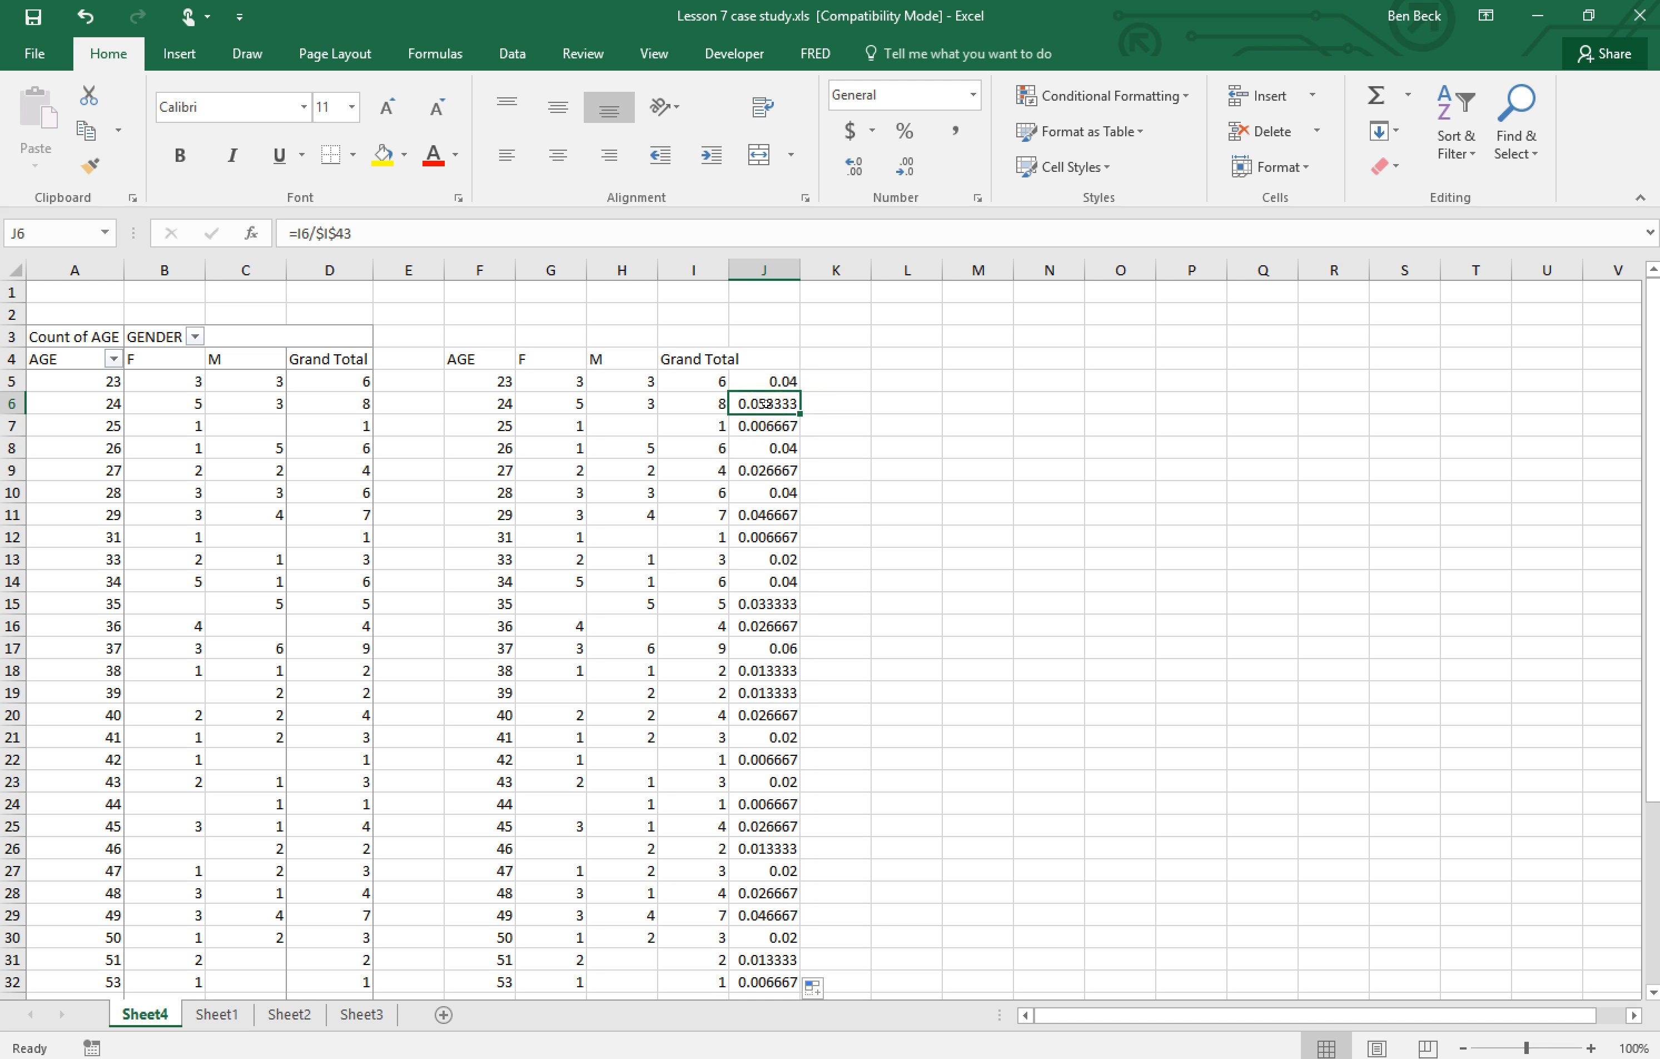
click(766, 428)
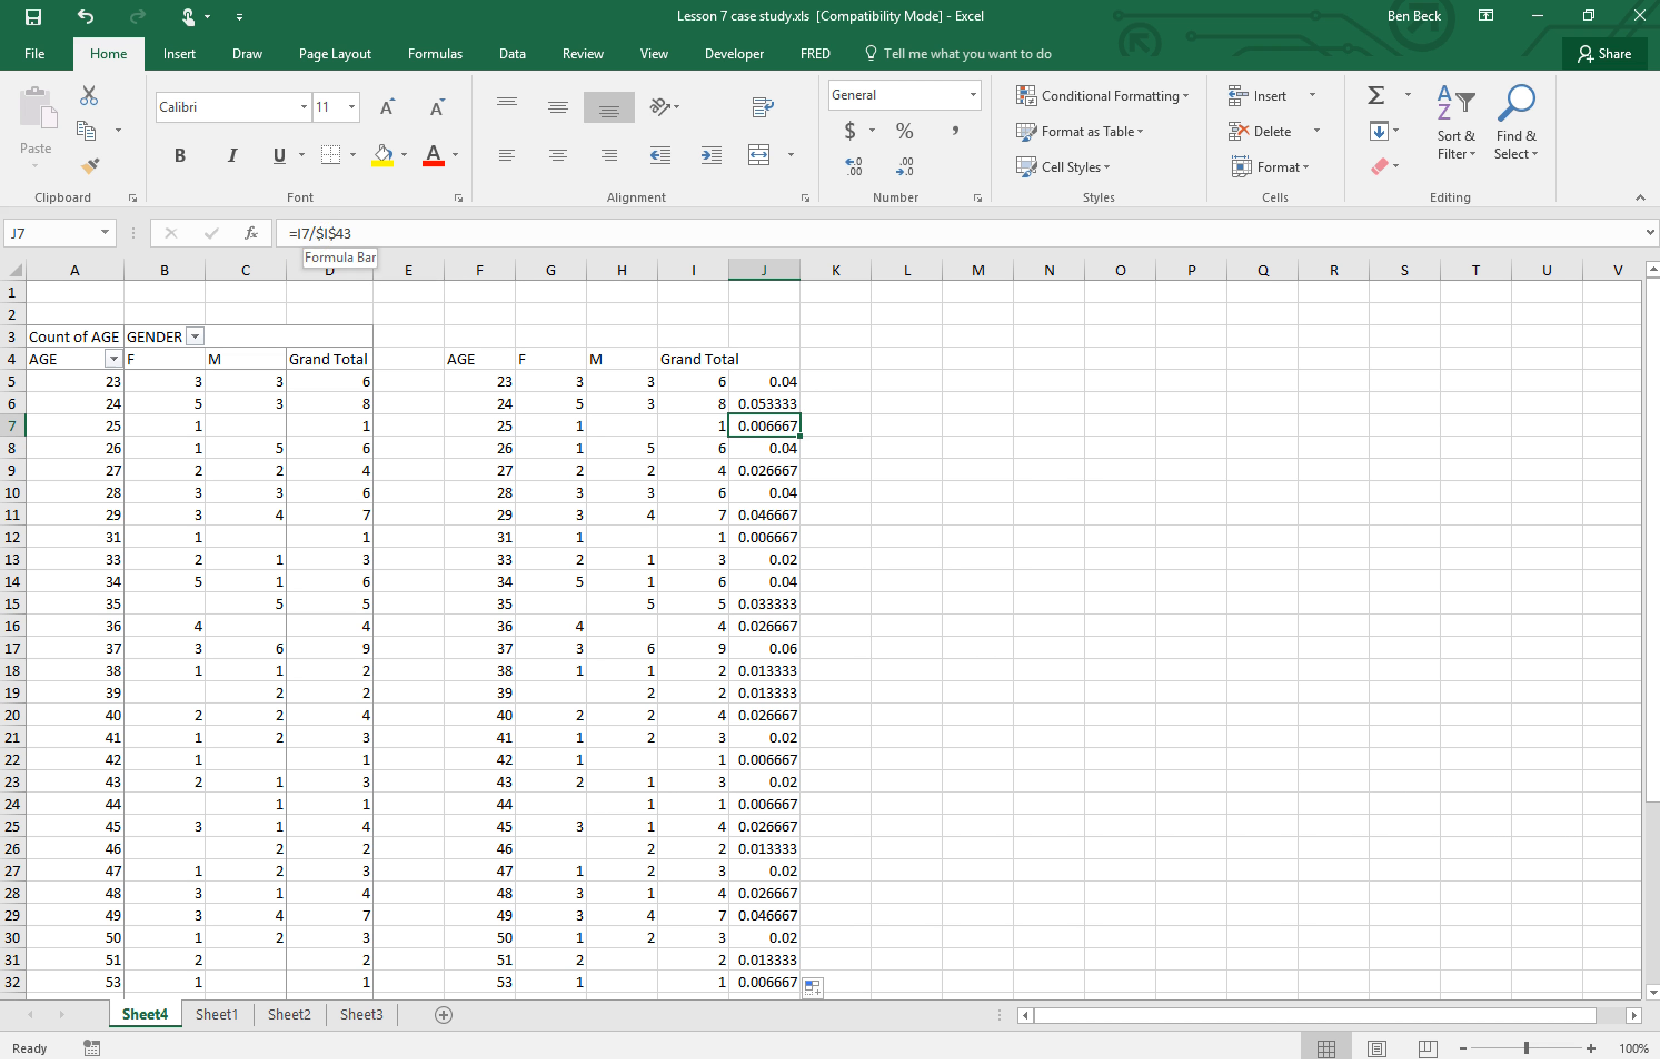
click(765, 447)
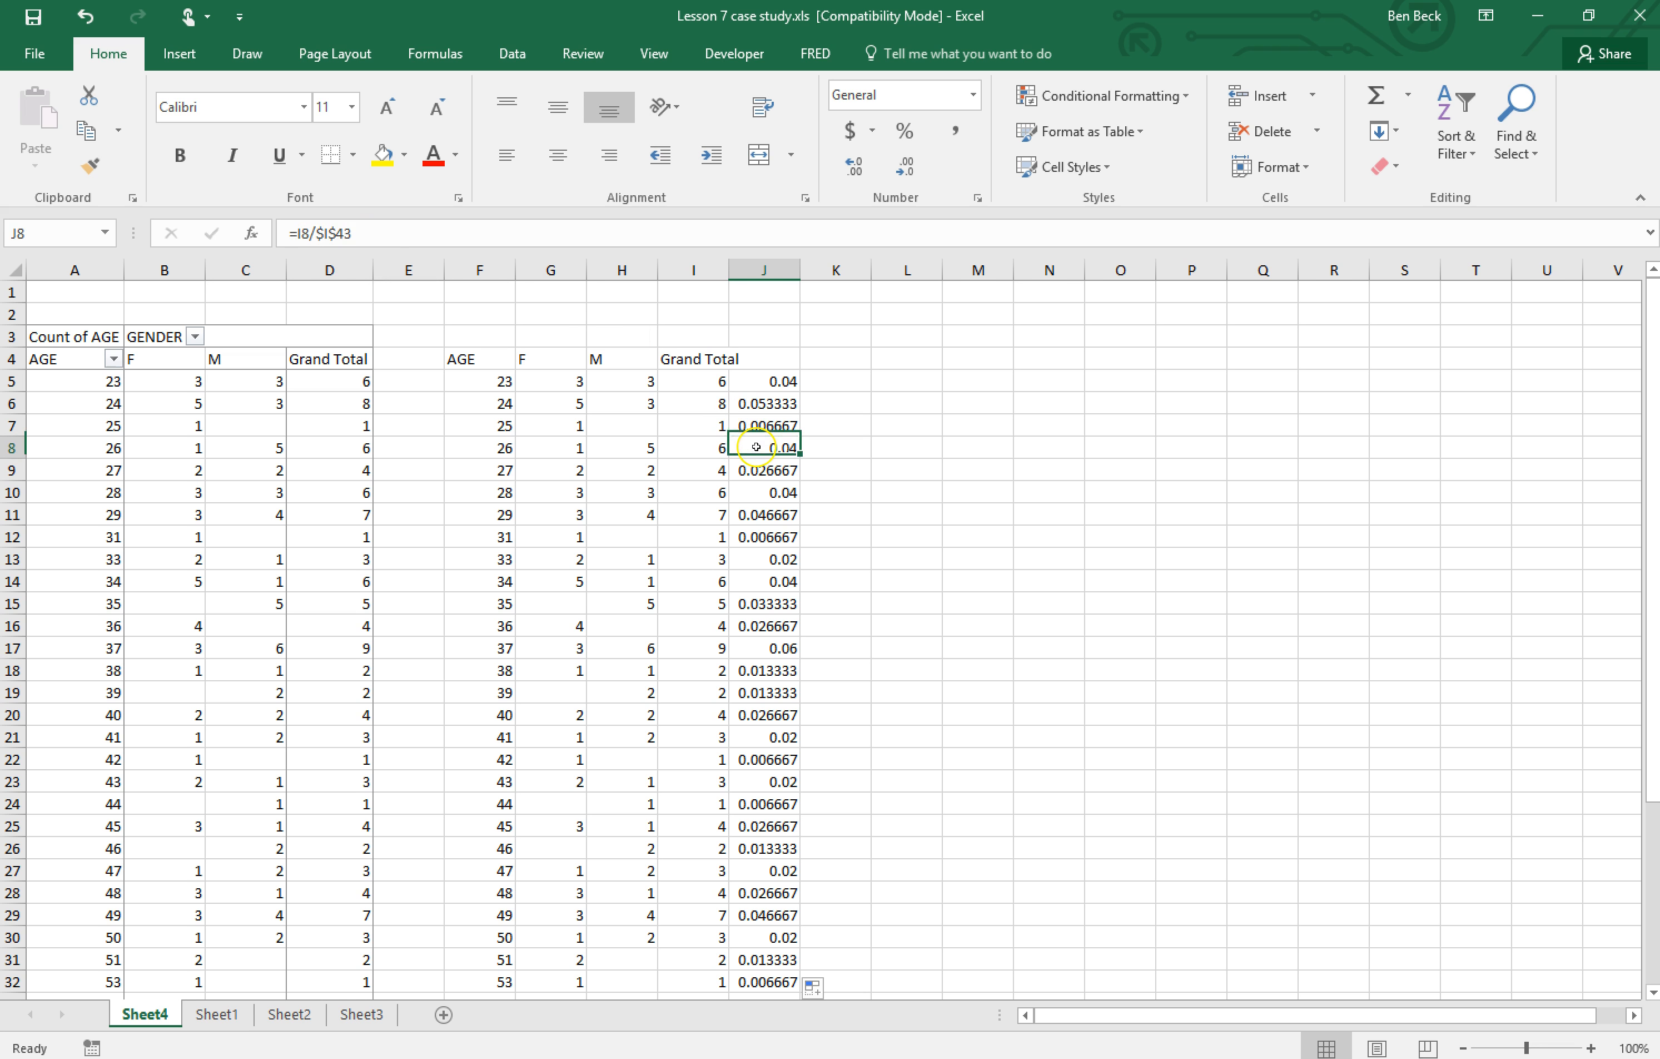
click(762, 471)
Format the proportions in J5:J43 as percentages with two decimal places.
click(767, 382)
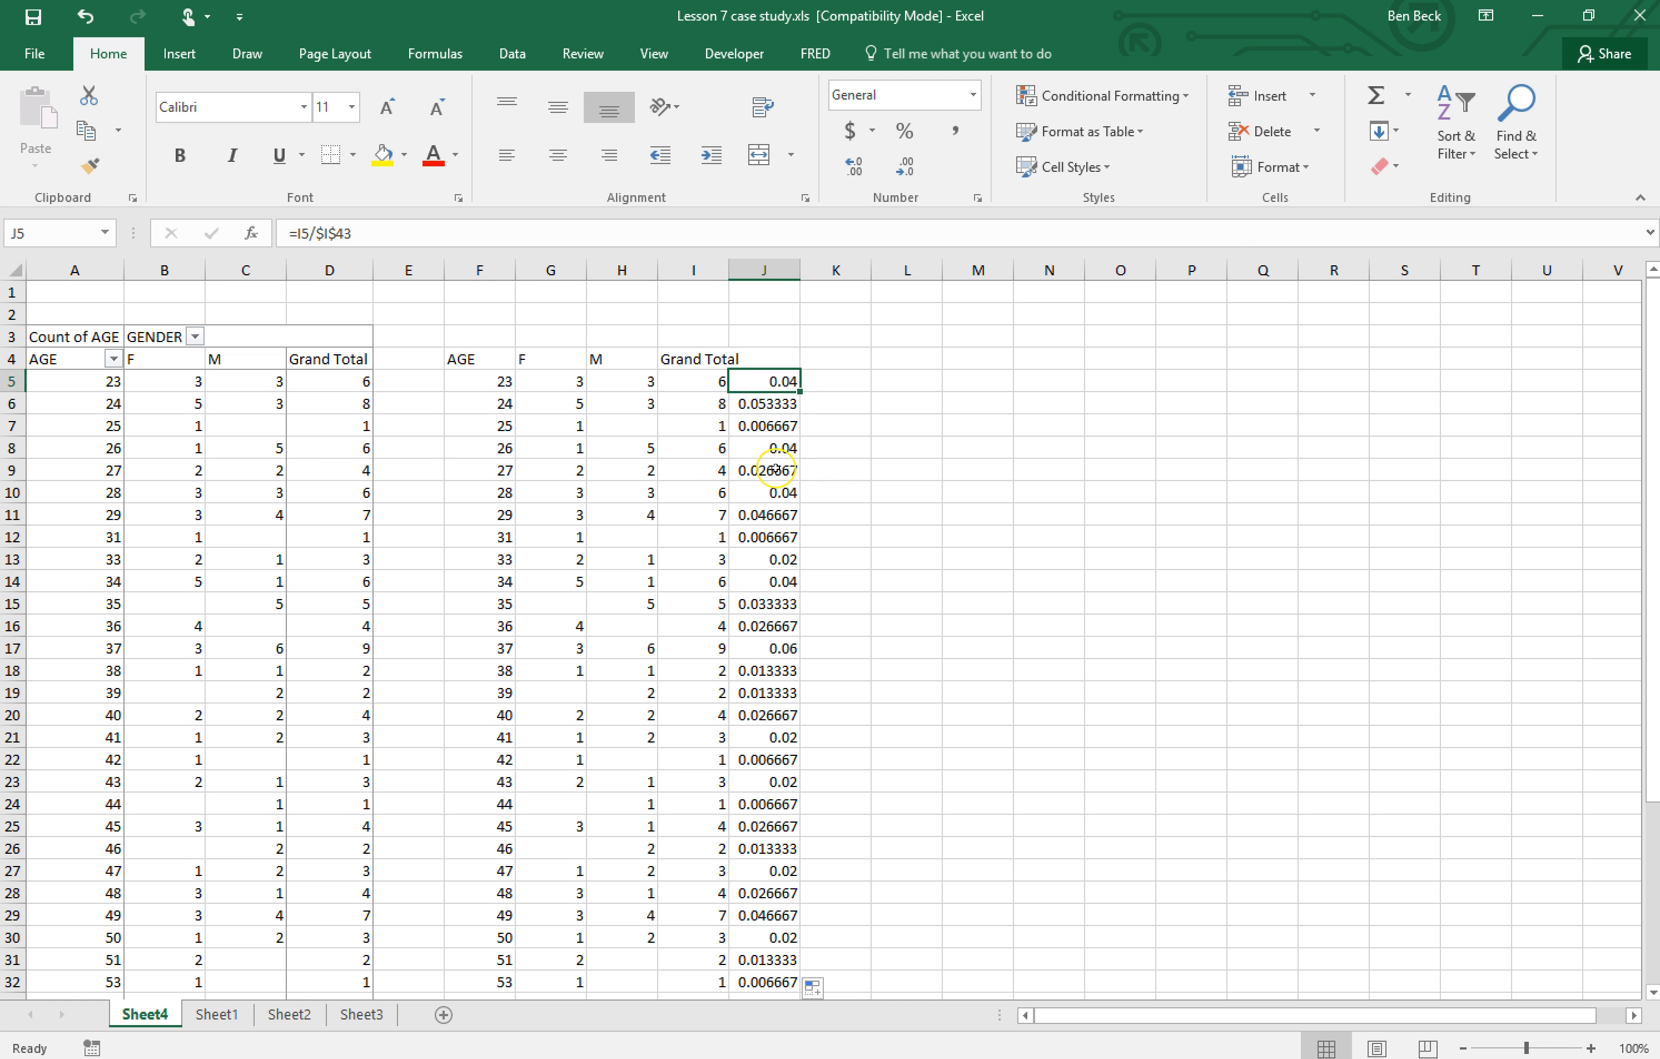
scroll(776, 469, down, 5)
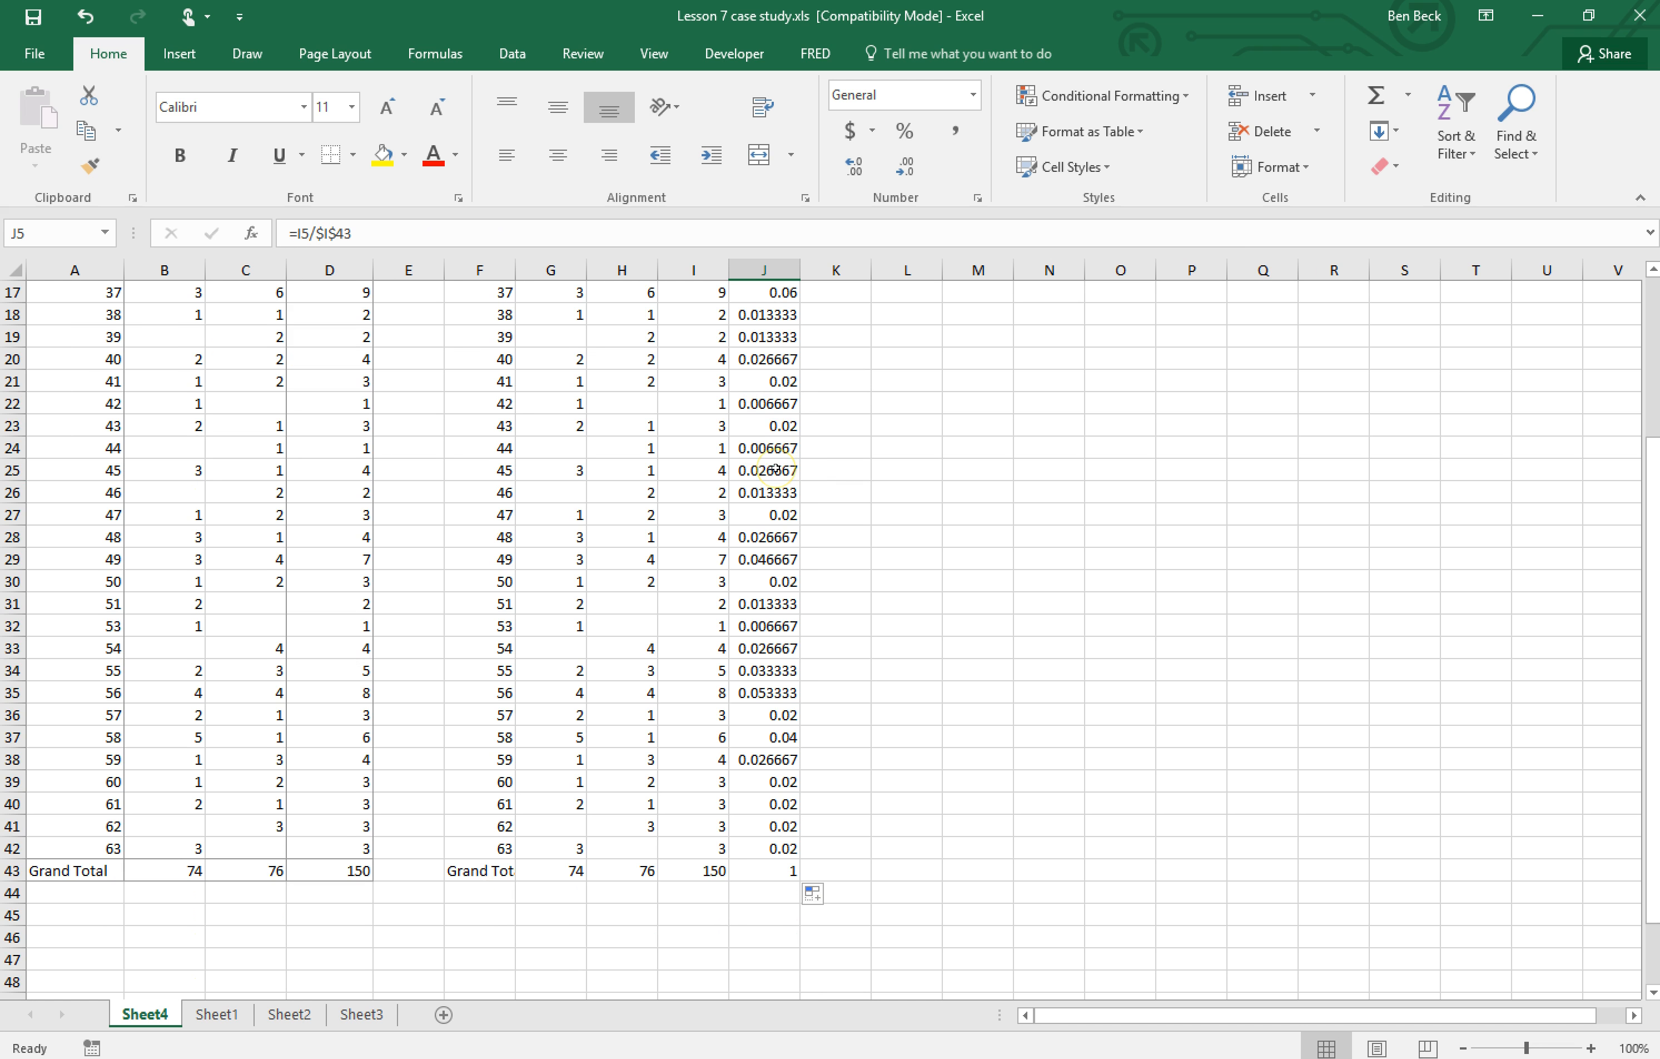
shift+click(763, 865)
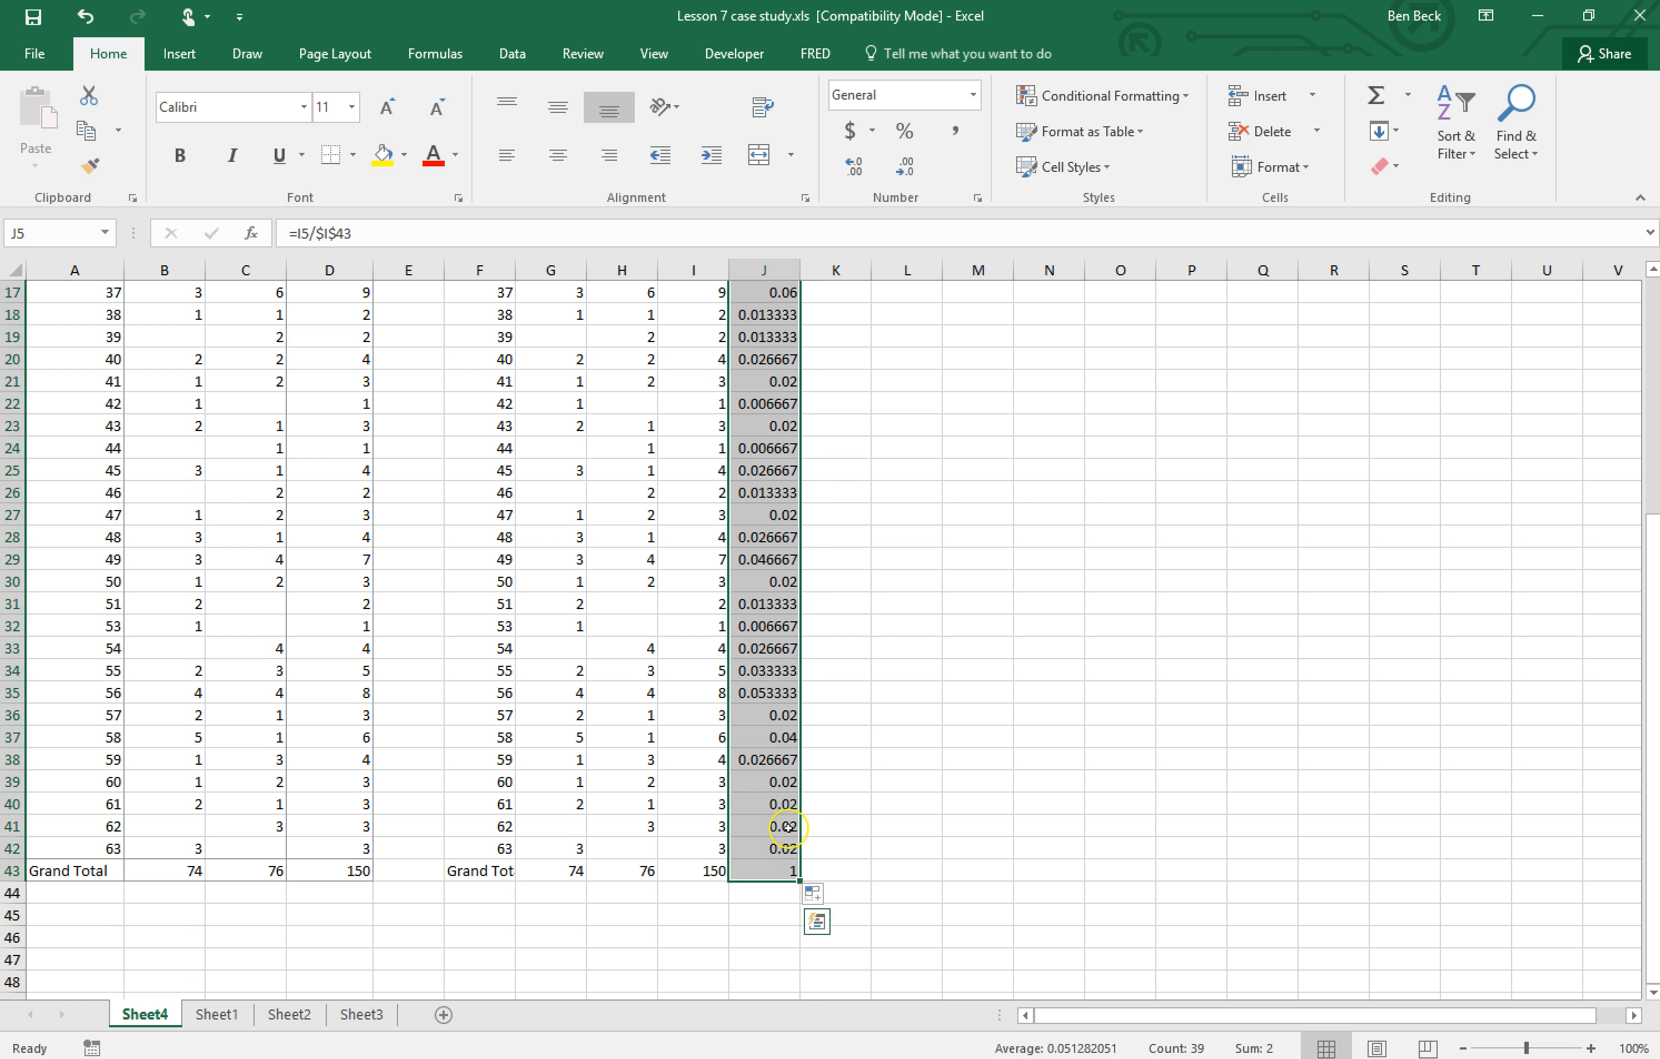
click(903, 132)
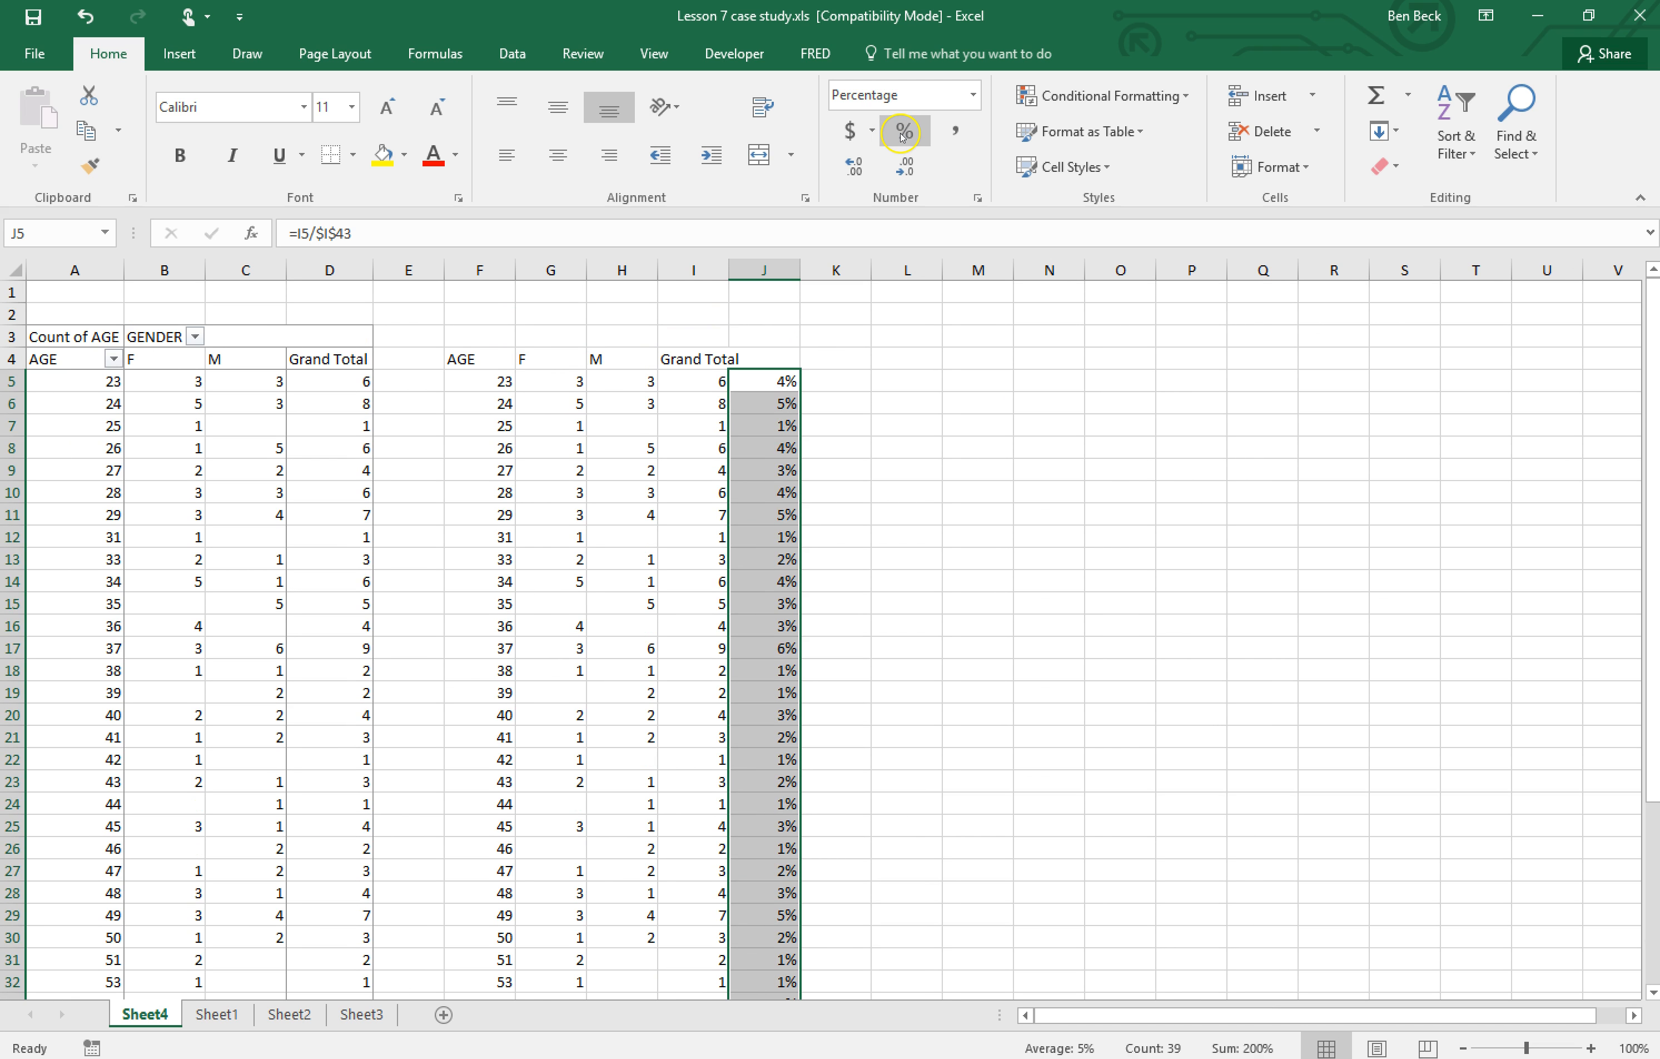
click(902, 171)
click(902, 170)
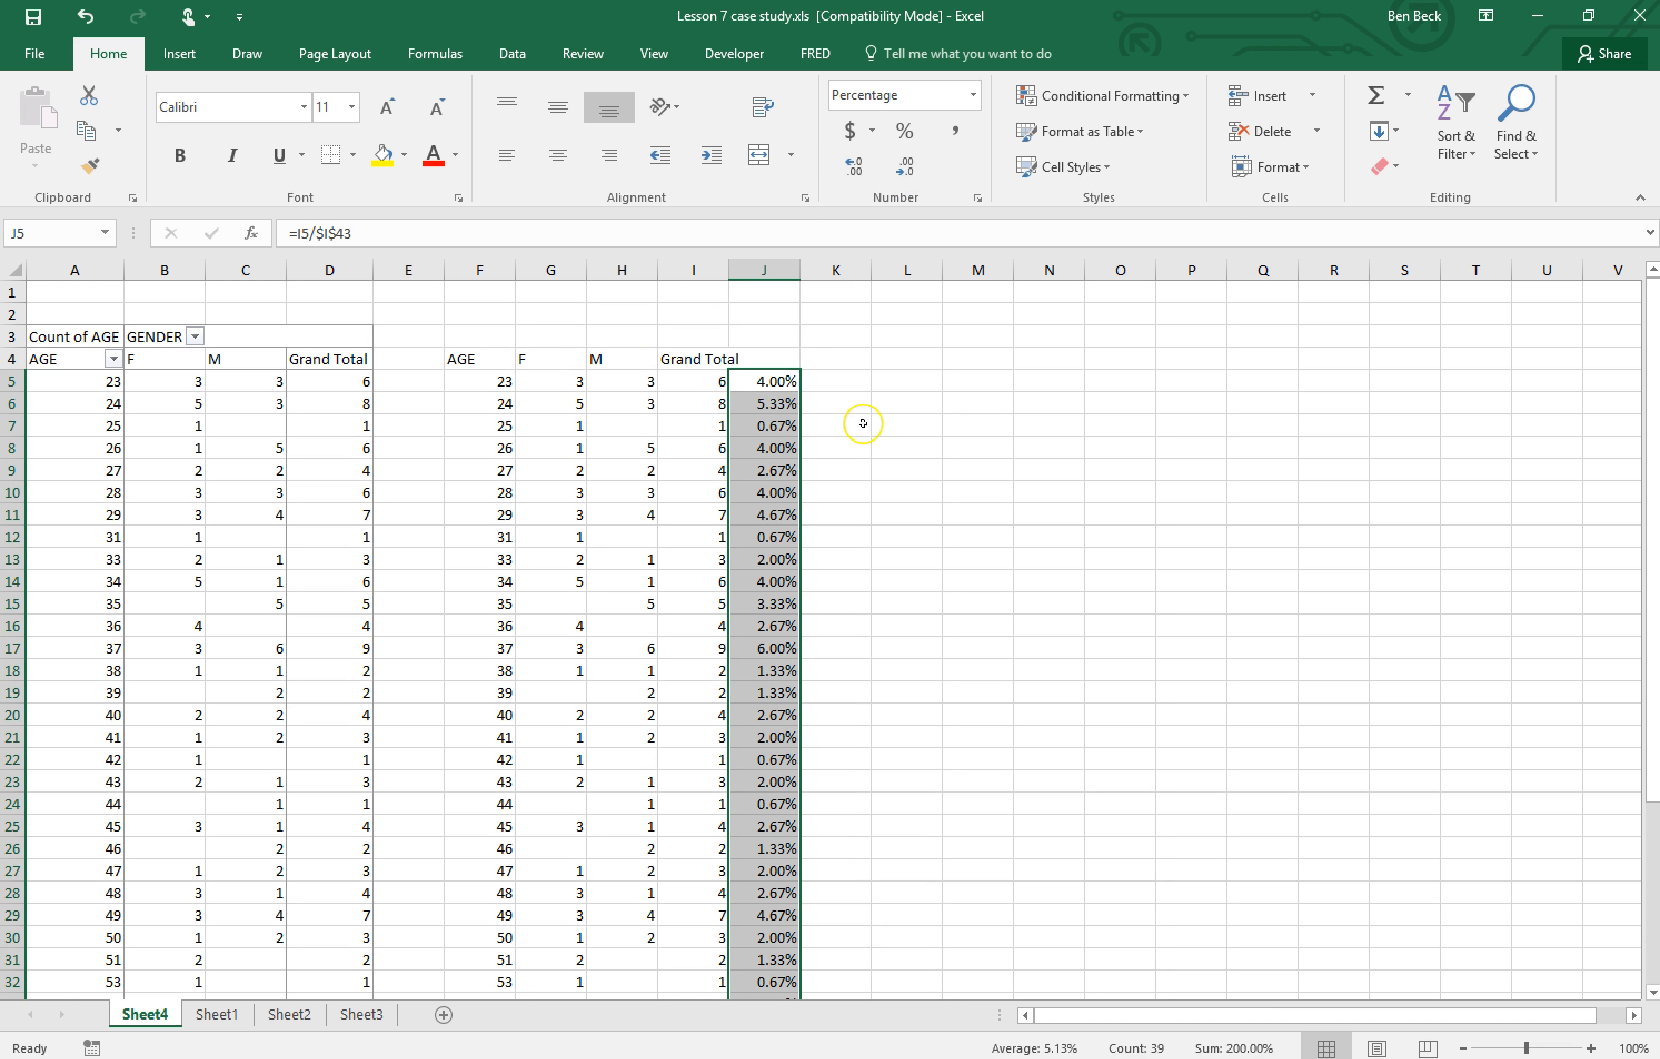
Review the percentages in J5:J43, including the Grand Total row.
click(809, 381)
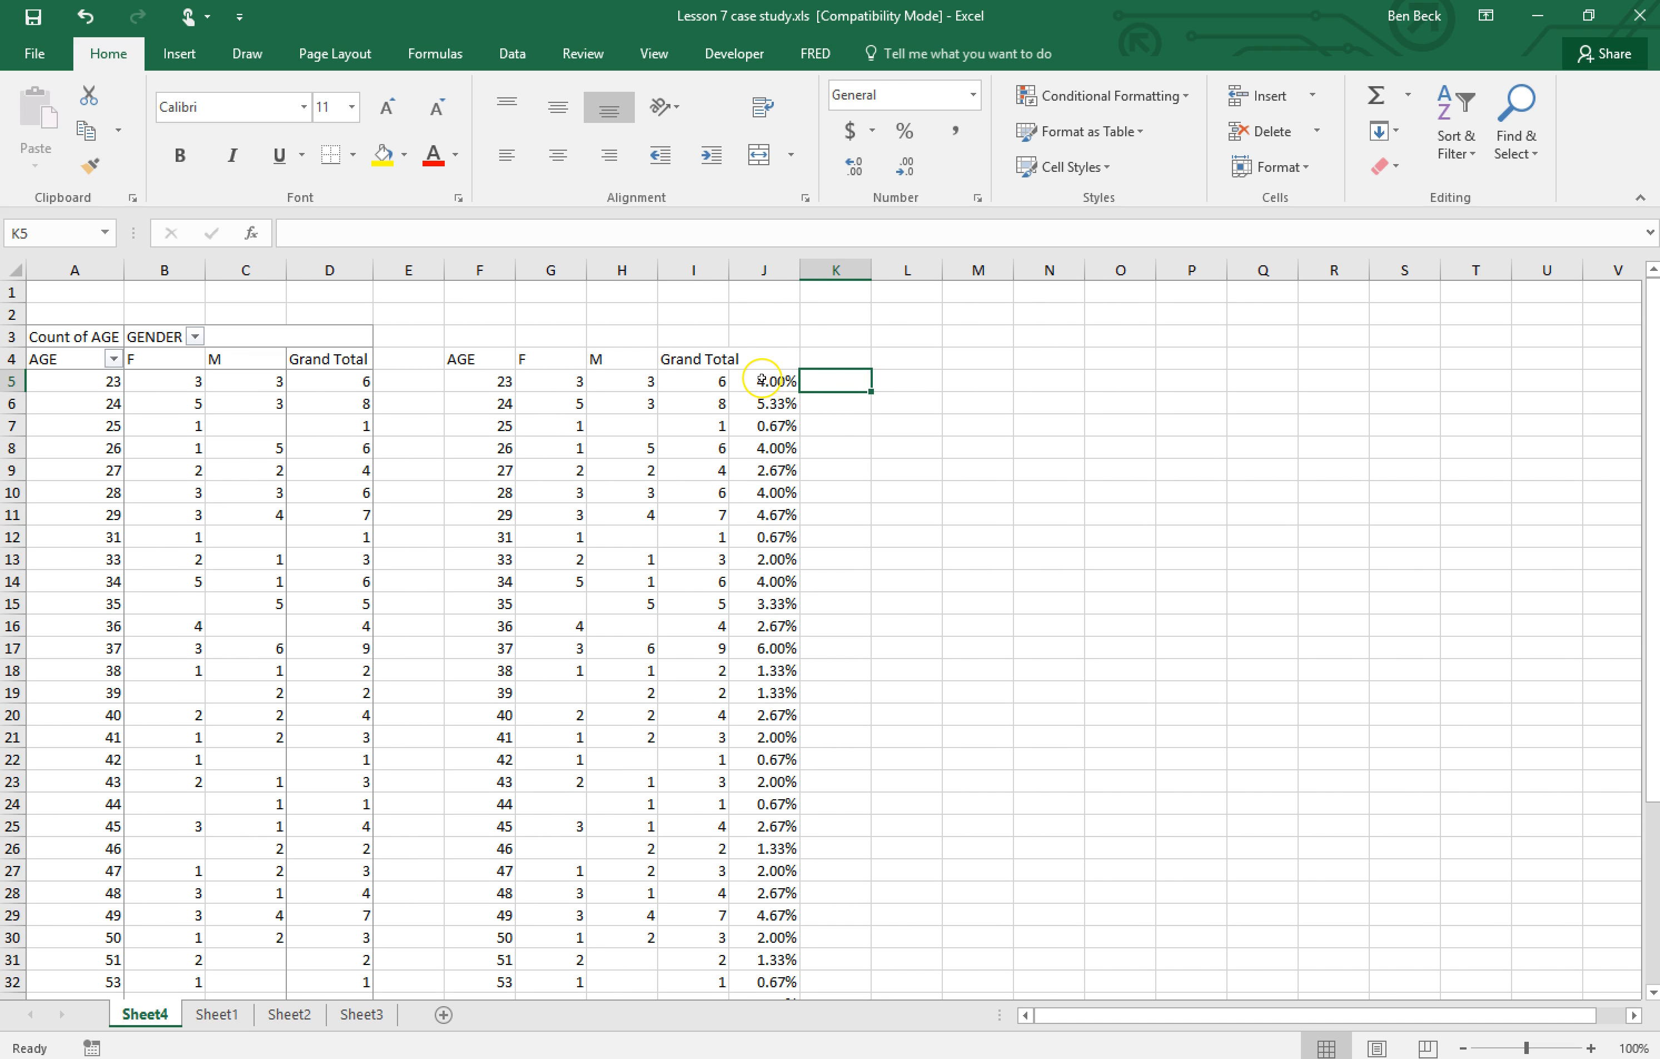
click(761, 380)
scroll(751, 489, down, 5)
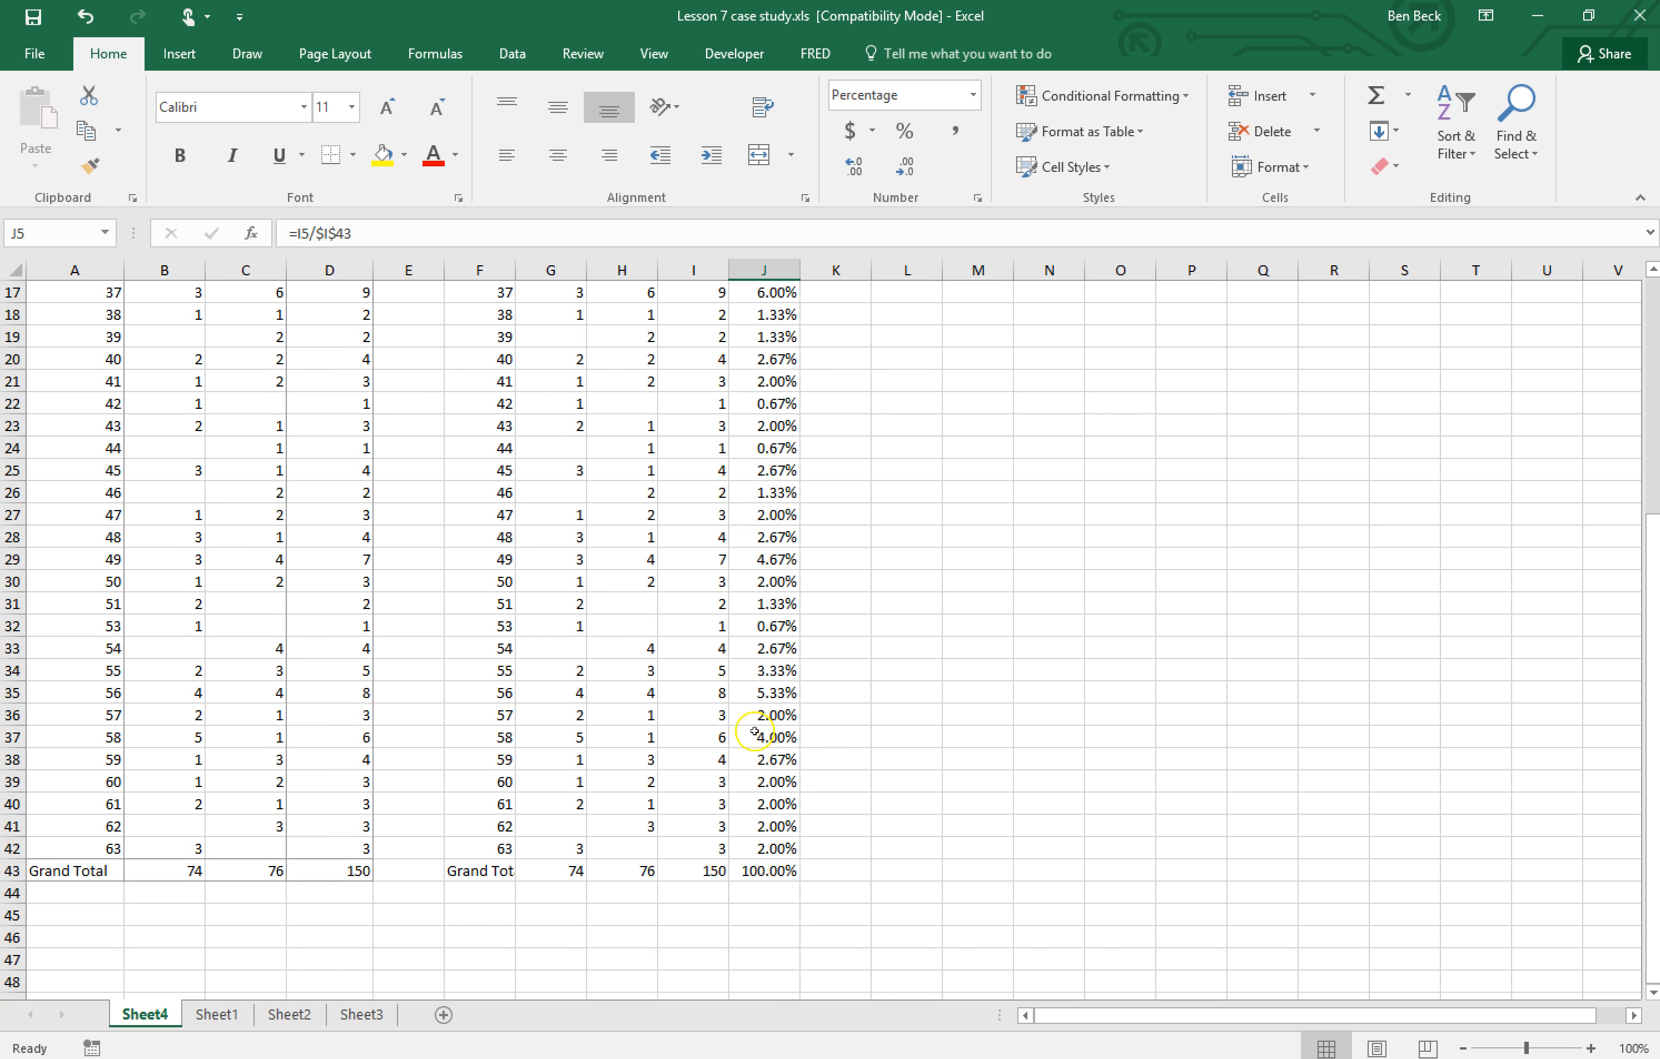
shift+click(767, 864)
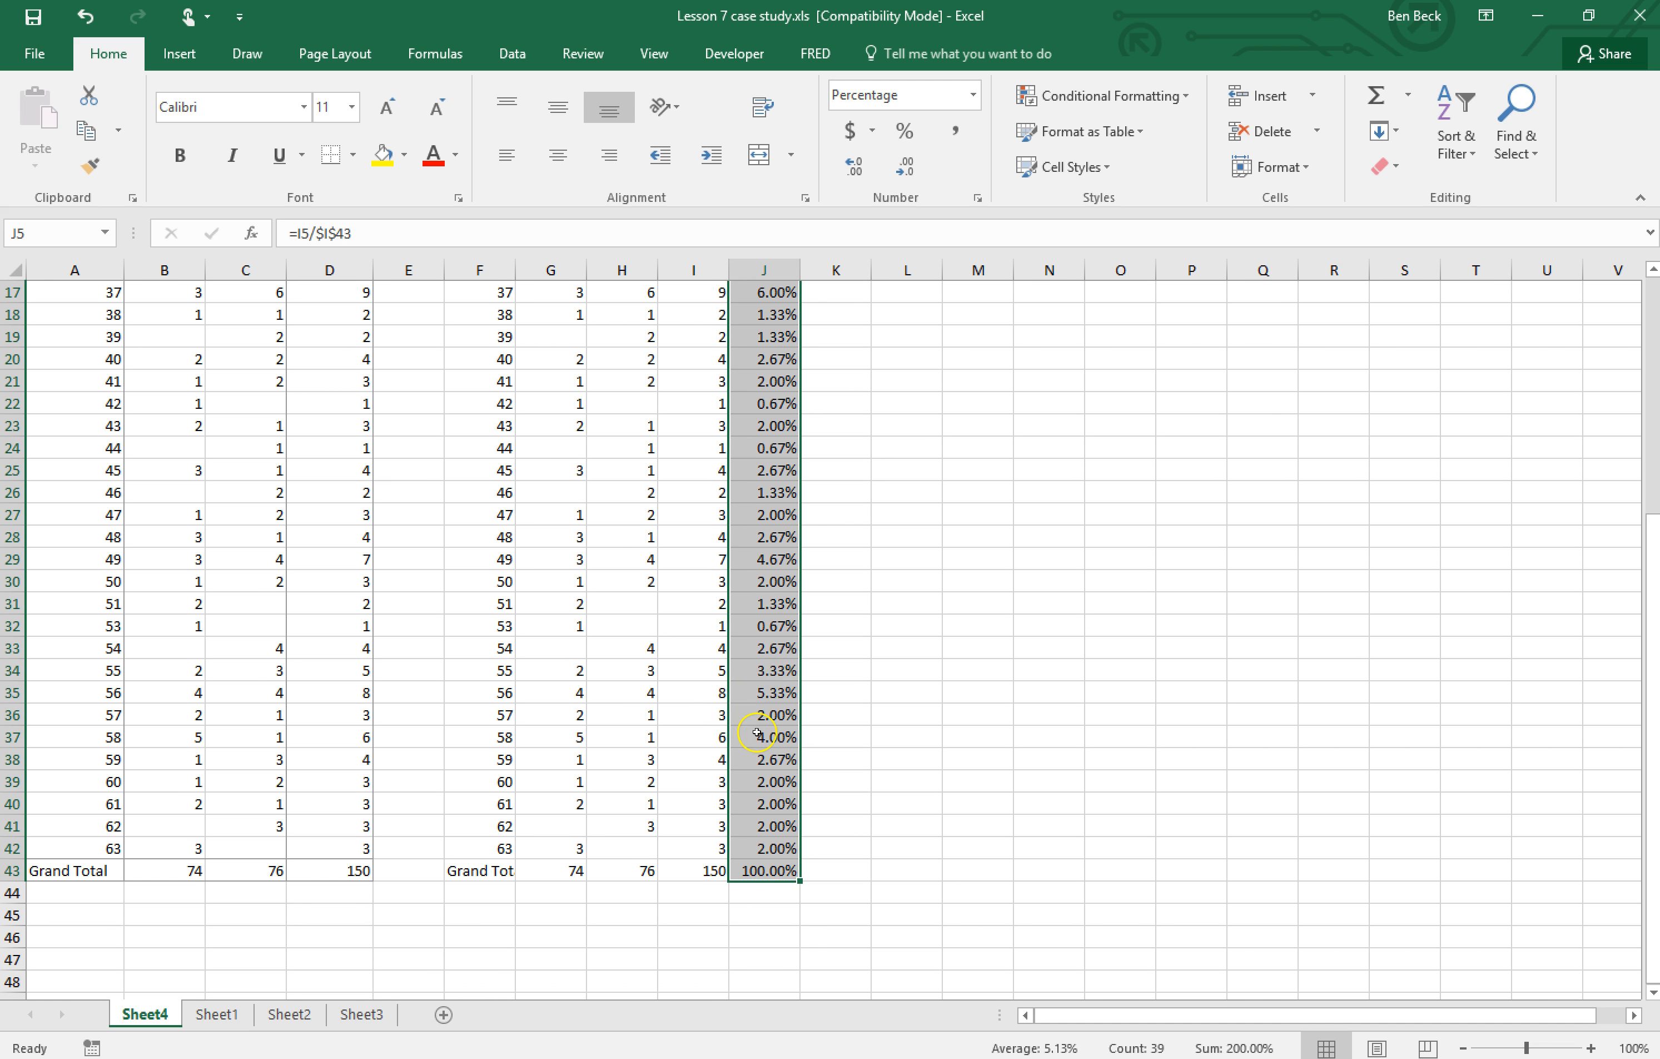
scroll(835, 656, up, 5)
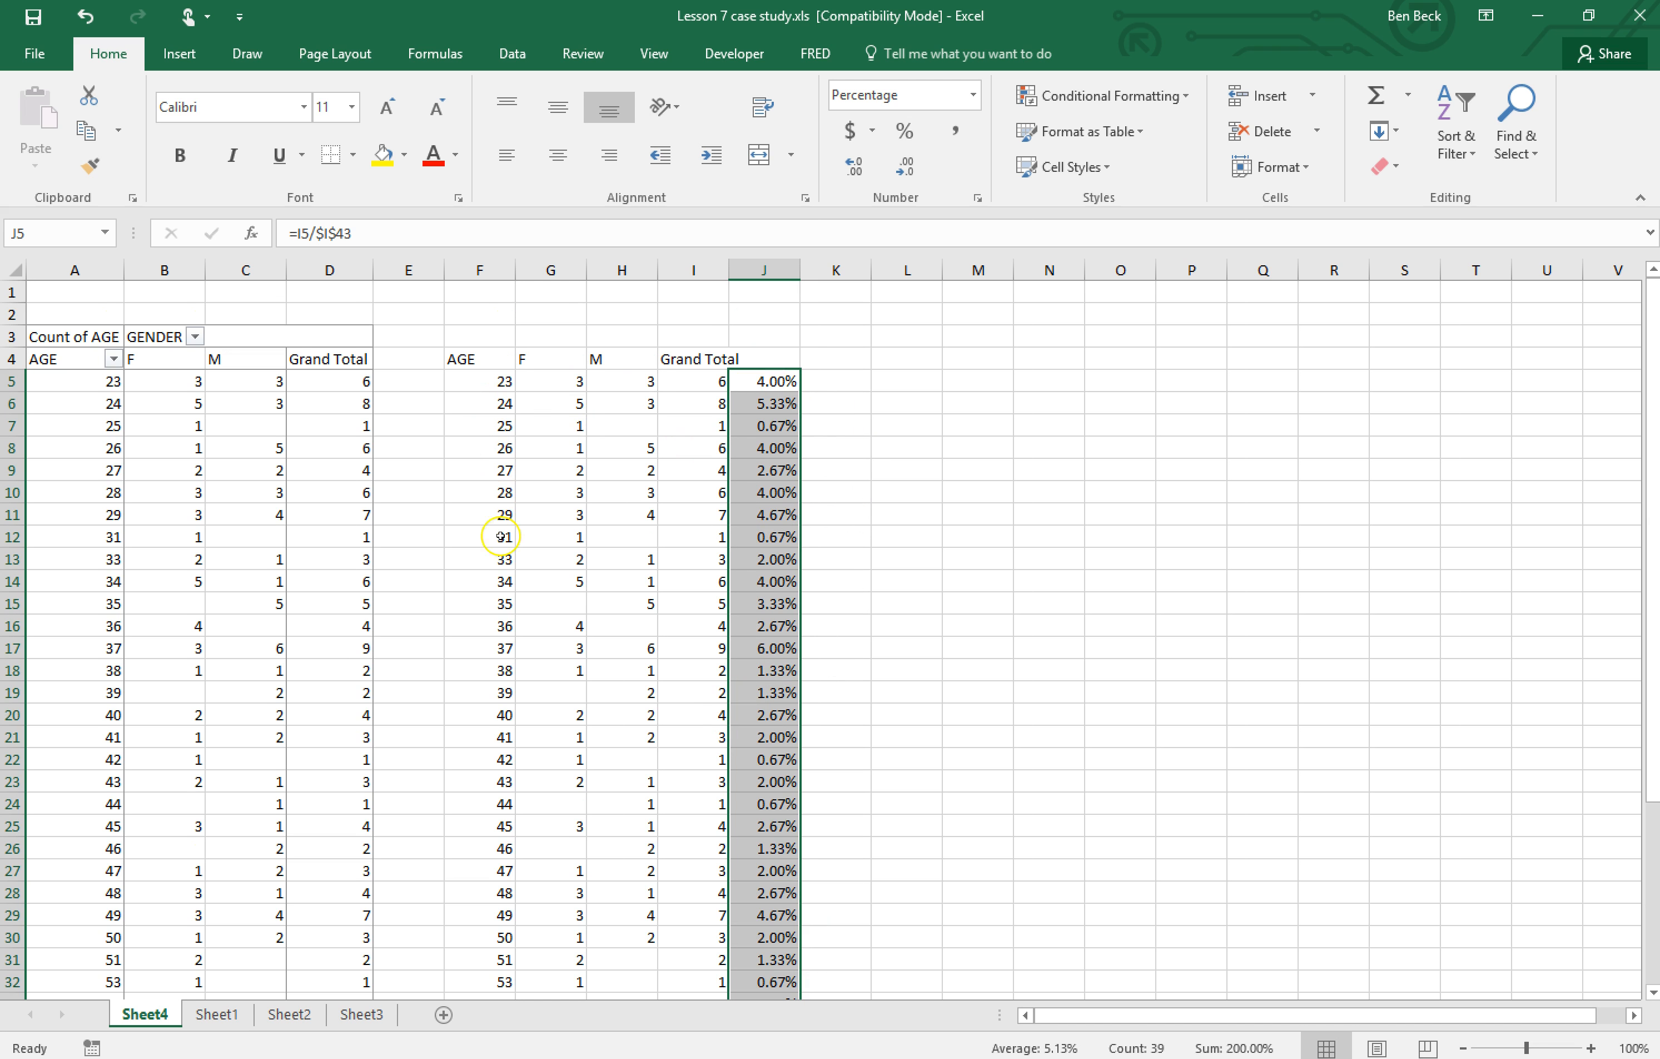
Examine the source data for the PivotTable on Sheet1.
click(324, 413)
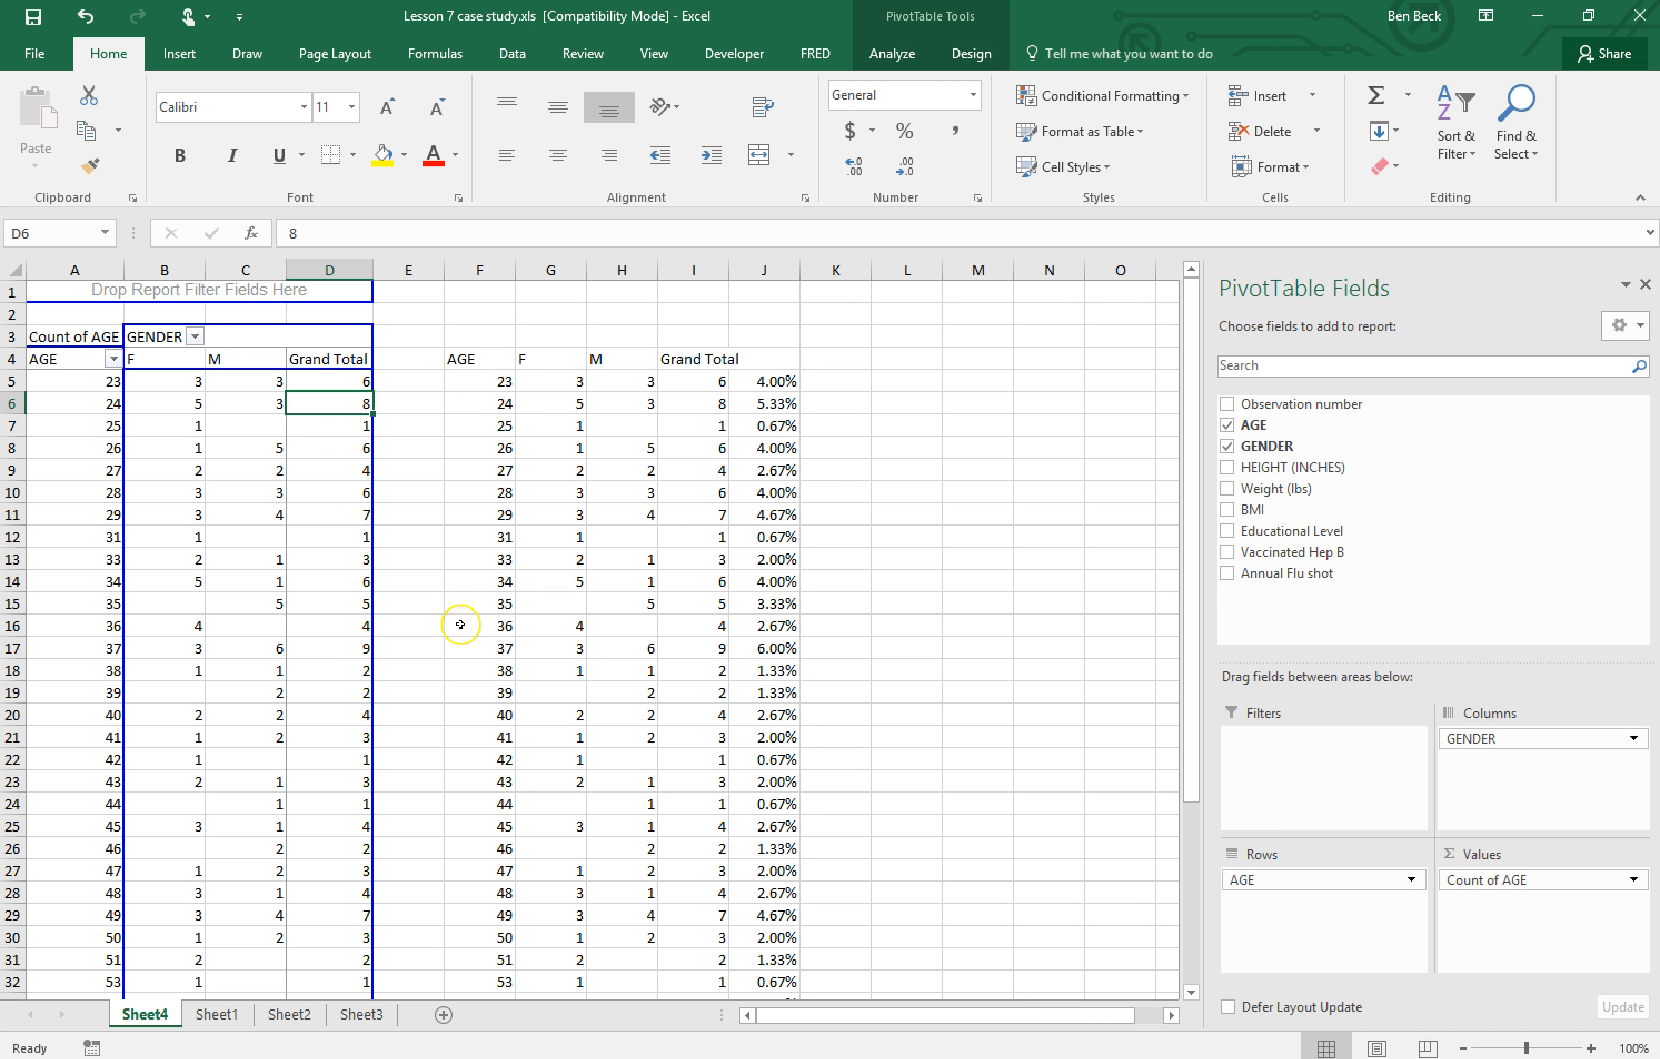
click(217, 1015)
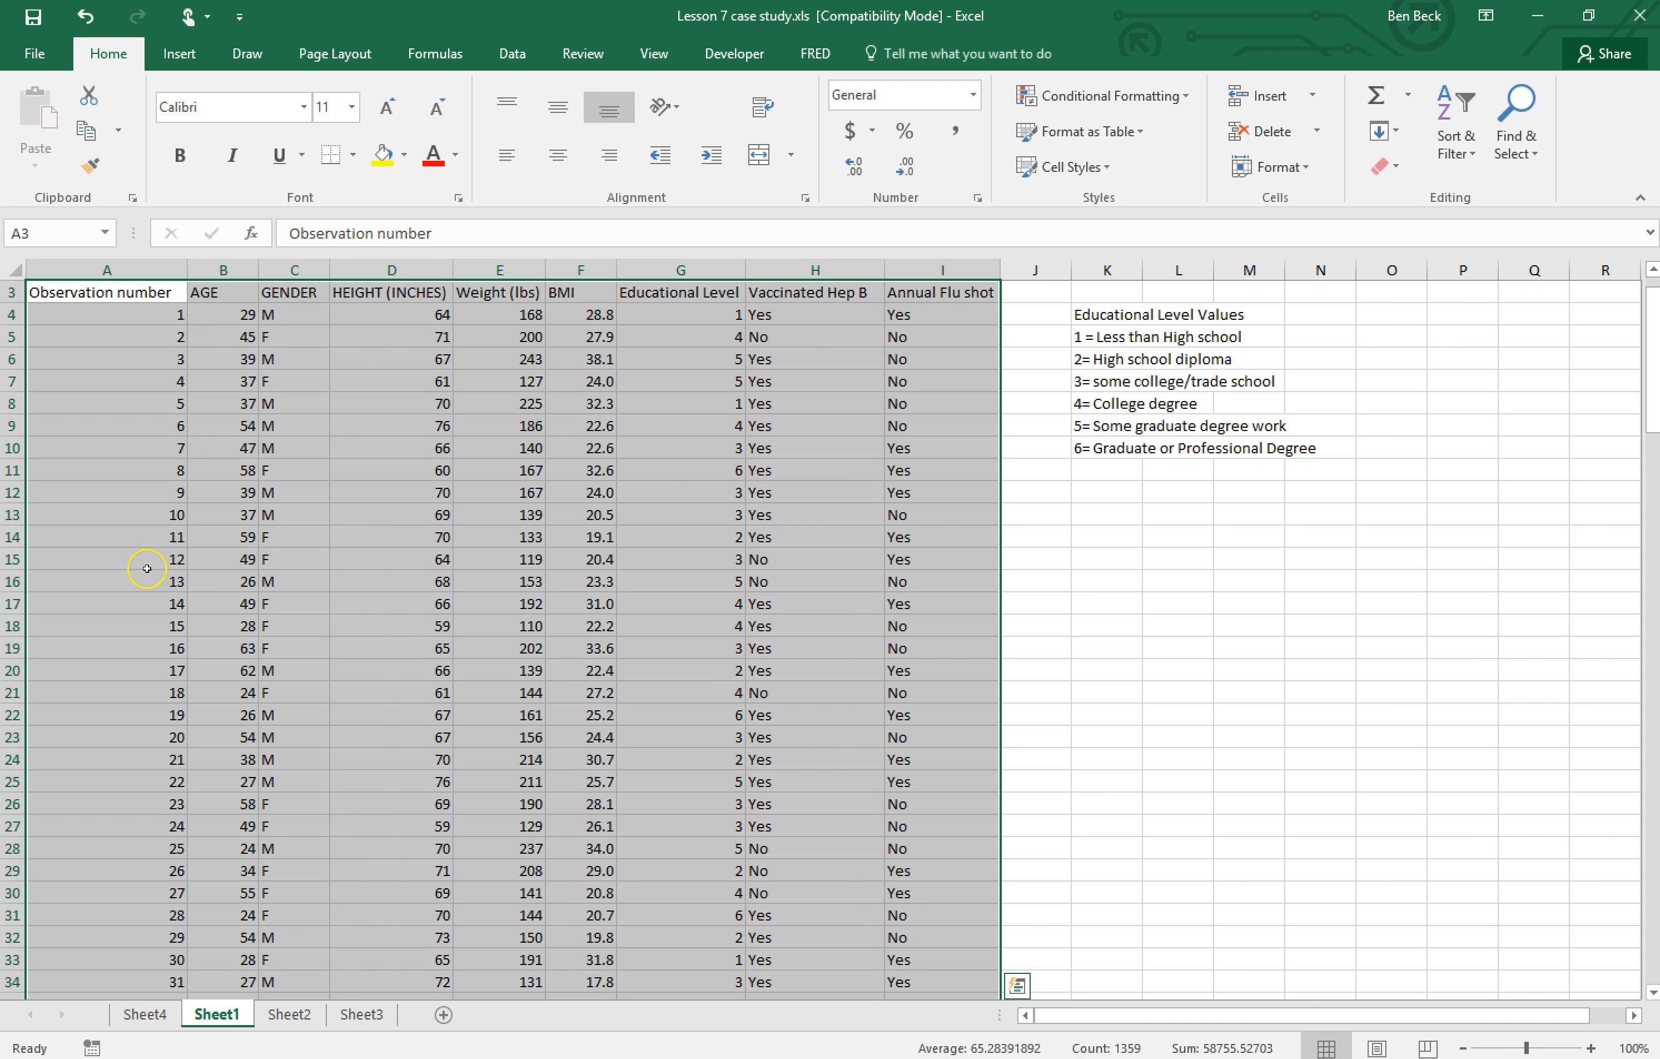
click(348, 458)
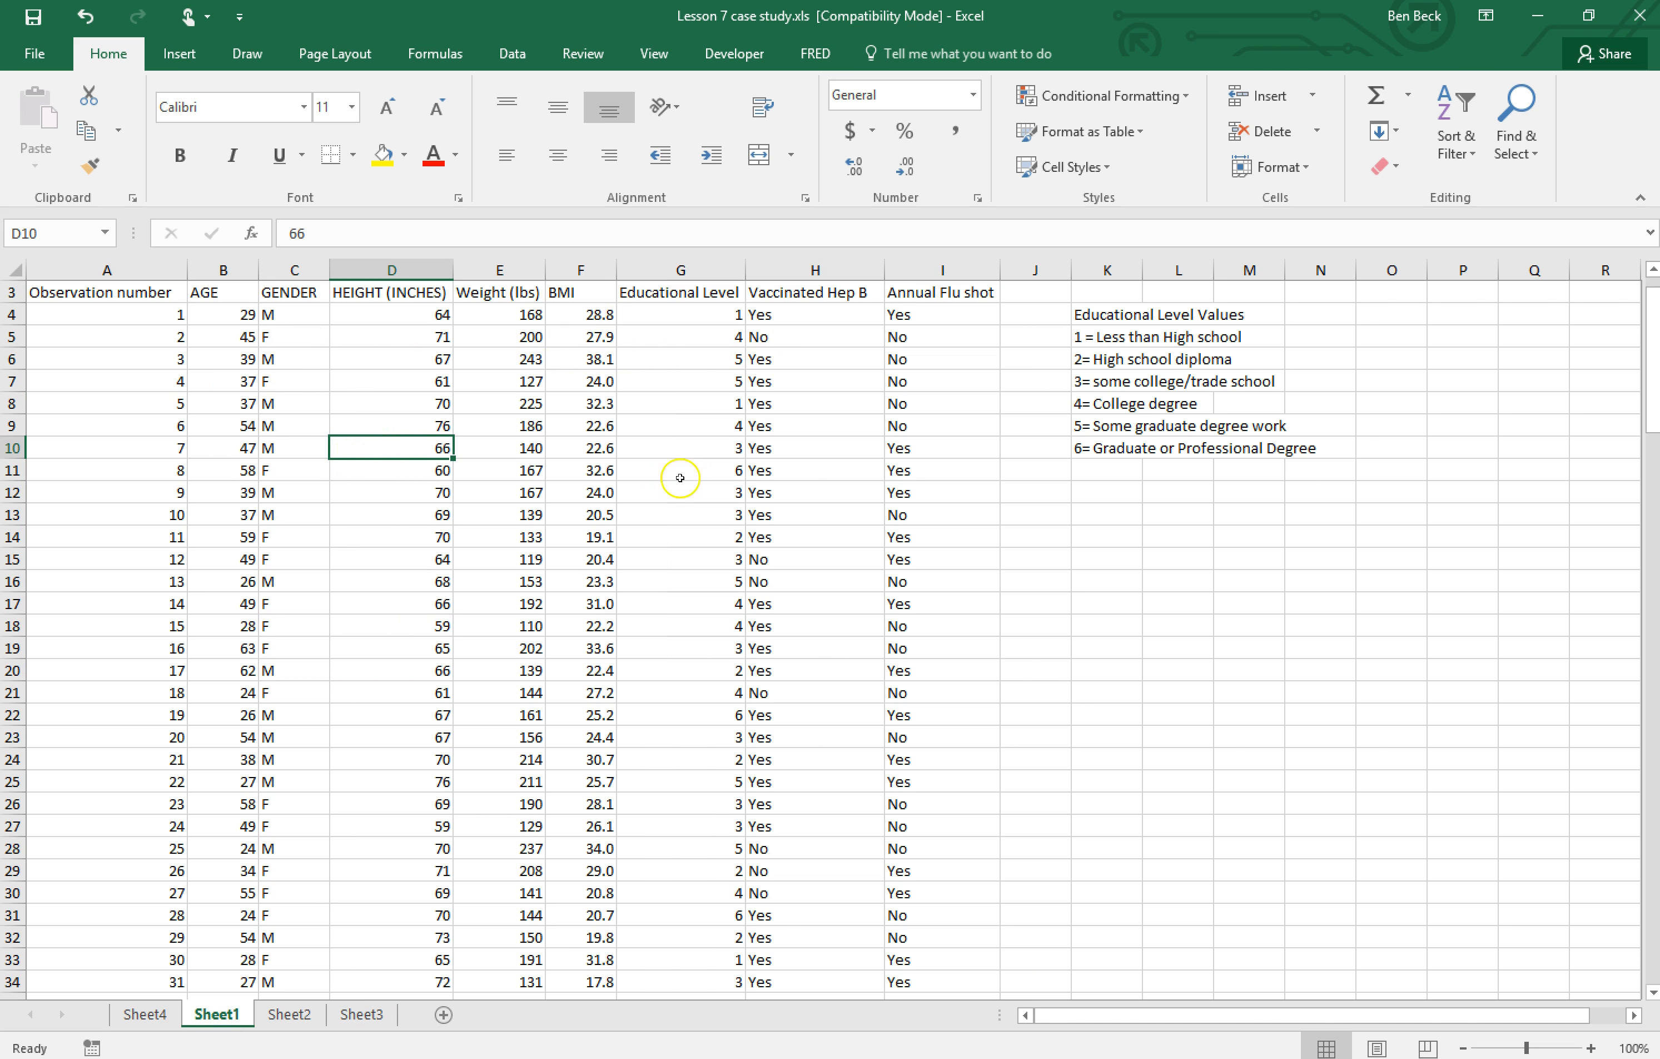
Return to Sheet4 and move the PivotTable's AGE field from Rows to Filters.
click(145, 1015)
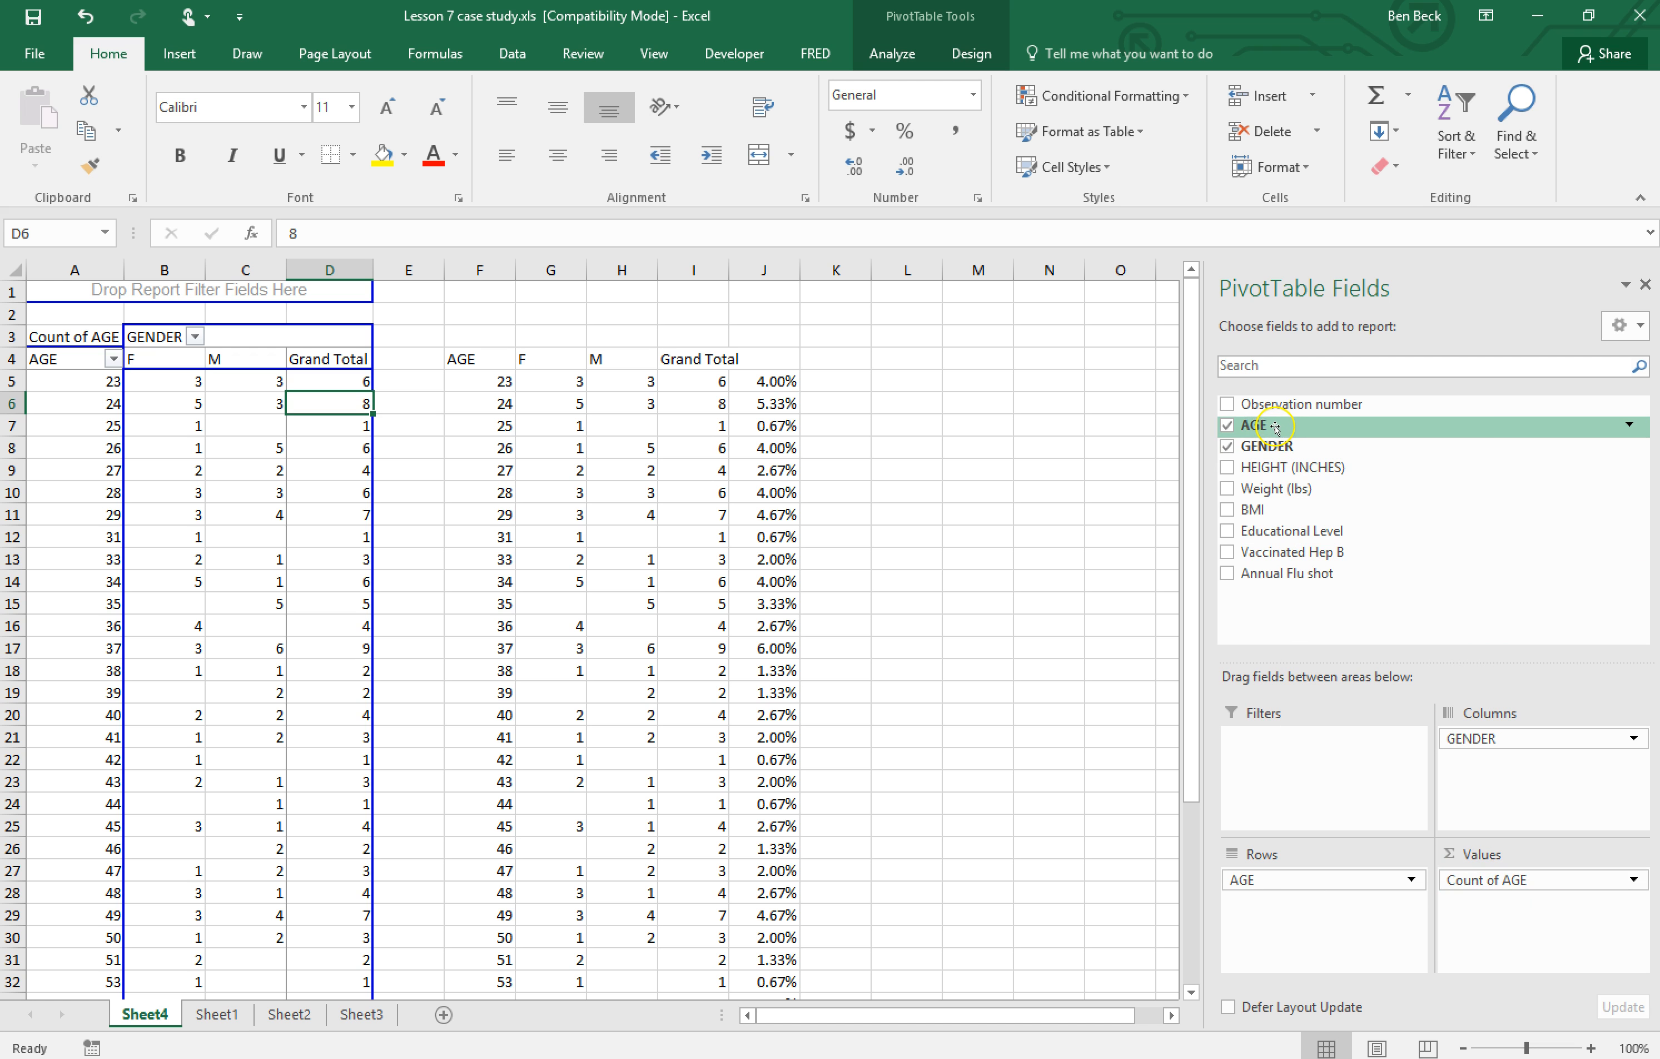
drag(1264, 425, 1312, 752)
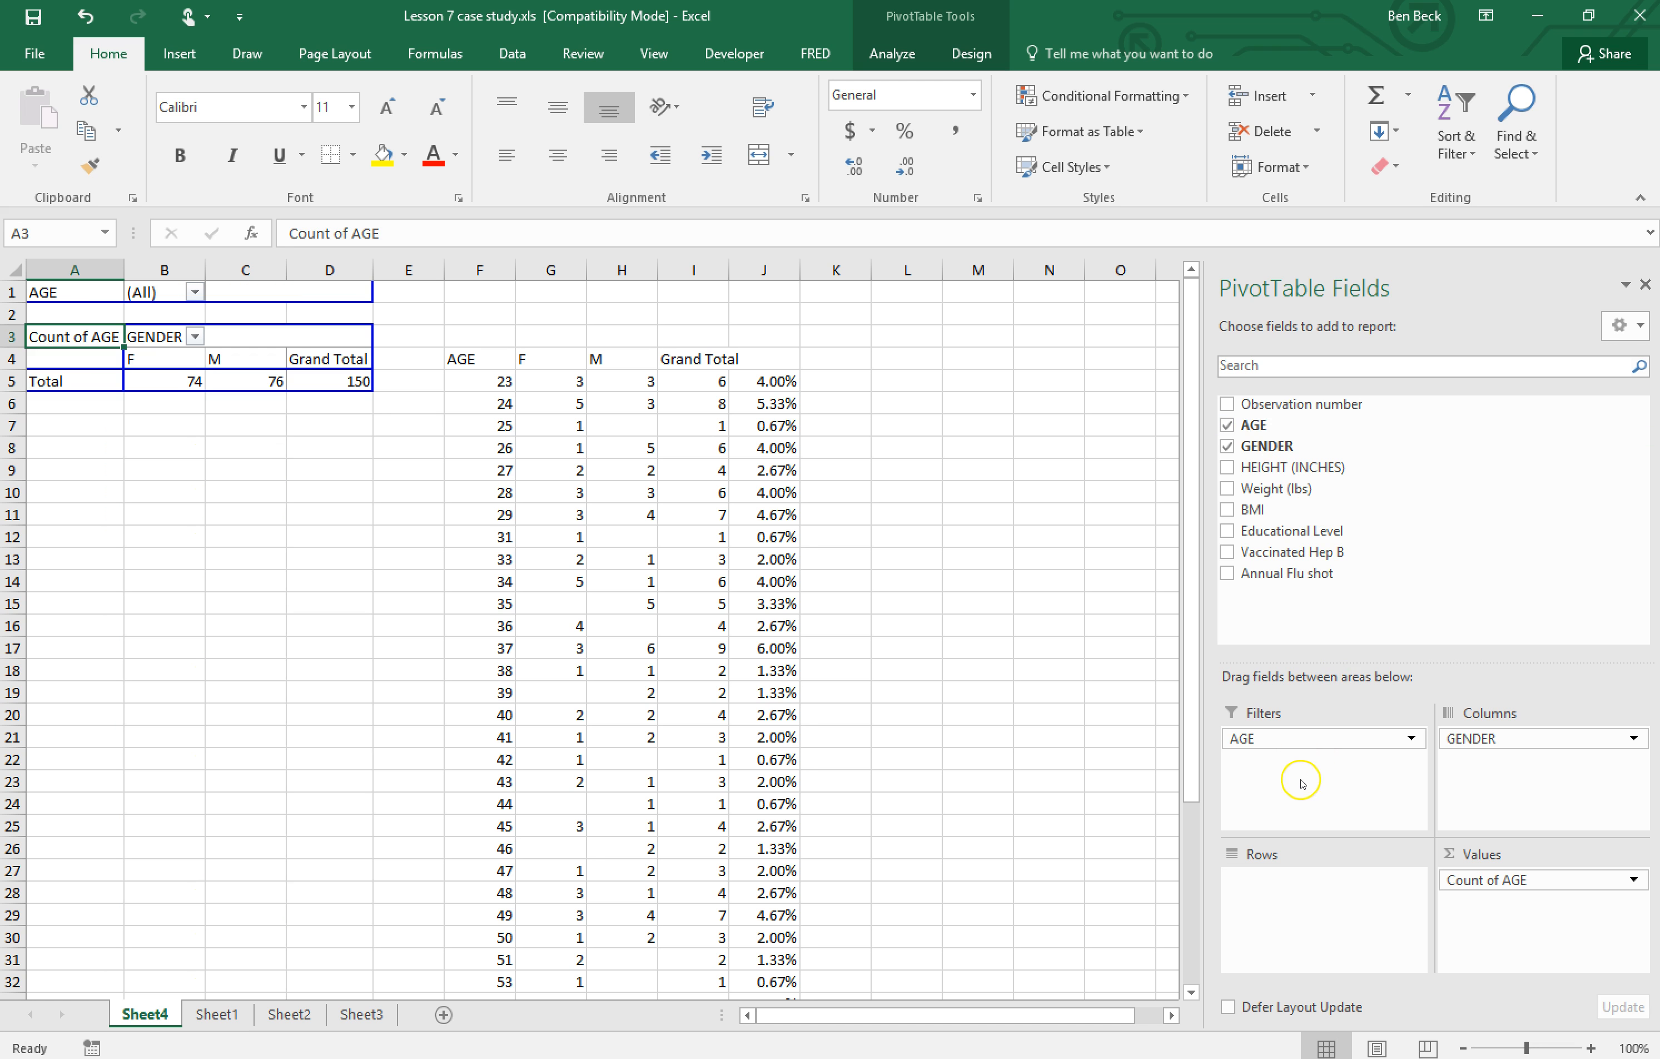
click(1411, 740)
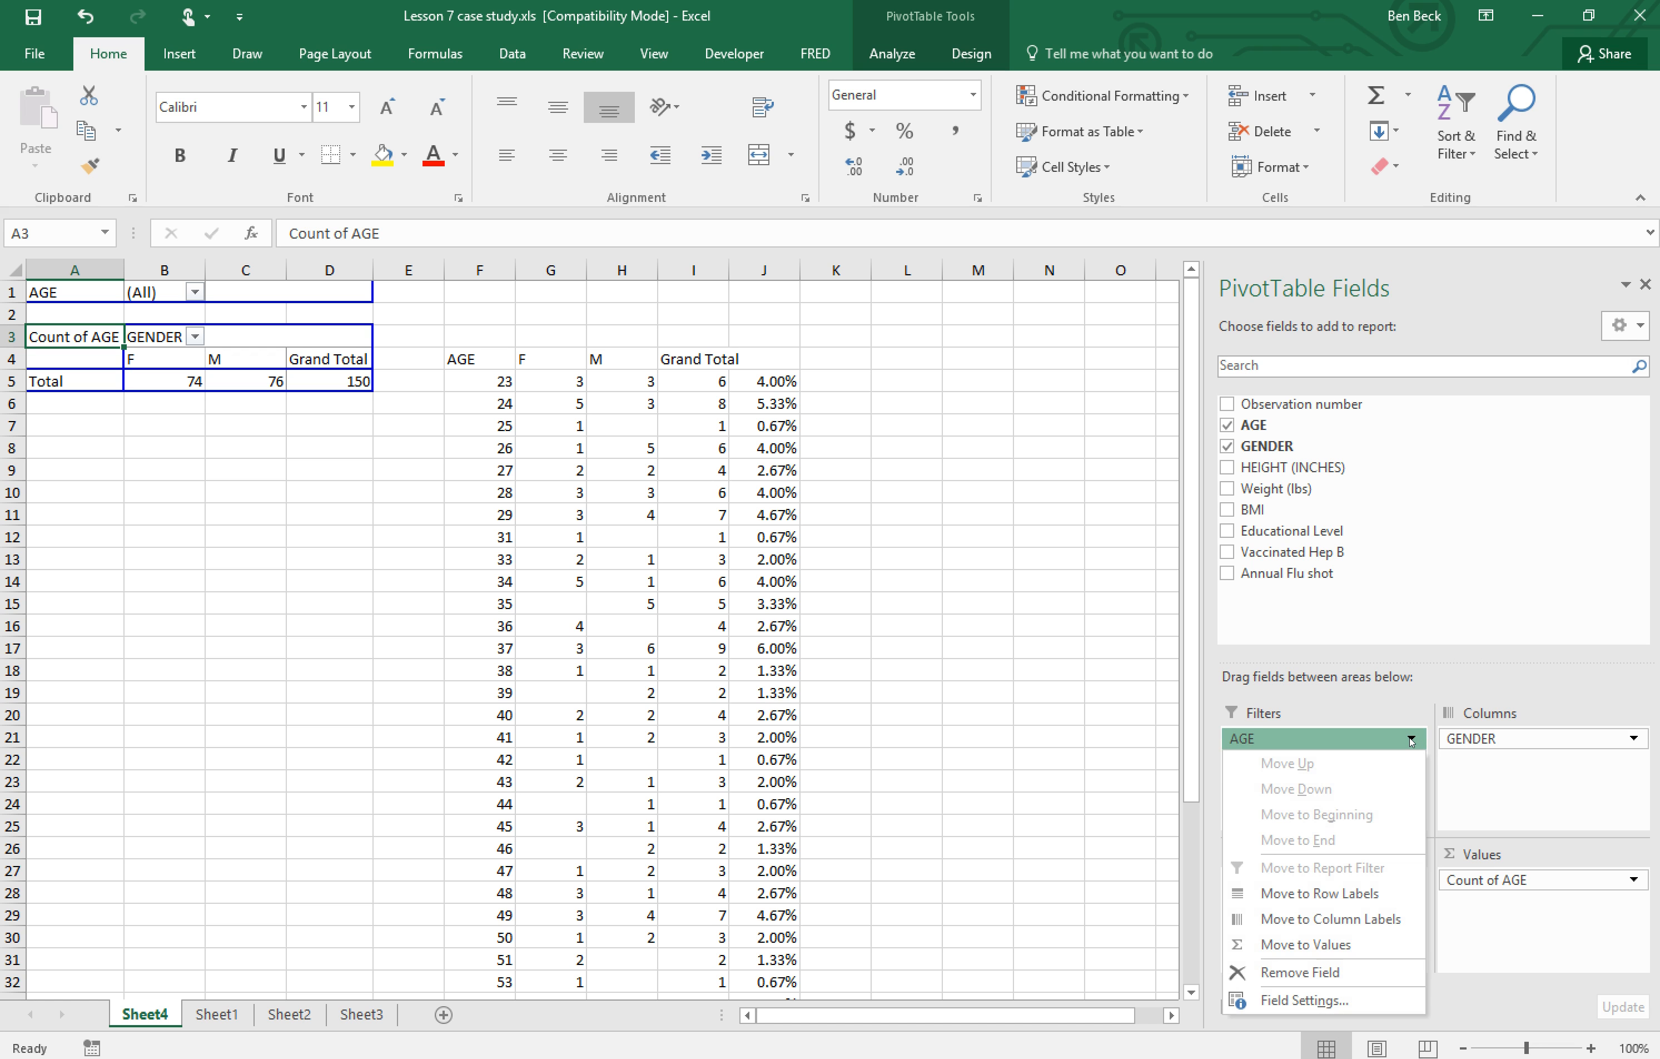
click(1411, 740)
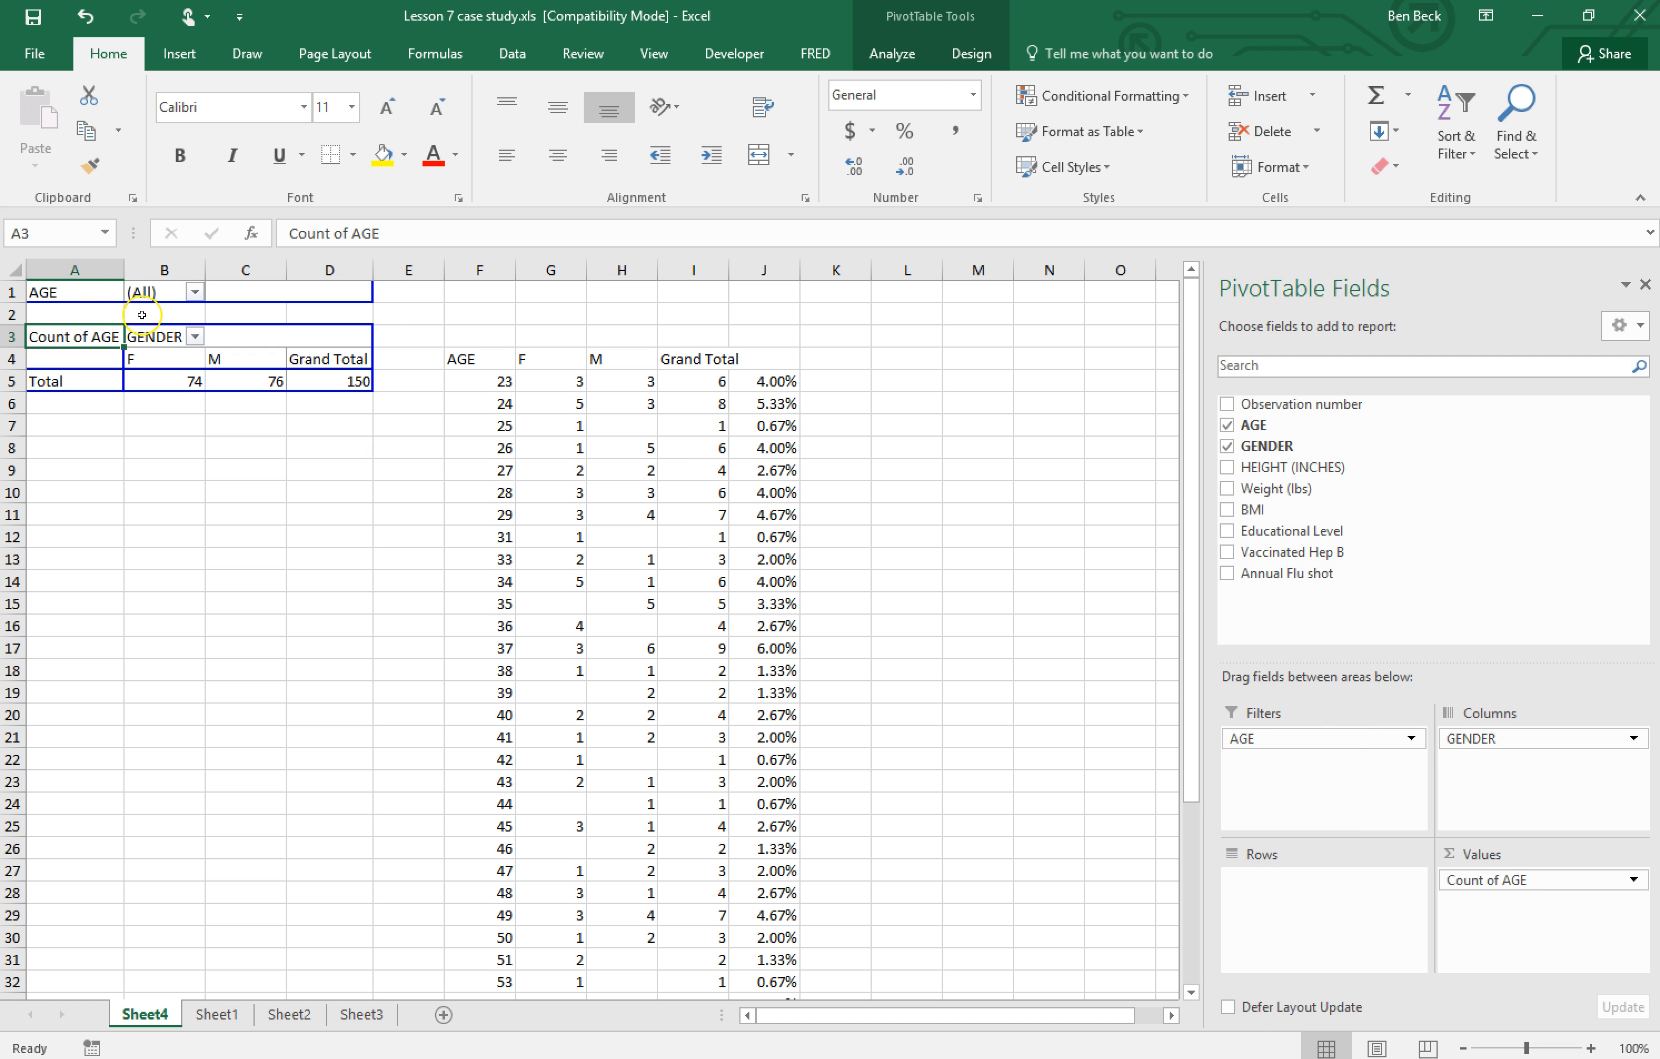
Filter the PivotTable by AGE with multiple items allowed, keeping only ages 23 and 24.
click(194, 293)
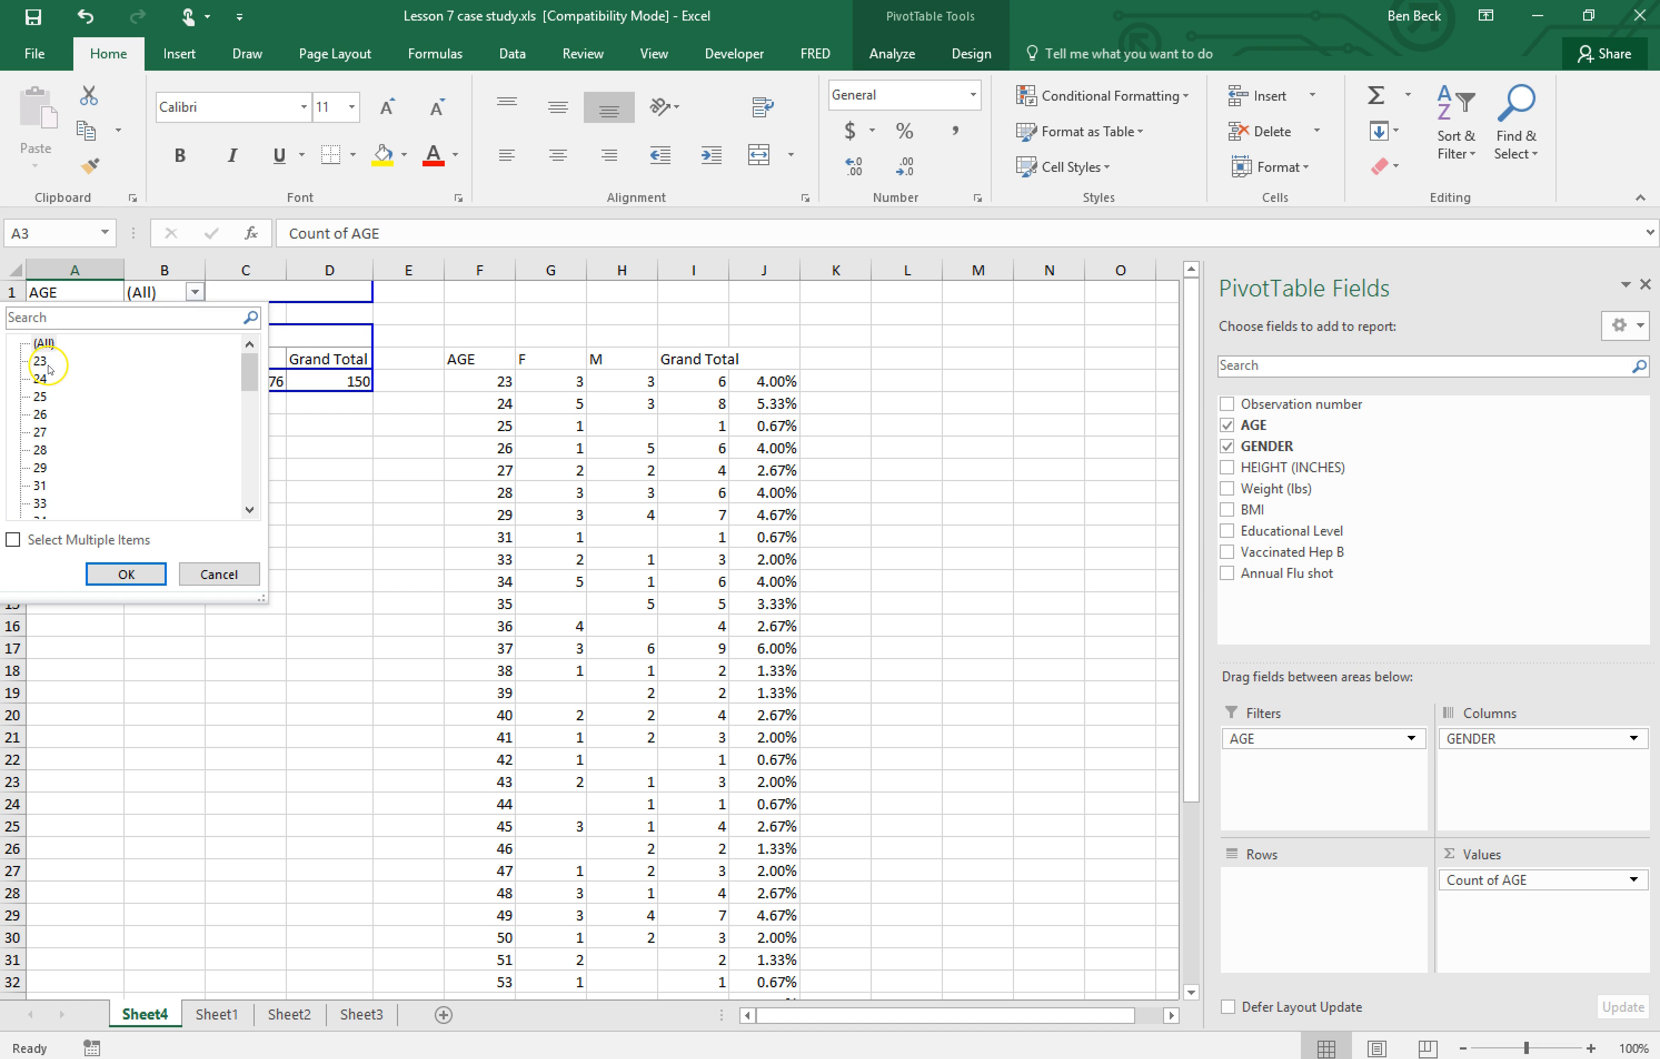
click(13, 539)
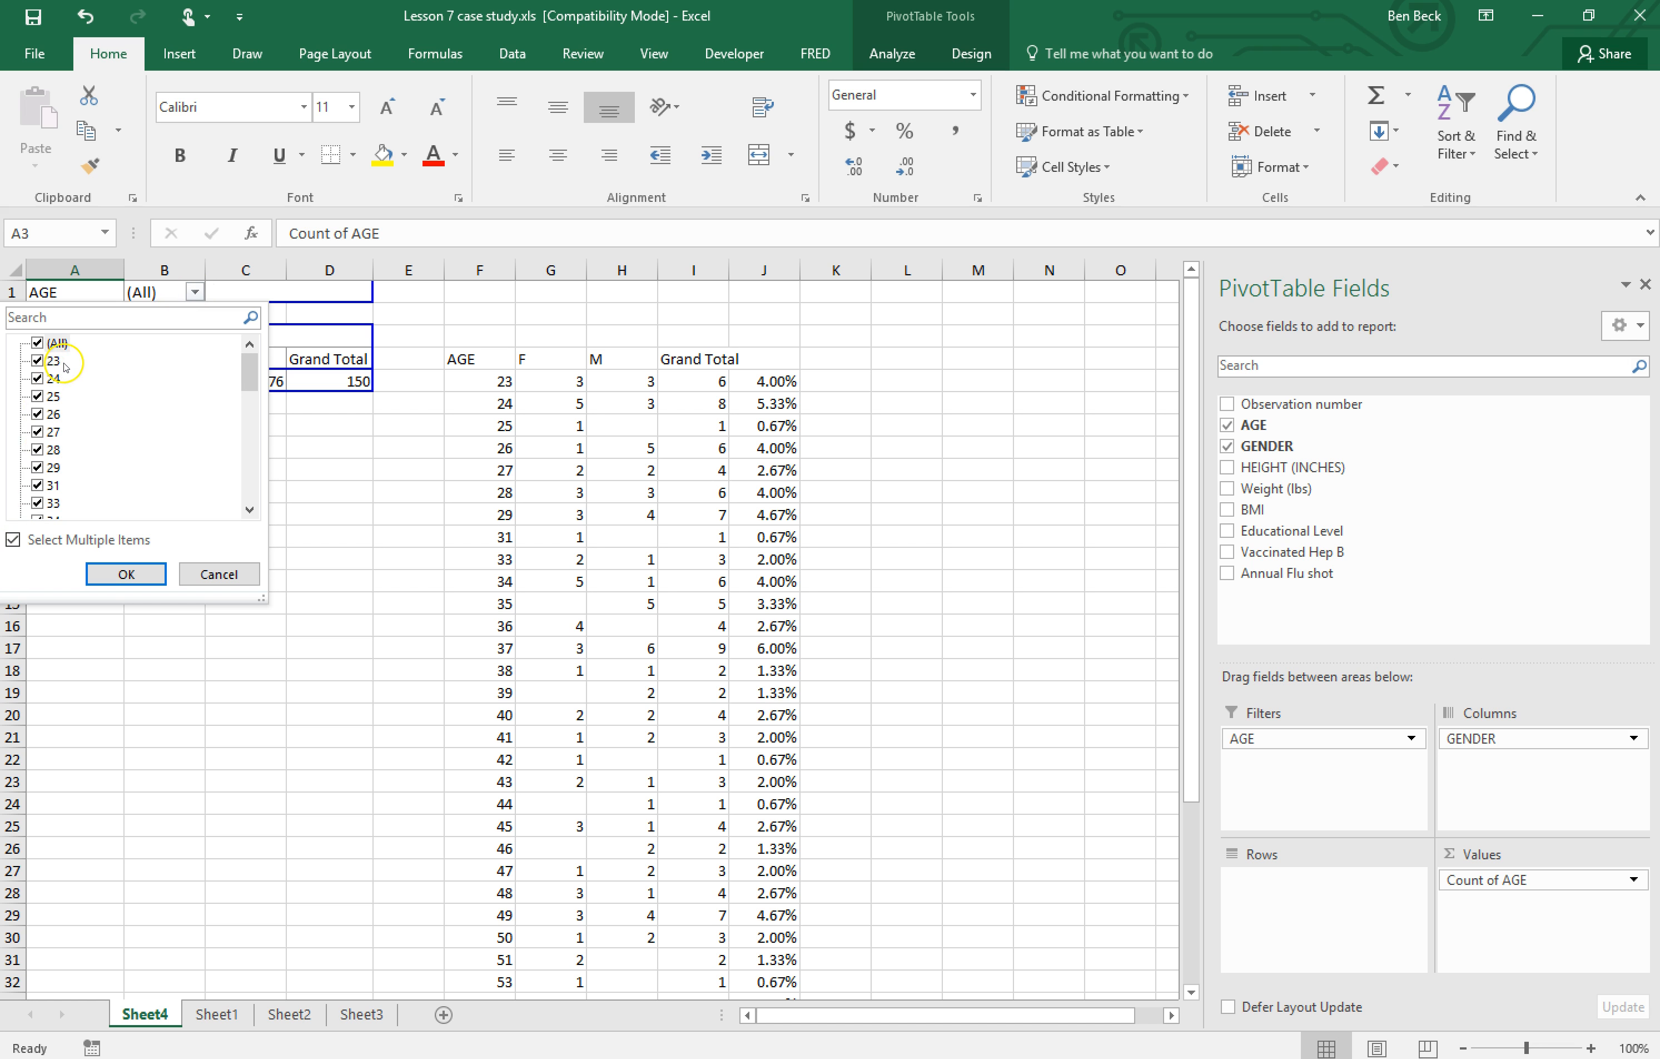
click(38, 343)
click(37, 362)
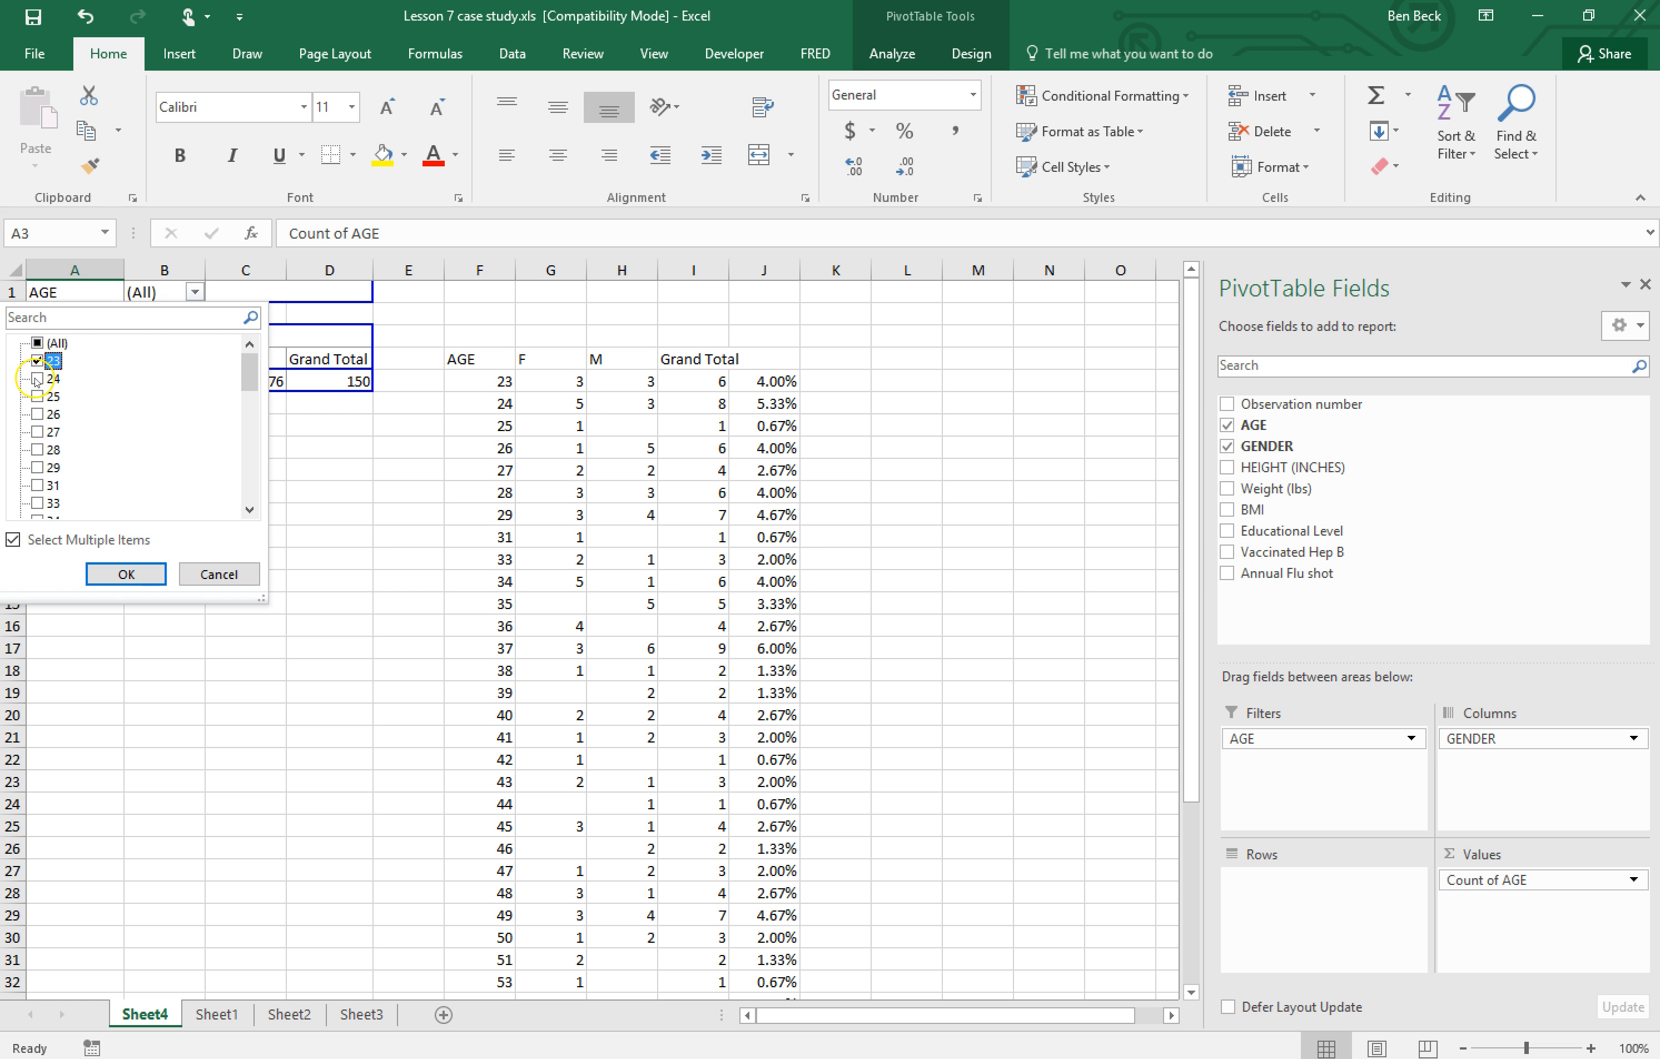
click(116, 576)
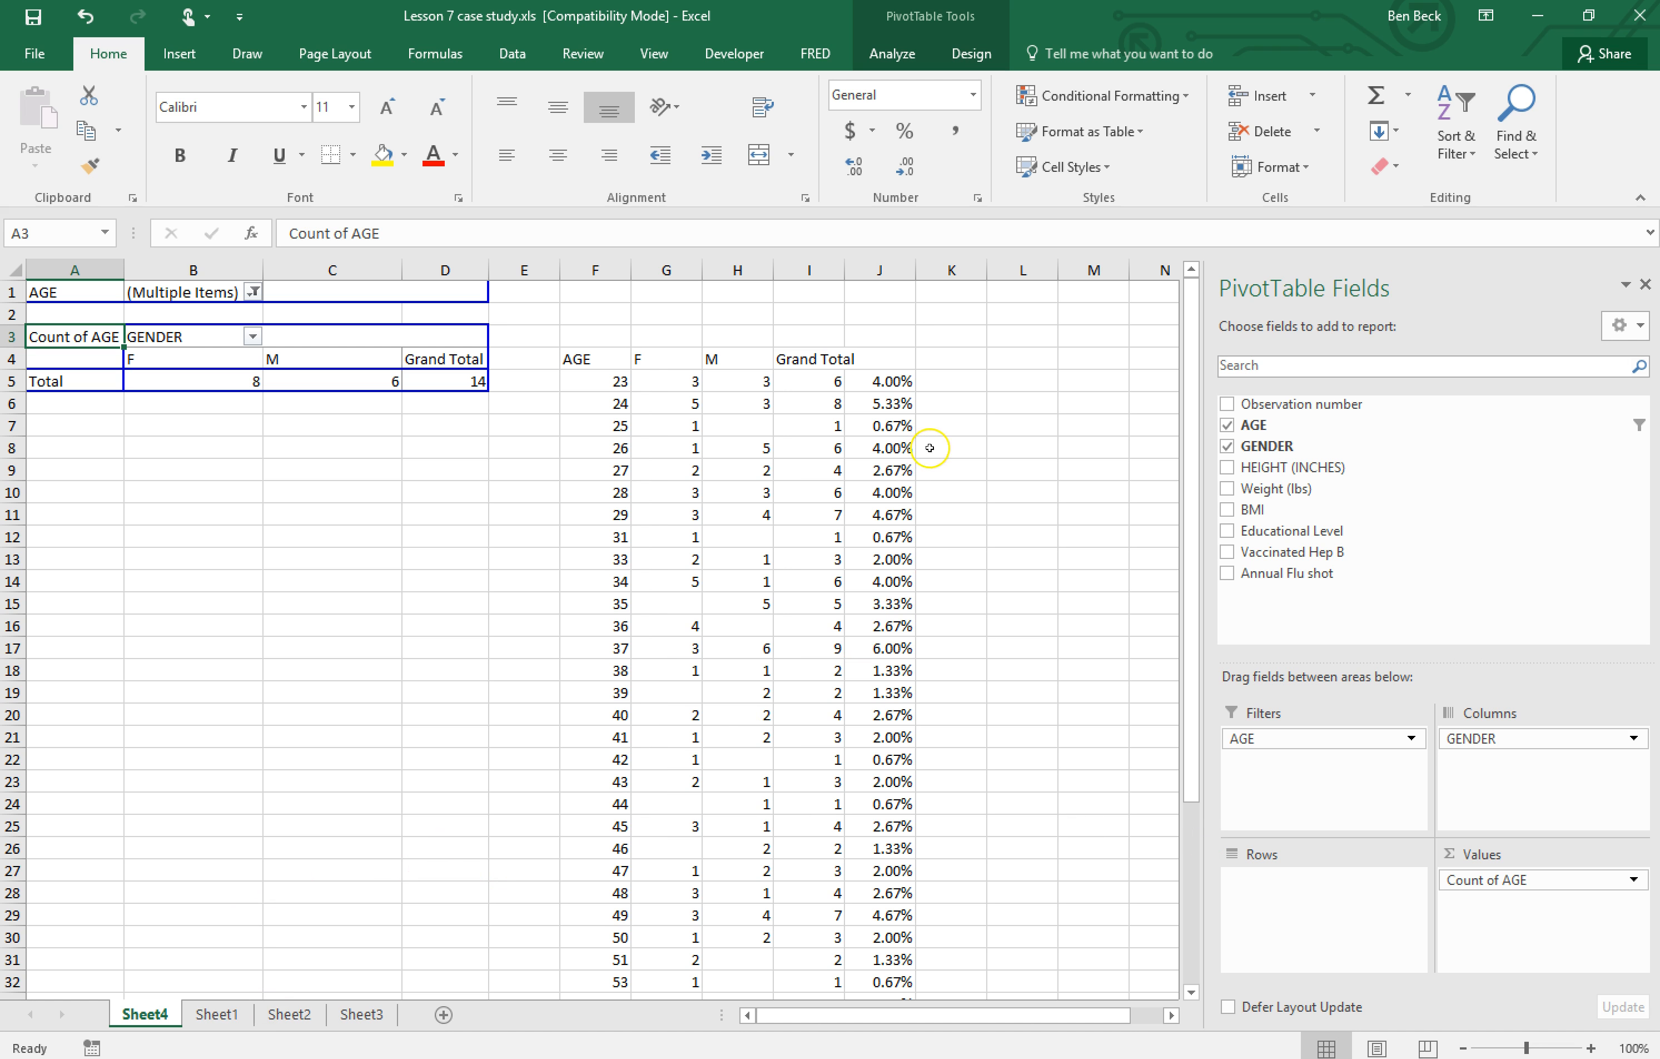
click(949, 380)
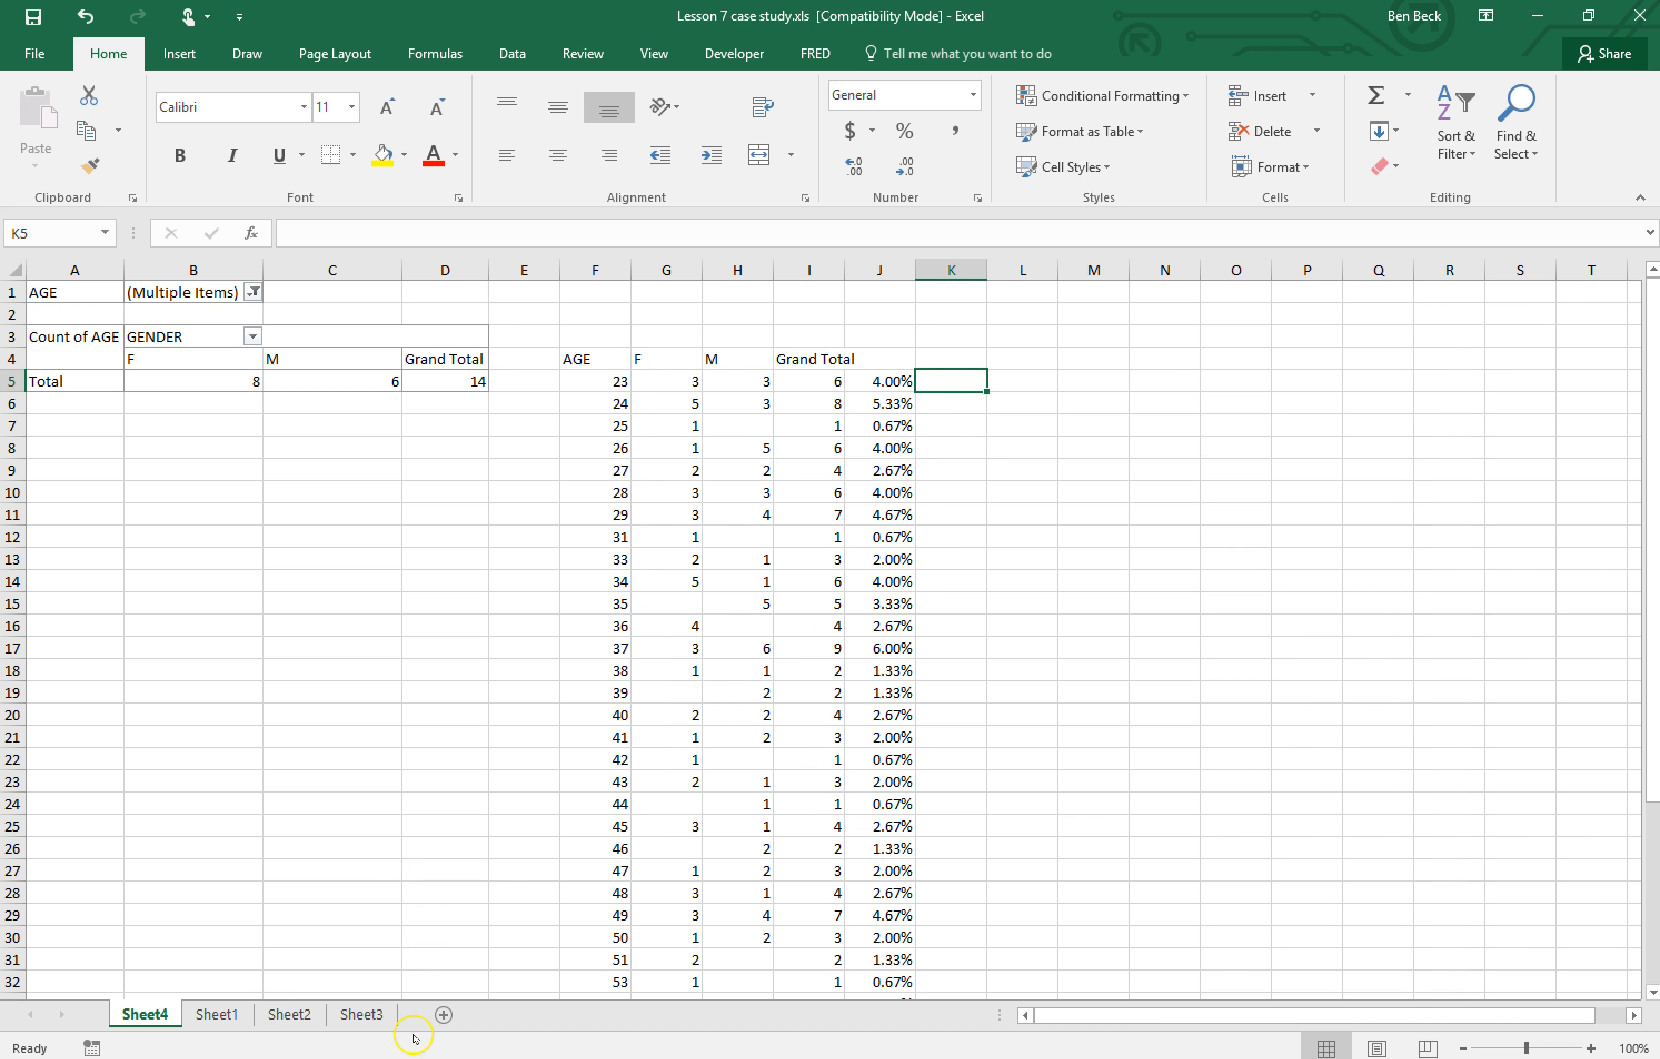